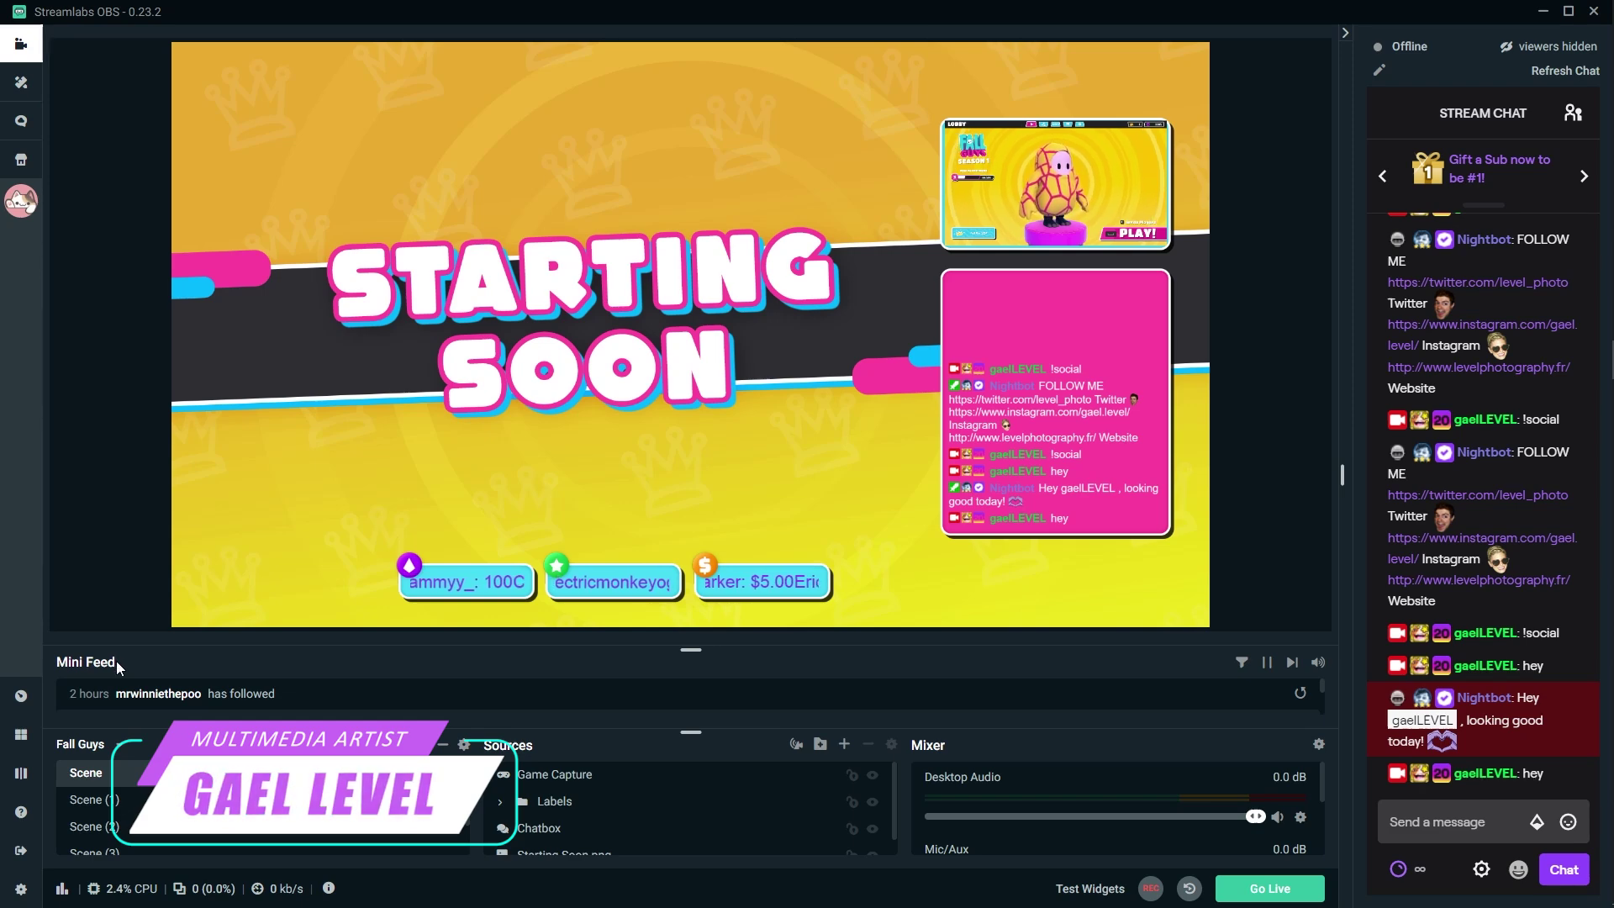
# Preview Scene (1) Intermission, Scene (2), Be Right Back, and finally the Stream Ending scene.
pyautogui.click(127, 805)
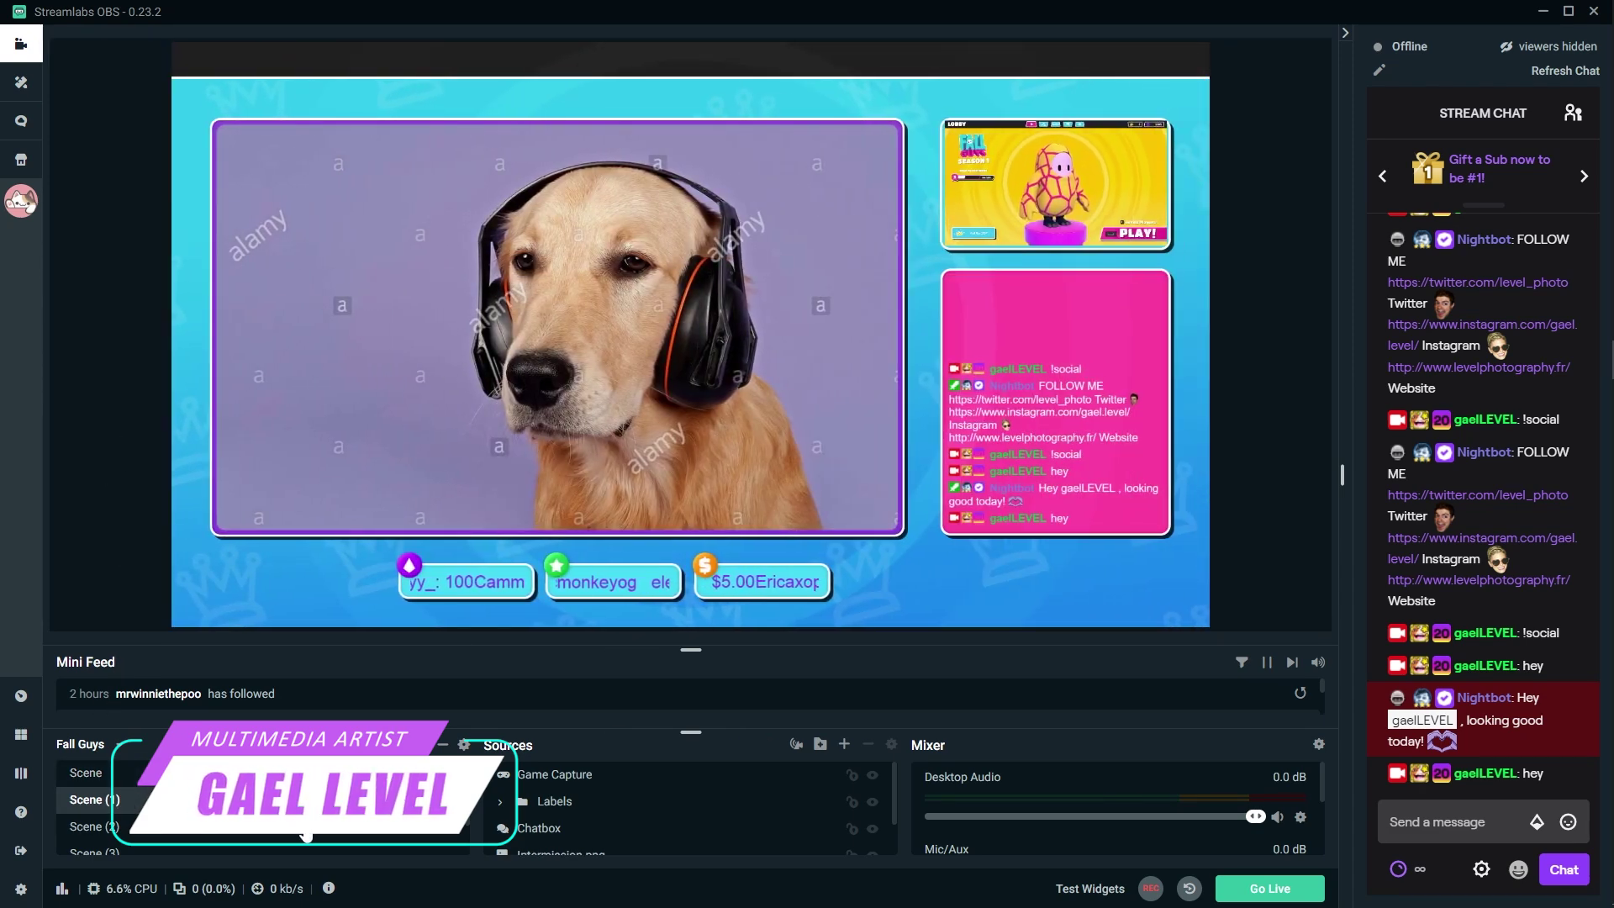
pyautogui.scroll(-1, 152, 809)
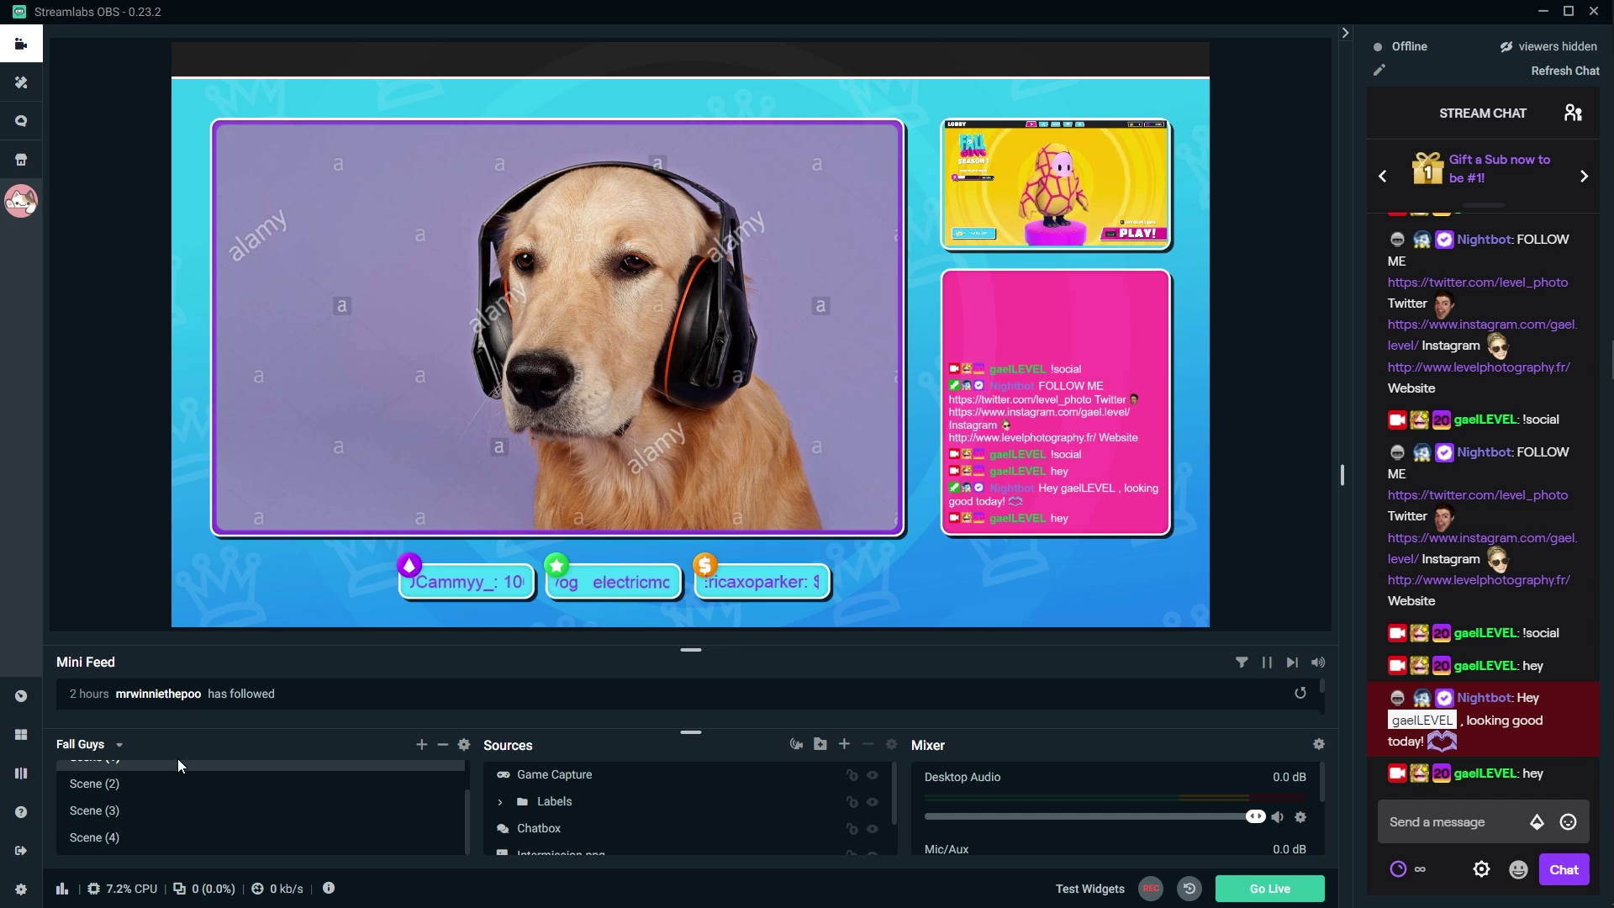
pyautogui.scroll(2, 111, 800)
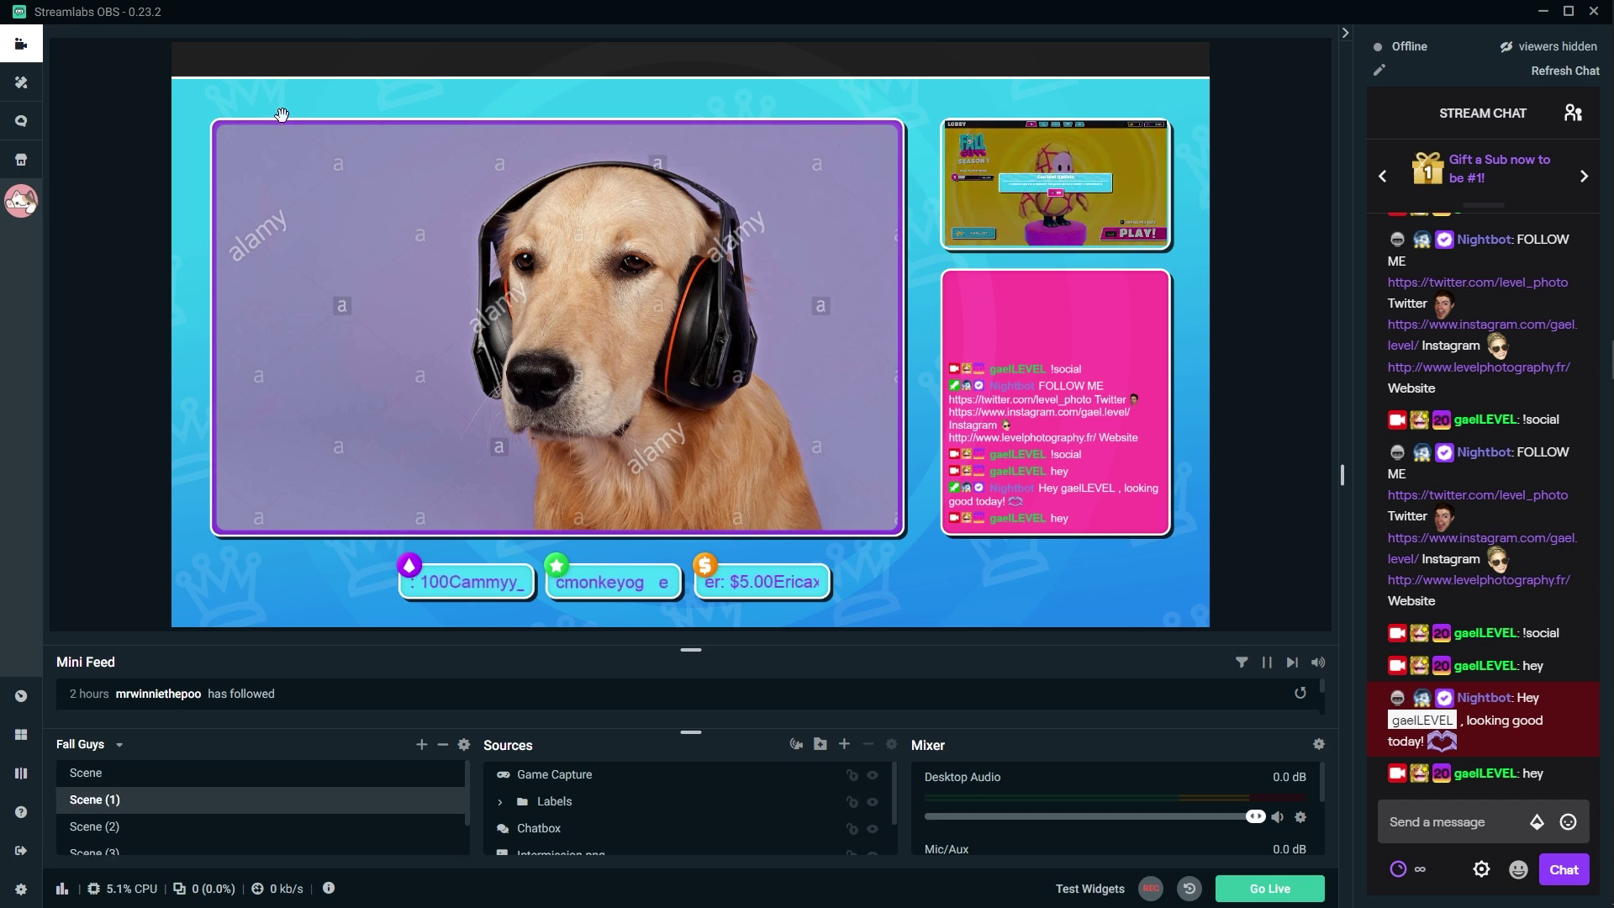
pyautogui.click(117, 828)
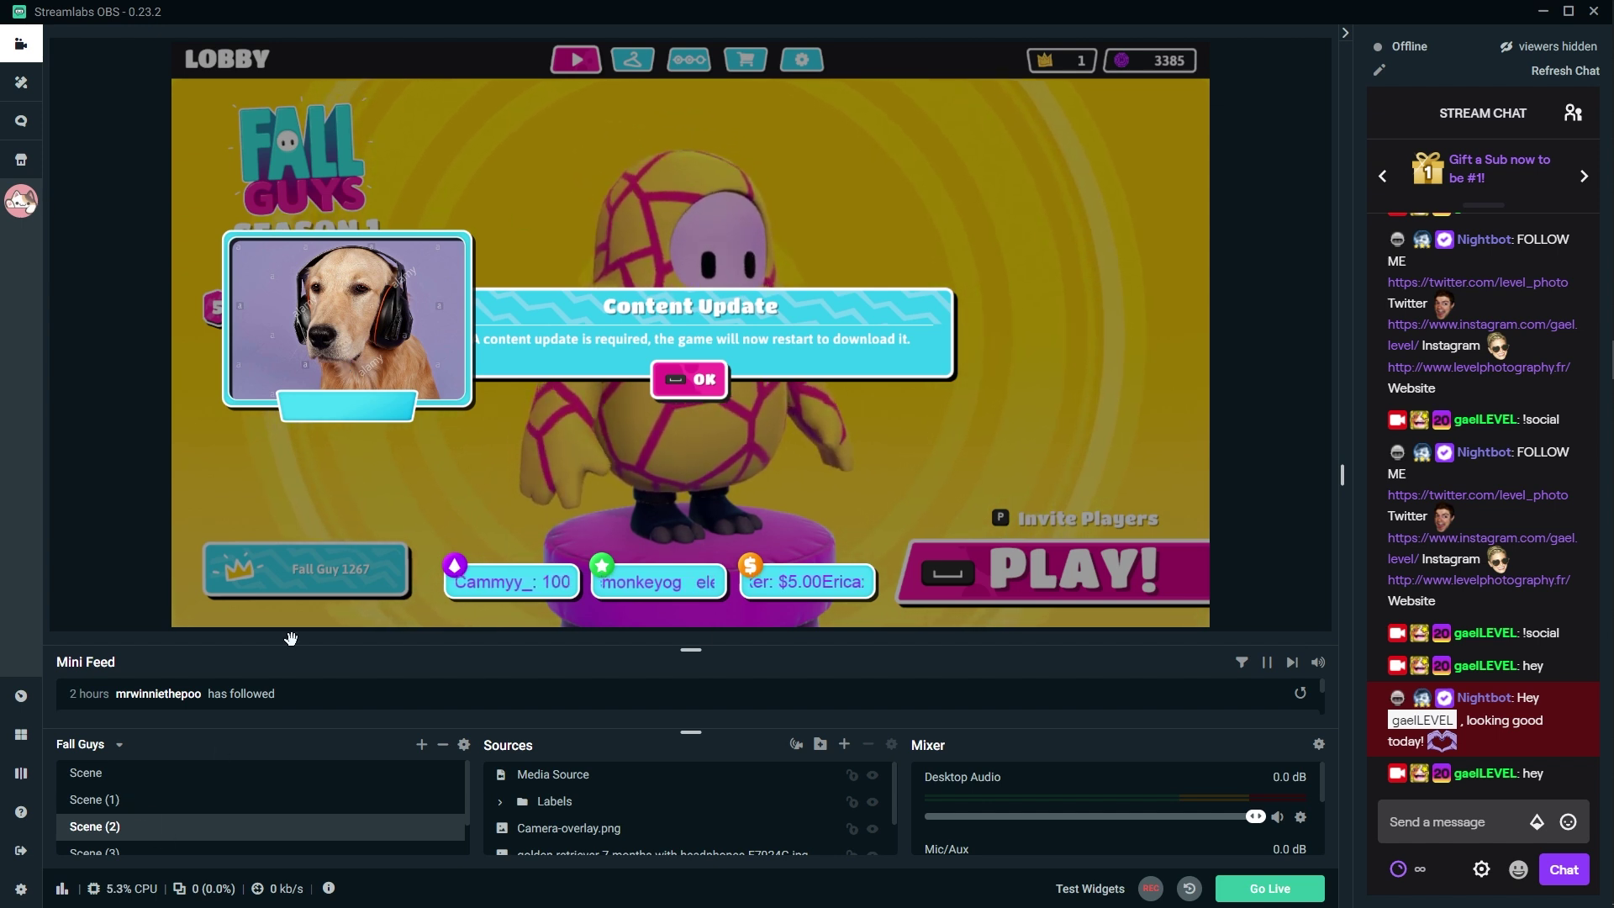
pyautogui.scroll(-1, 141, 812)
pyautogui.click(128, 817)
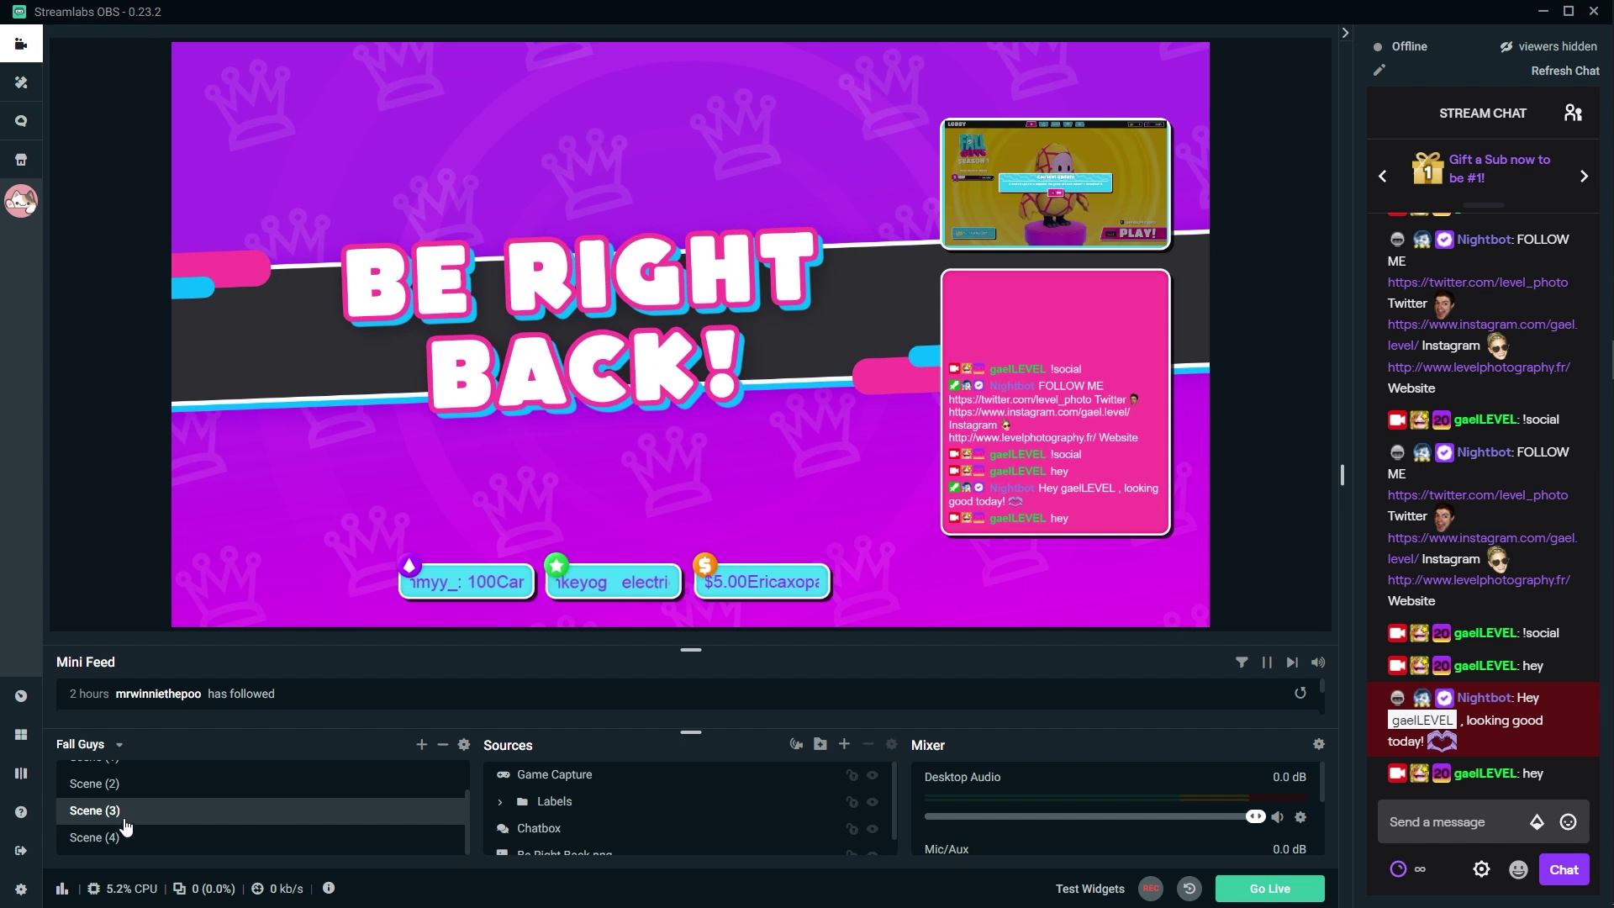
pyautogui.click(118, 843)
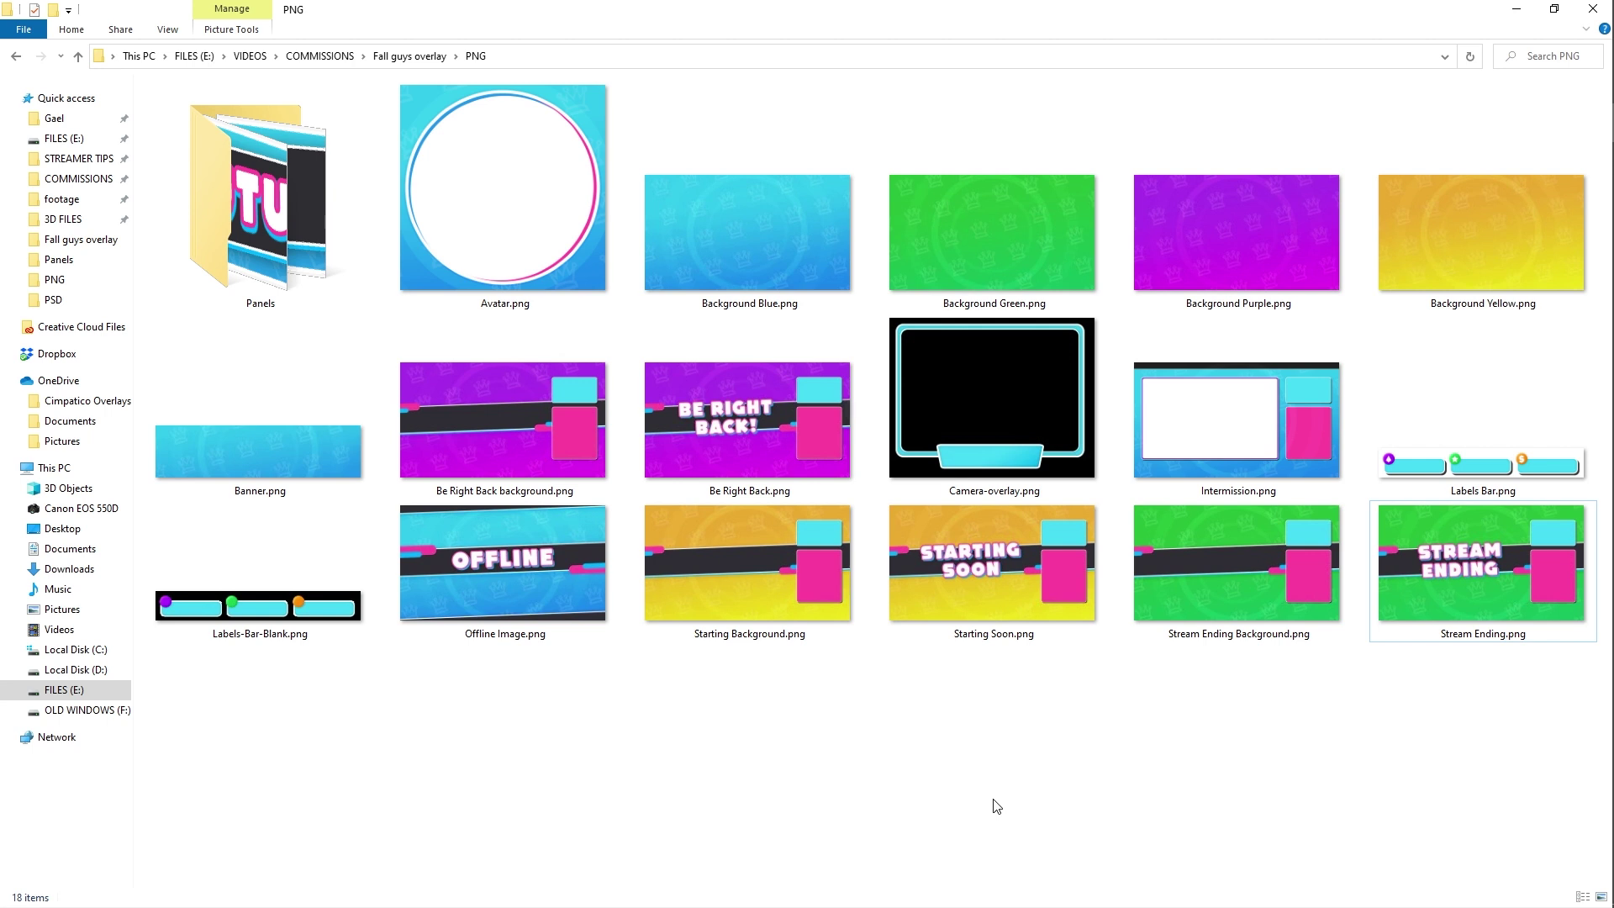
# View the overlay PNGs in Photos, from Avatar.png through Stream Ending Background.png, then close the viewer.
pyautogui.doubleClick(542, 280)
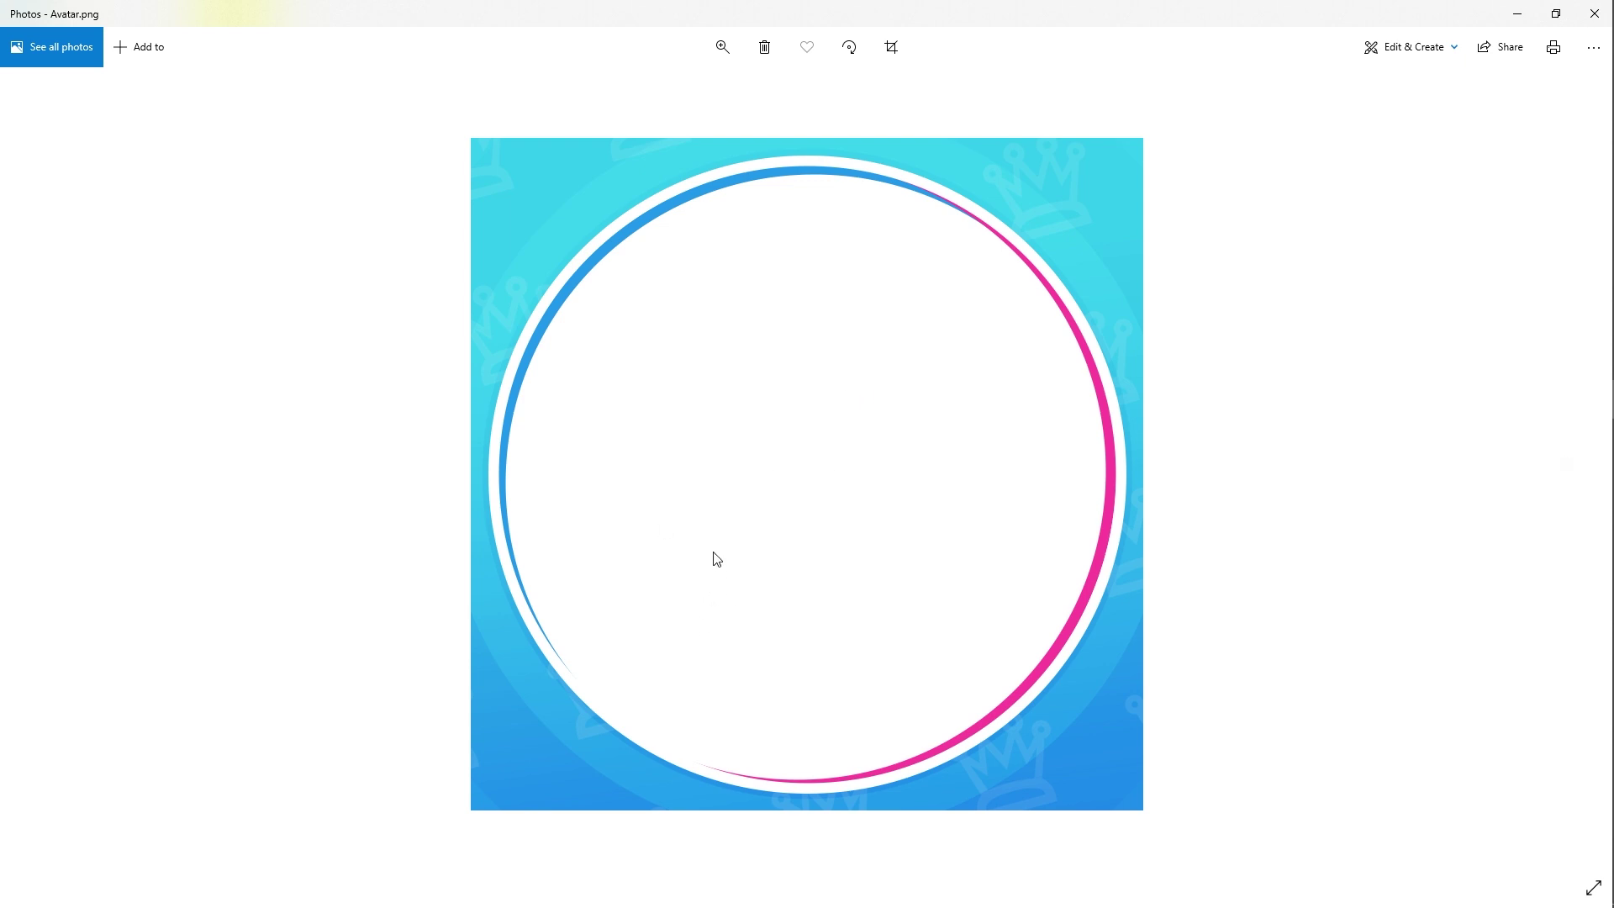
pyautogui.press('Right')
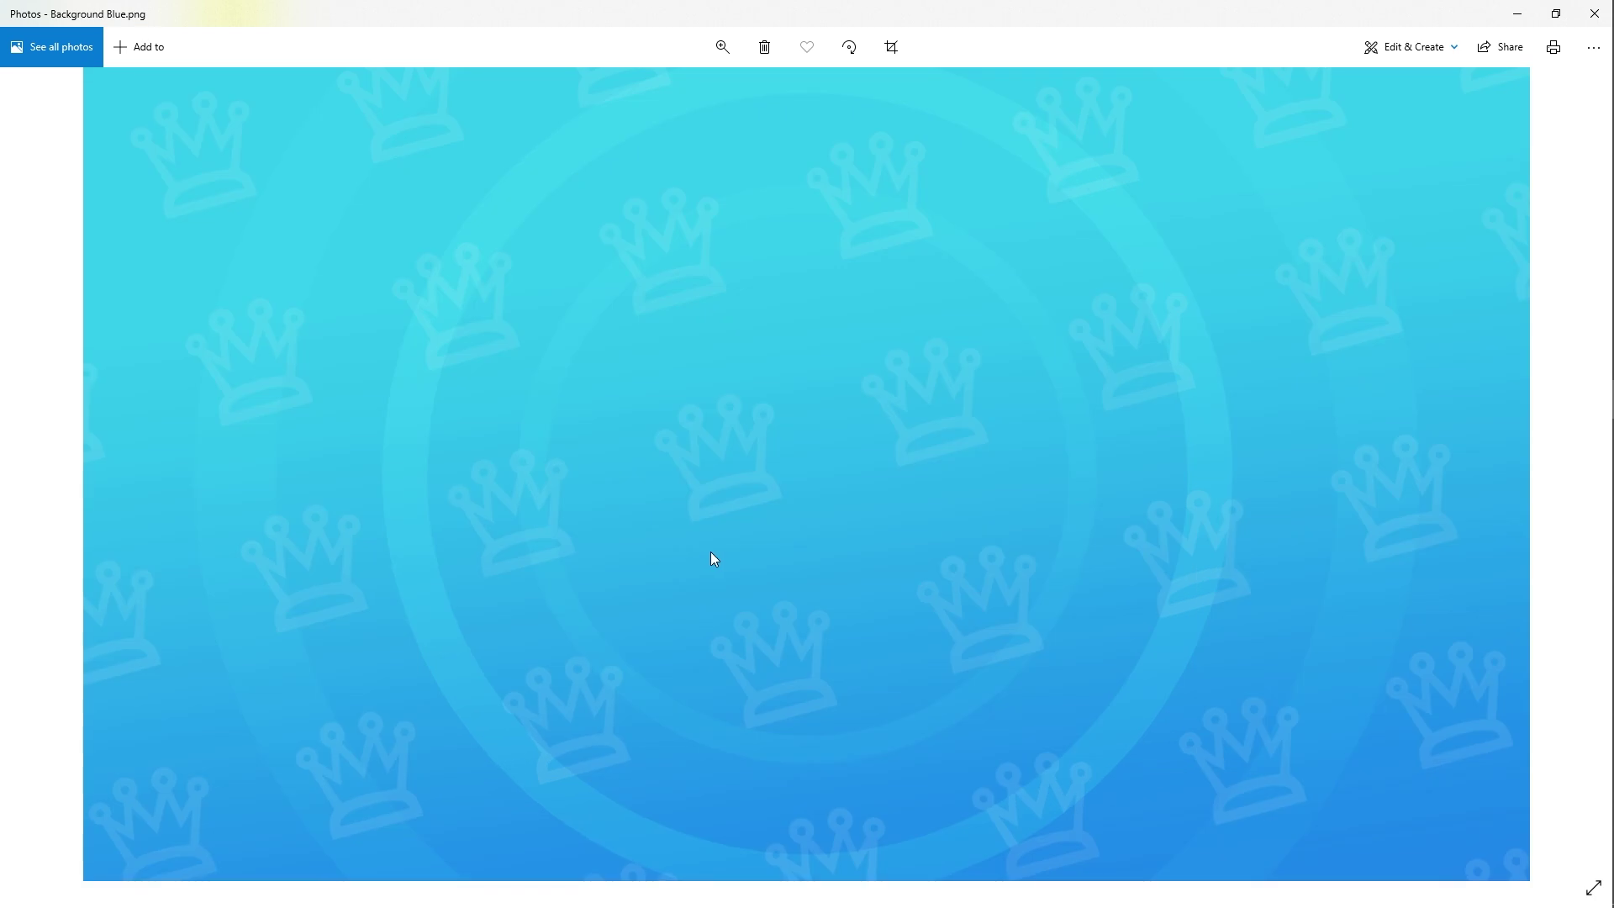
pyautogui.press('Right')
pyautogui.press('Right')
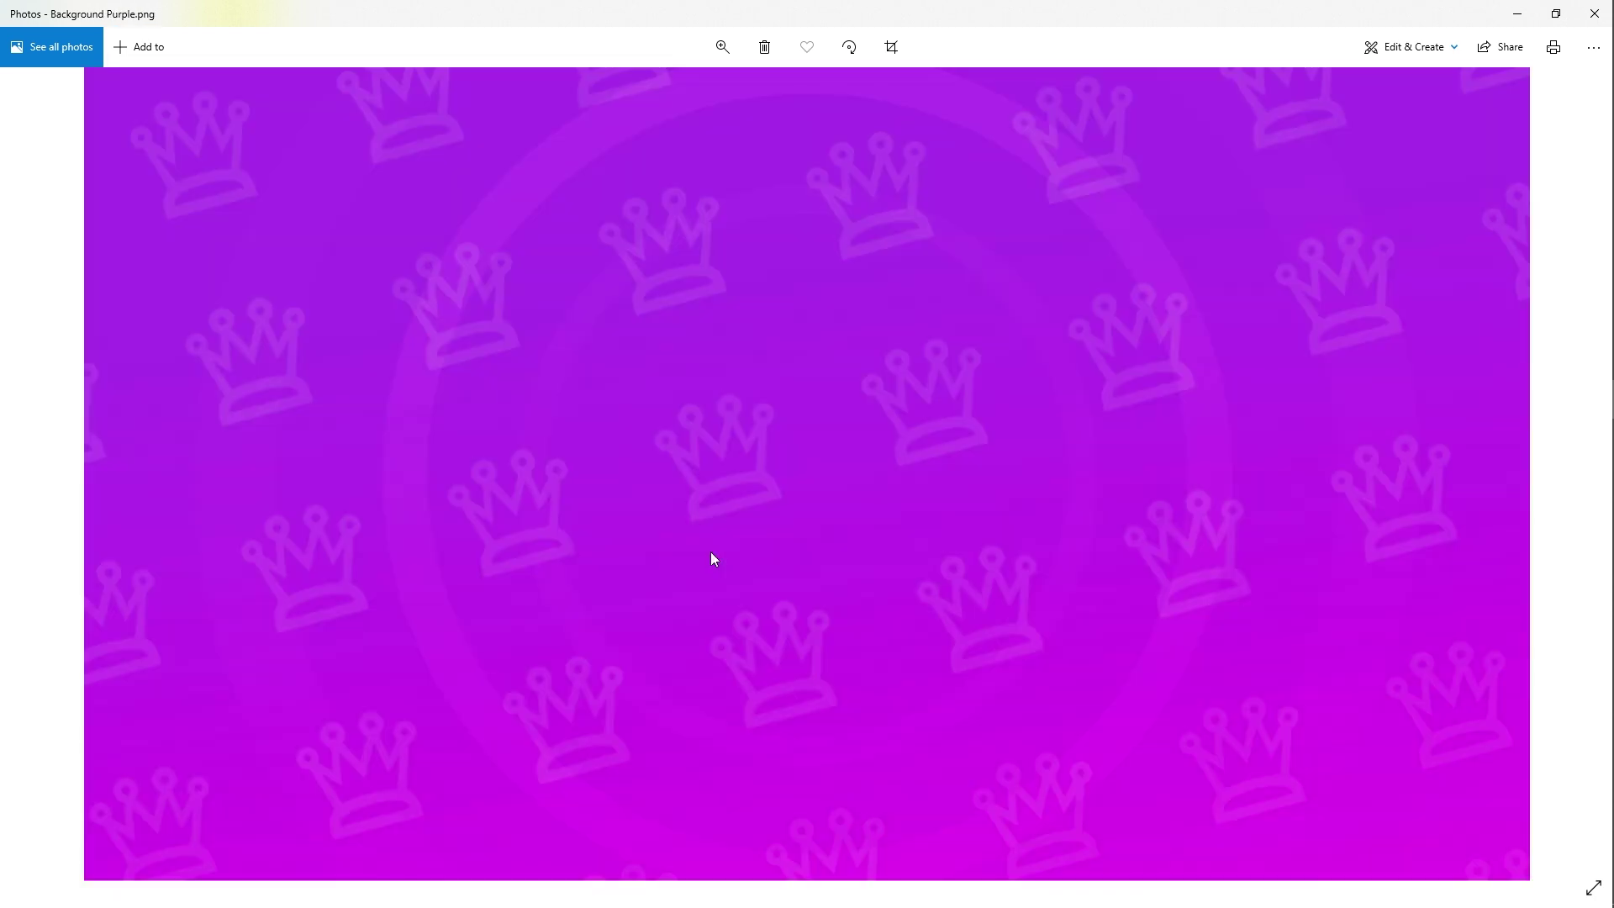
pyautogui.press('Right')
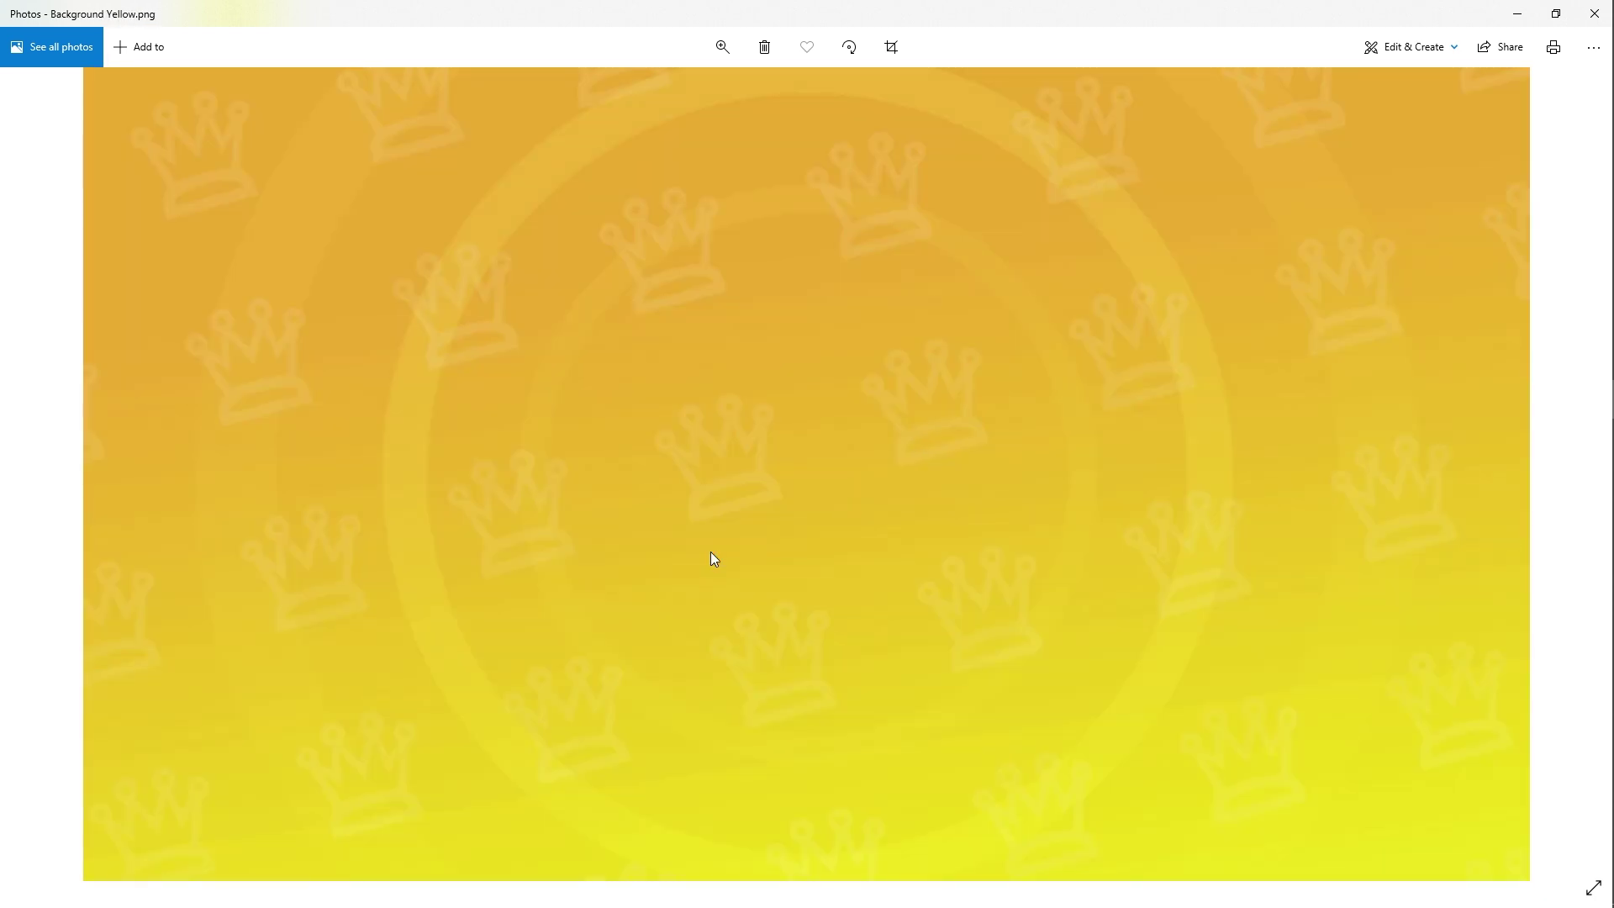
pyautogui.press('Right')
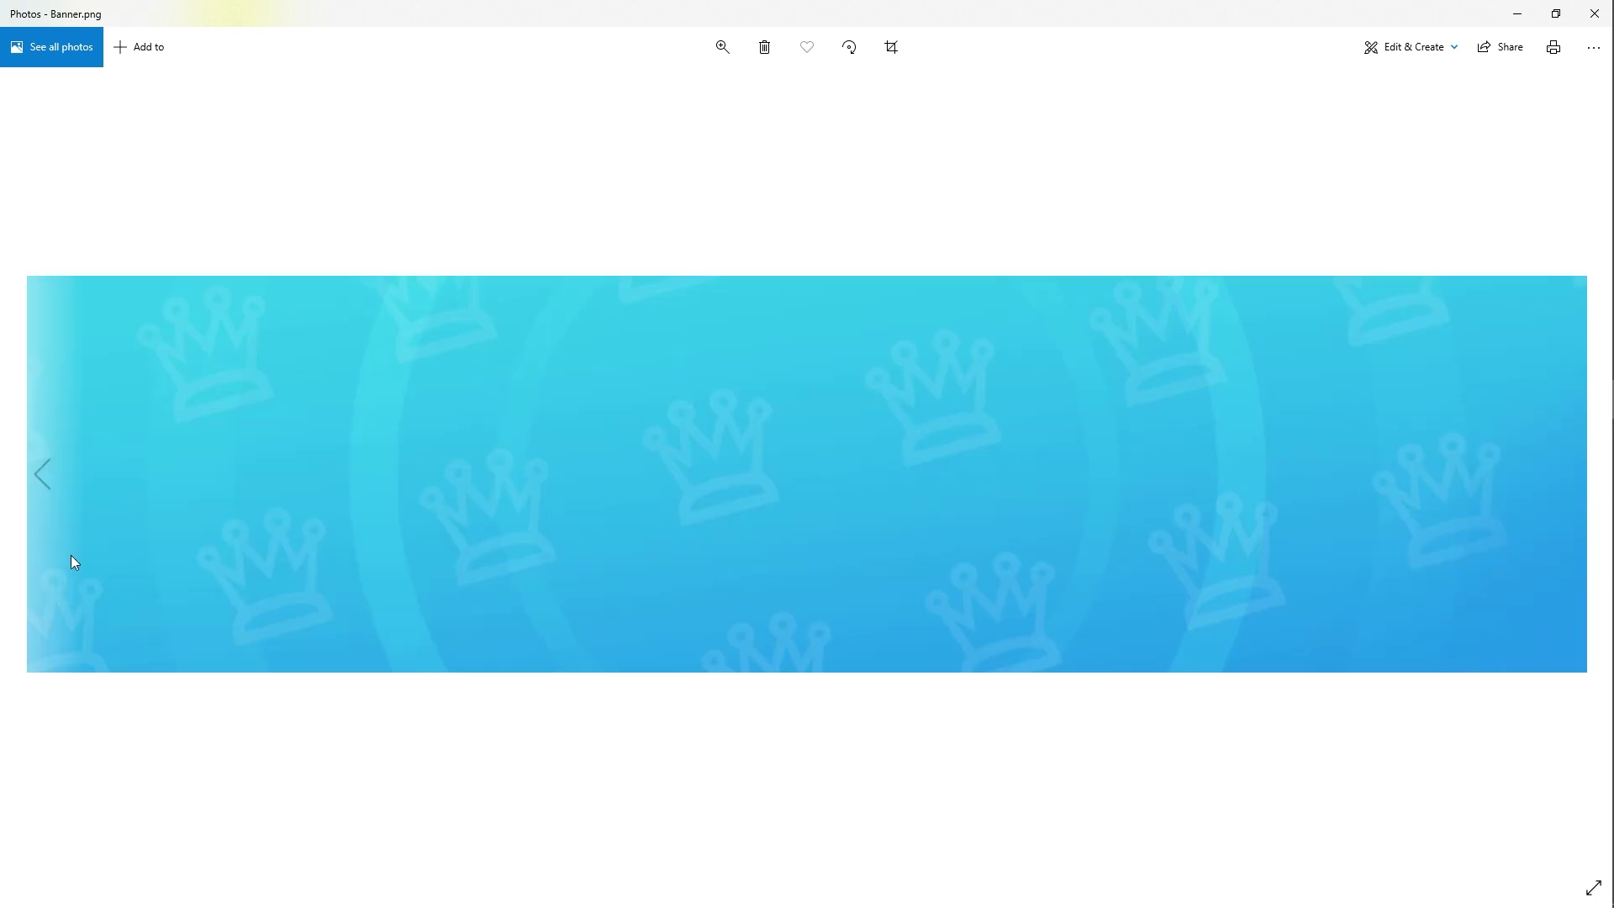
pyautogui.press('Right')
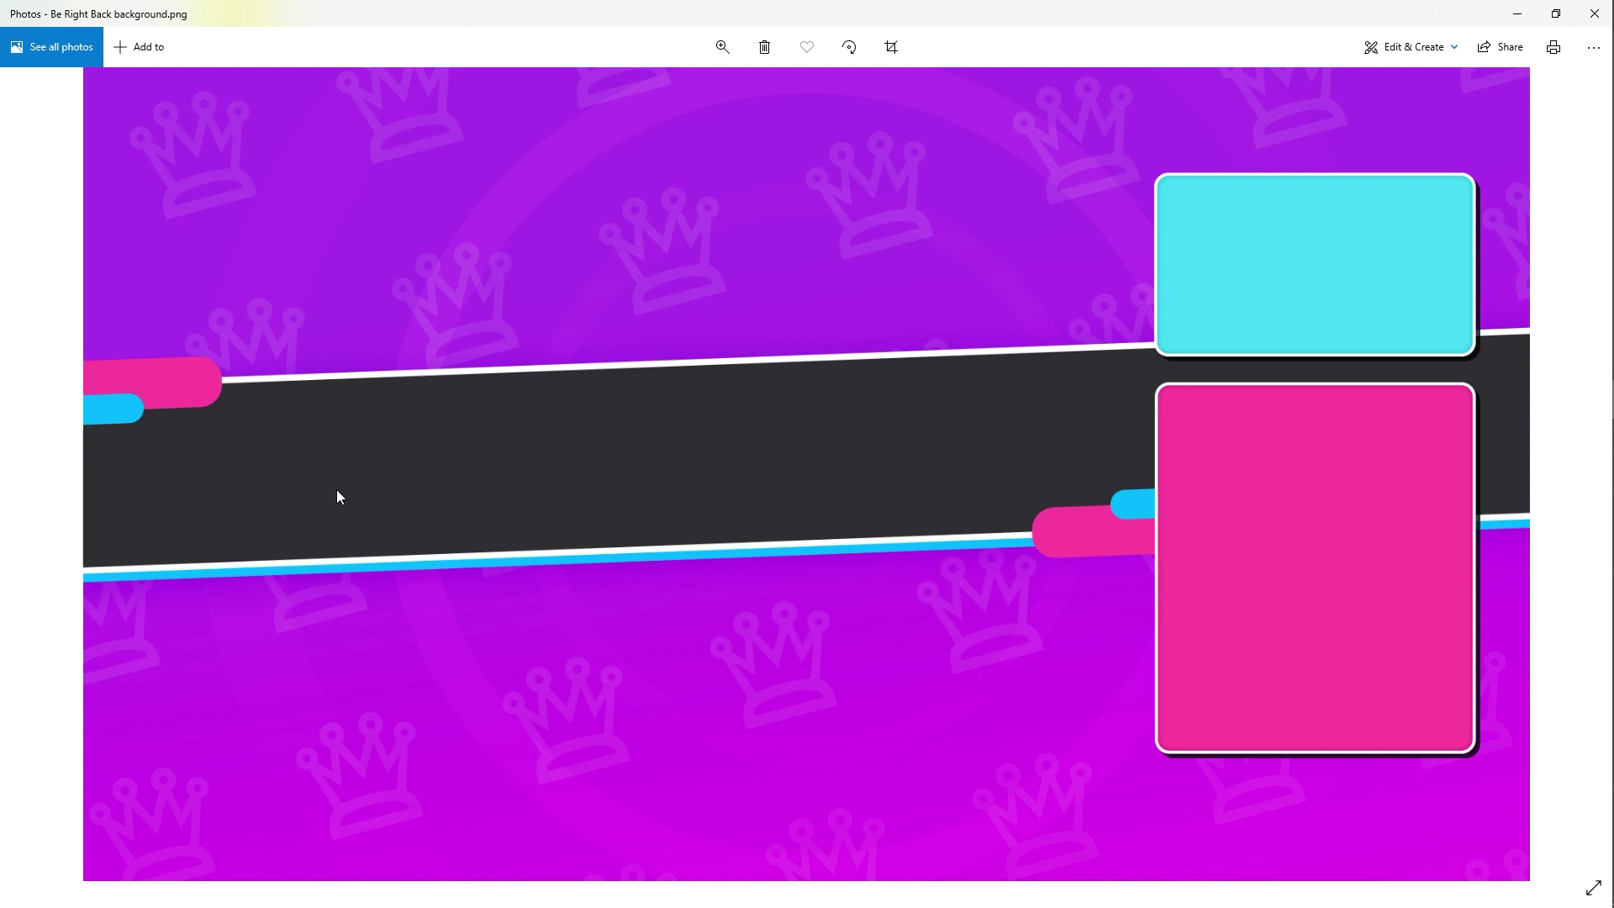
pyautogui.press('Right')
pyautogui.press('Right')
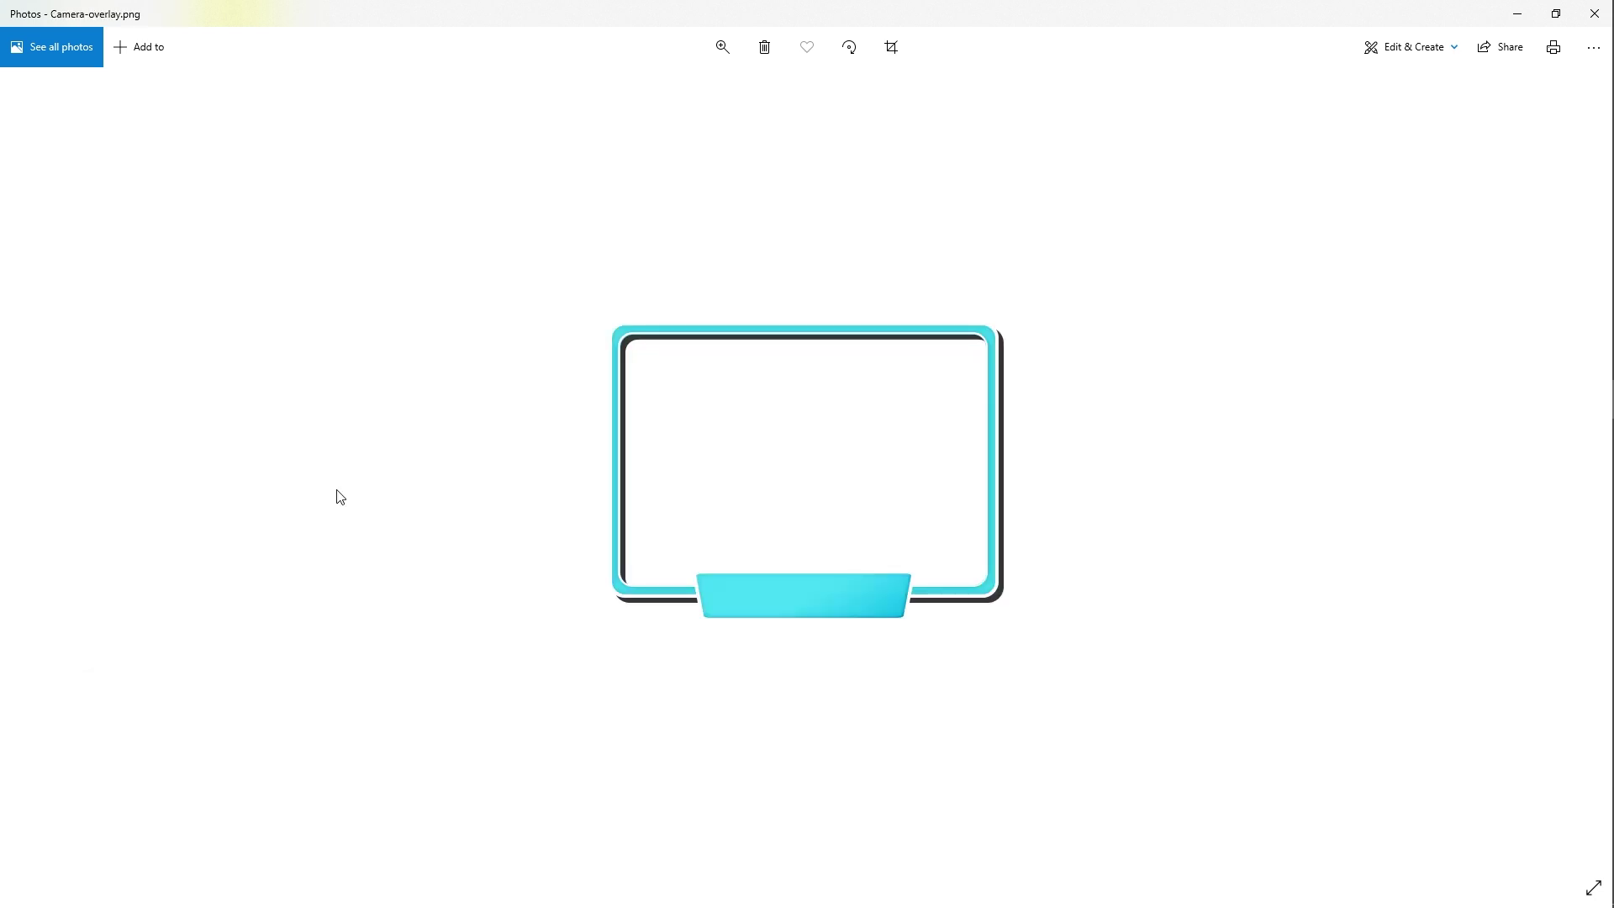
pyautogui.press('Right')
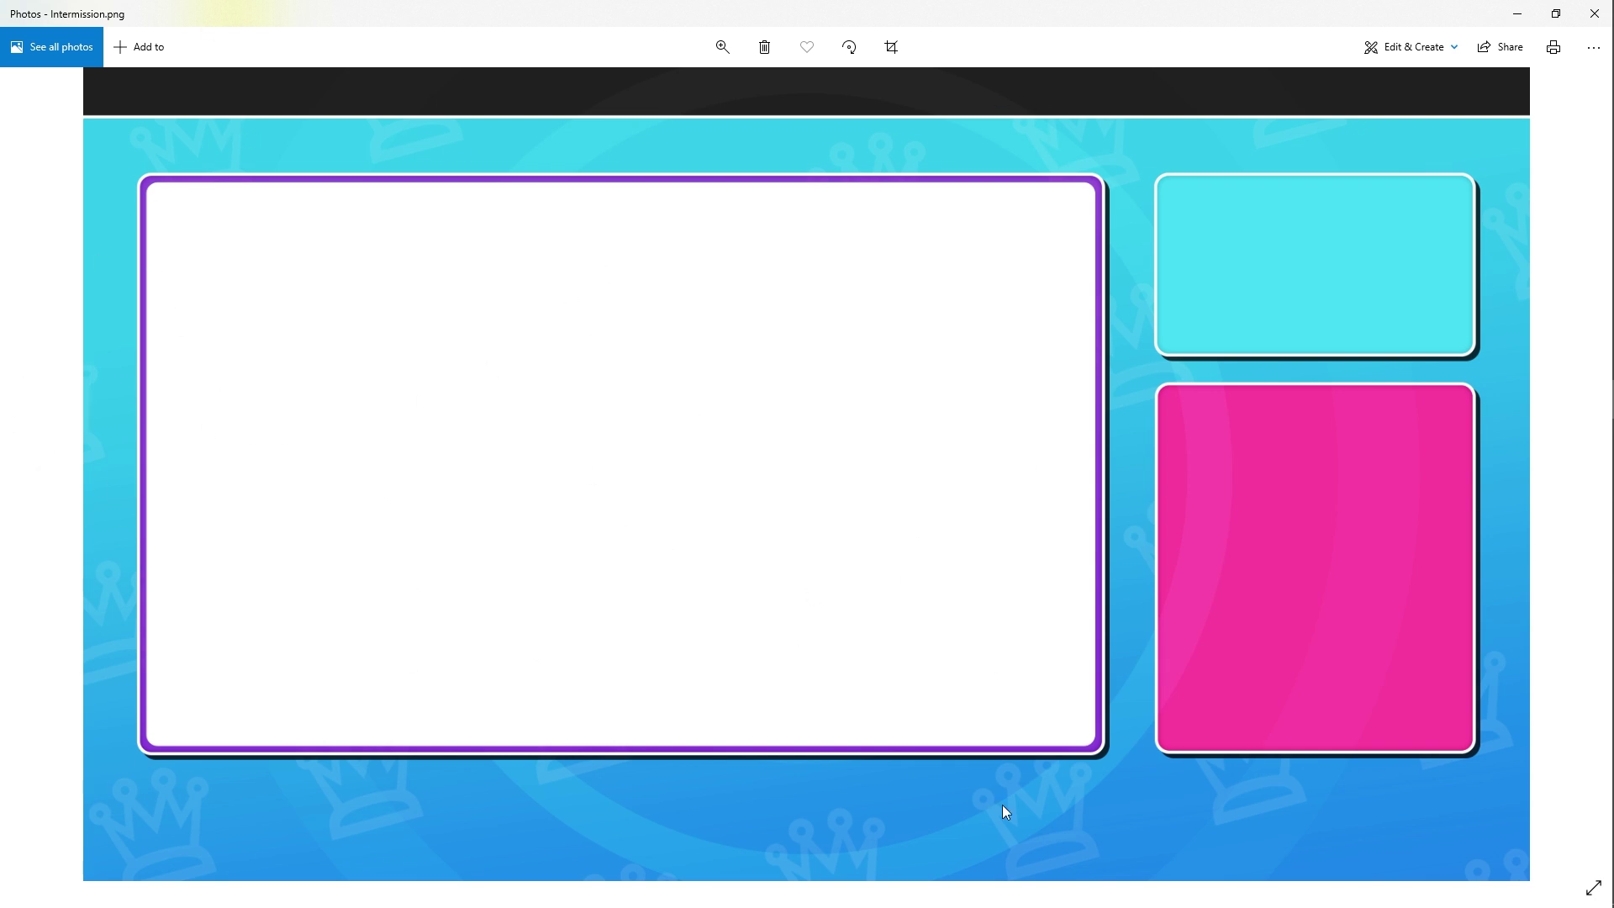
pyautogui.press('Right')
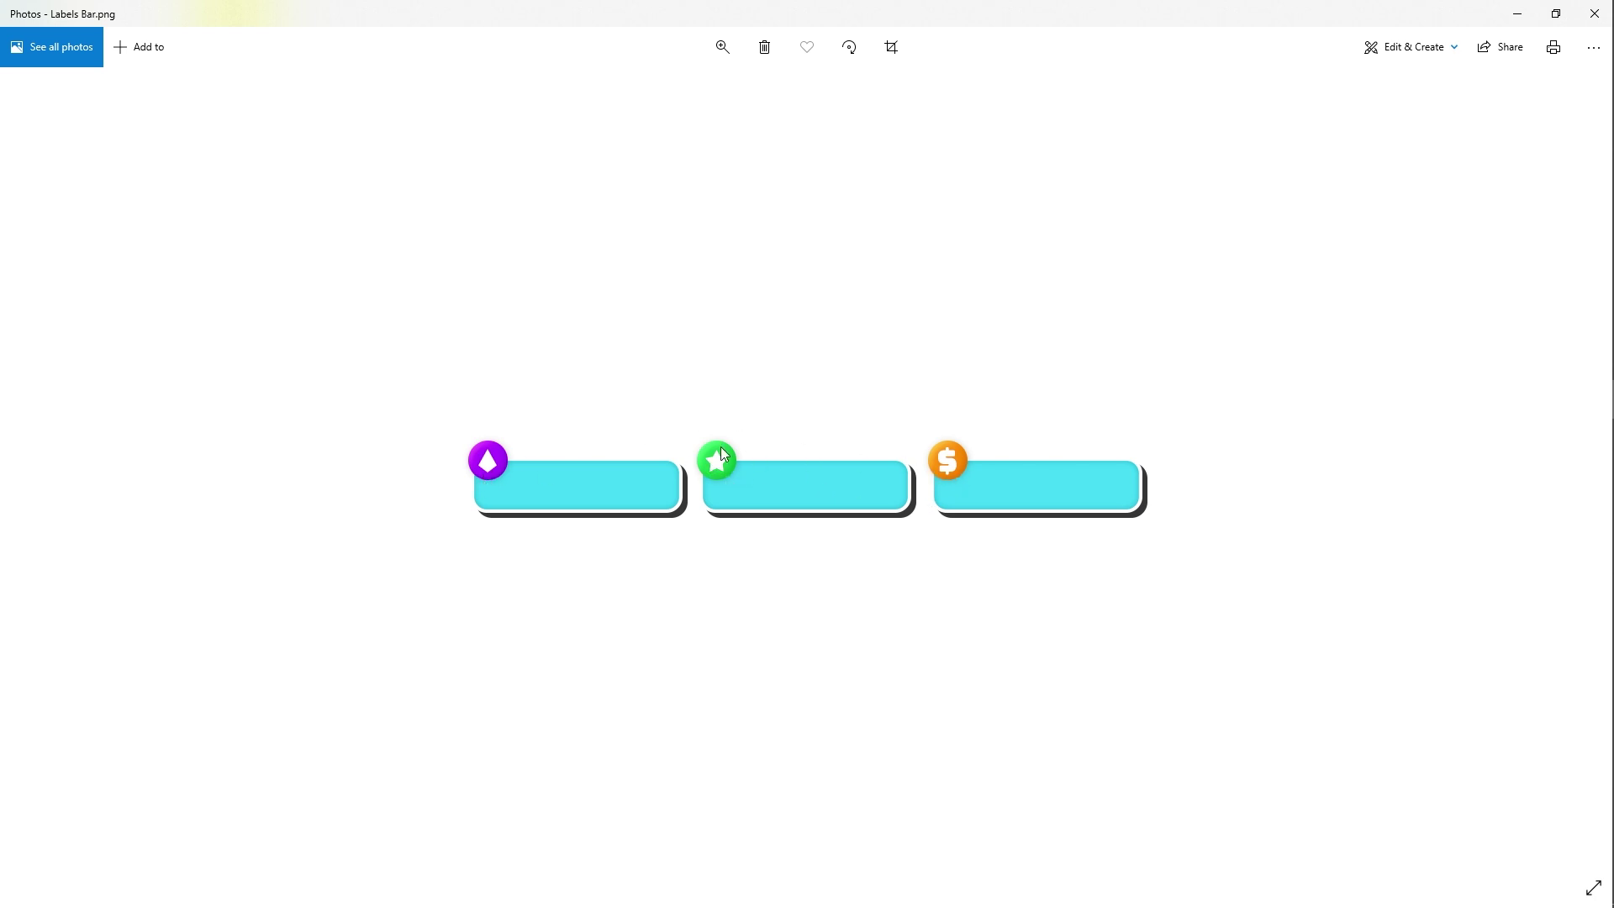
pyautogui.press('Right')
pyautogui.press('Right')
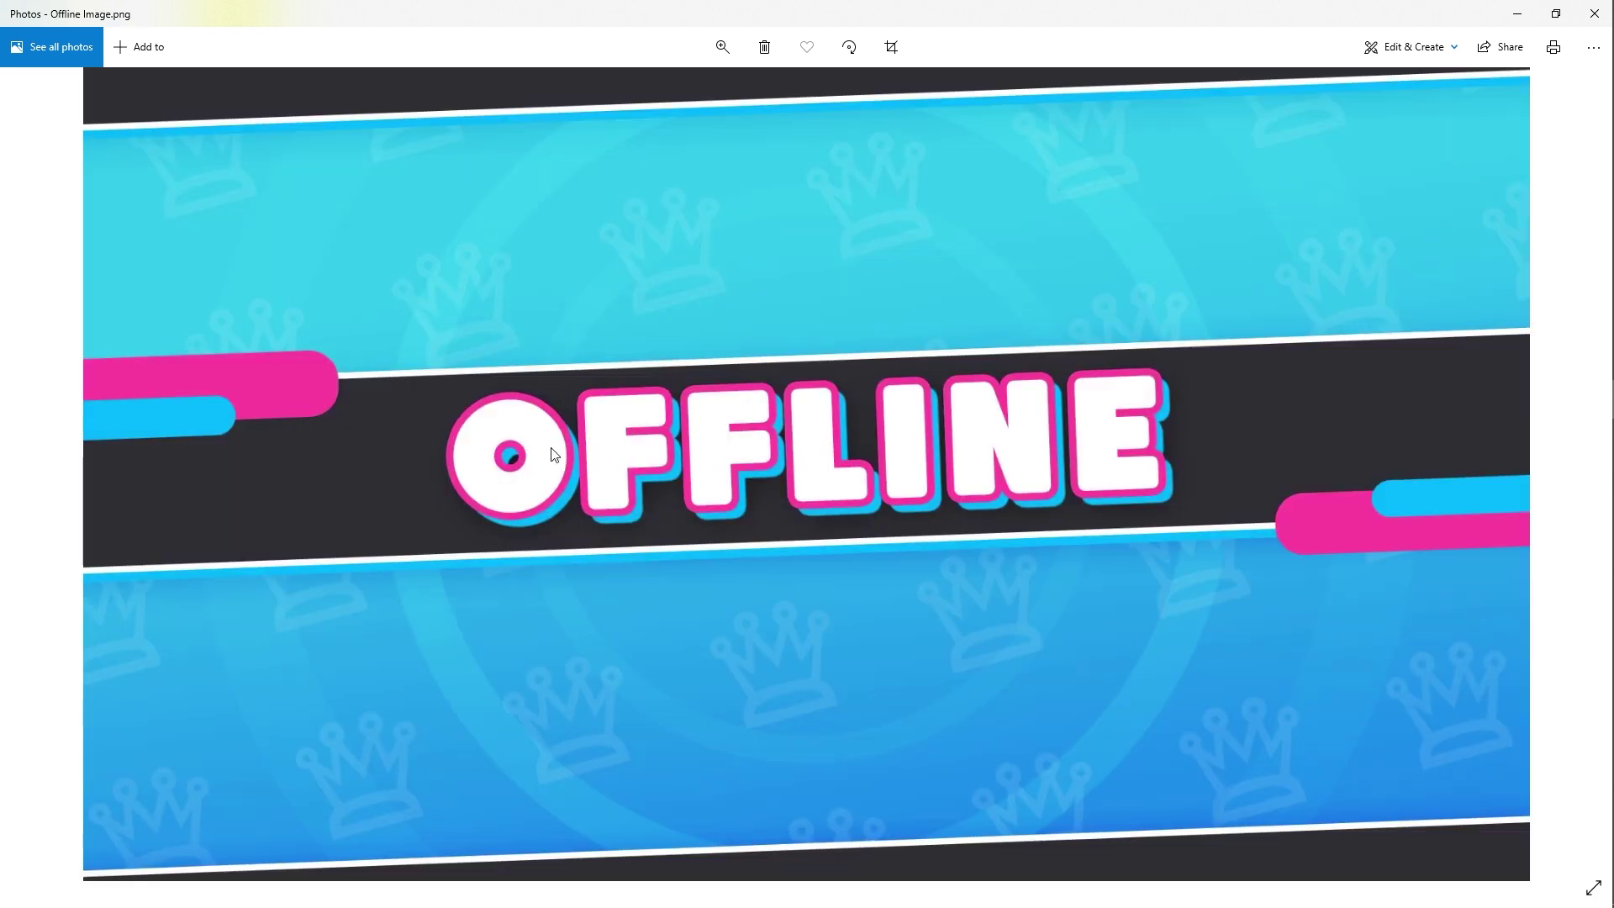
pyautogui.press('Right')
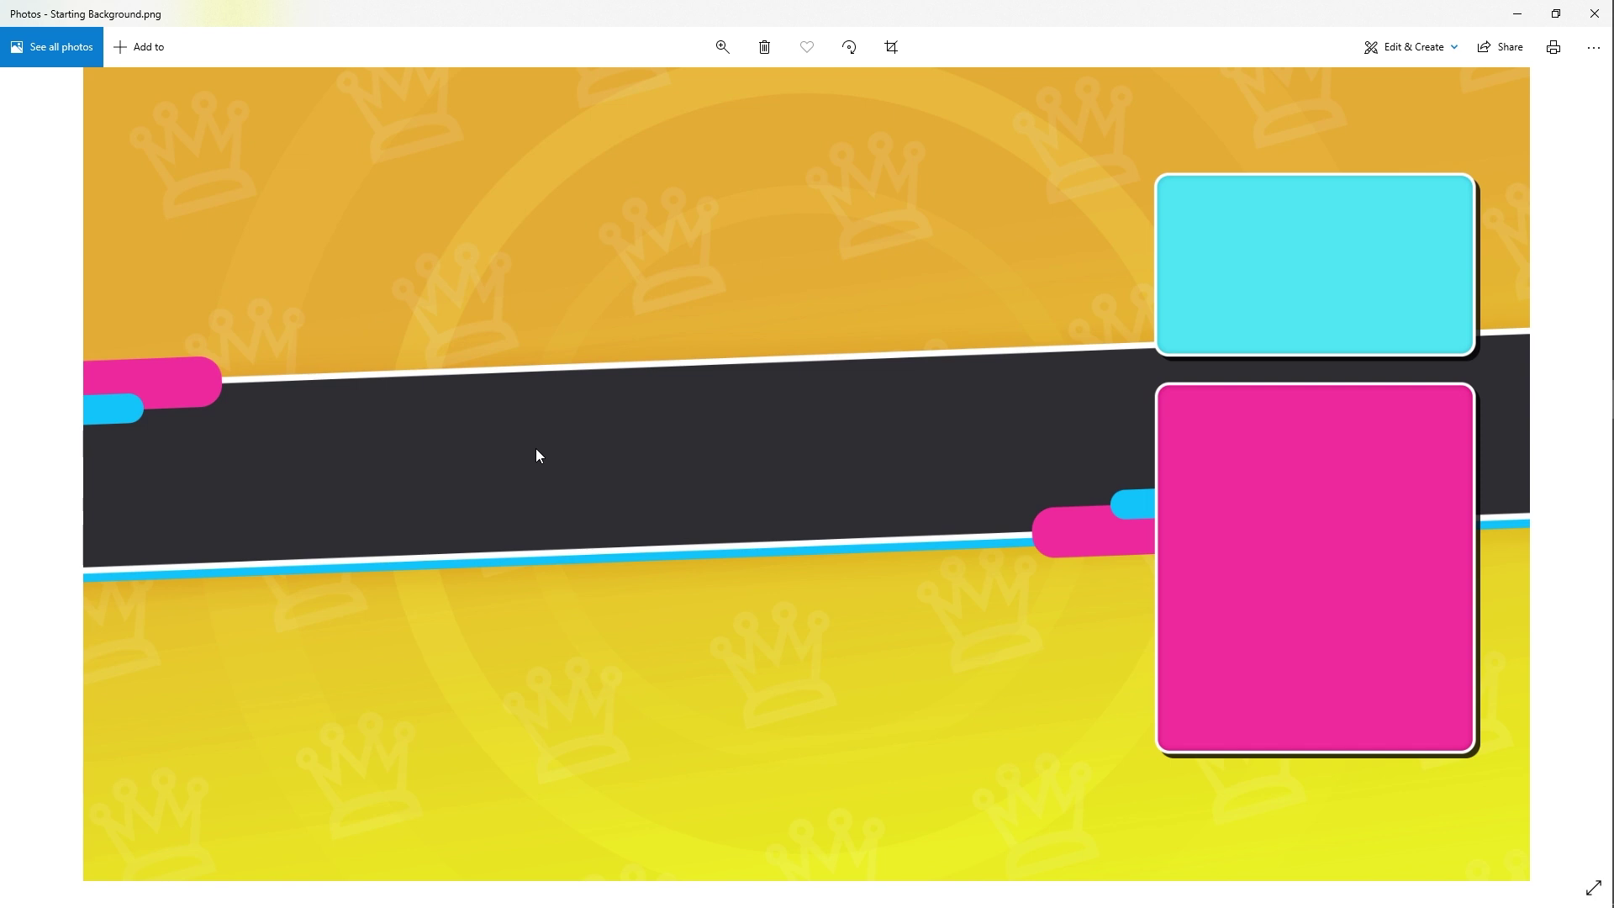
pyautogui.press('Right')
pyautogui.press('Right')
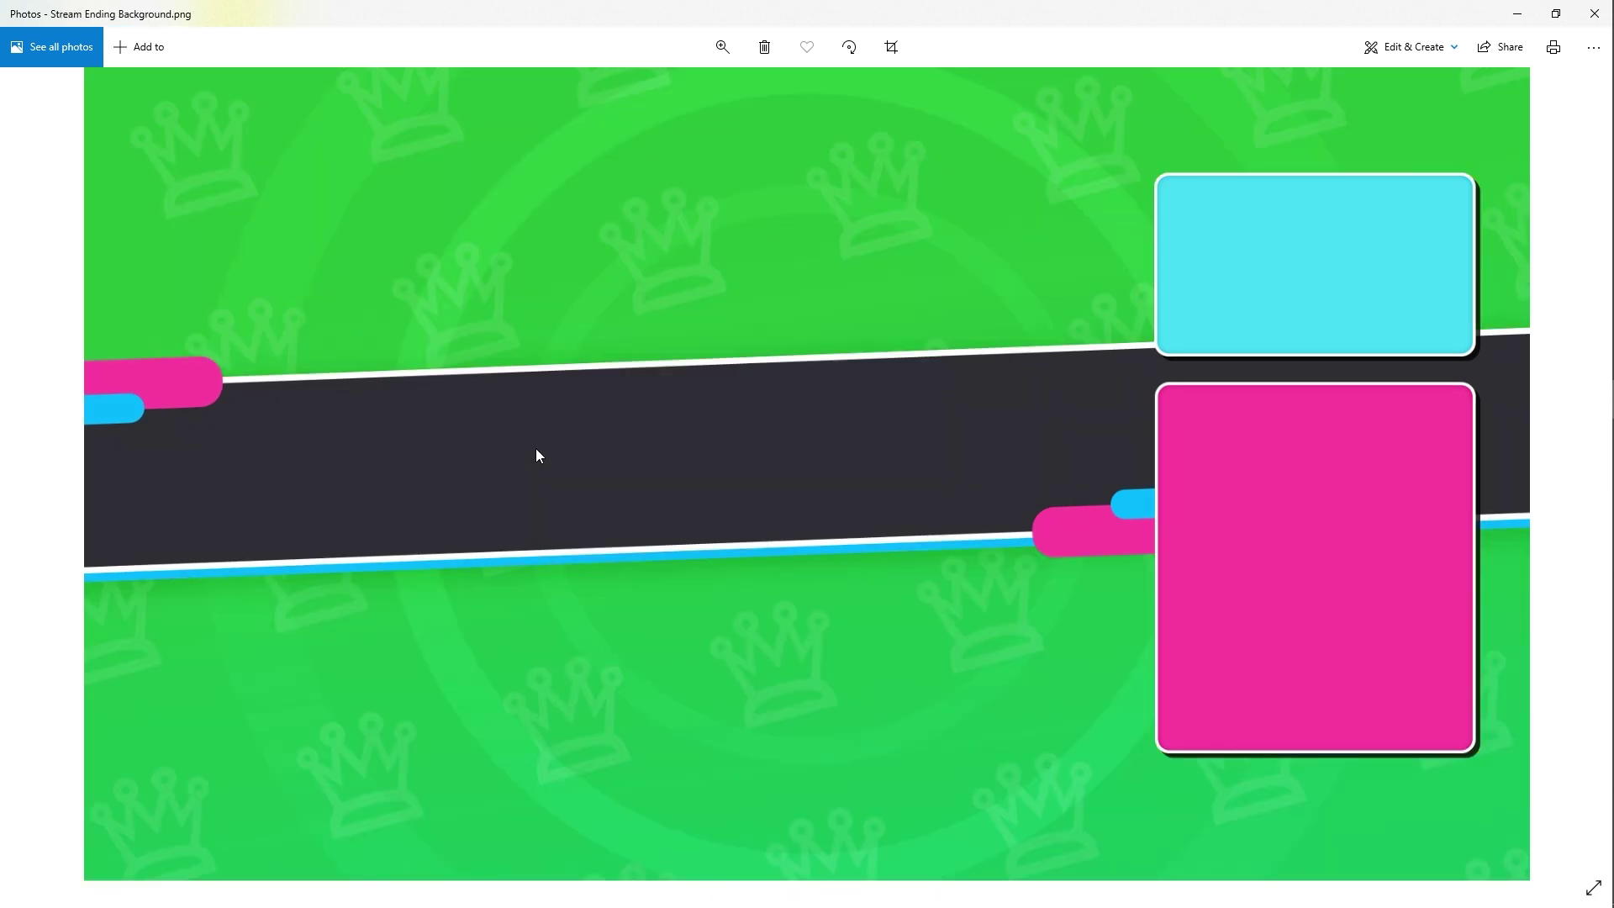
pyautogui.press('Right')
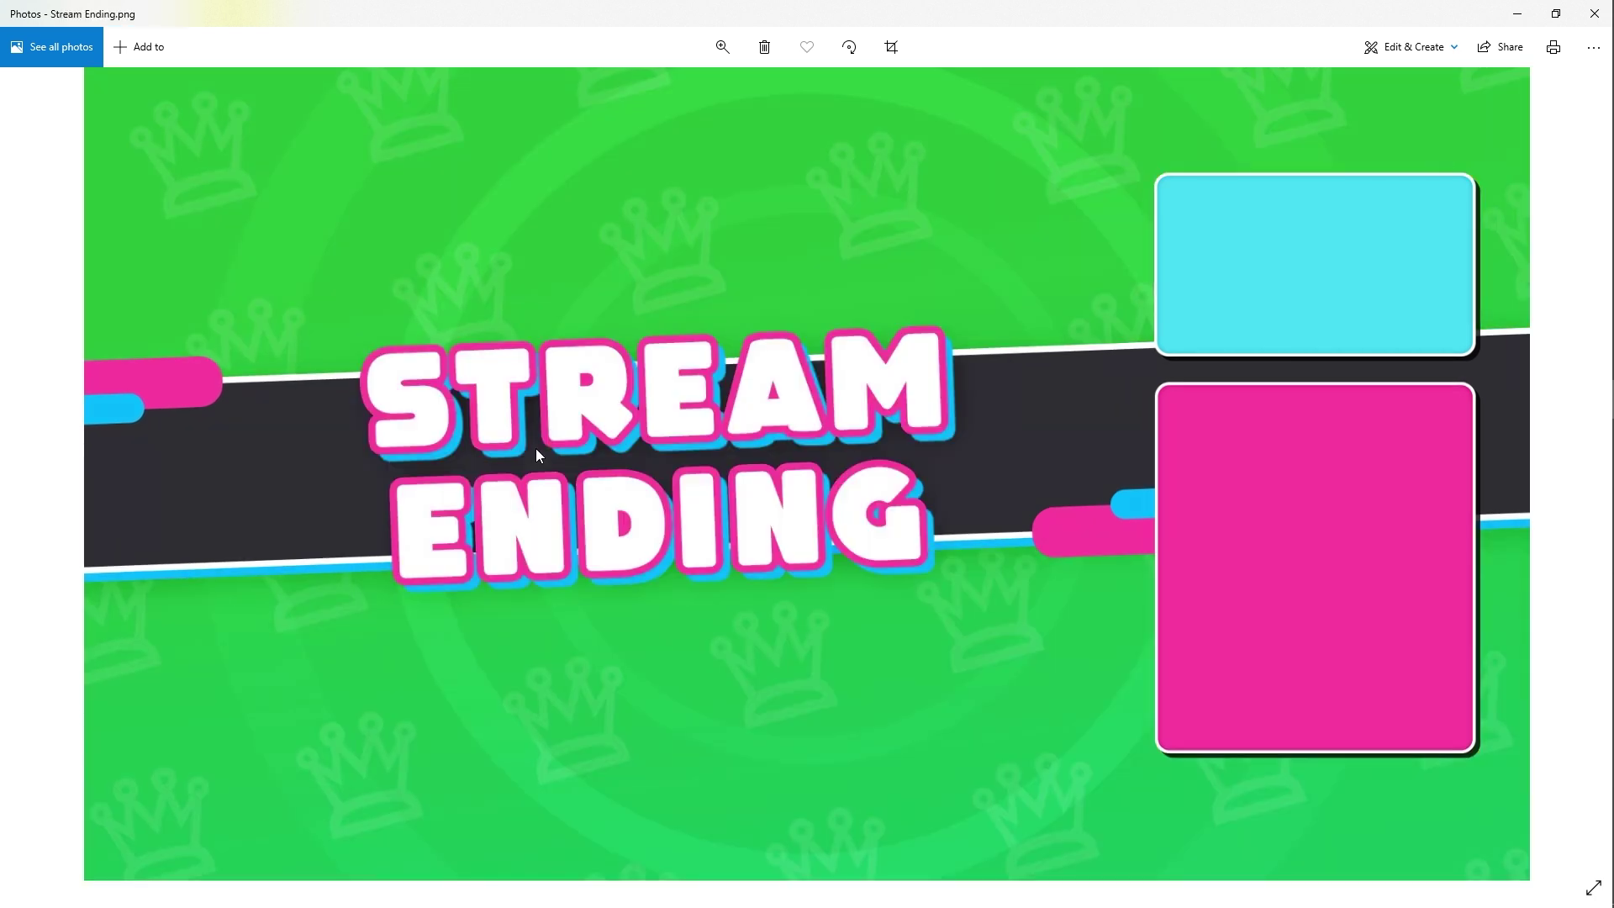
pyautogui.hotkey('alt', 'F4')
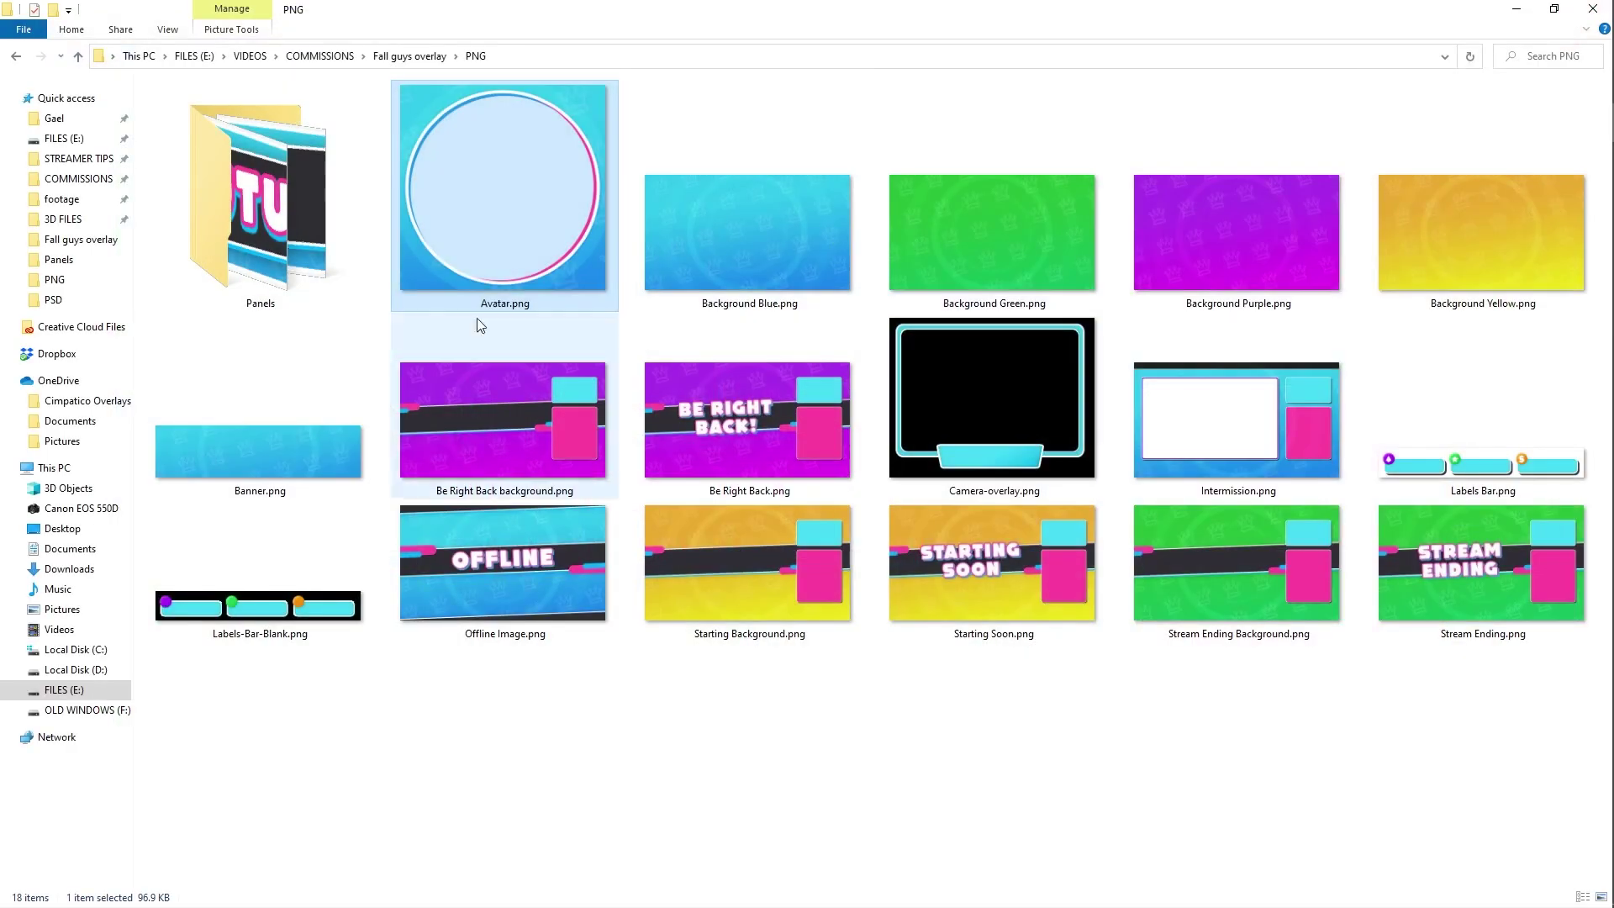
# Page through the Panels folder images from Panel_About.png onward in Photos, then close it.
pyautogui.doubleClick(264, 252)
pyautogui.doubleClick(240, 259)
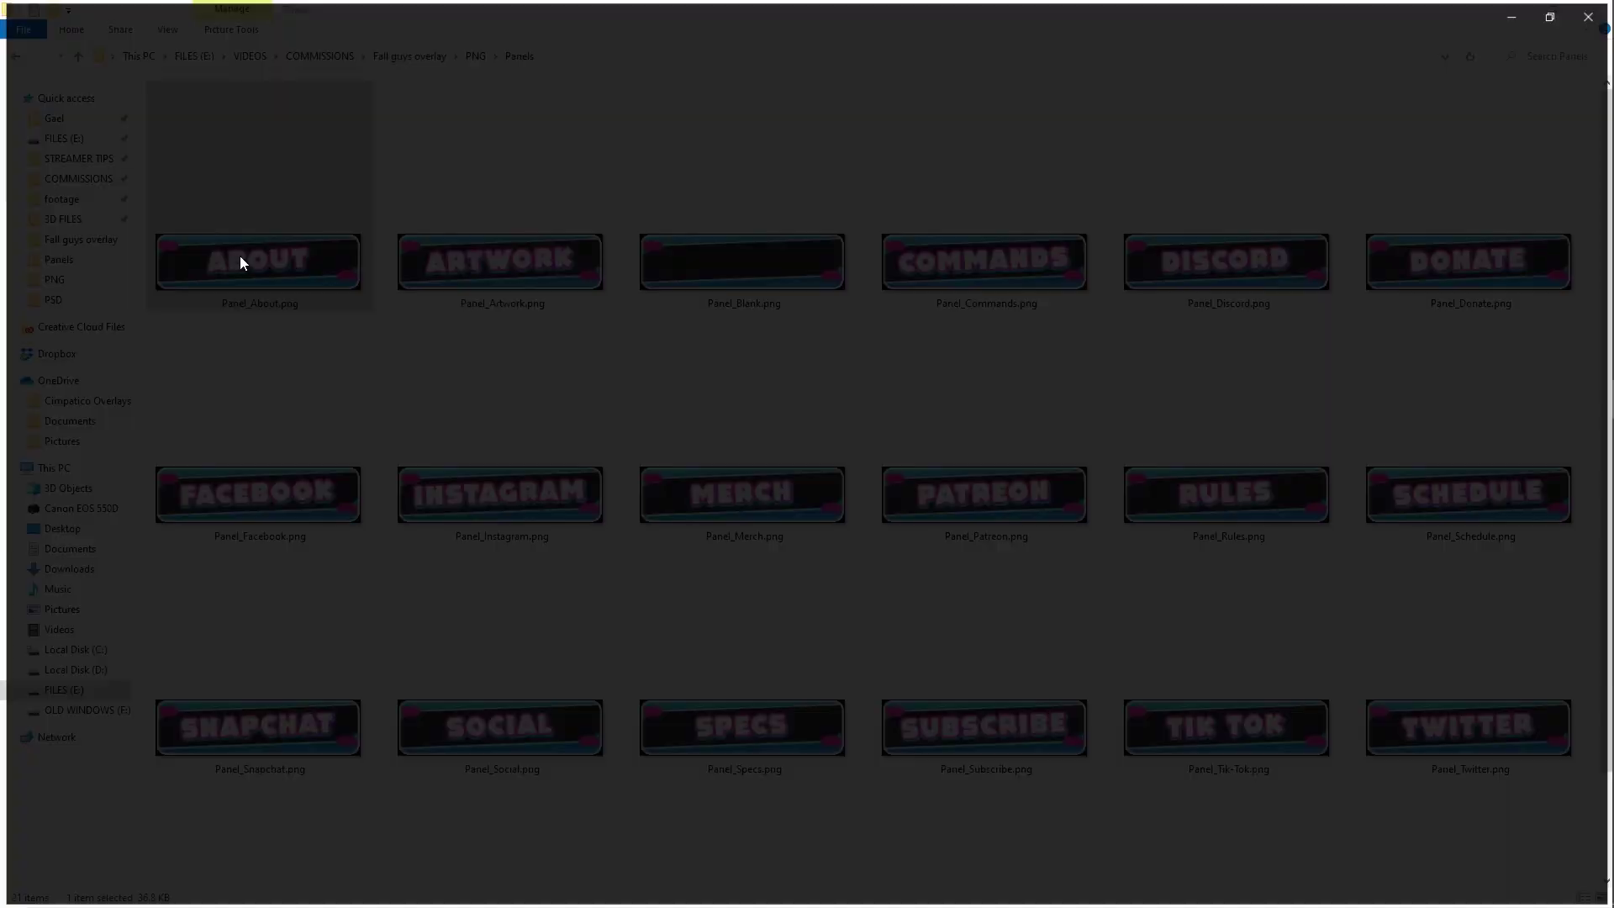
pyautogui.press('Right')
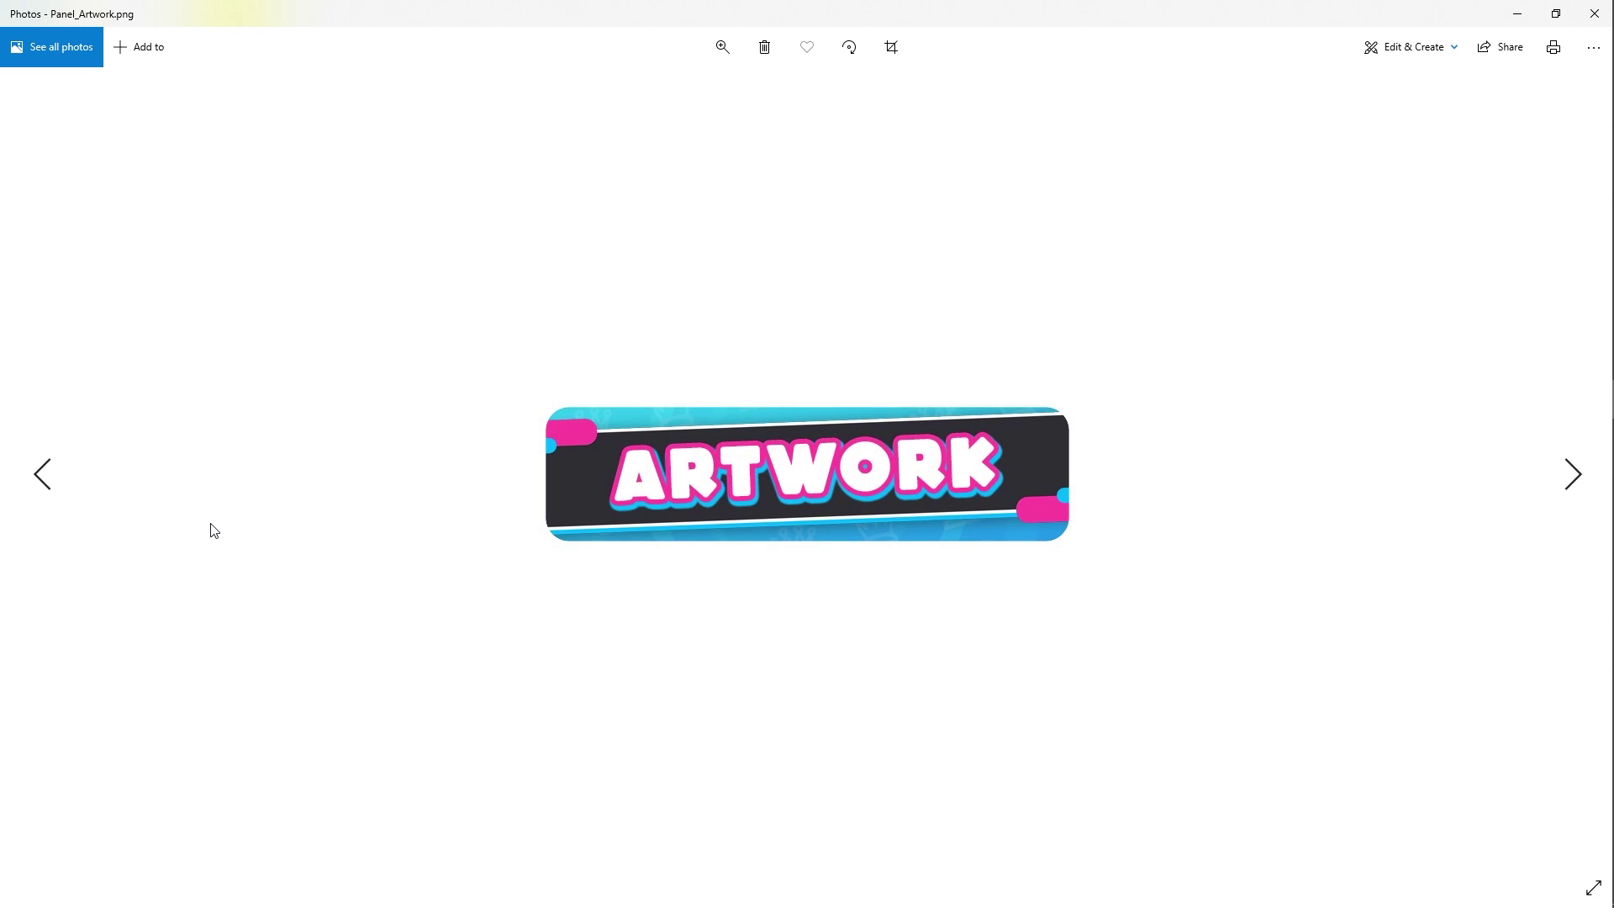
pyautogui.press('Right')
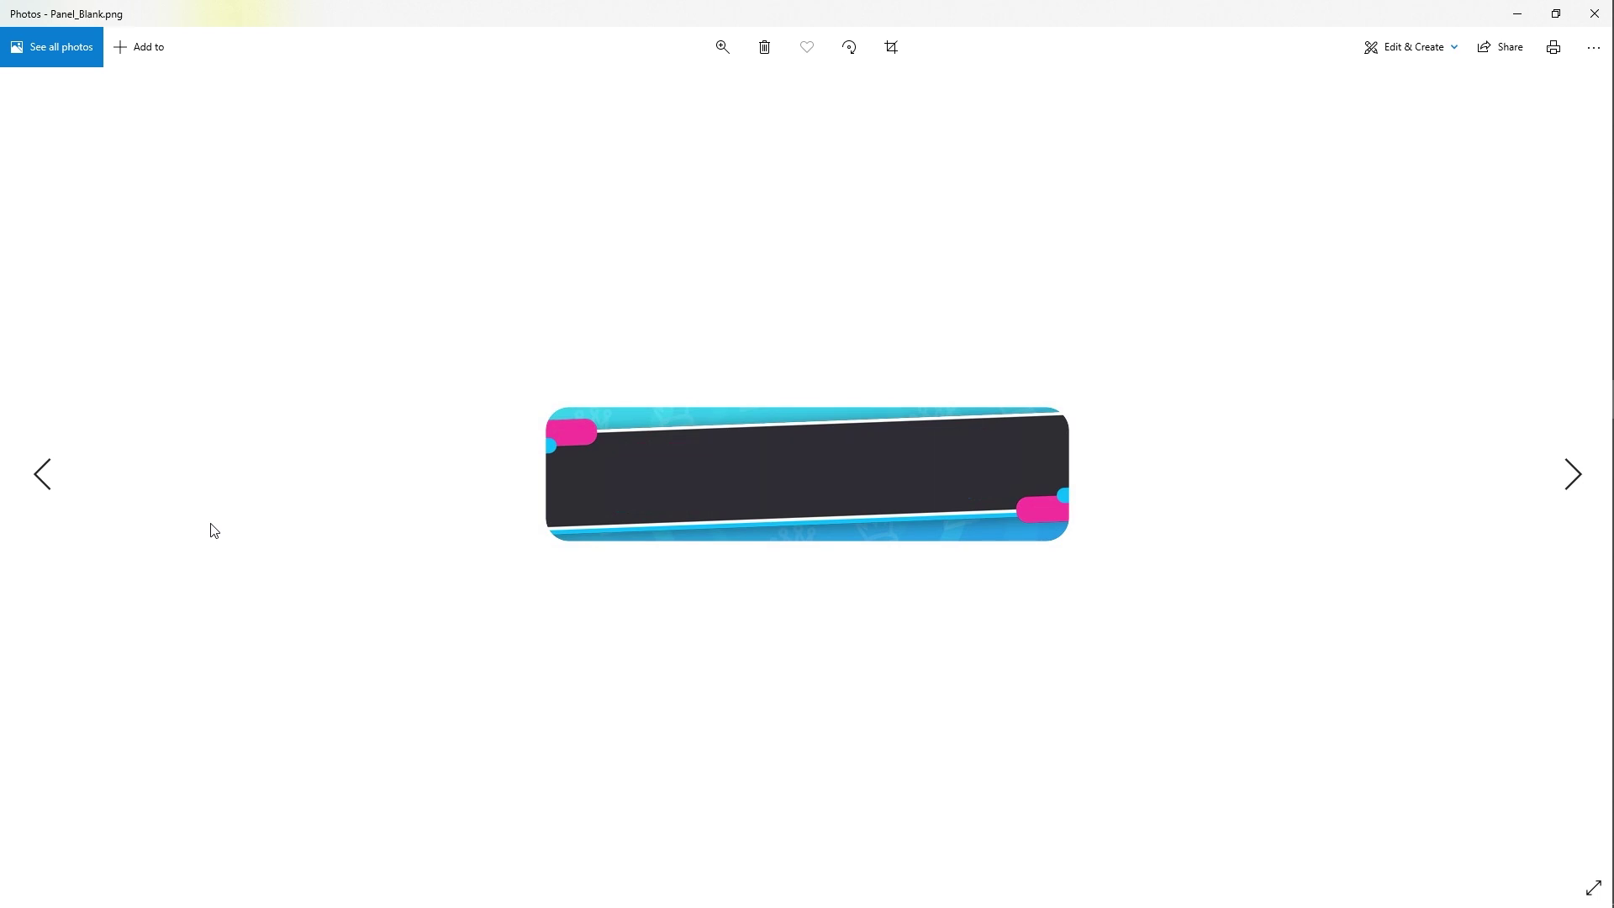
pyautogui.press('Right')
pyautogui.press('Right')
pyautogui.press('Right')
pyautogui.press('Right')
pyautogui.press('Right')
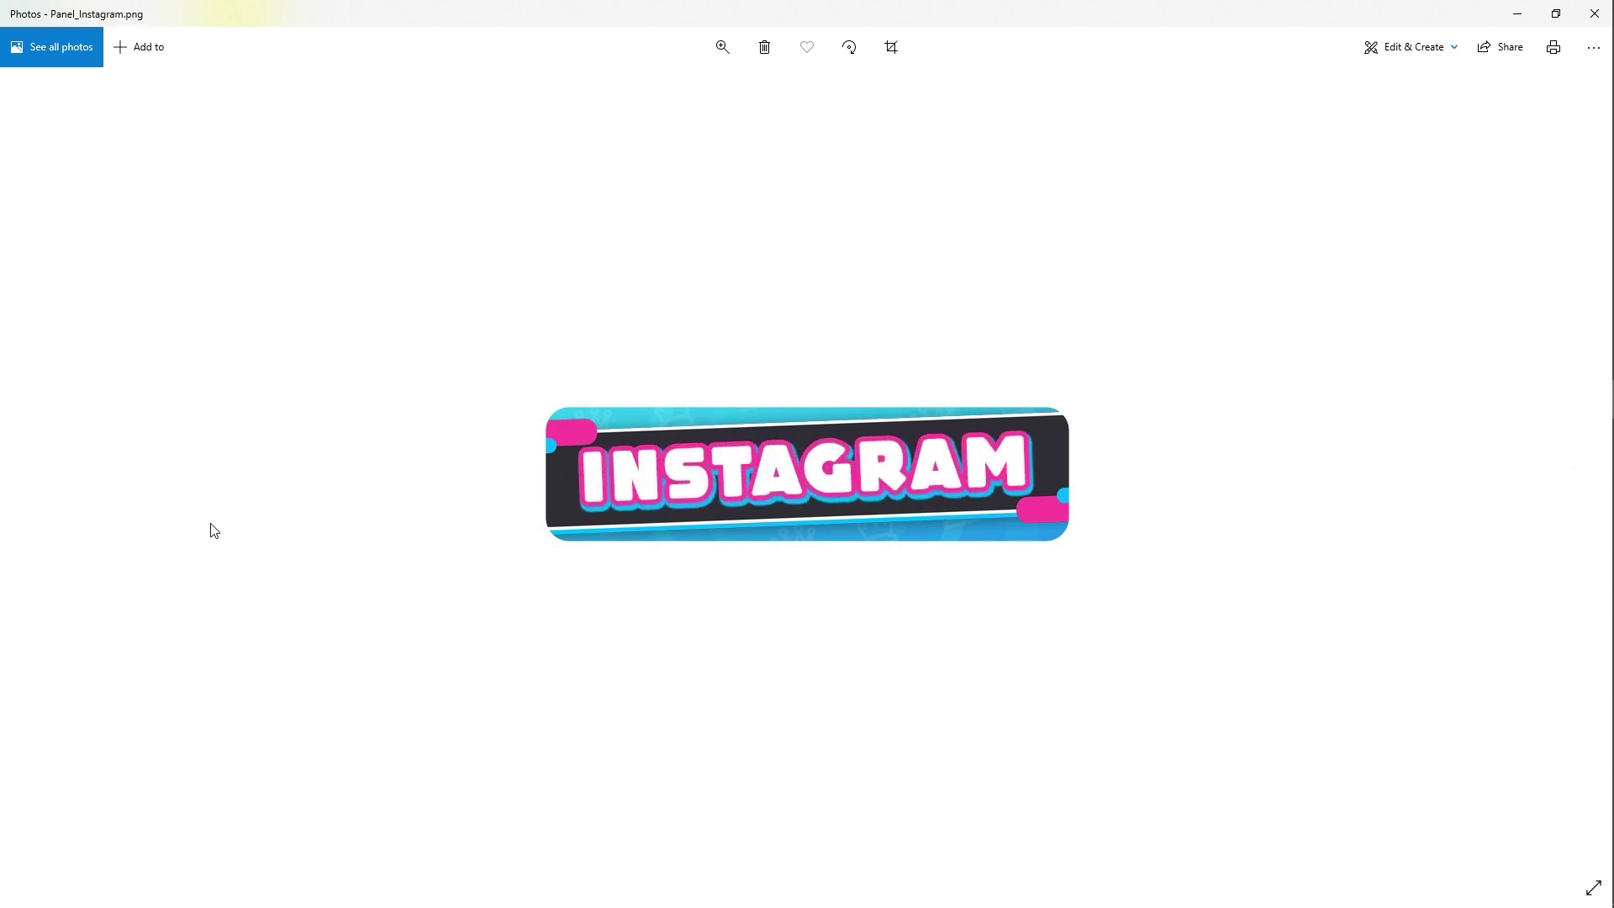
pyautogui.press('Right')
pyautogui.press('Right')
pyautogui.press('Right')
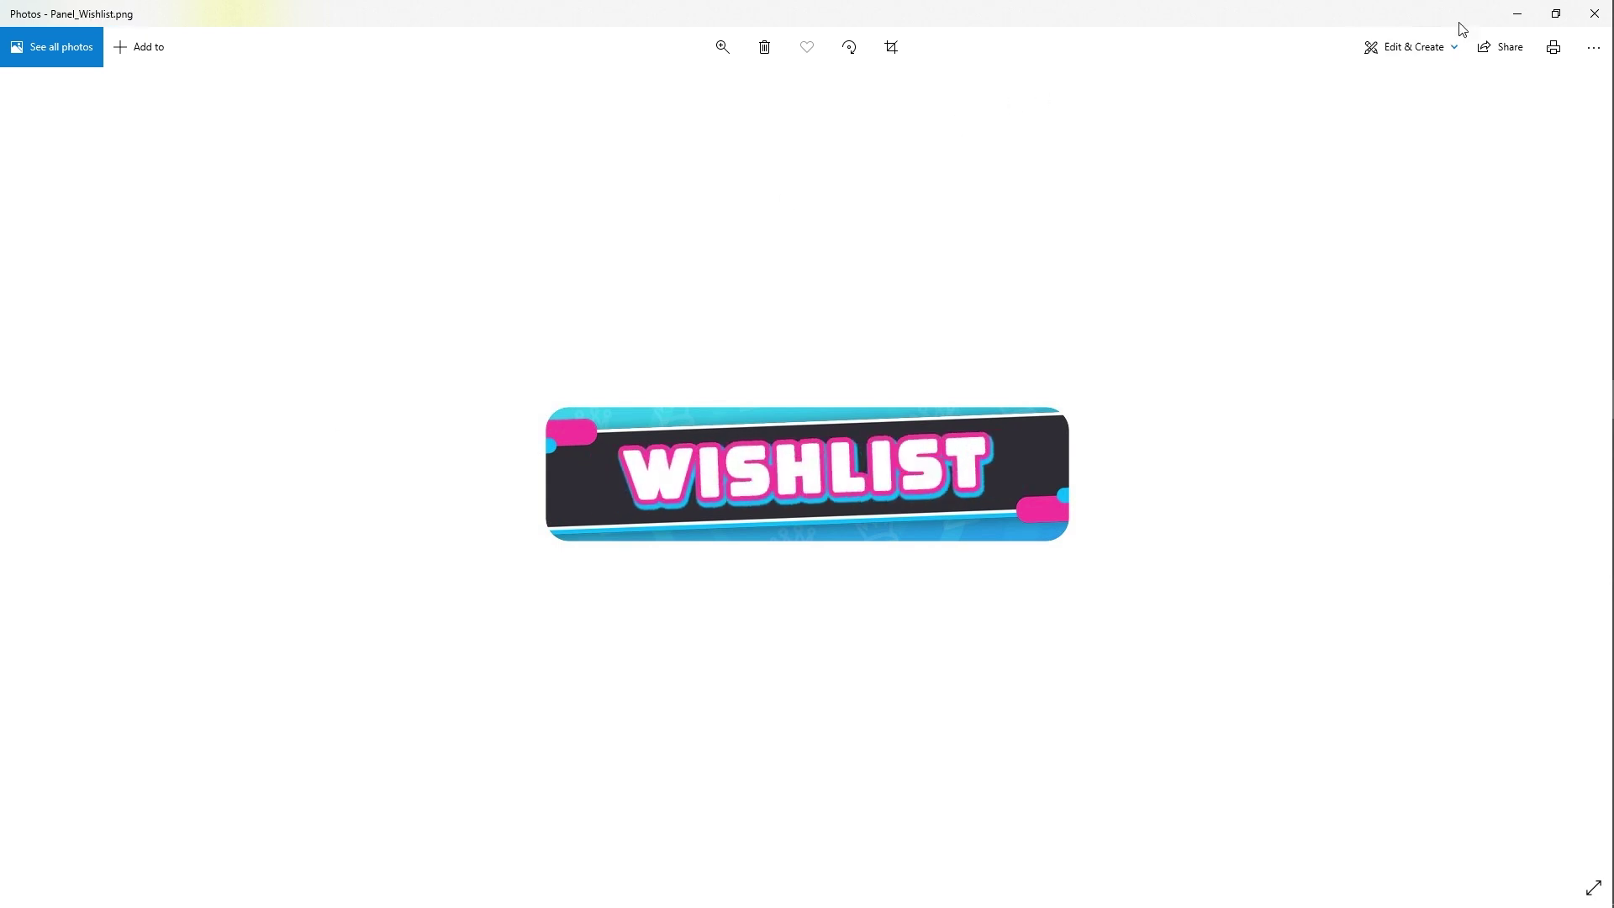
pyautogui.click(1594, 14)
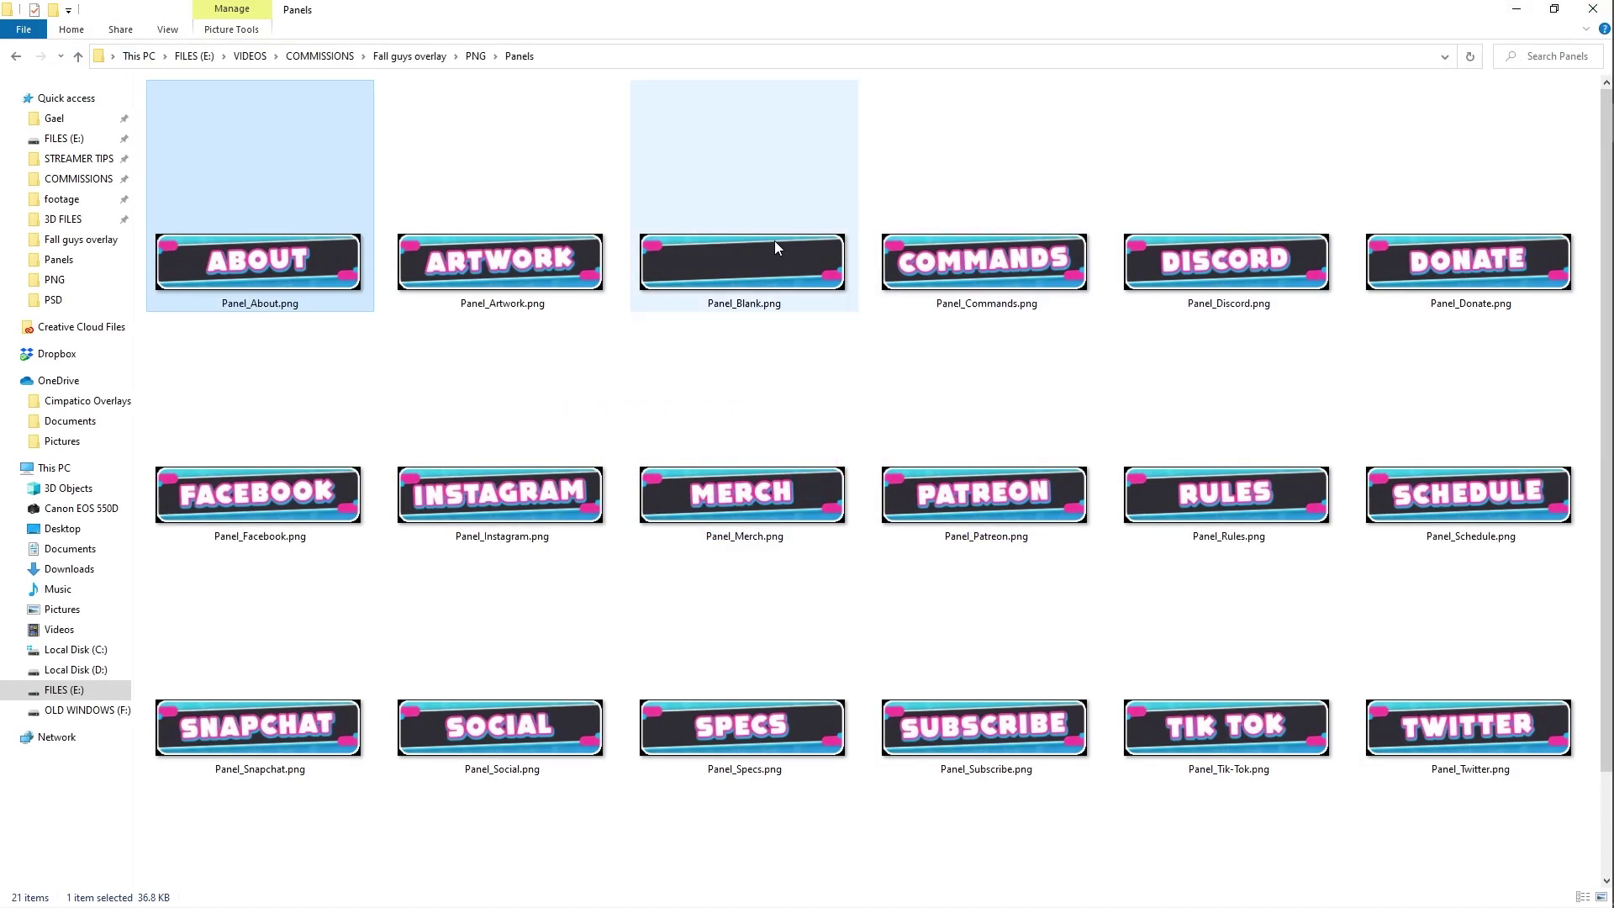
# Open the PSD folder and display its files as Extra large icons.
pyautogui.click(476, 58)
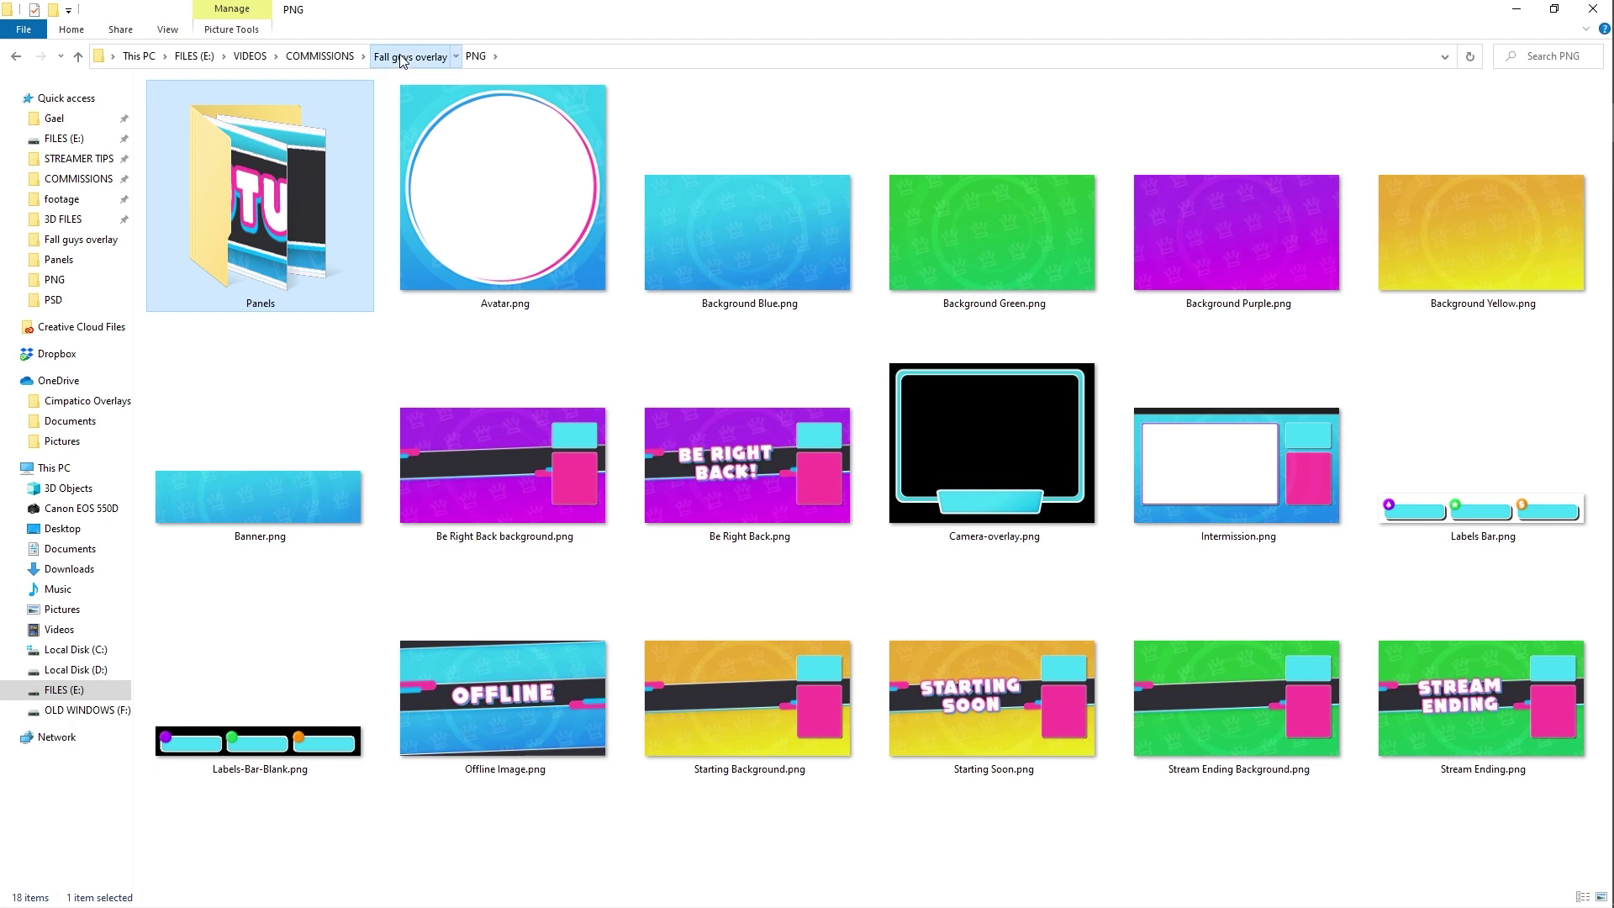
pyautogui.click(410, 57)
pyautogui.doubleClick(277, 141)
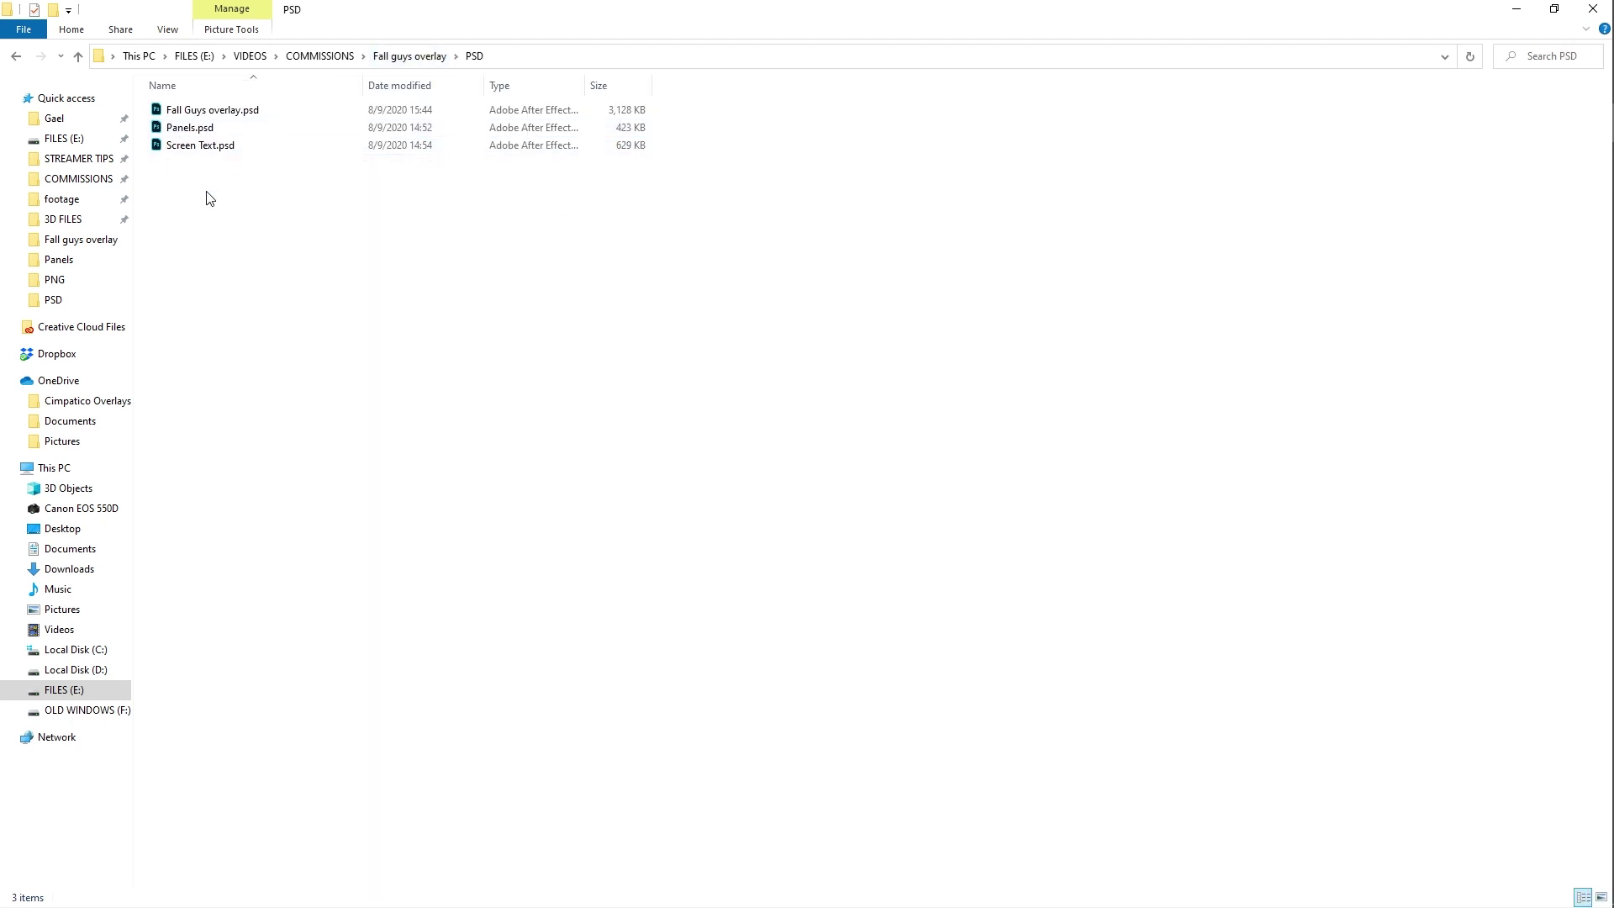
pyautogui.rightClick(755, 400)
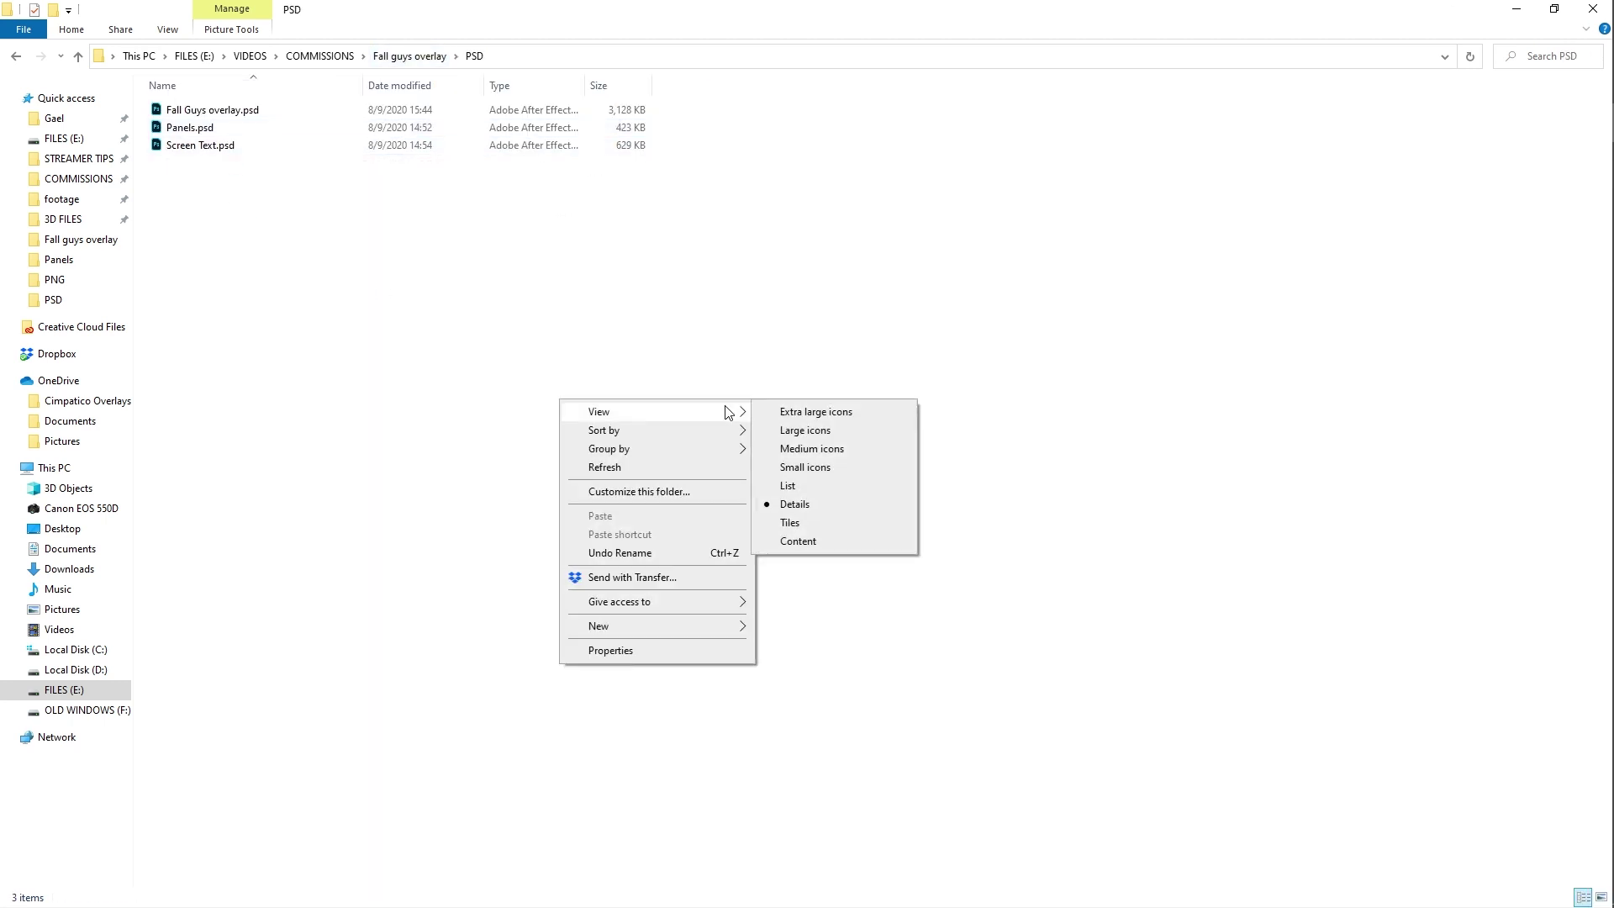
pyautogui.click(774, 418)
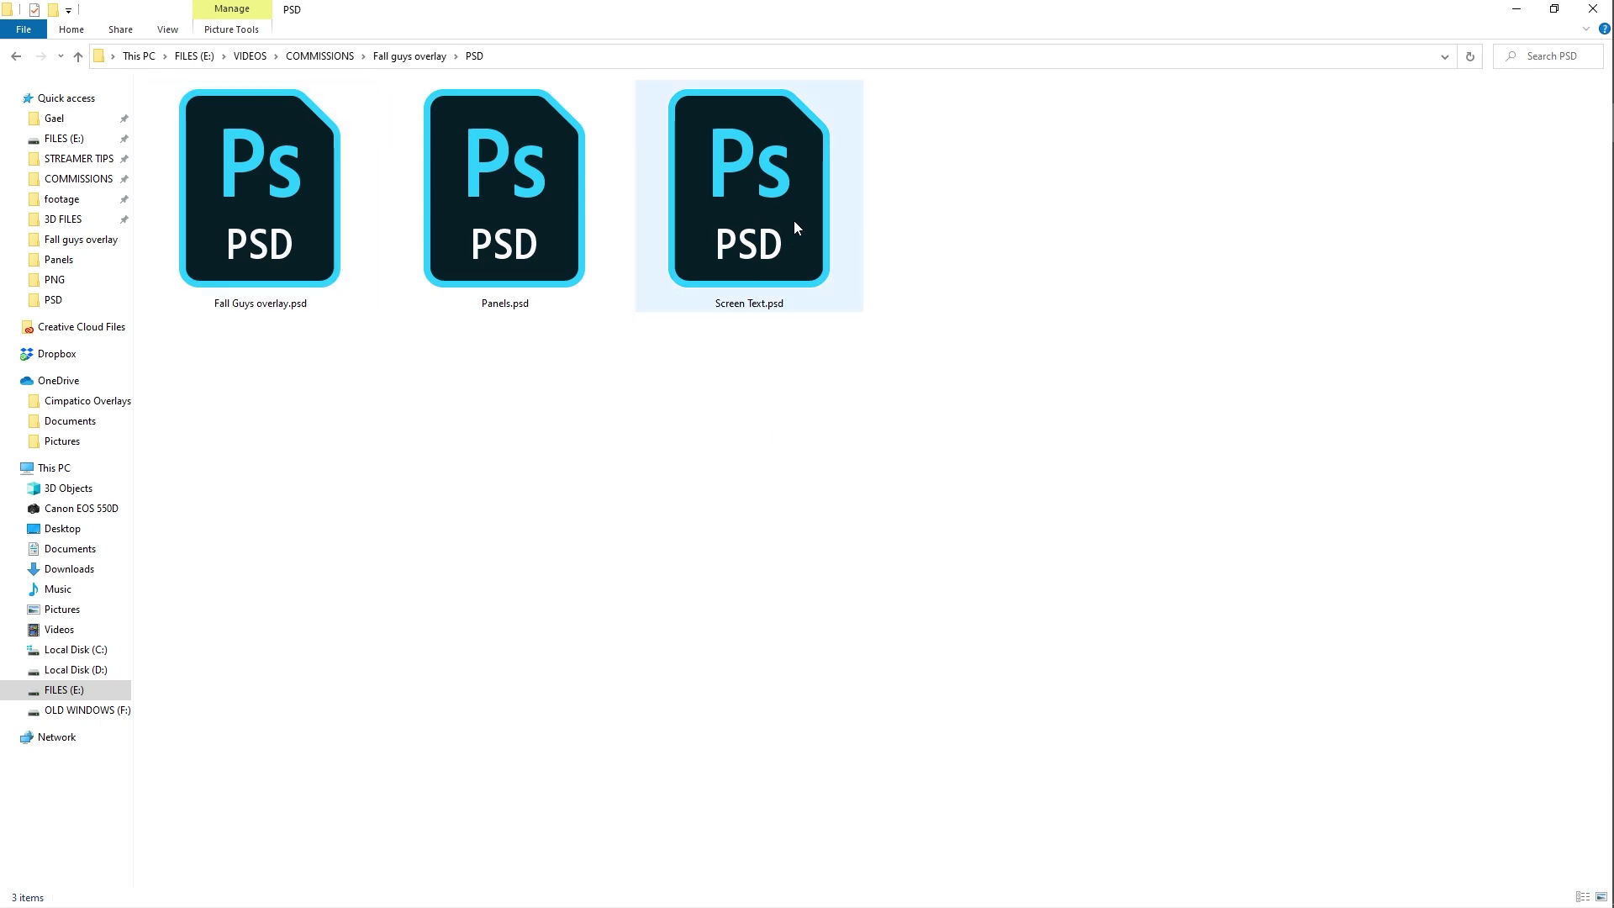
pyautogui.click(508, 195)
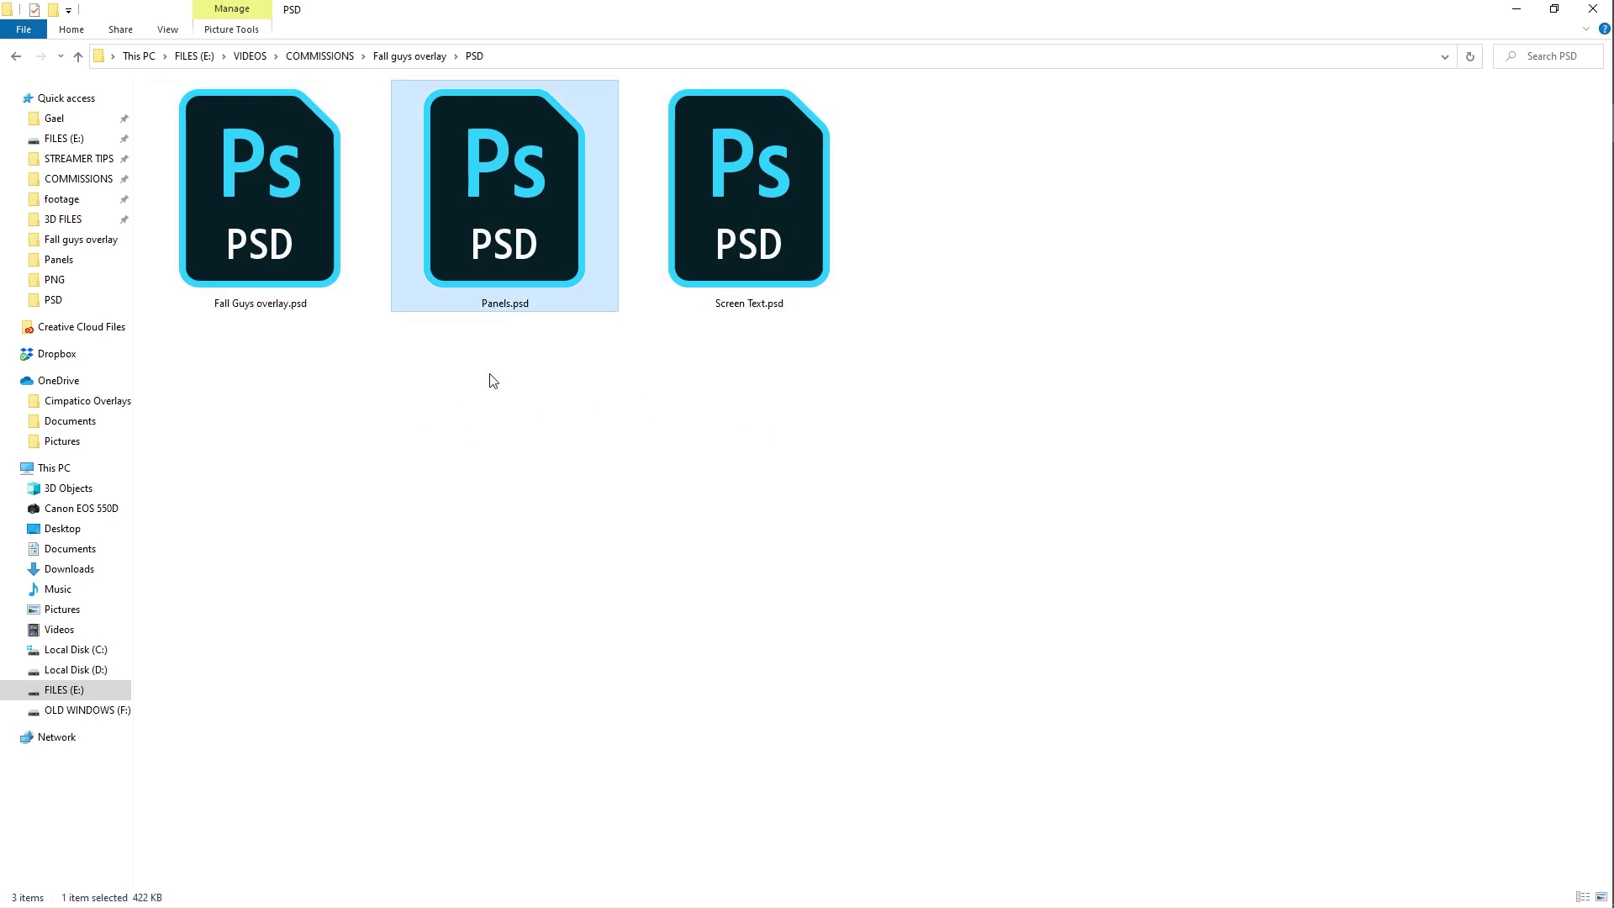
# Open Panels.psd in Photoshop and retype its YOUTUBE text as POOP.
pyautogui.doubleClick(471, 185)
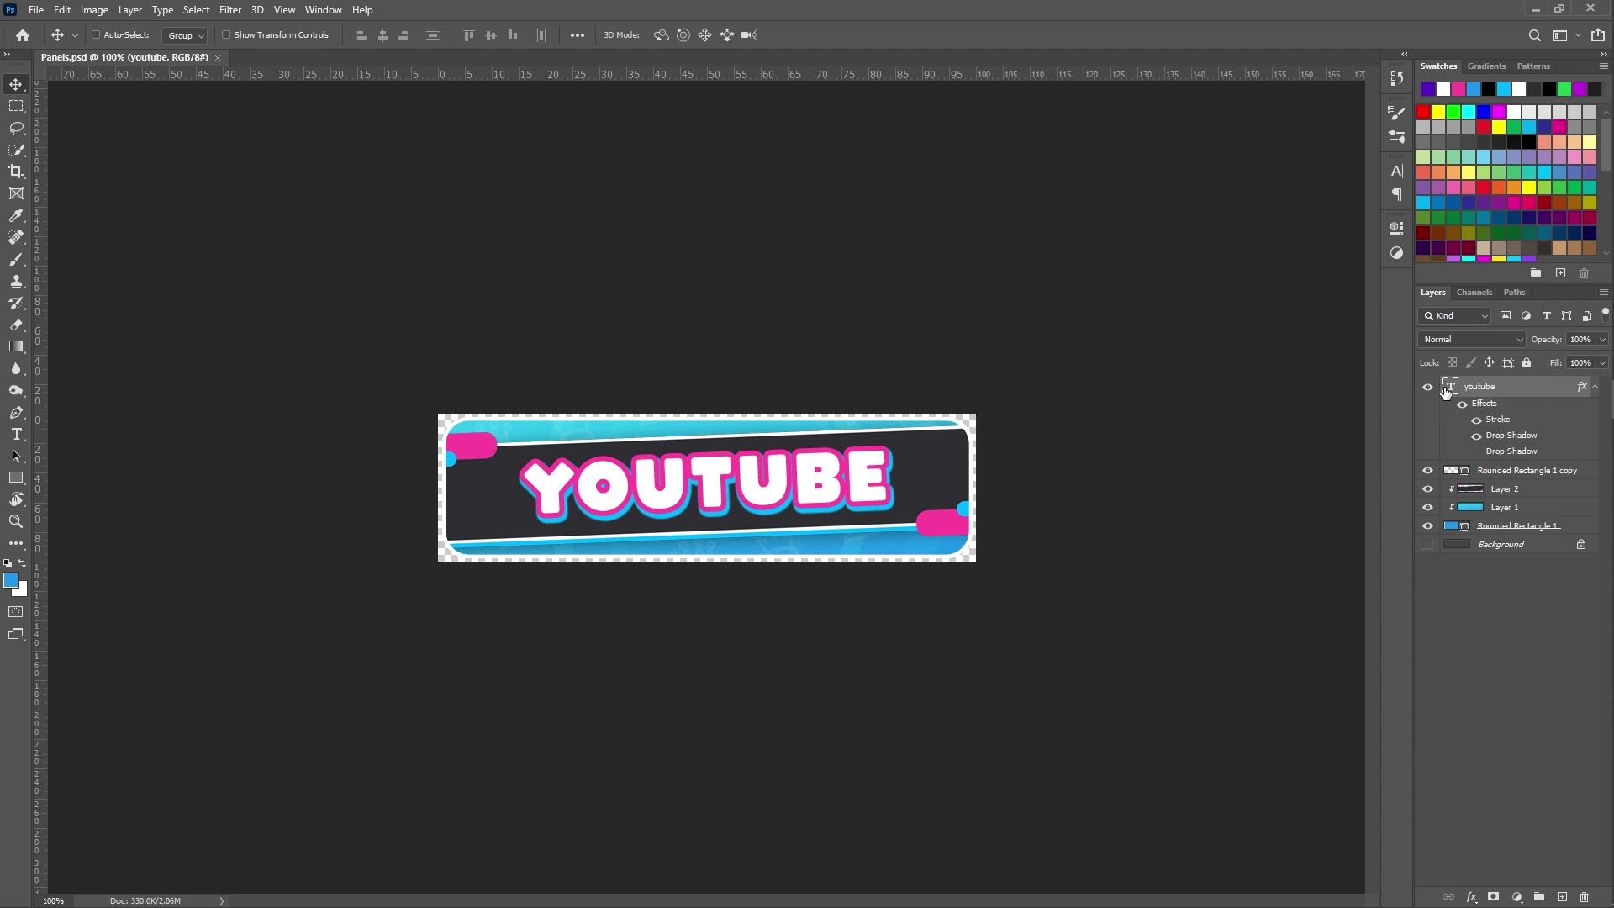
pyautogui.doubleClick(1448, 386)
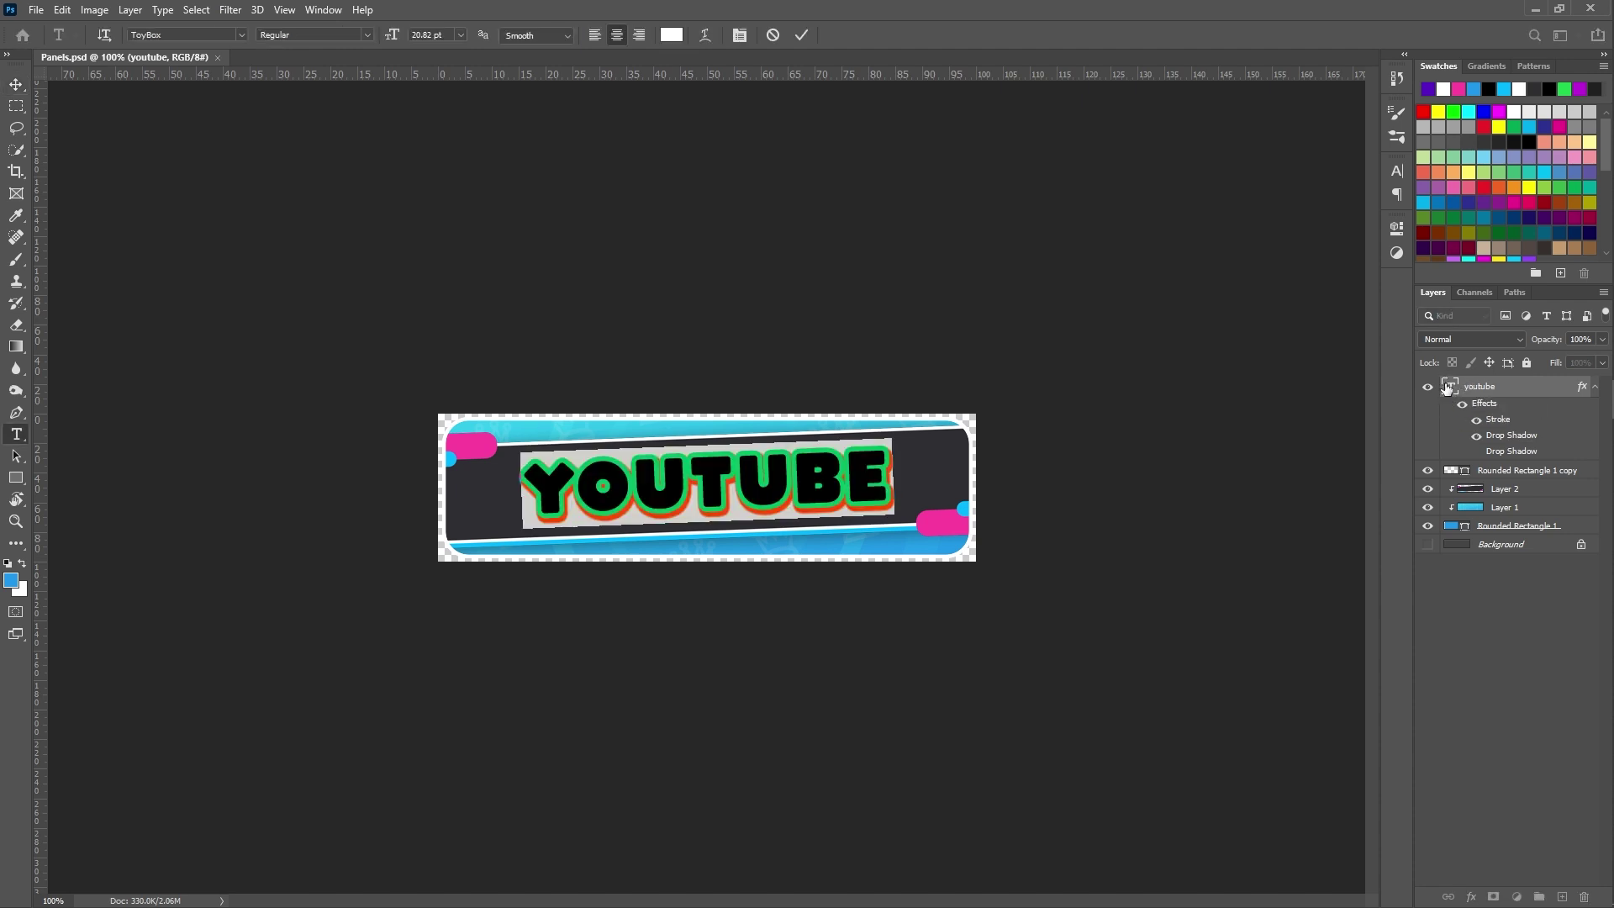
pyautogui.write('poop')
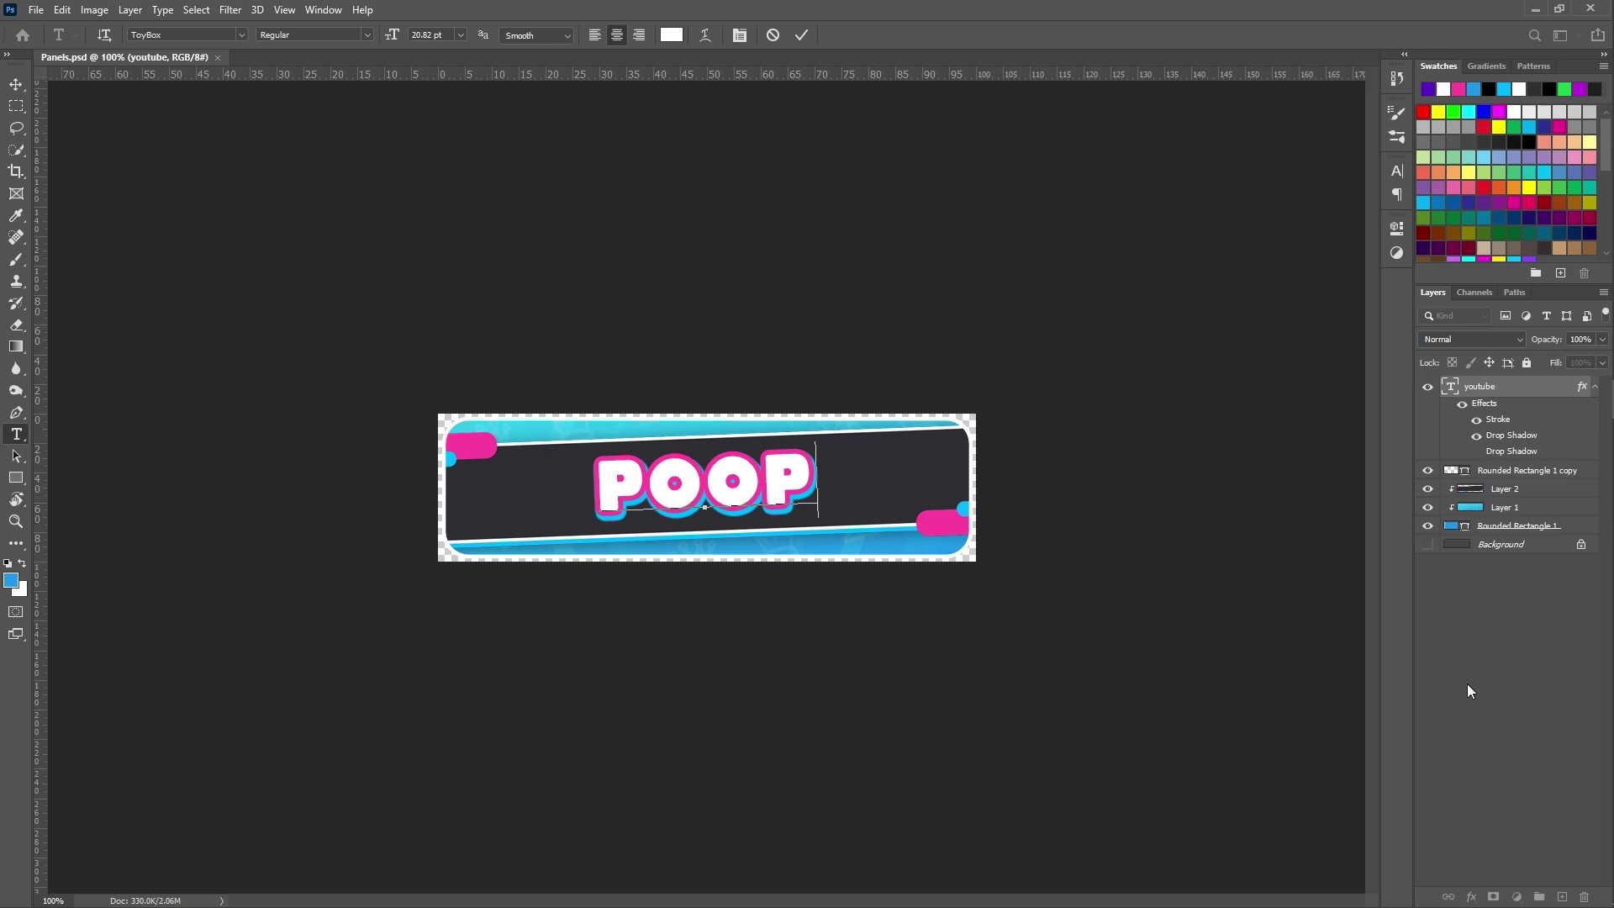
pyautogui.hotkey('ctrl', 'Return')
pyautogui.hotkey('alt', 'Tab')
pyautogui.click(777, 188)
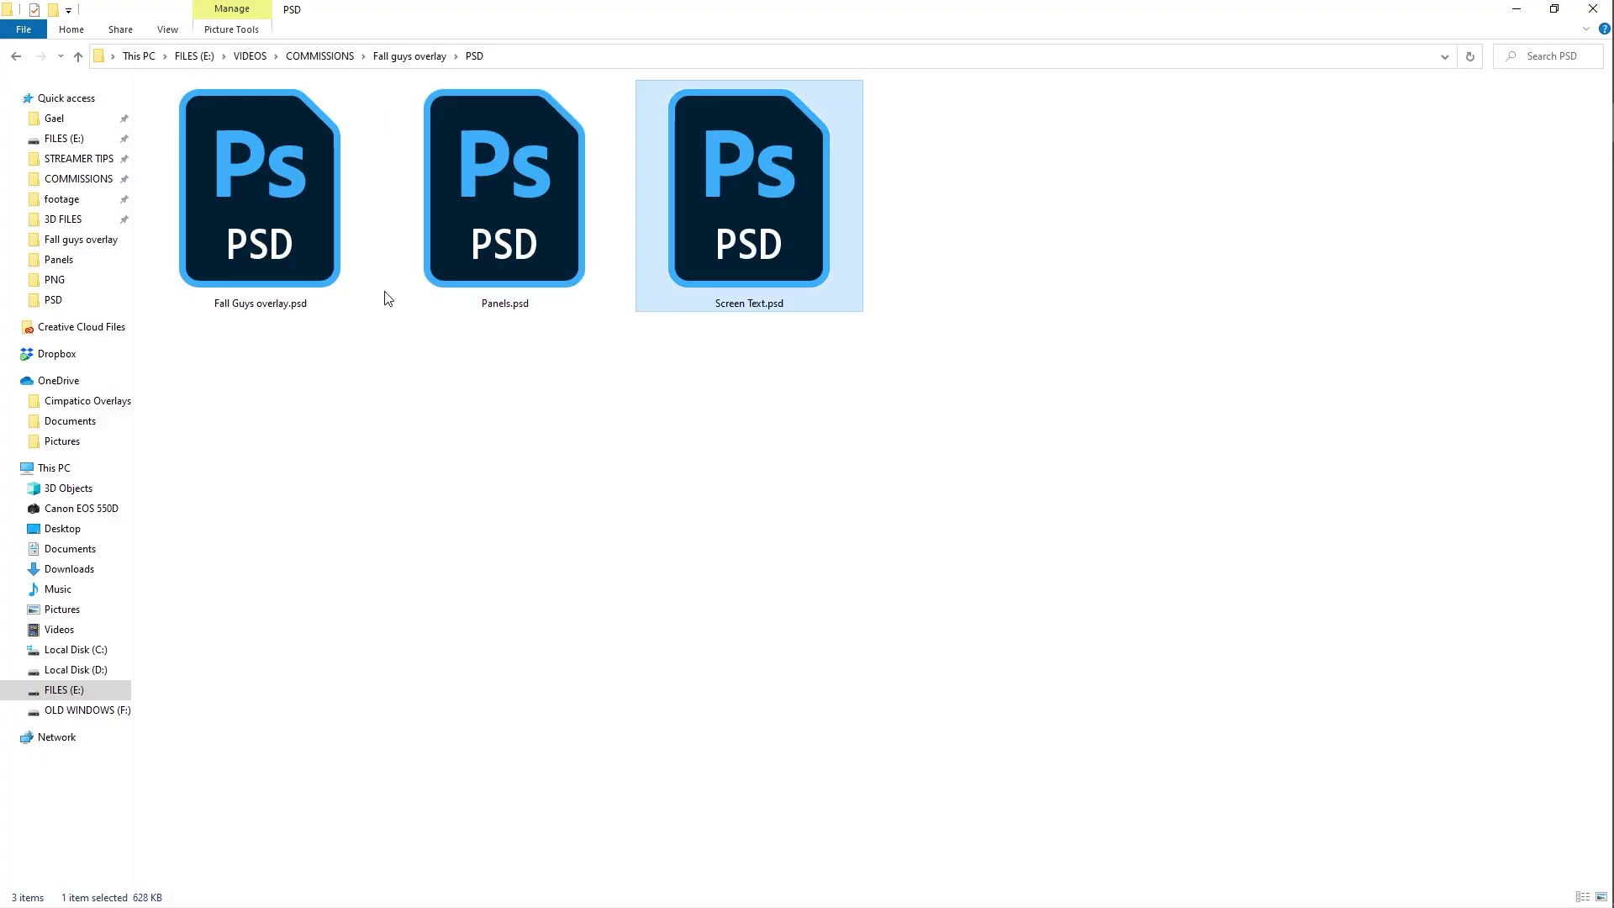
# Open the Fall guys overlay PNG folder and bring Streamlabs OBS up beside it.
pyautogui.click(290, 257)
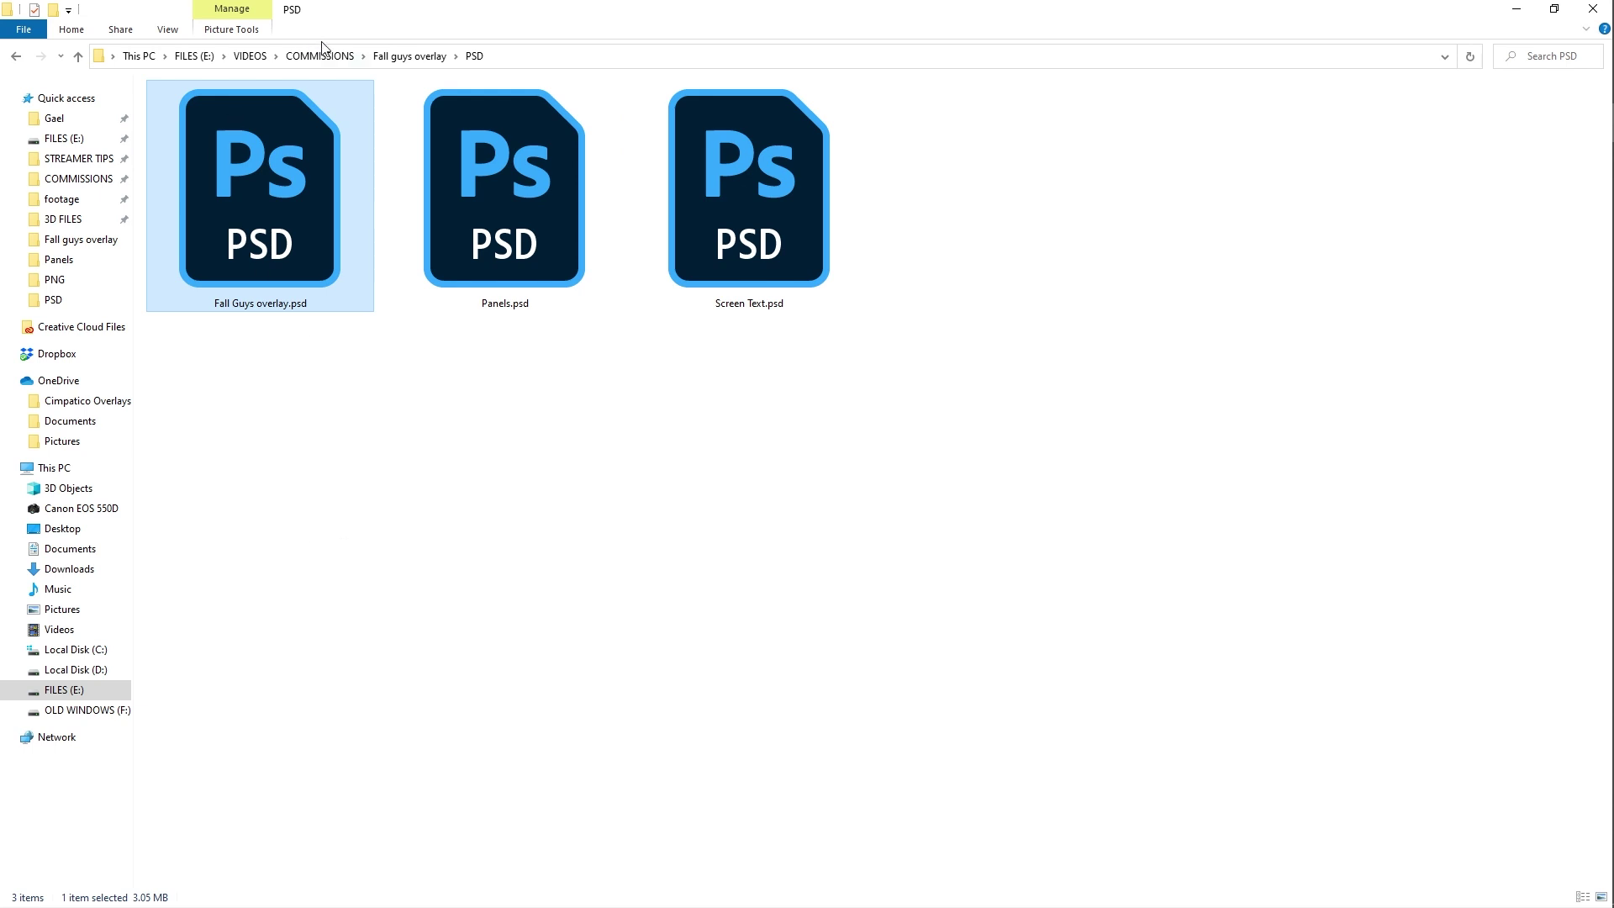
pyautogui.click(402, 64)
pyautogui.doubleClick(188, 134)
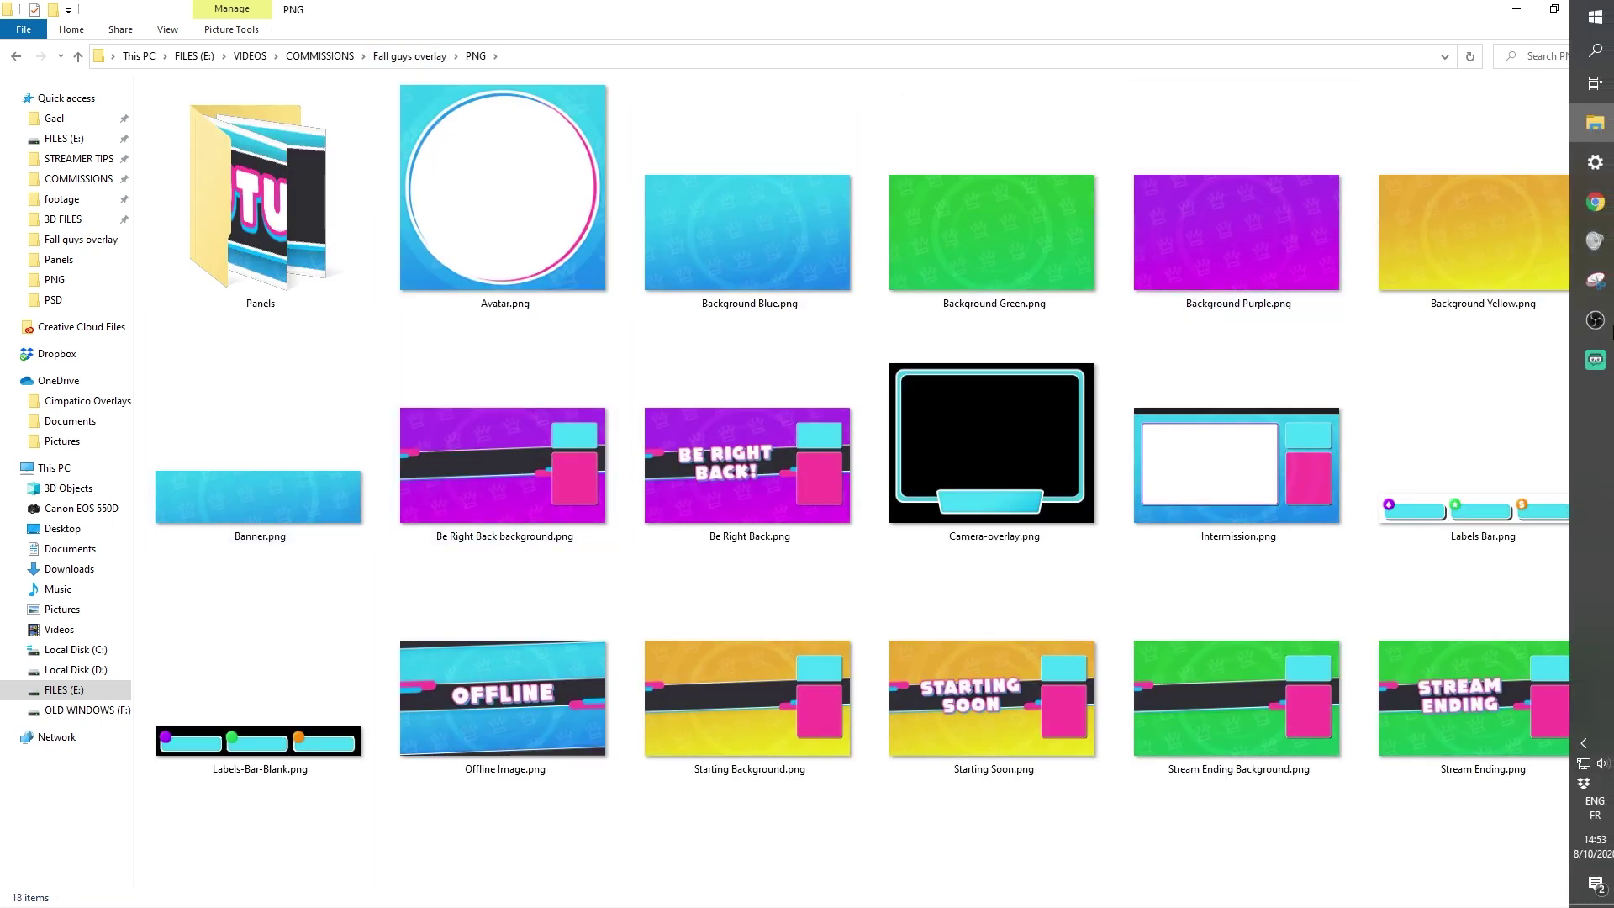
pyautogui.click(1600, 380)
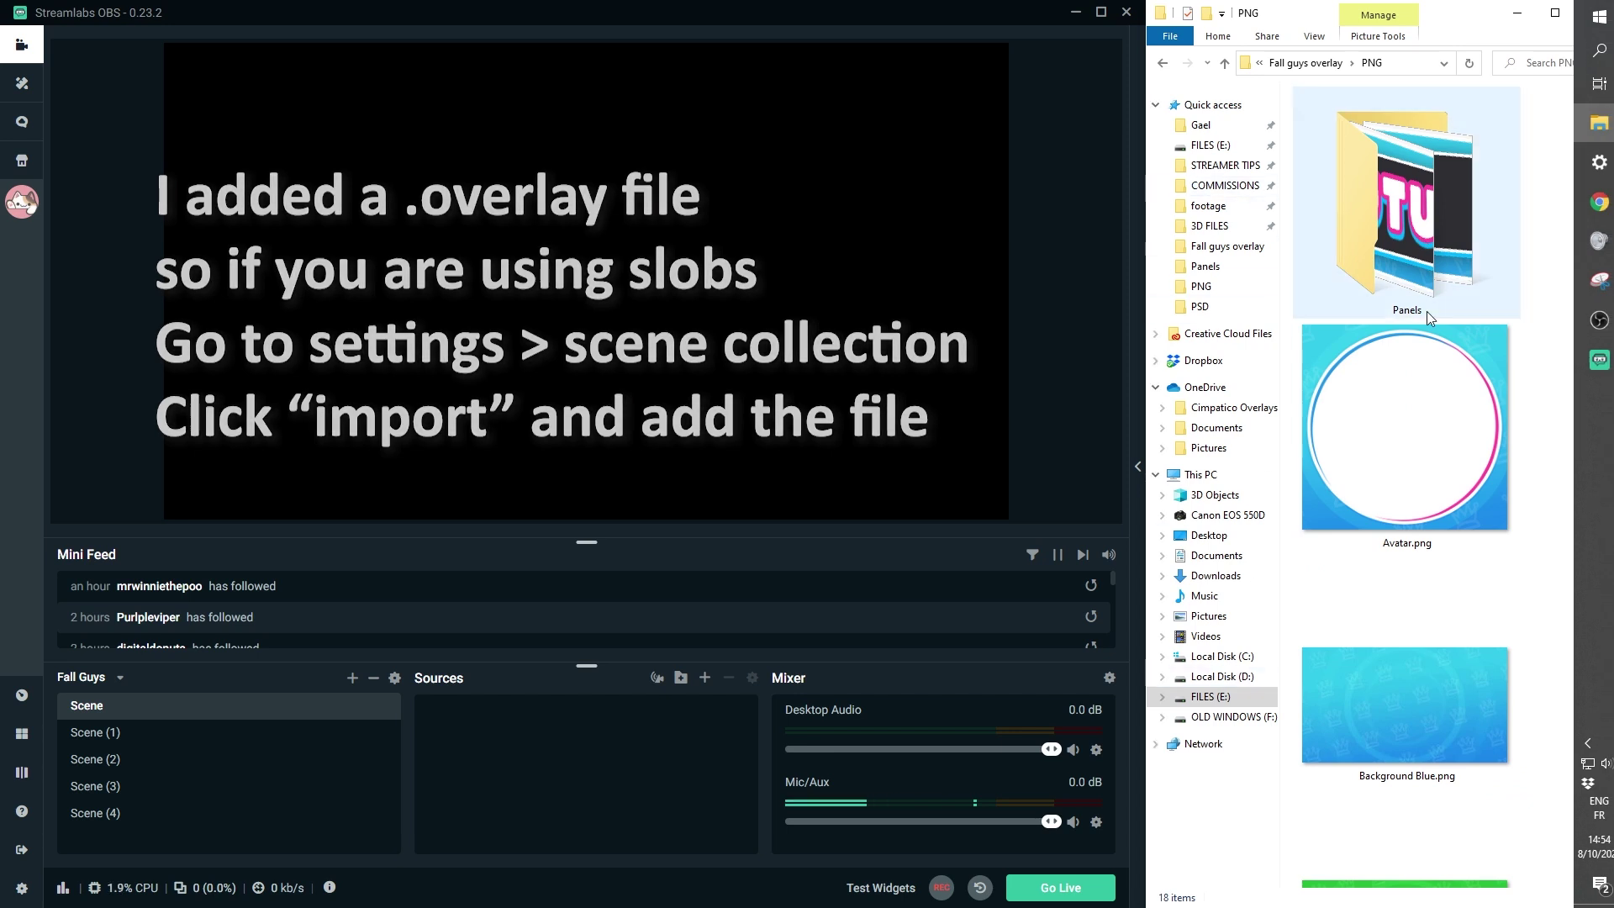
# Switch the PNG folder view to Medium icons.
pyautogui.rightClick(1570, 473)
pyautogui.moveTo(1532, 476)
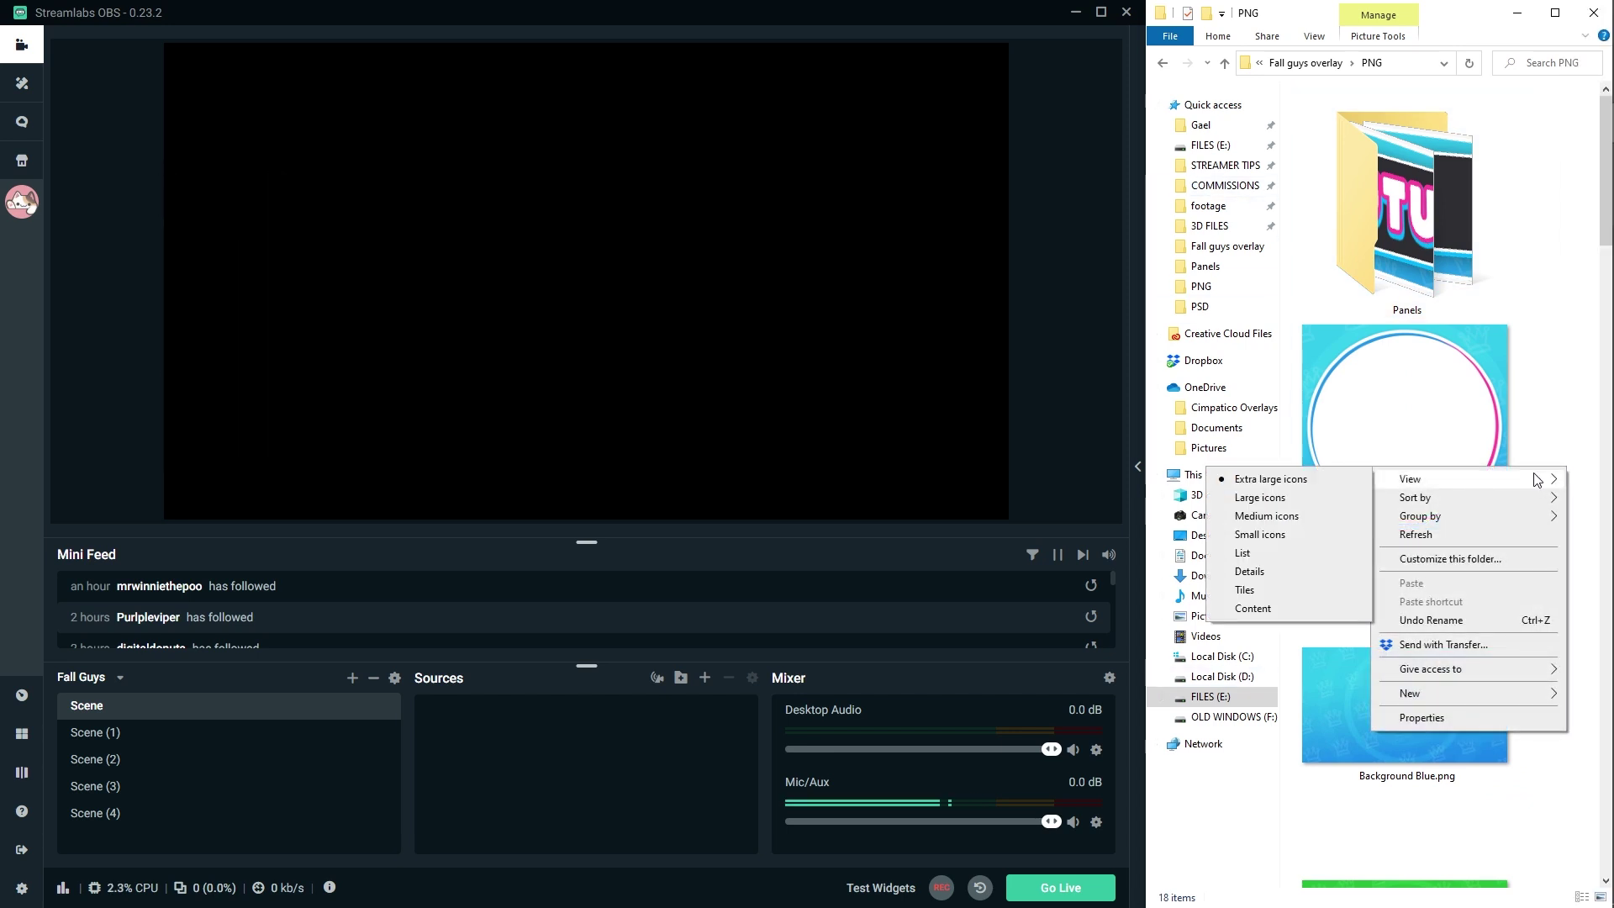
pyautogui.click(1324, 516)
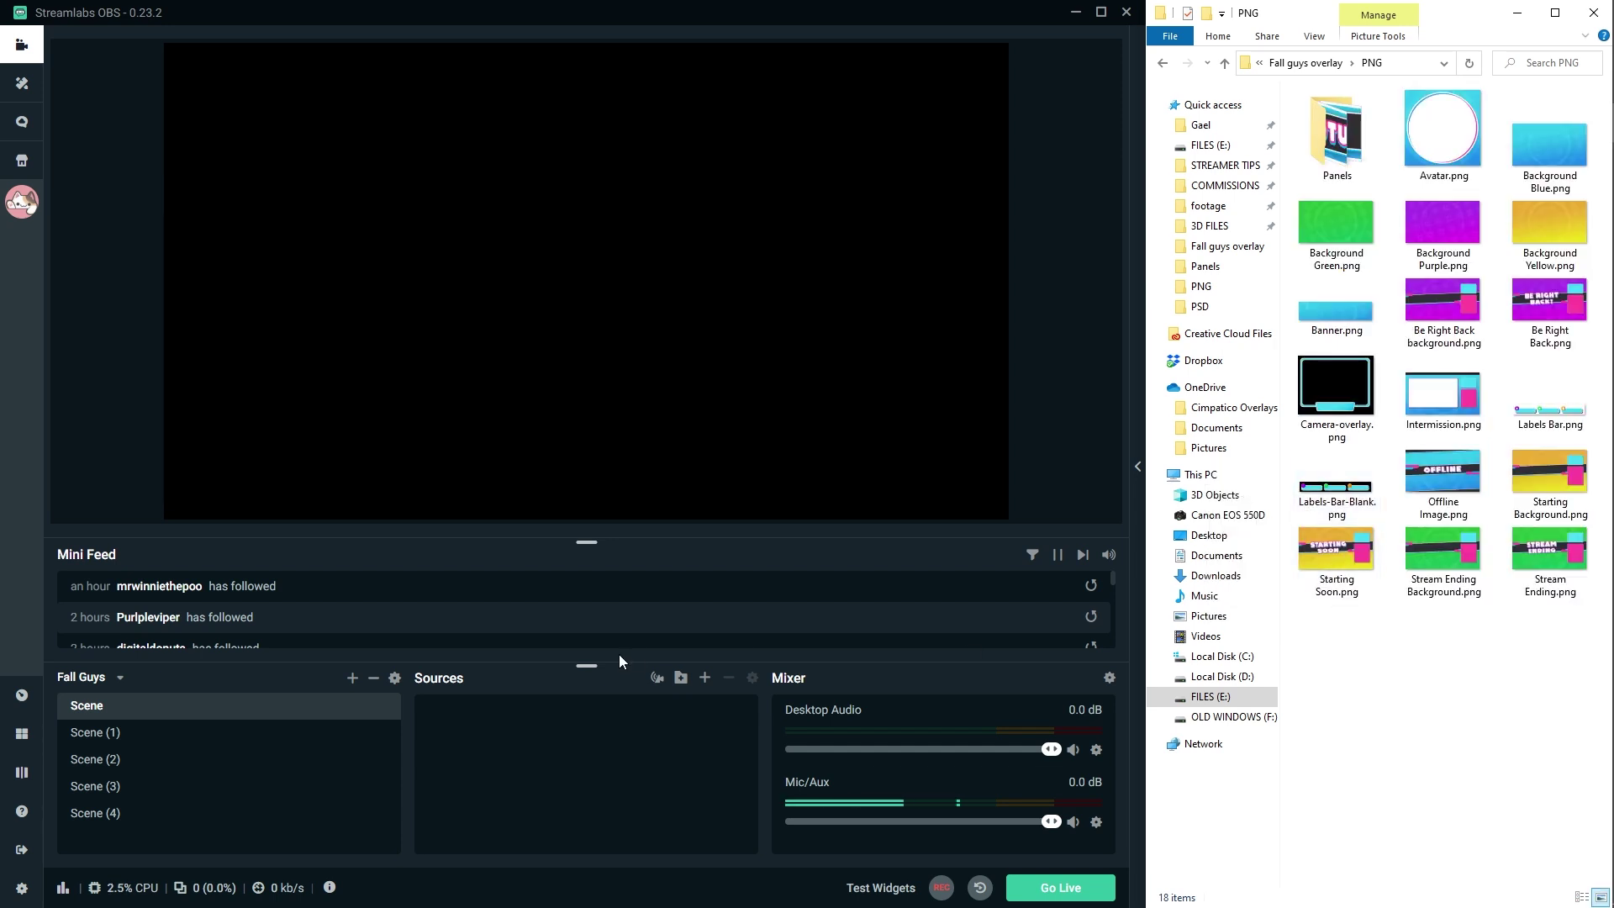
pyautogui.click(705, 679)
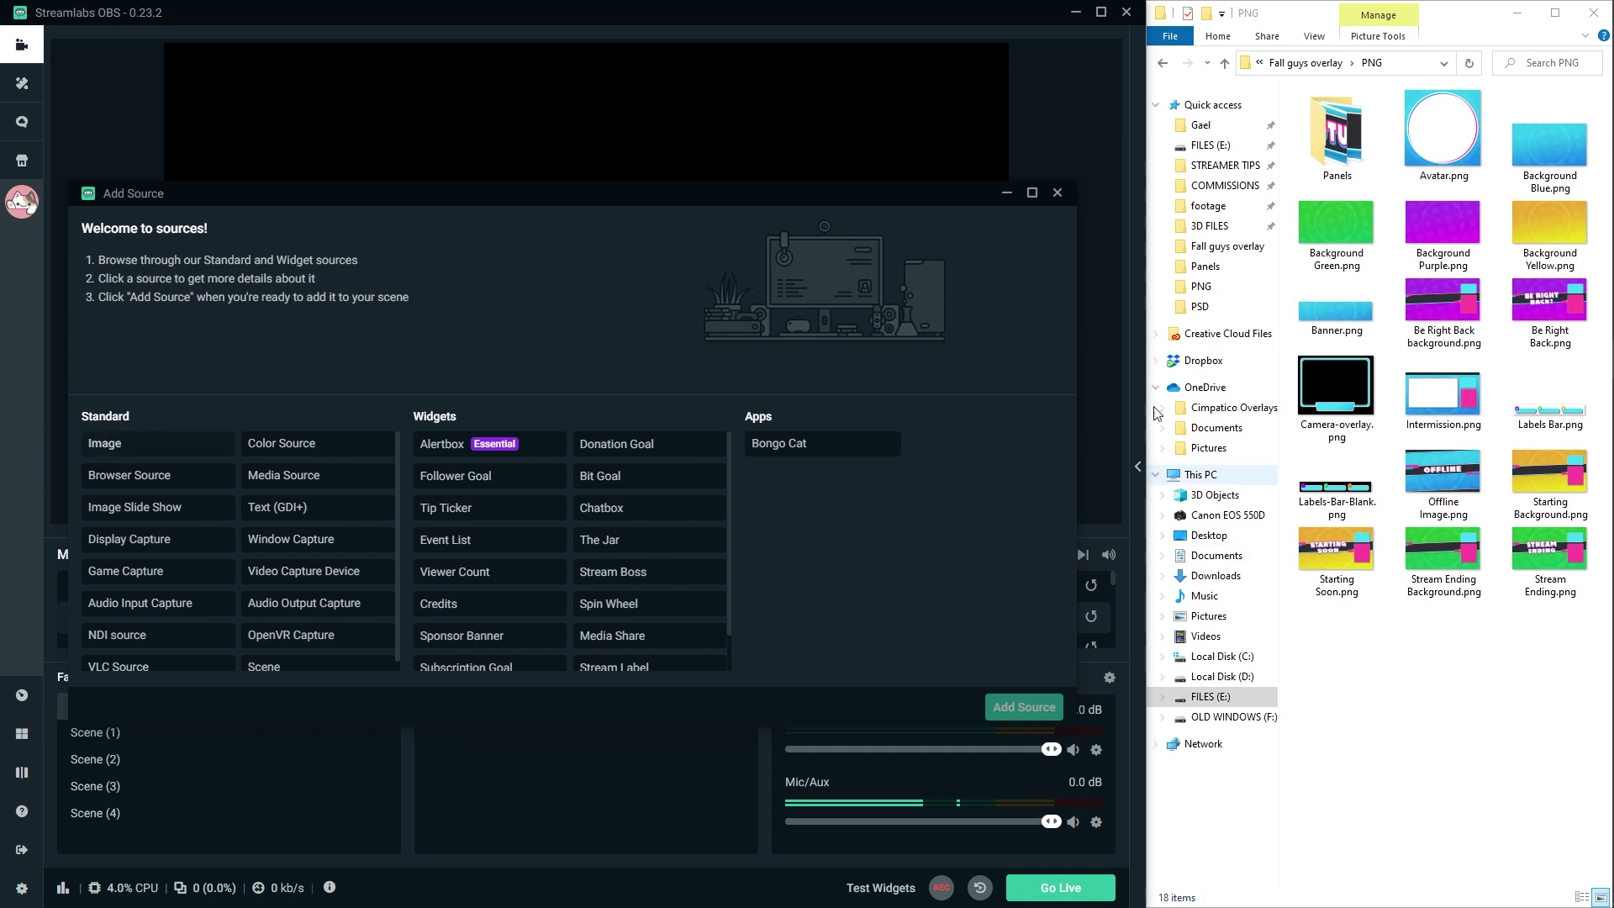
pyautogui.click(1057, 193)
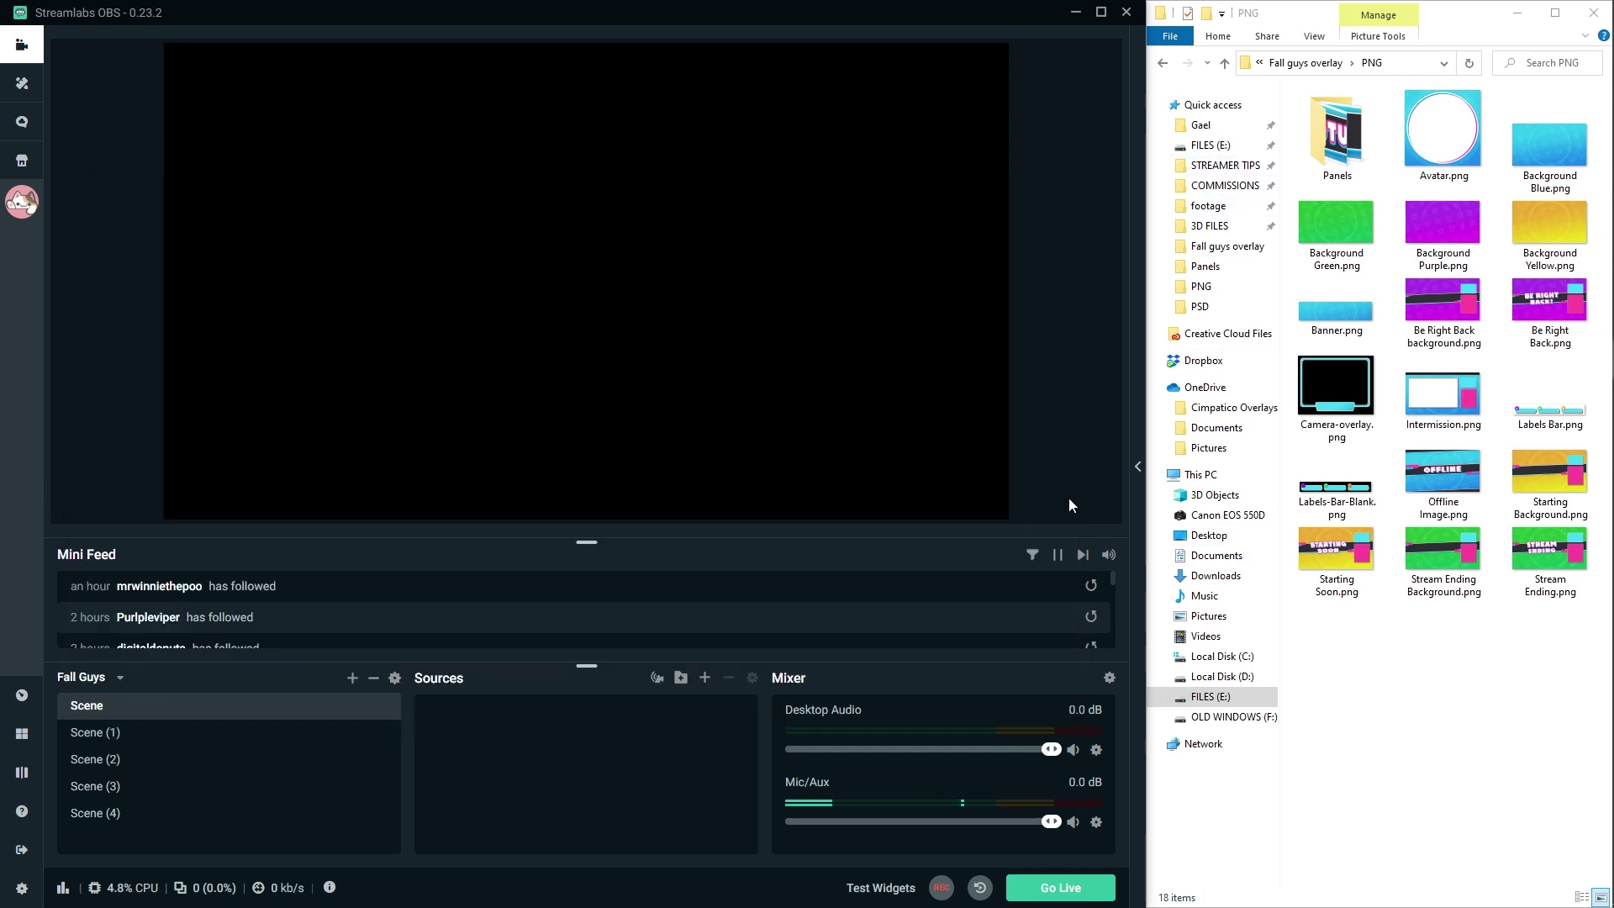
# Add Starting Soon to Scene, Intermission to Scene (1), and the camera overlay to Scene (2).
pyautogui.moveTo(1324, 555); pyautogui.dragTo(790, 420)
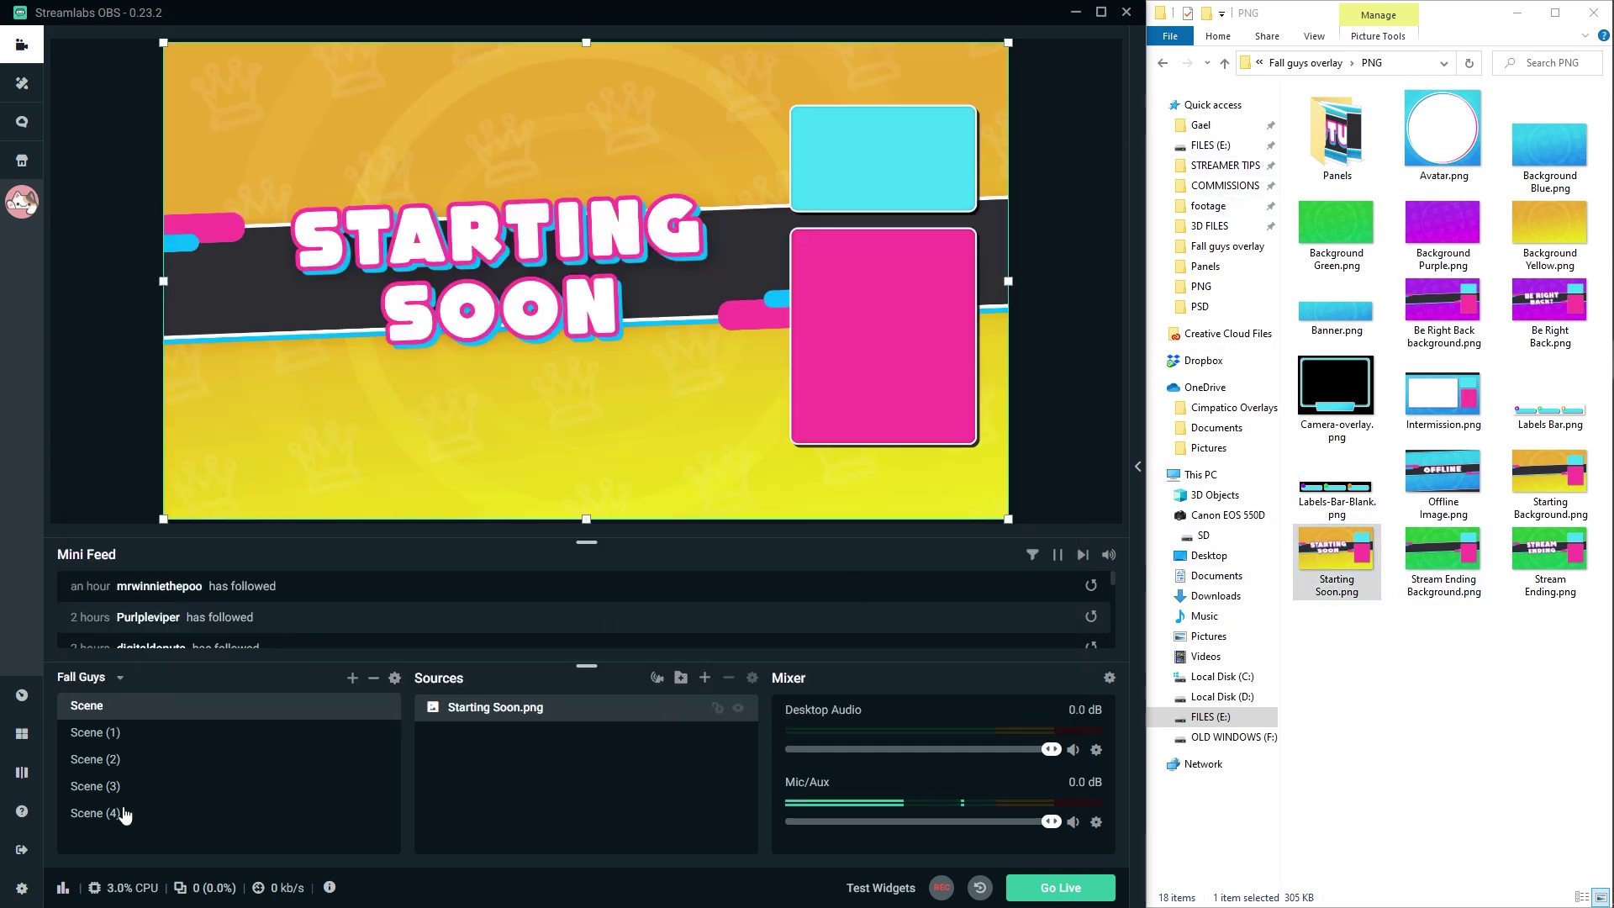
pyautogui.click(148, 734)
pyautogui.click(1414, 418)
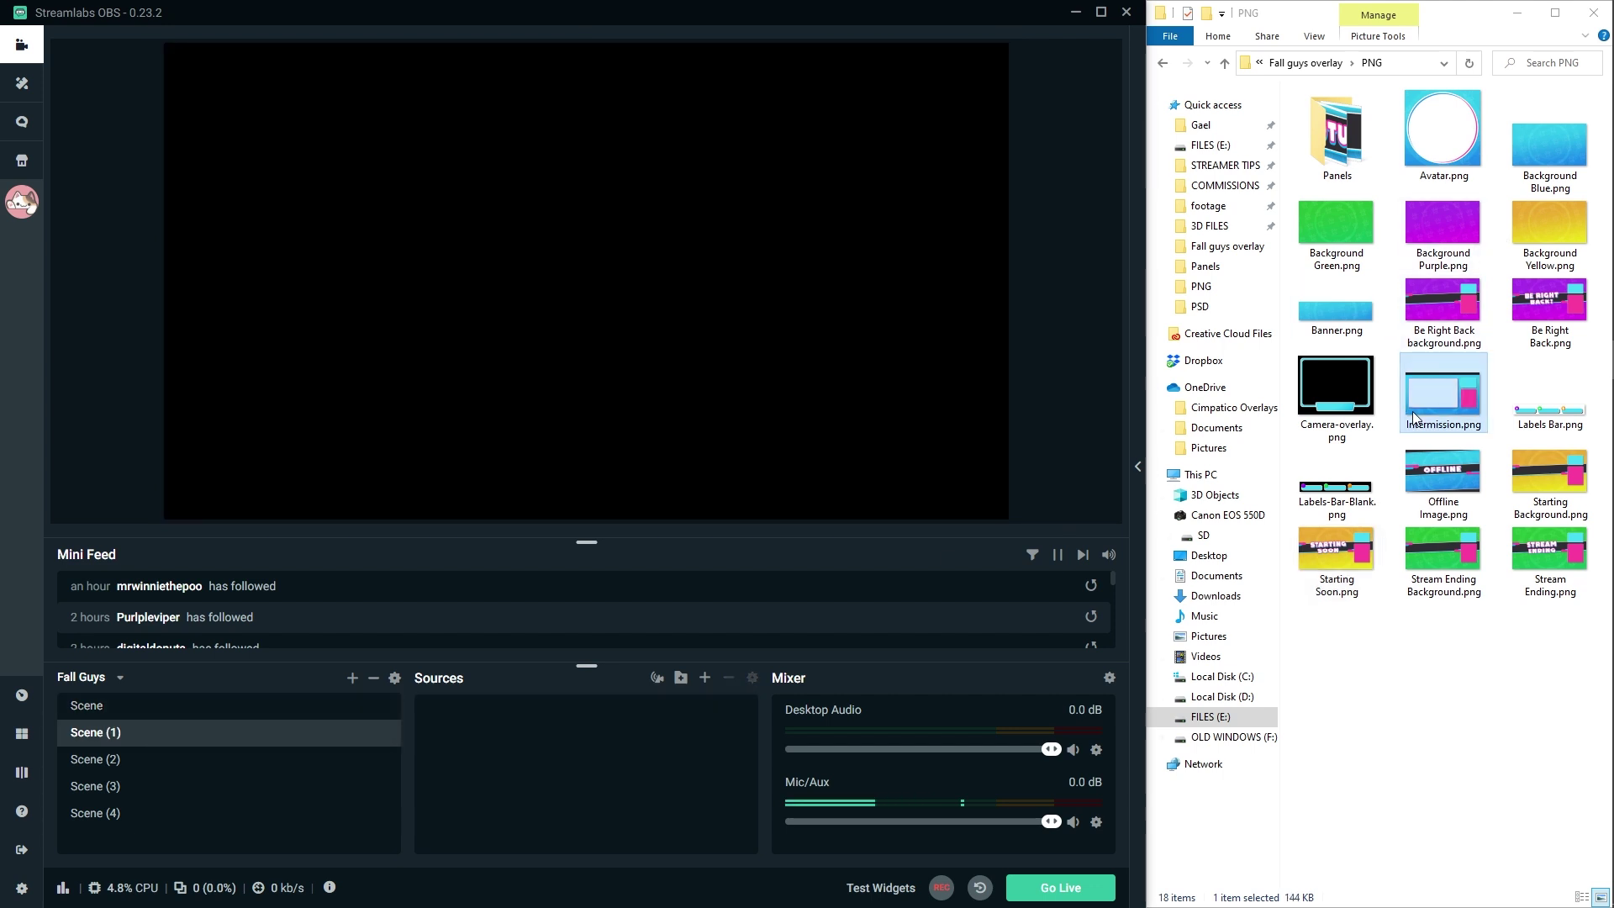
pyautogui.moveTo(1414, 417); pyautogui.dragTo(404, 461)
pyautogui.click(159, 763)
pyautogui.moveTo(1336, 386); pyautogui.dragTo(353, 127)
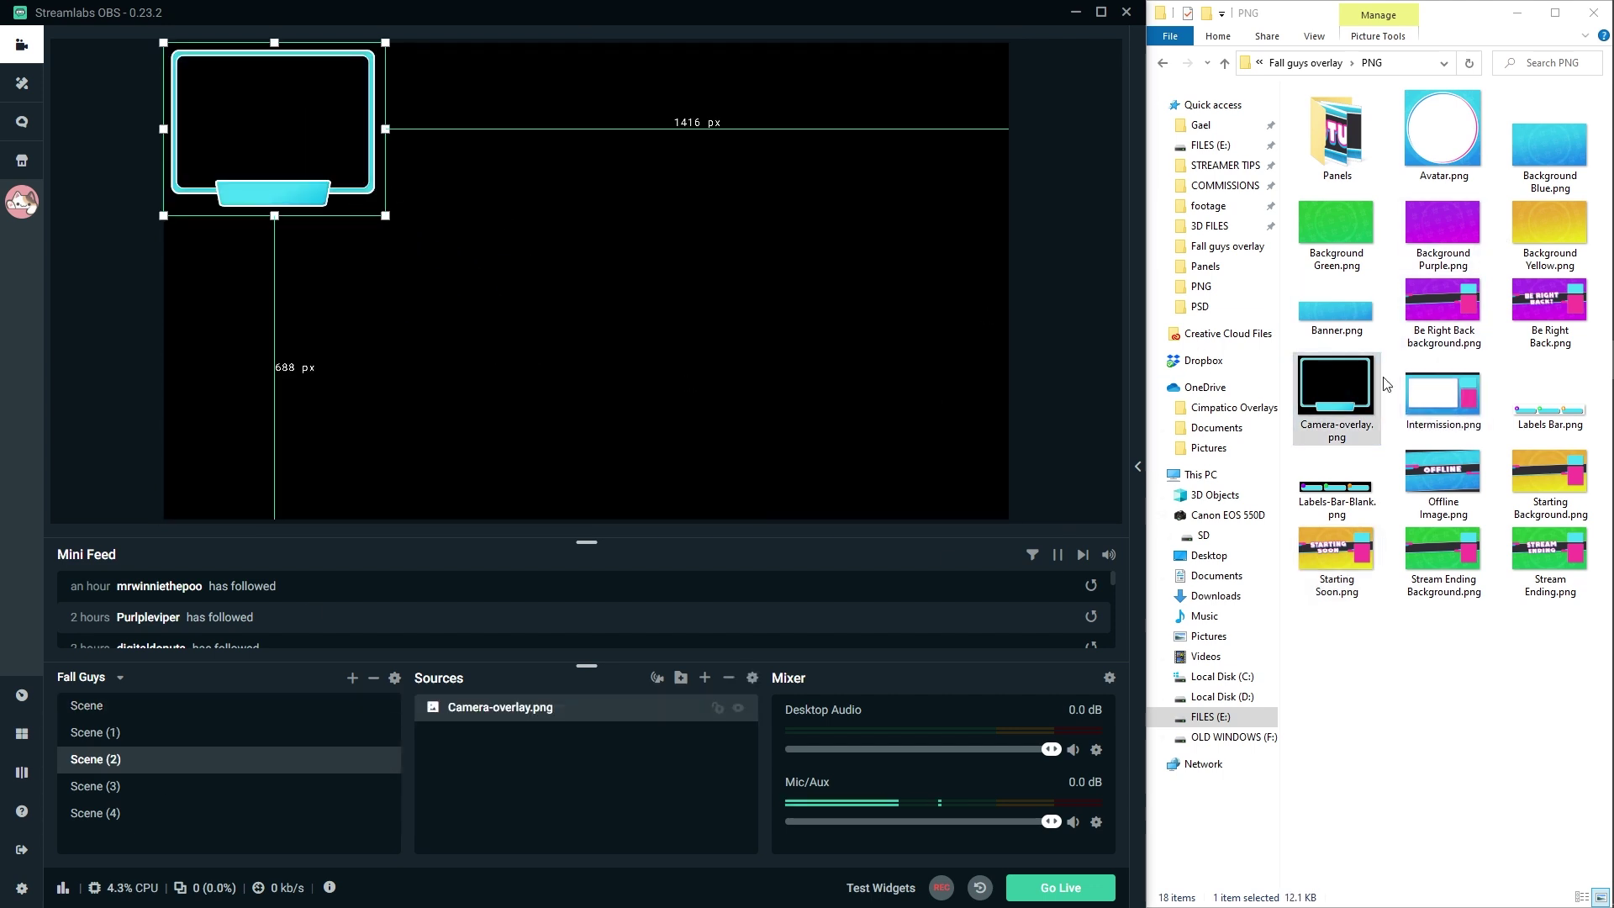
# Add Labels Bar to Scene (2), Be Right Back to Scene (3), Stream Ending to Scene (4).
pyautogui.moveTo(1517, 418); pyautogui.dragTo(449, 415)
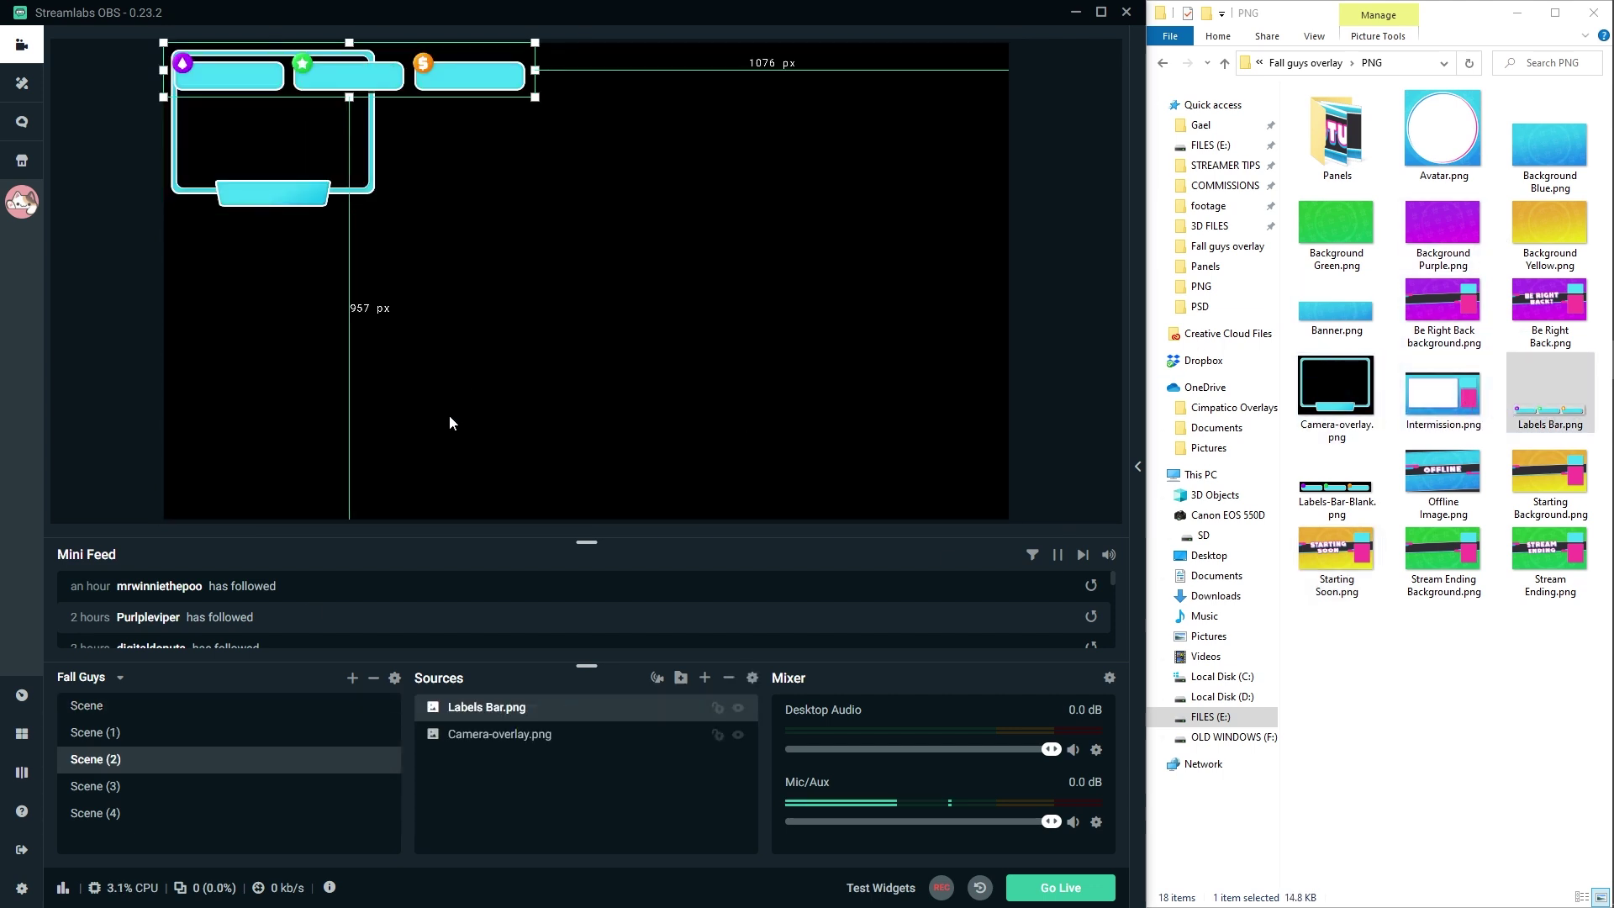
pyautogui.click(125, 788)
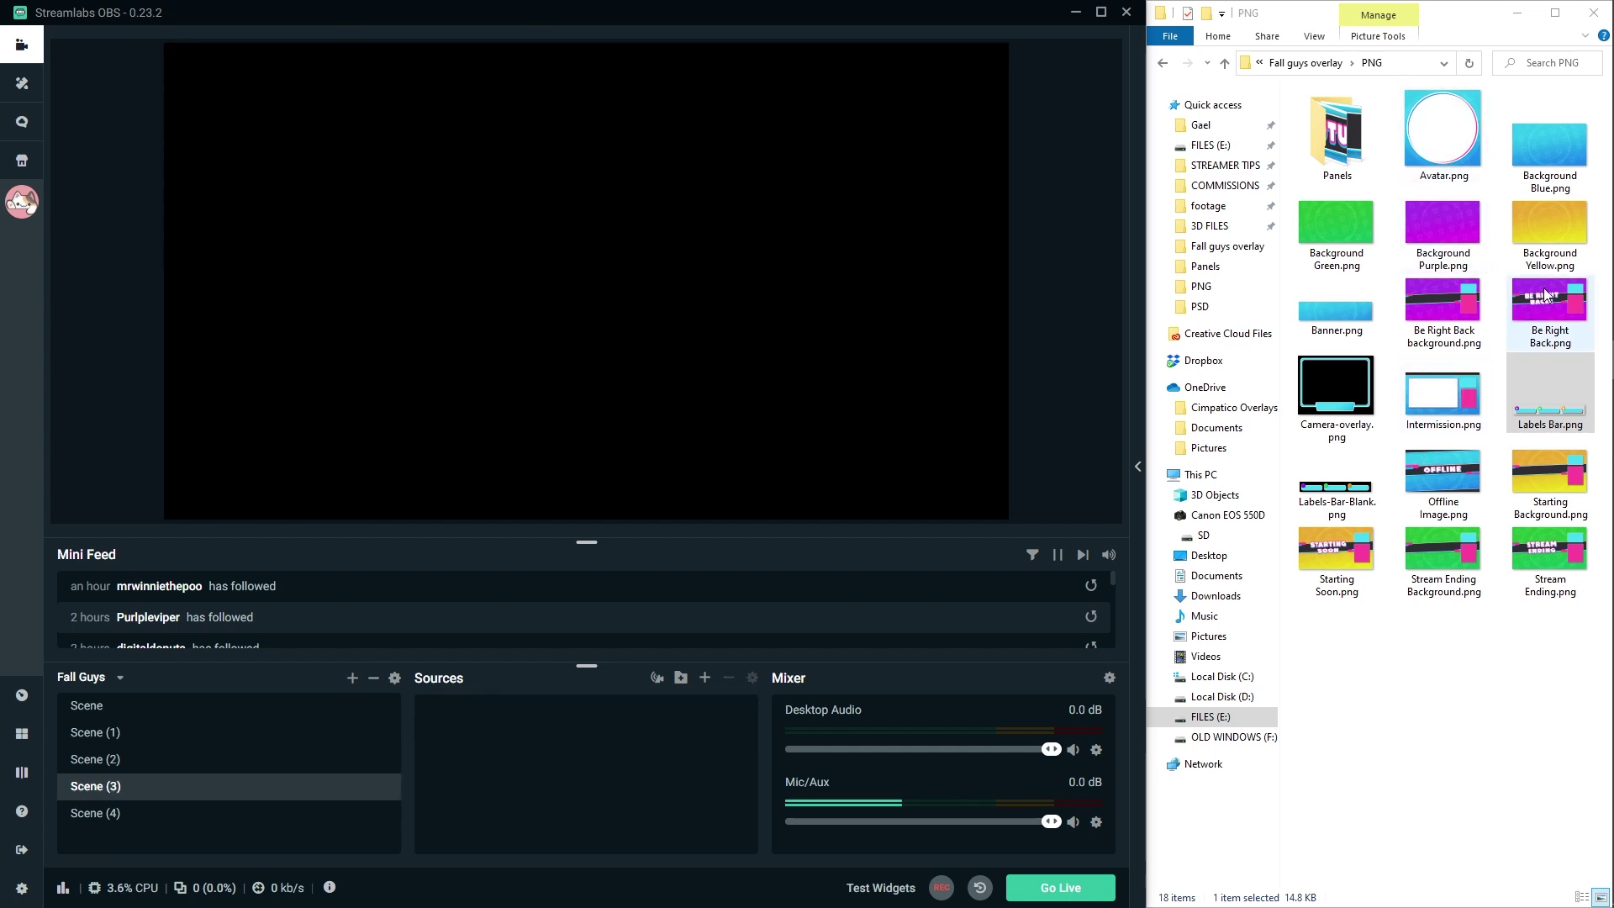
pyautogui.moveTo(1545, 294); pyautogui.dragTo(353, 263)
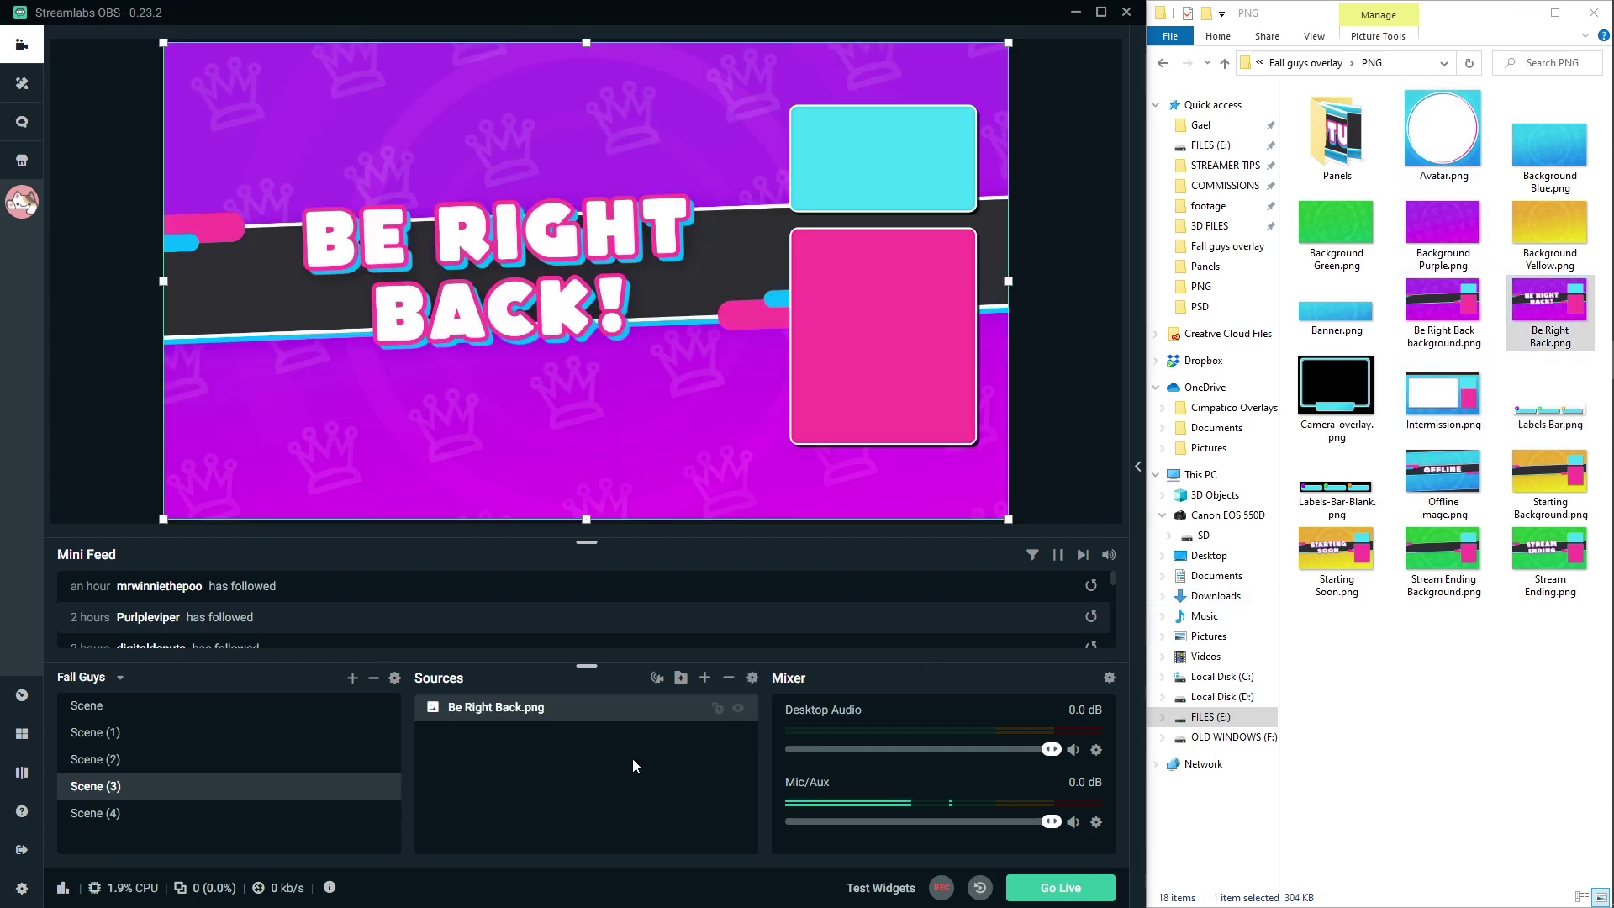
pyautogui.click(131, 825)
pyautogui.moveTo(1549, 561); pyautogui.dragTo(511, 350)
pyautogui.click(115, 710)
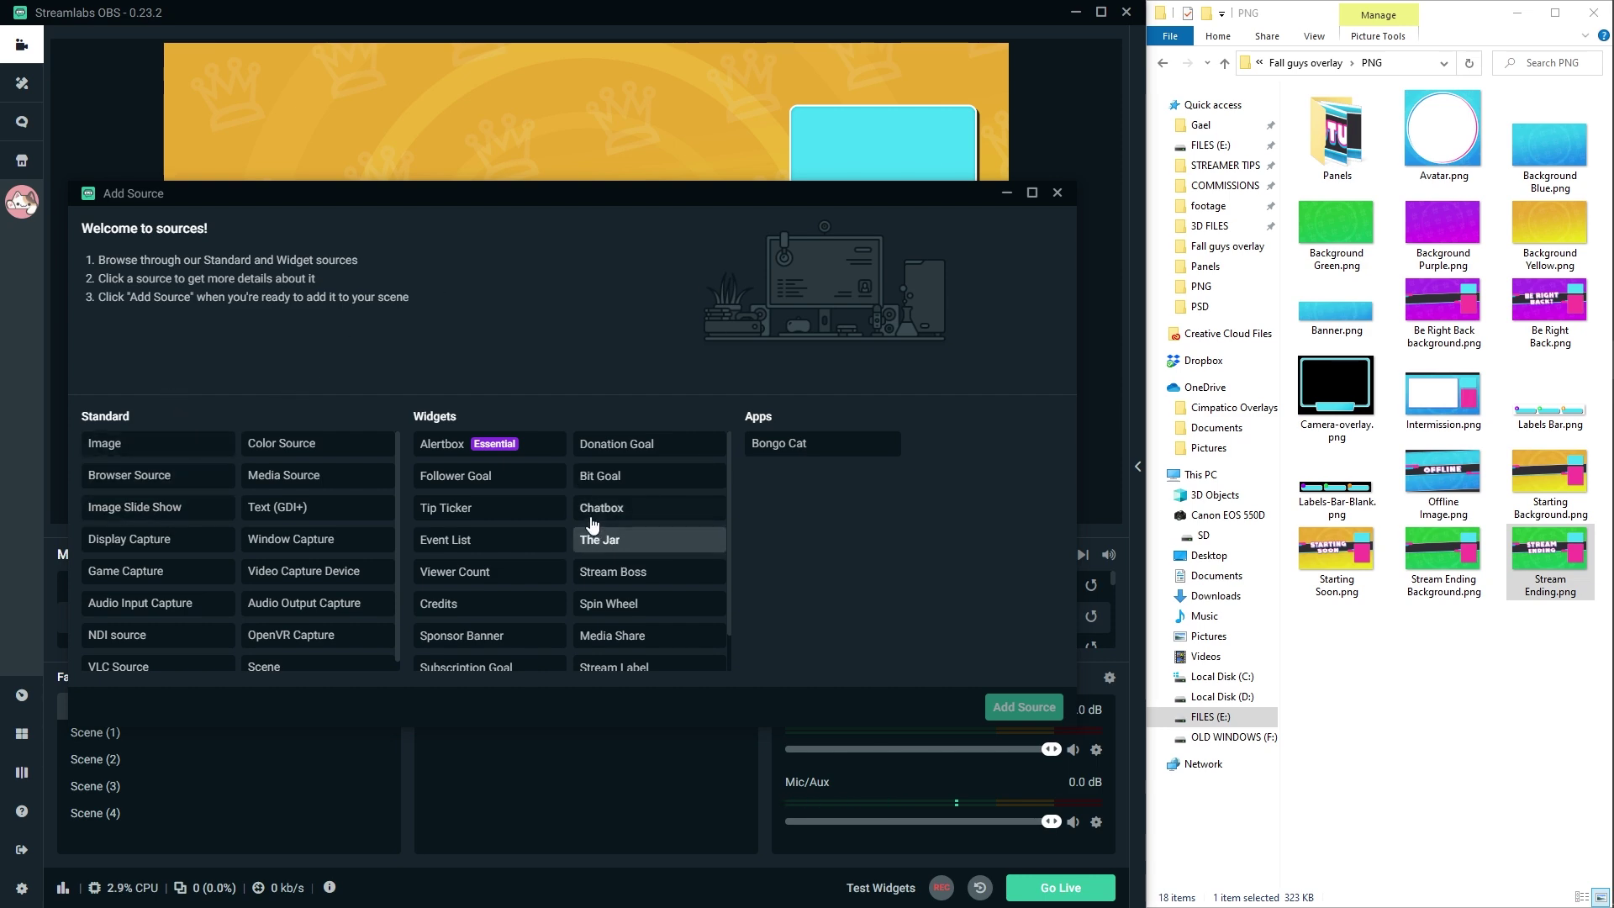
# Add a Chatbox widget source to the Starting Soon scene with default settings.
pyautogui.click(639, 508)
pyautogui.click(1024, 706)
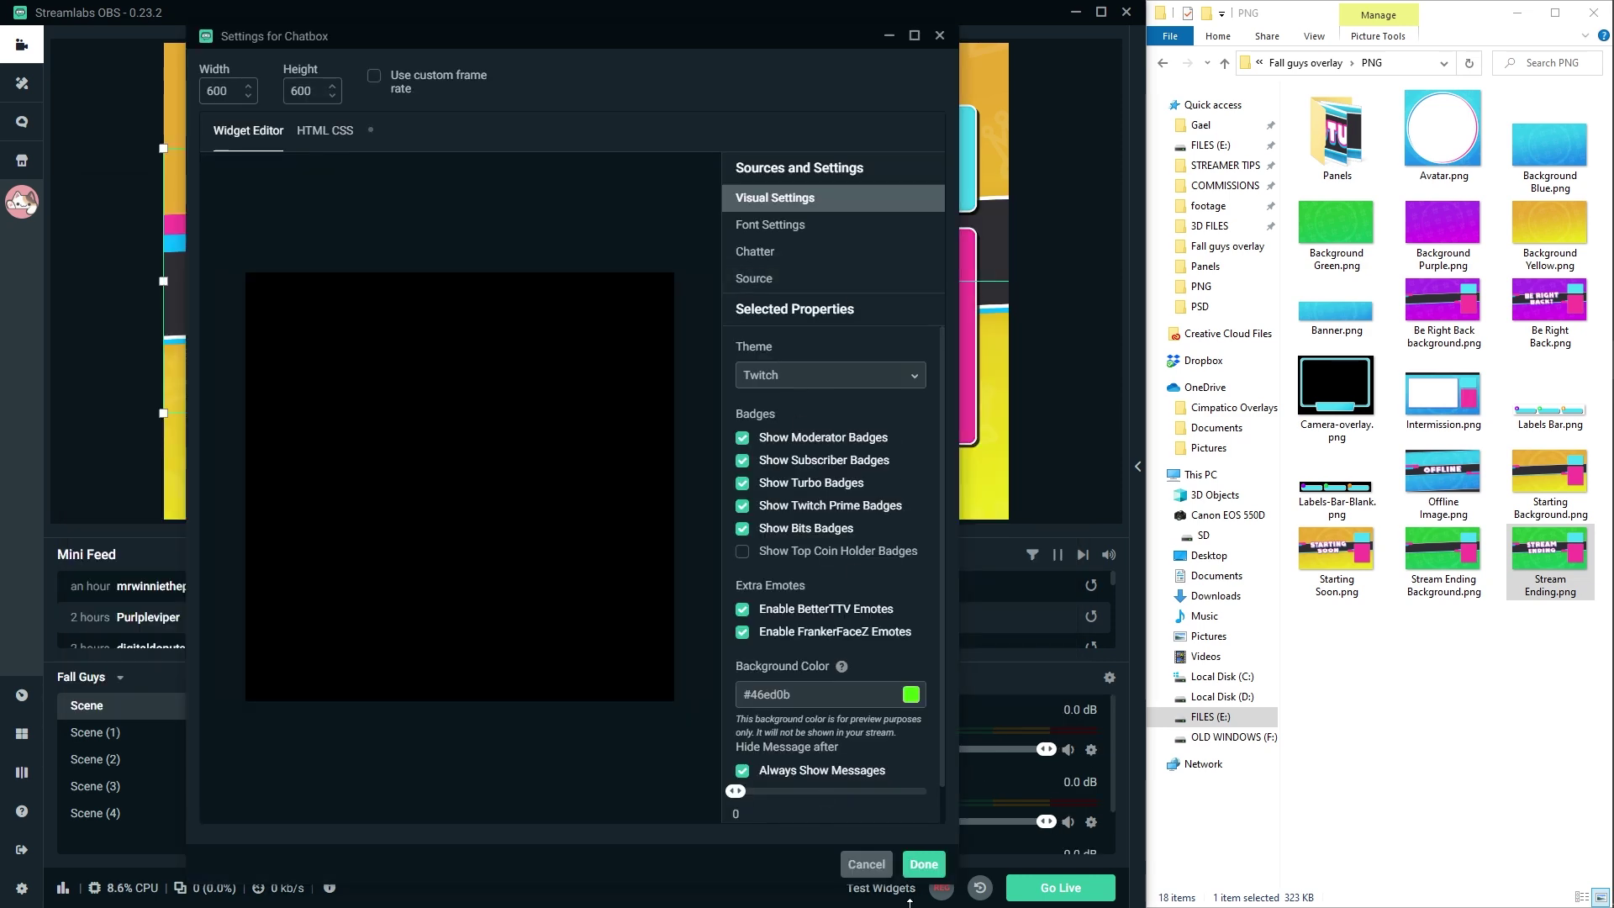
pyautogui.click(922, 864)
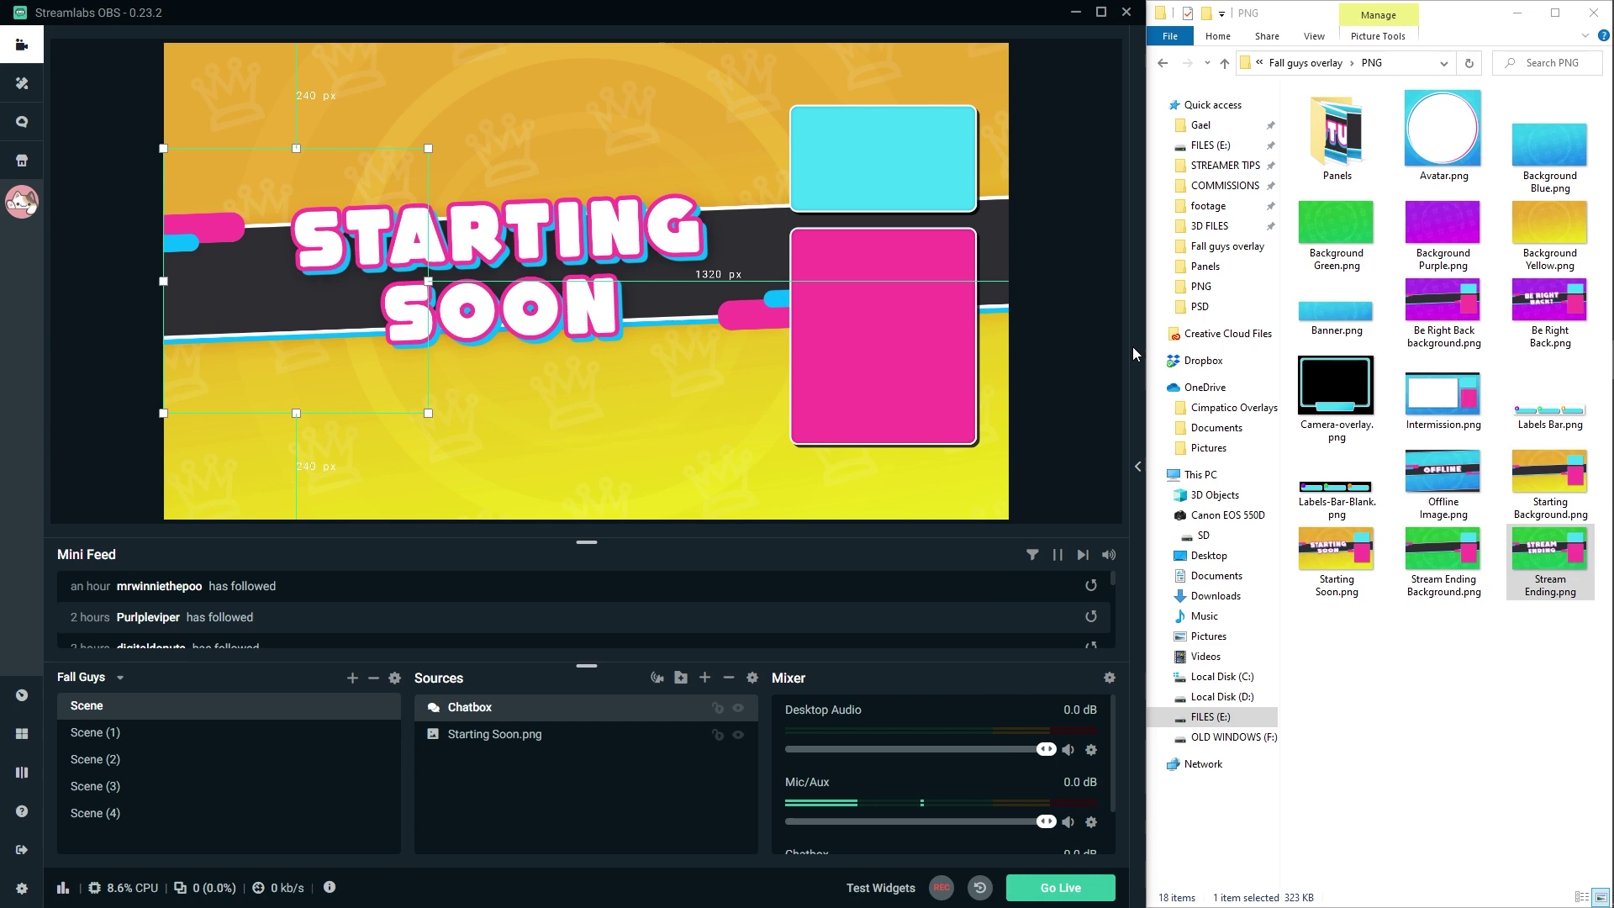
# Send a !8ball test chat message, then move and shrink the chatbox into the pink panel.
pyautogui.click(1135, 465)
pyautogui.click(969, 824)
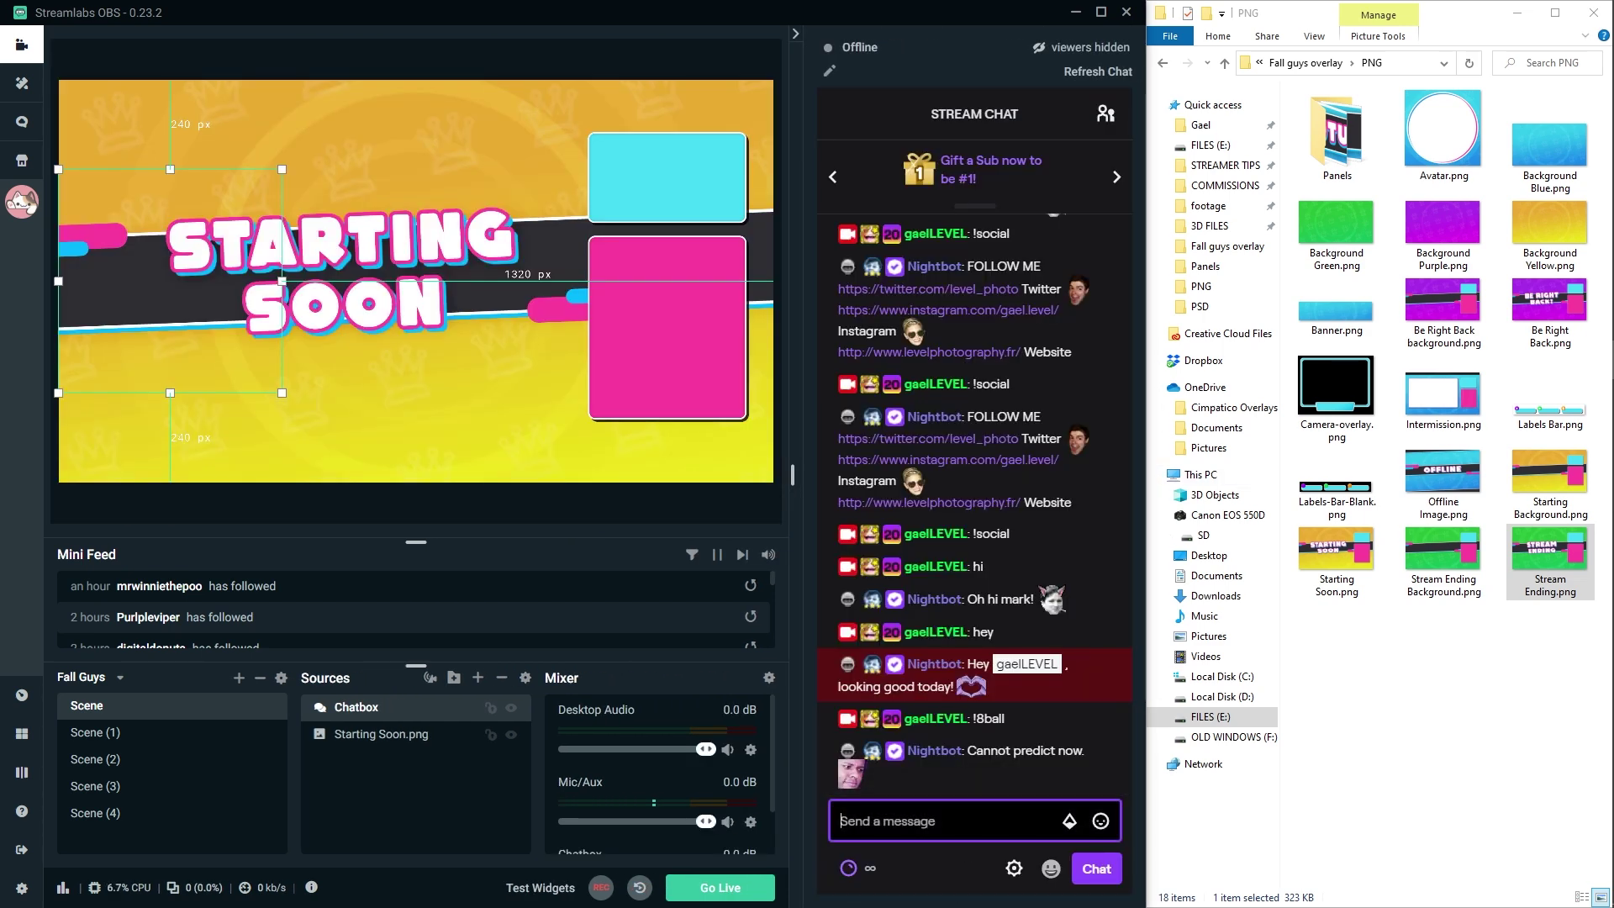
pyautogui.write('!8ball')
pyautogui.press('Return')
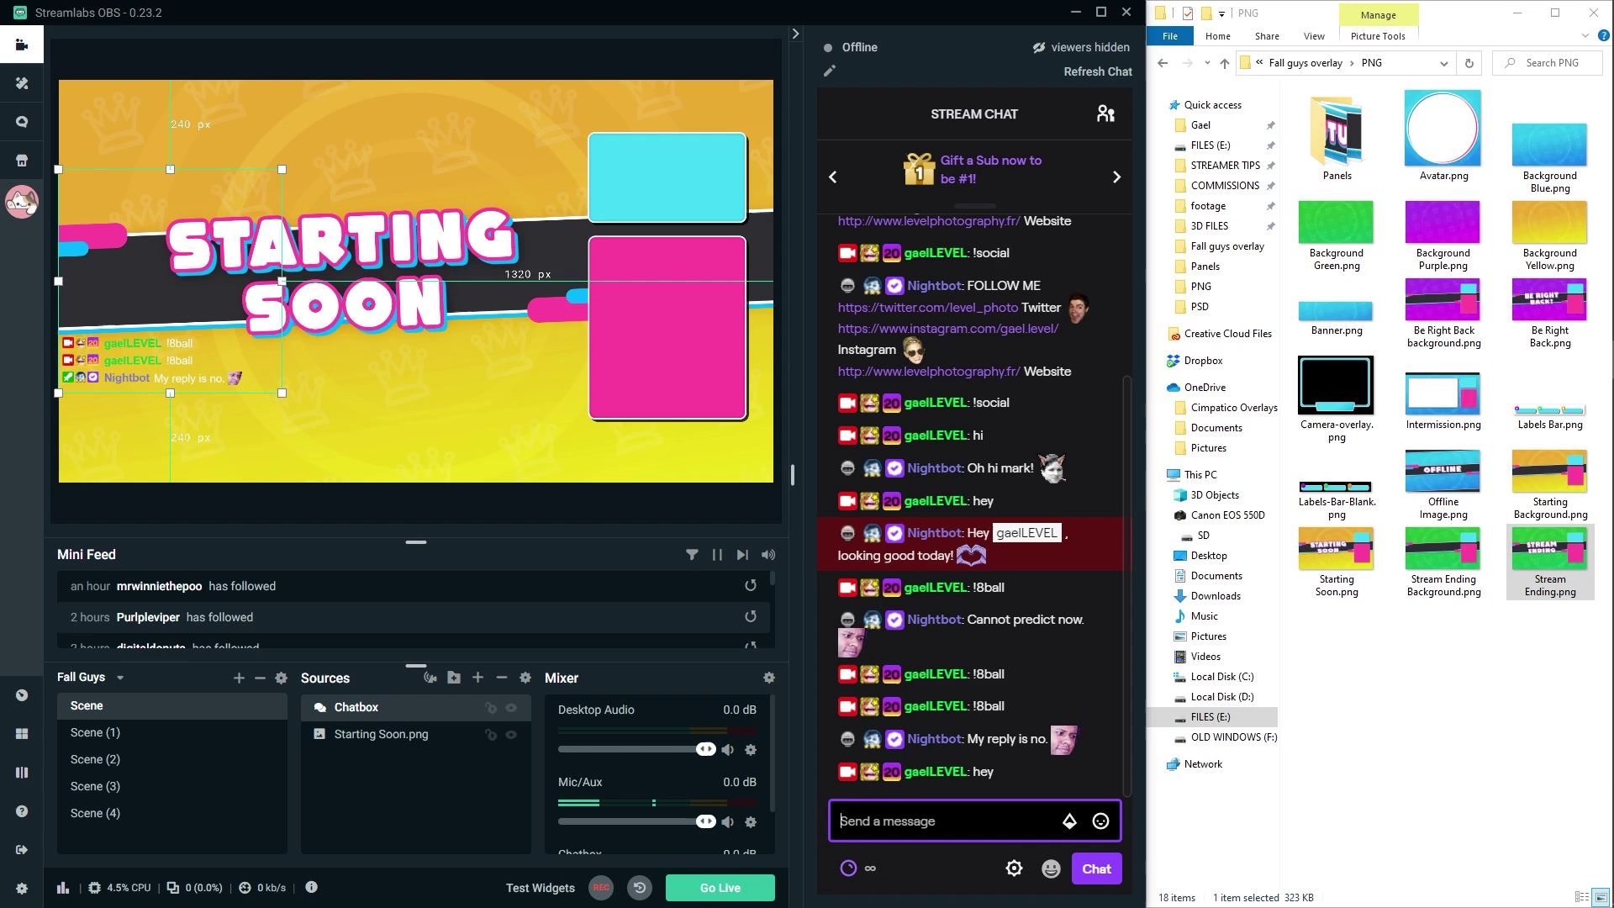
pyautogui.moveTo(140, 315); pyautogui.dragTo(592, 339)
pyautogui.moveTo(520, 179); pyautogui.dragTo(536, 348)
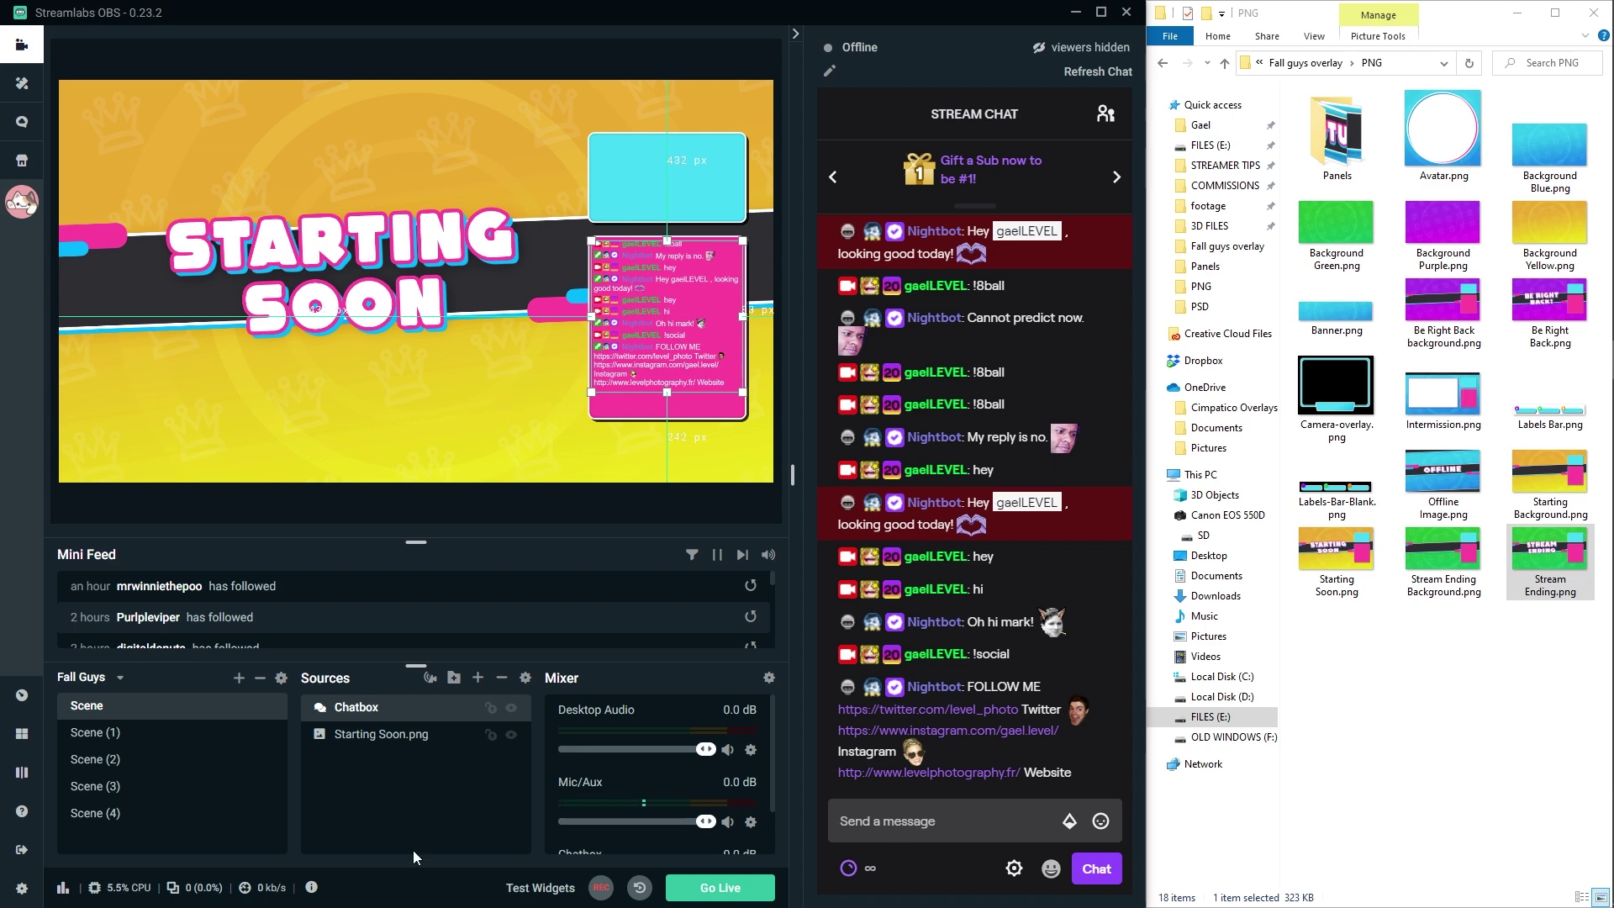
# Edit the Chatbox settings, turning off Shutdown source when not visible, and save.
pyautogui.doubleClick(391, 716)
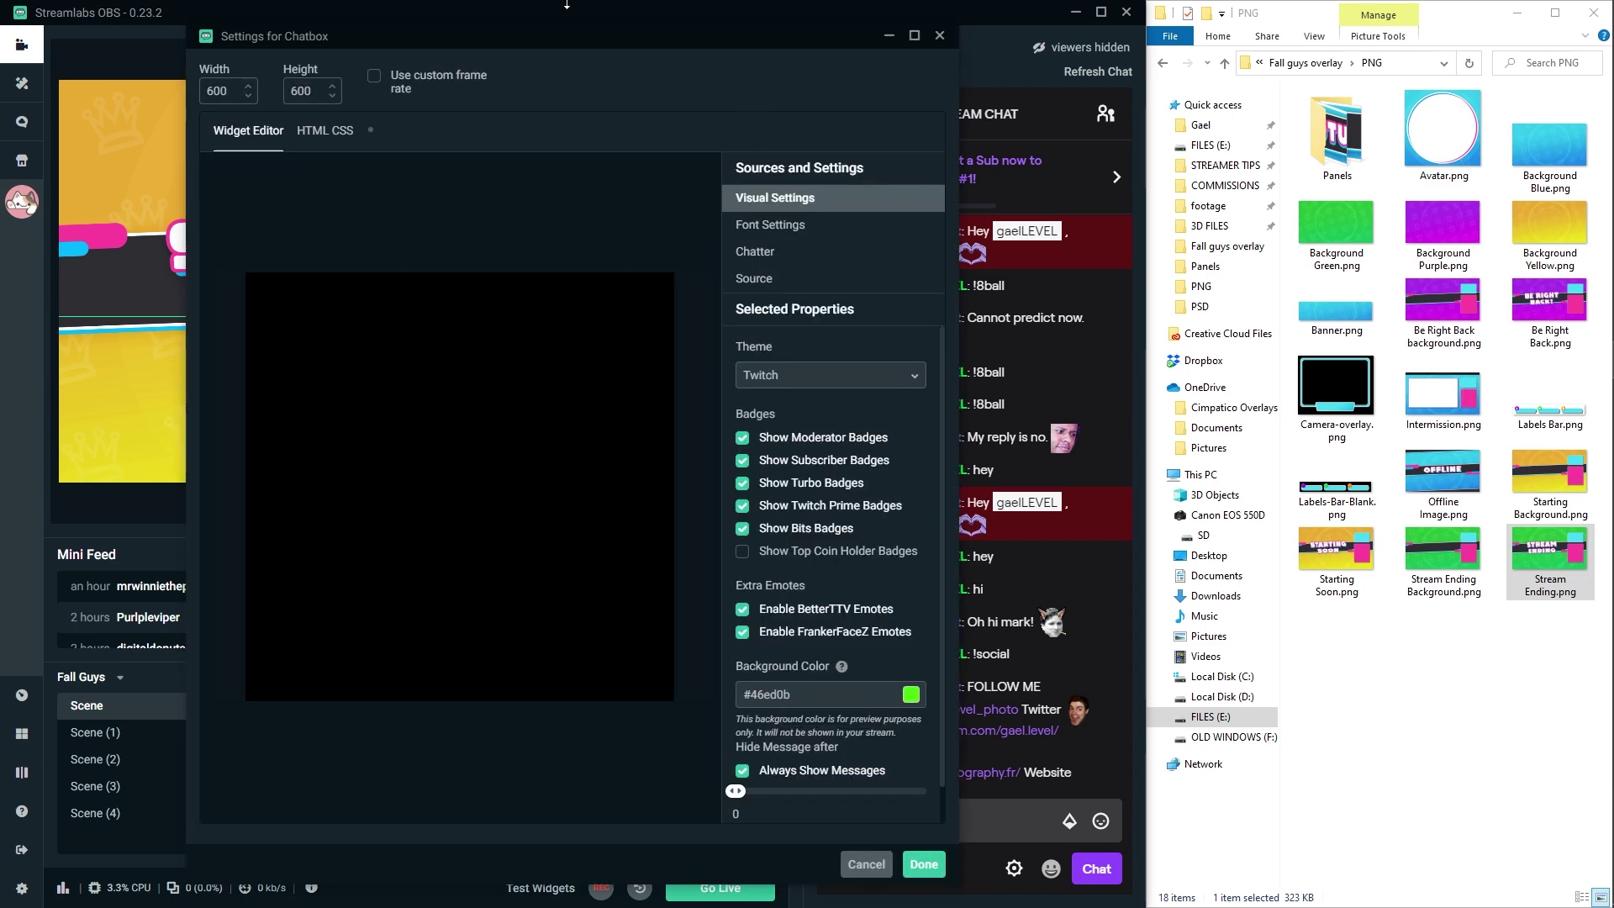
pyautogui.moveTo(555, 42); pyautogui.dragTo(1331, 57)
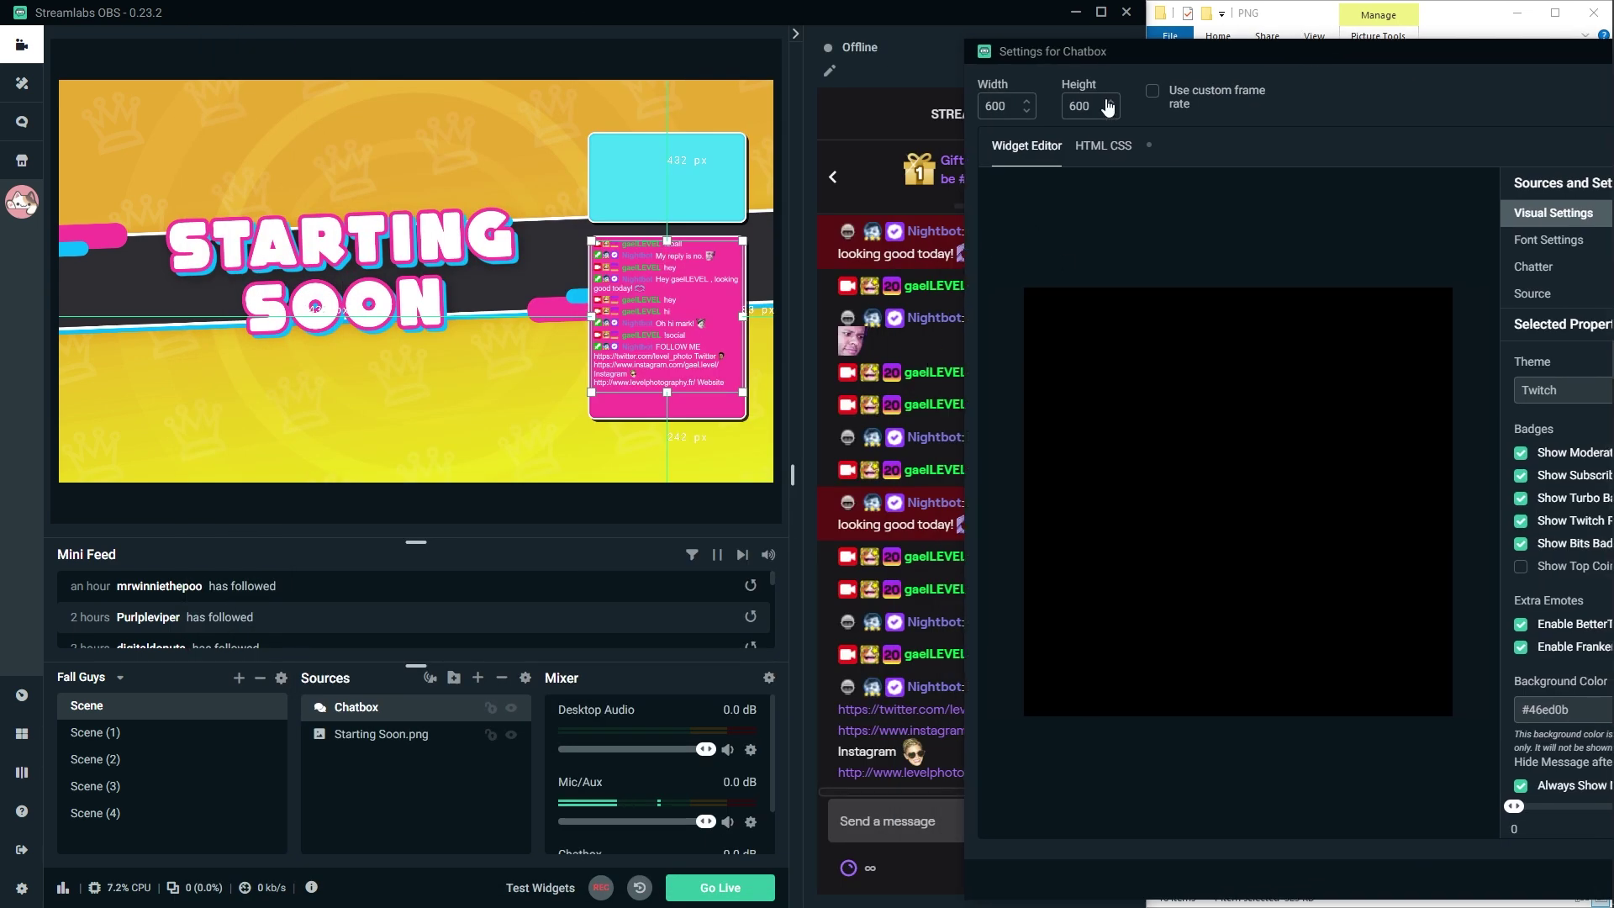
pyautogui.write('7')
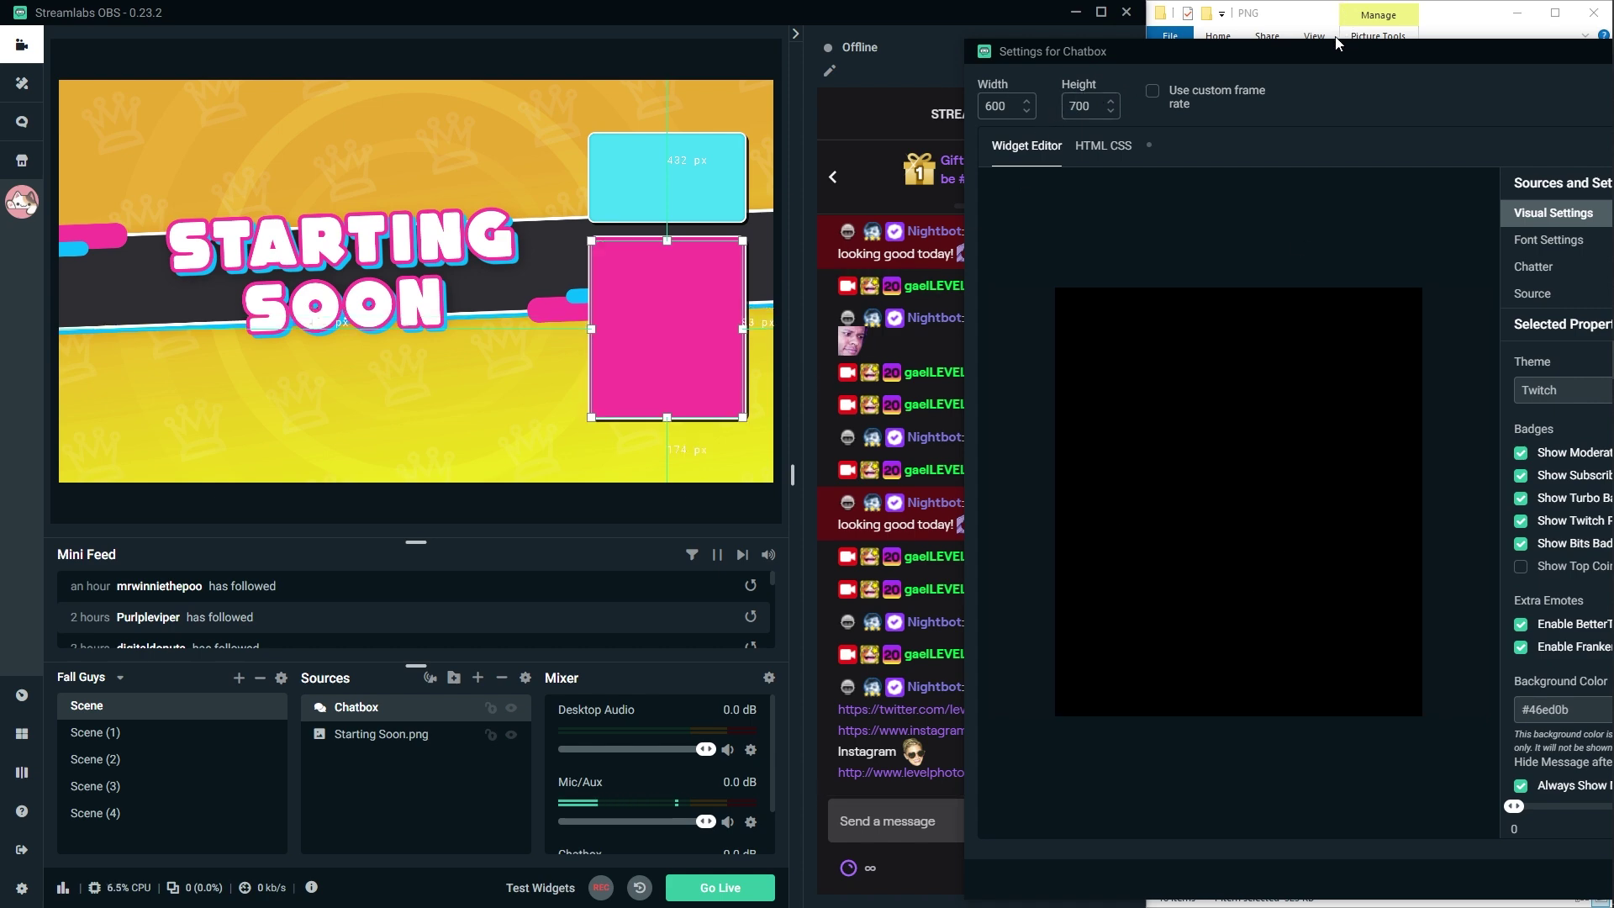
pyautogui.moveTo(1323, 52); pyautogui.dragTo(625, 65)
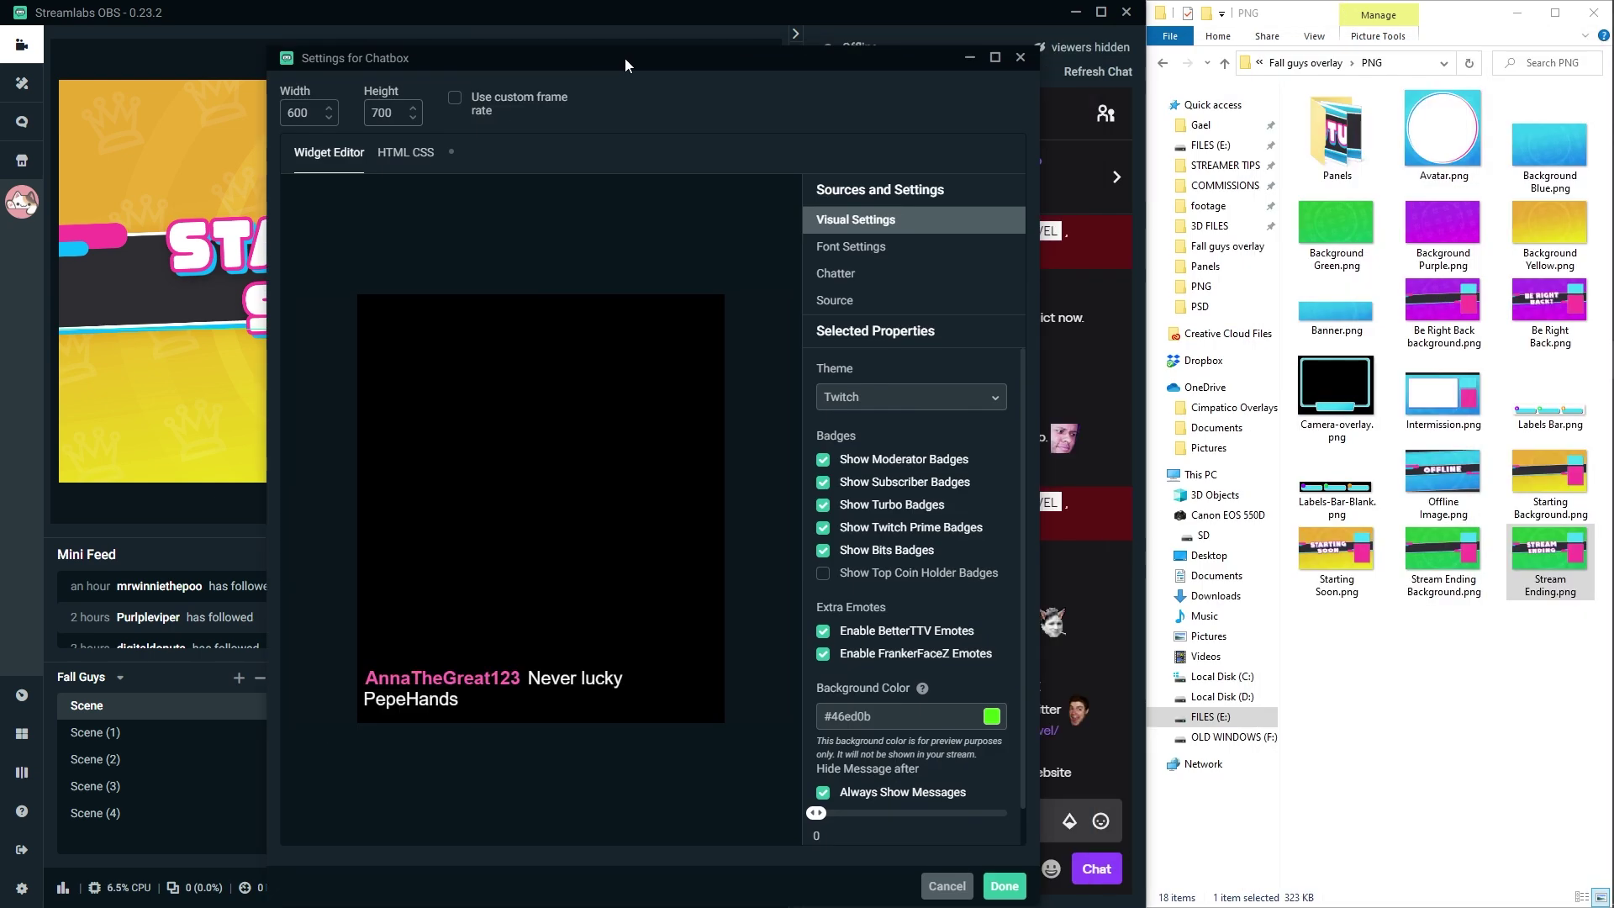
pyautogui.click(858, 302)
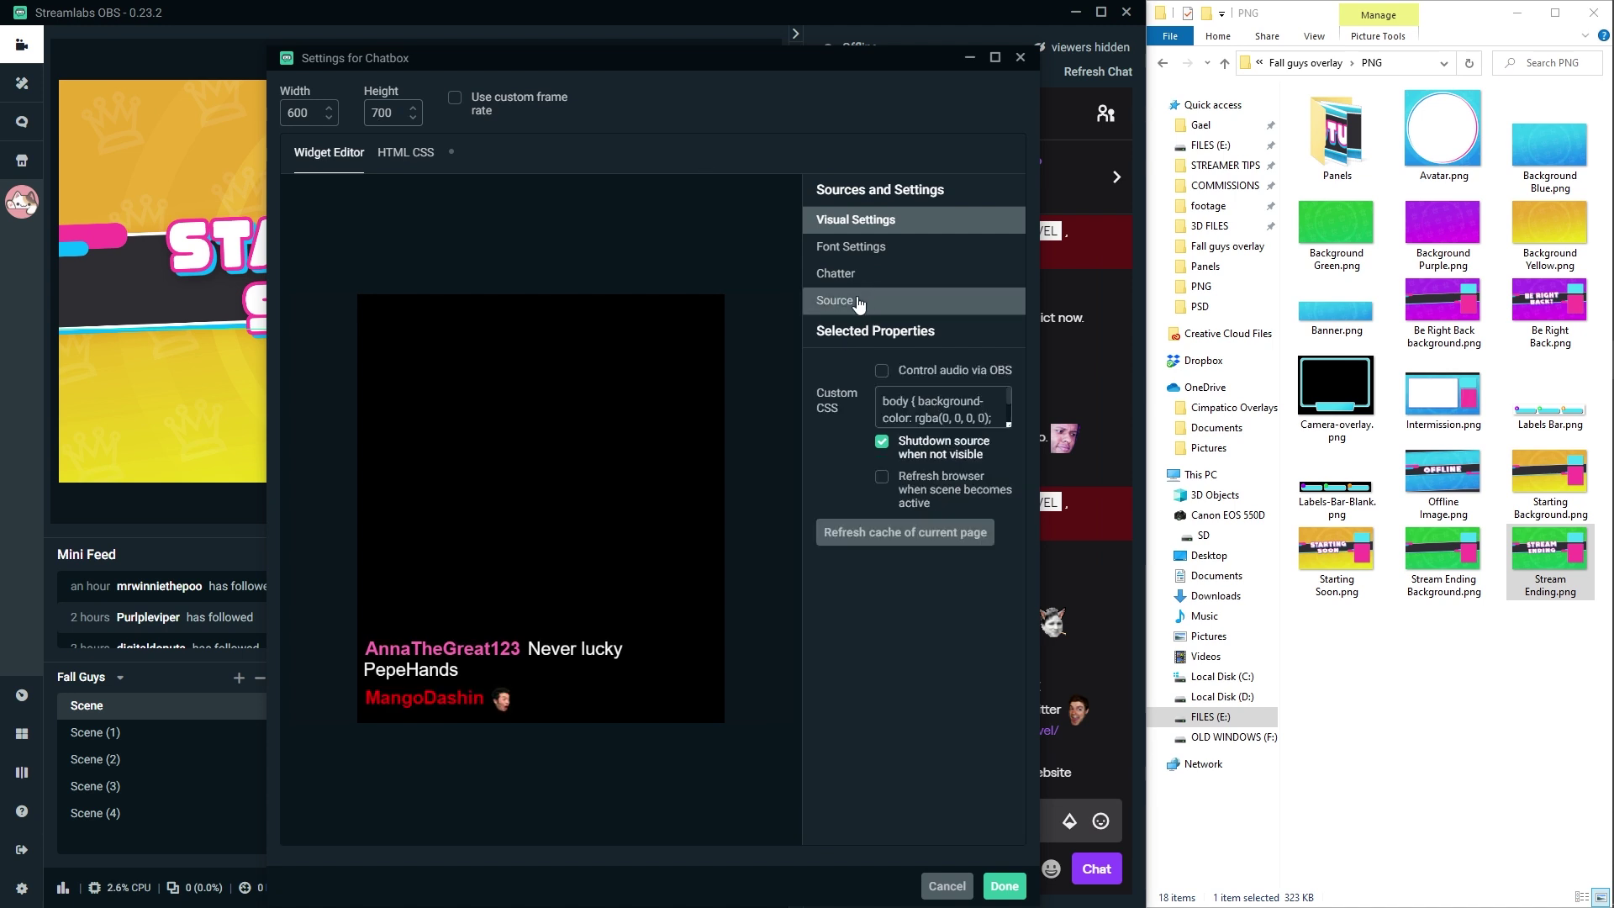
pyautogui.click(881, 445)
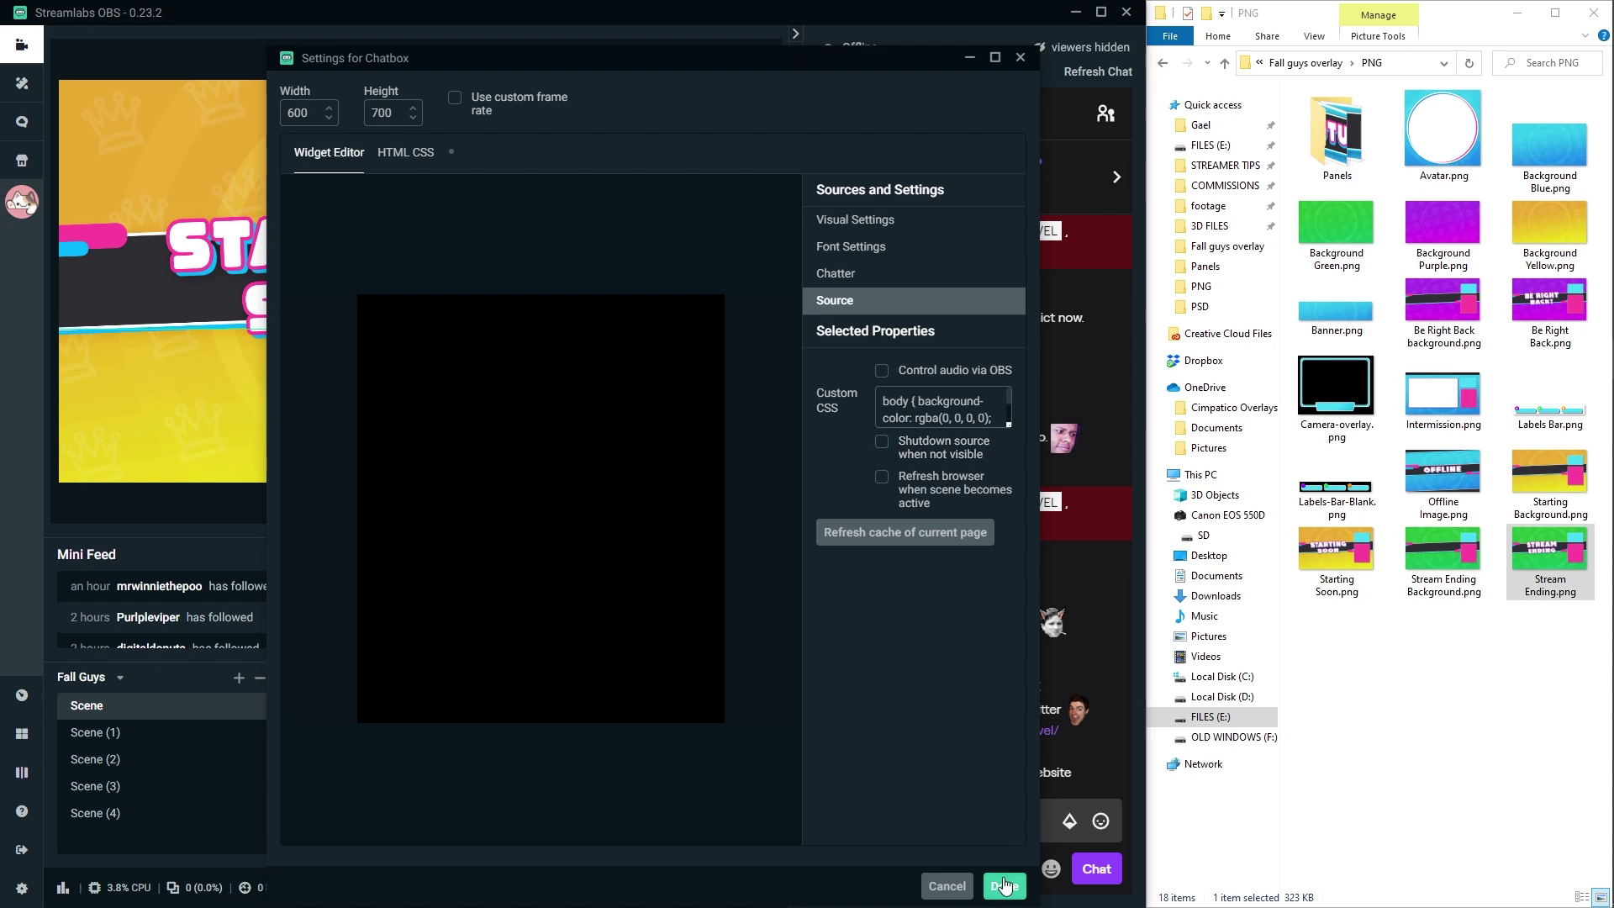
pyautogui.click(1005, 885)
# Post !social and hey test messages in the stream chat.
pyautogui.click(934, 823)
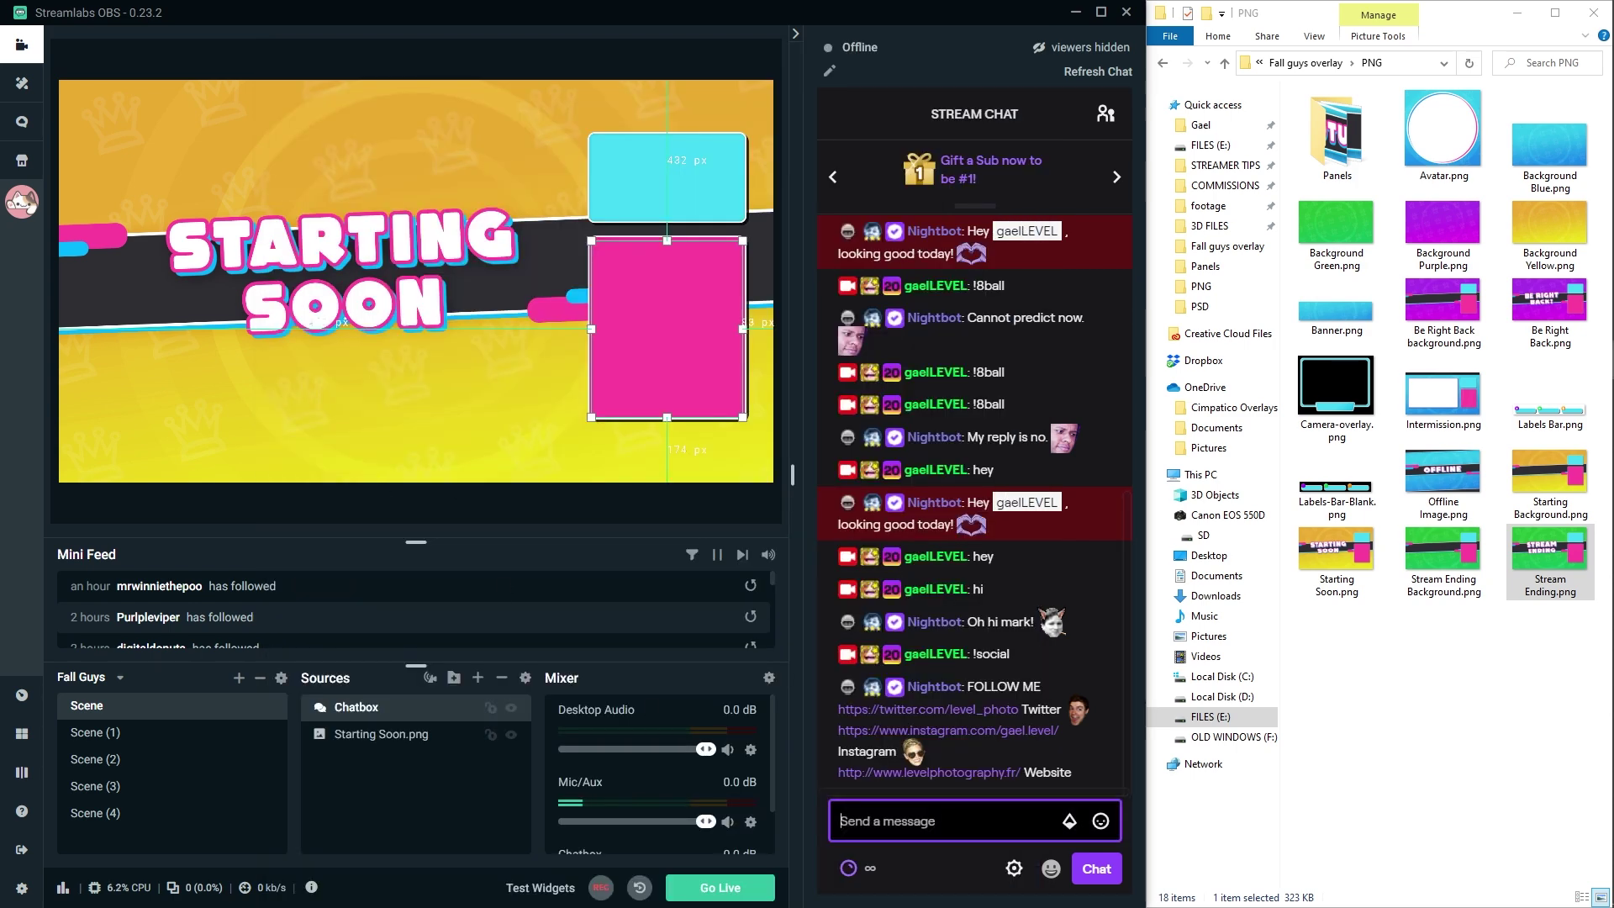
pyautogui.write('!social')
pyautogui.press('Return')
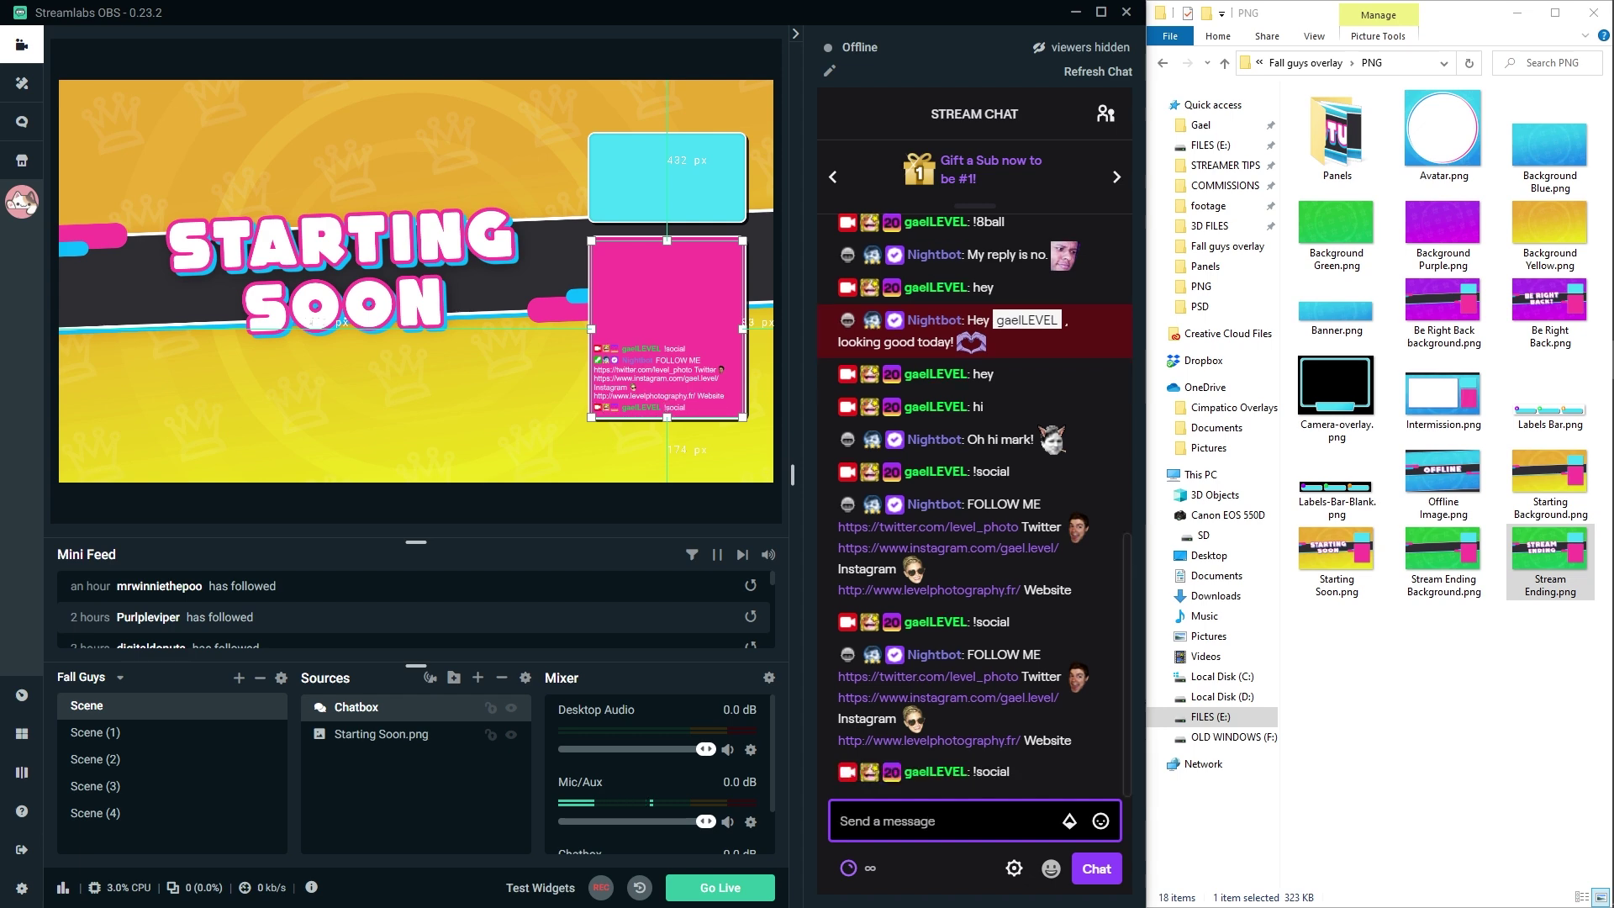
pyautogui.write('!social')
pyautogui.press('BackSpace')
pyautogui.press('BackSpace')
pyautogui.press('BackSpace')
pyautogui.press('BackSpace')
pyautogui.press('BackSpace')
pyautogui.press('BackSpace')
pyautogui.press('BackSpace')
pyautogui.write('!social')
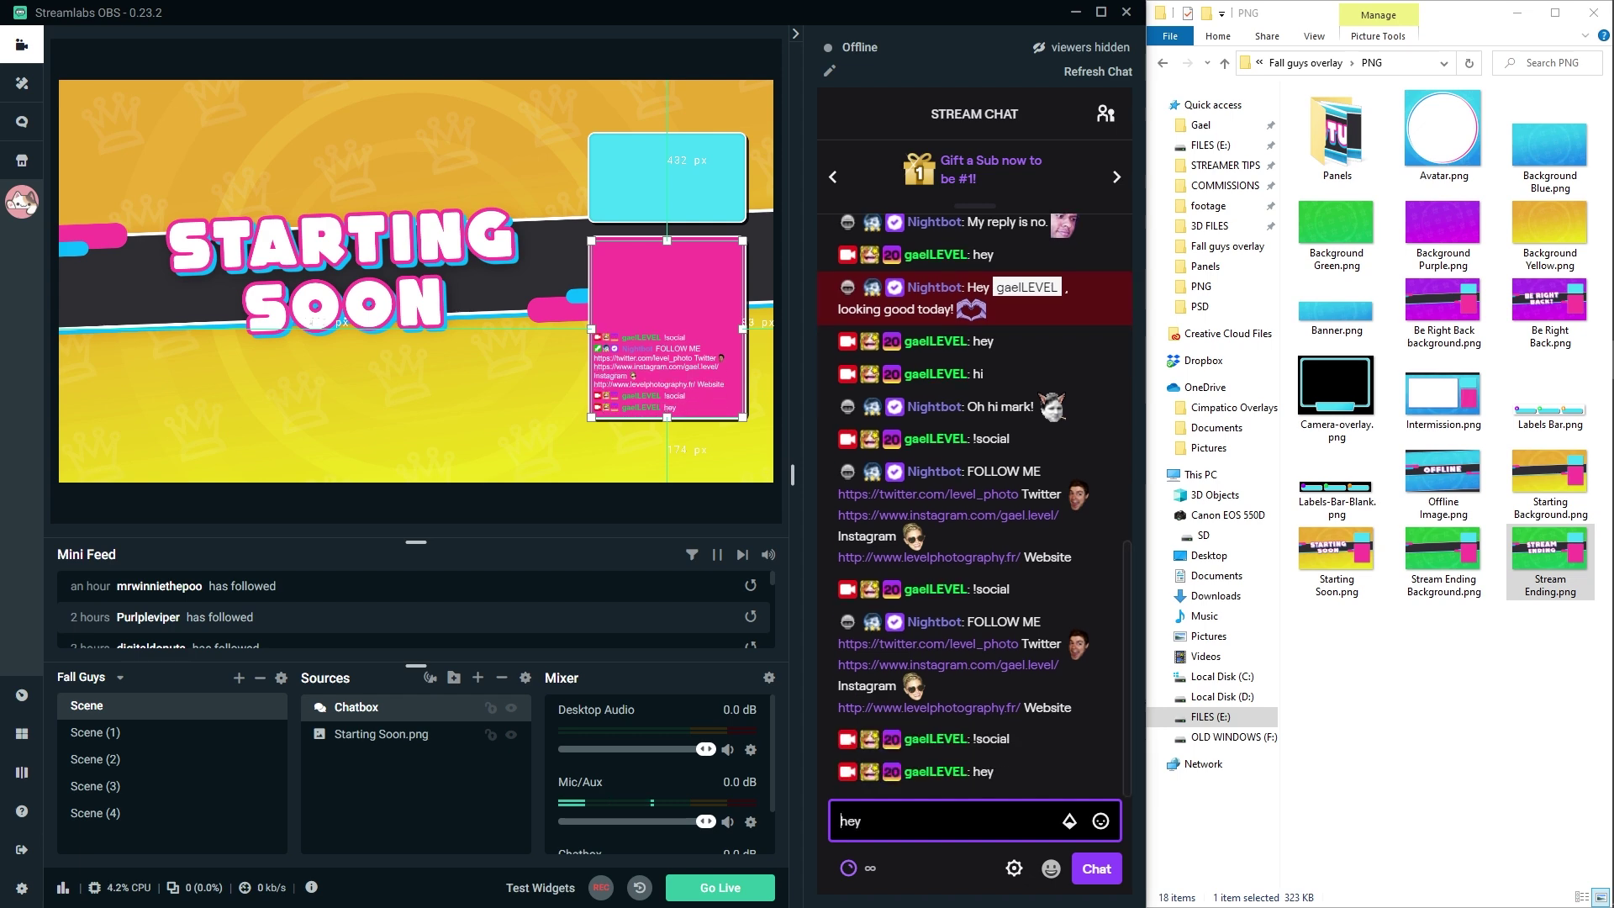
pyautogui.write('hey')
pyautogui.press('Return')
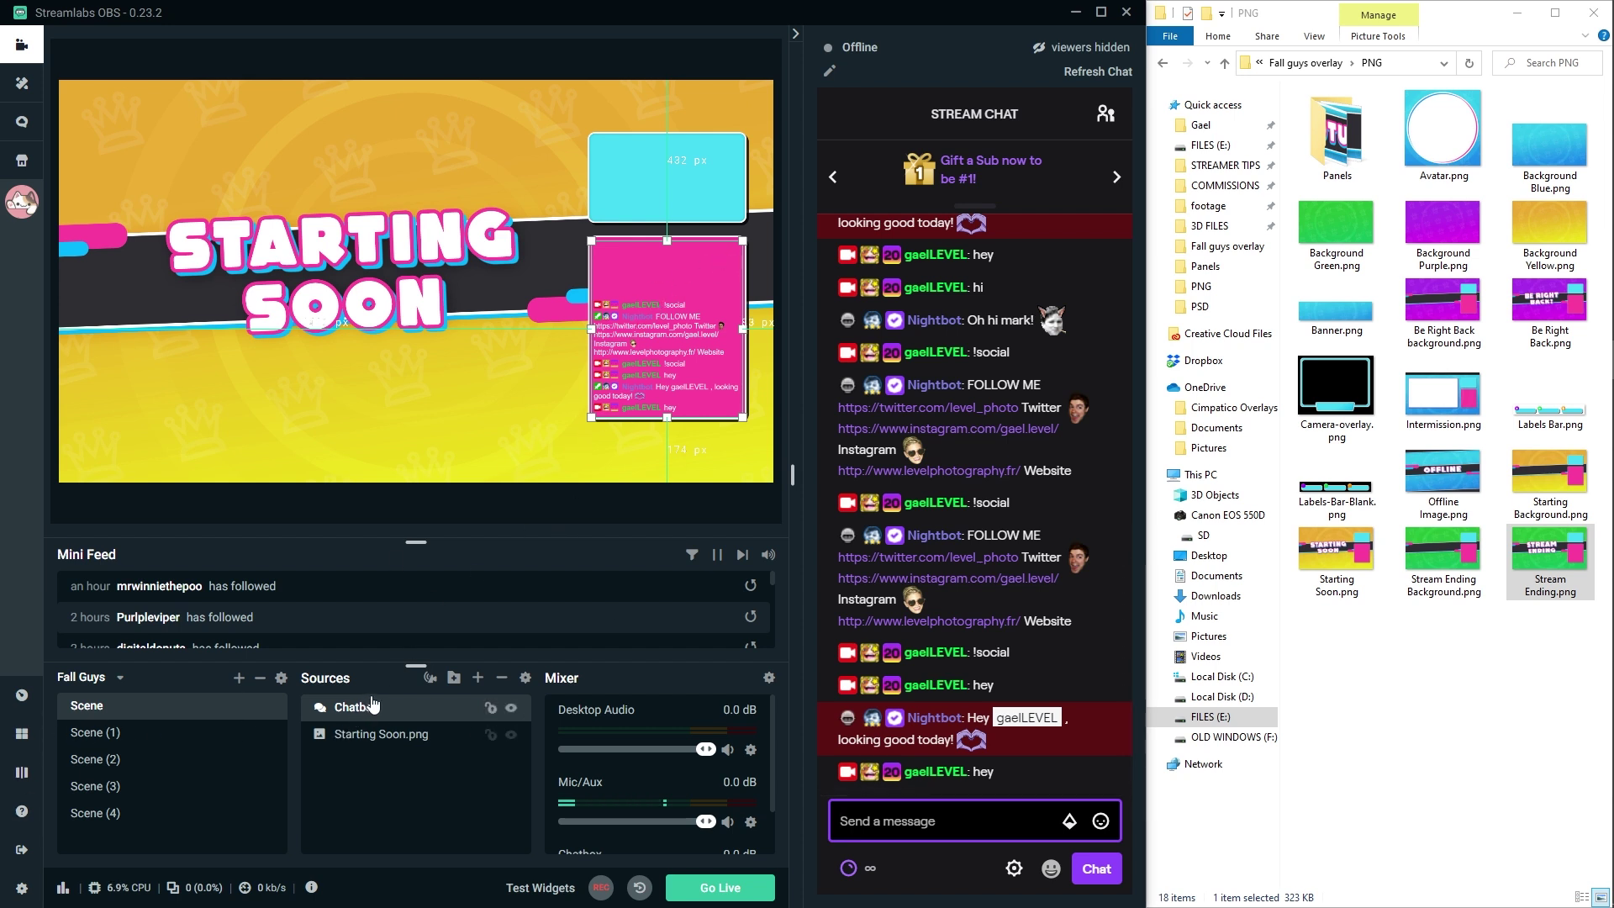
# Select the Starting Soon background source, then reselect the Chatbox source.
pyautogui.click(365, 781)
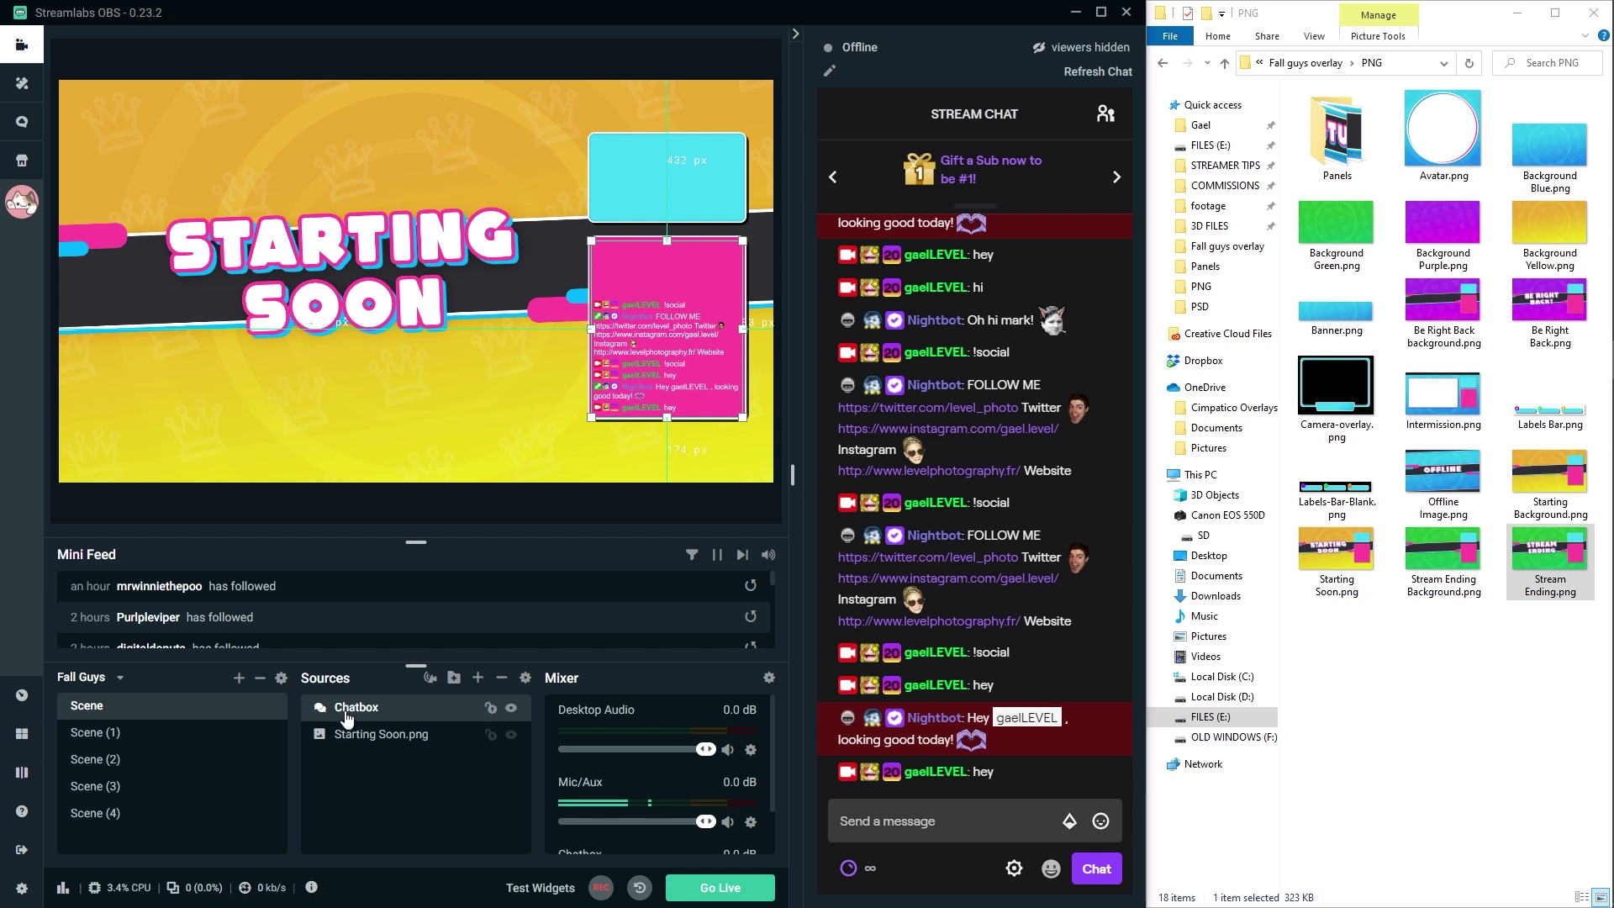
pyautogui.click(374, 736)
pyautogui.click(361, 710)
# Preview Scene (1) through Scene (4) and Scene, ending on the Intermission scene, Scene (1).
pyautogui.click(123, 733)
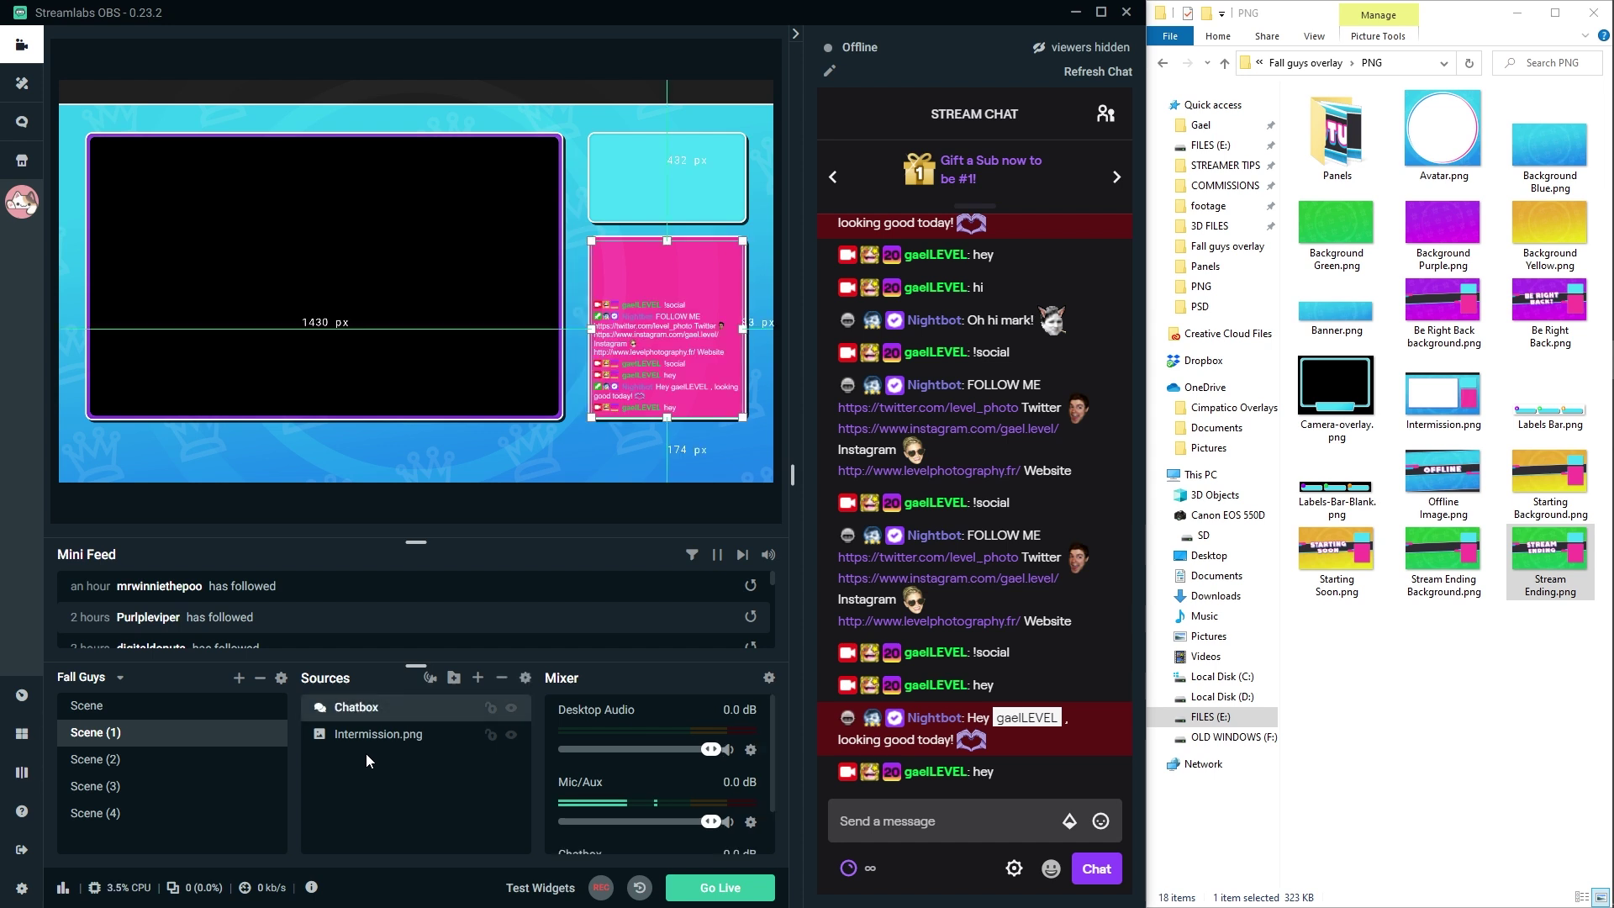
pyautogui.click(217, 761)
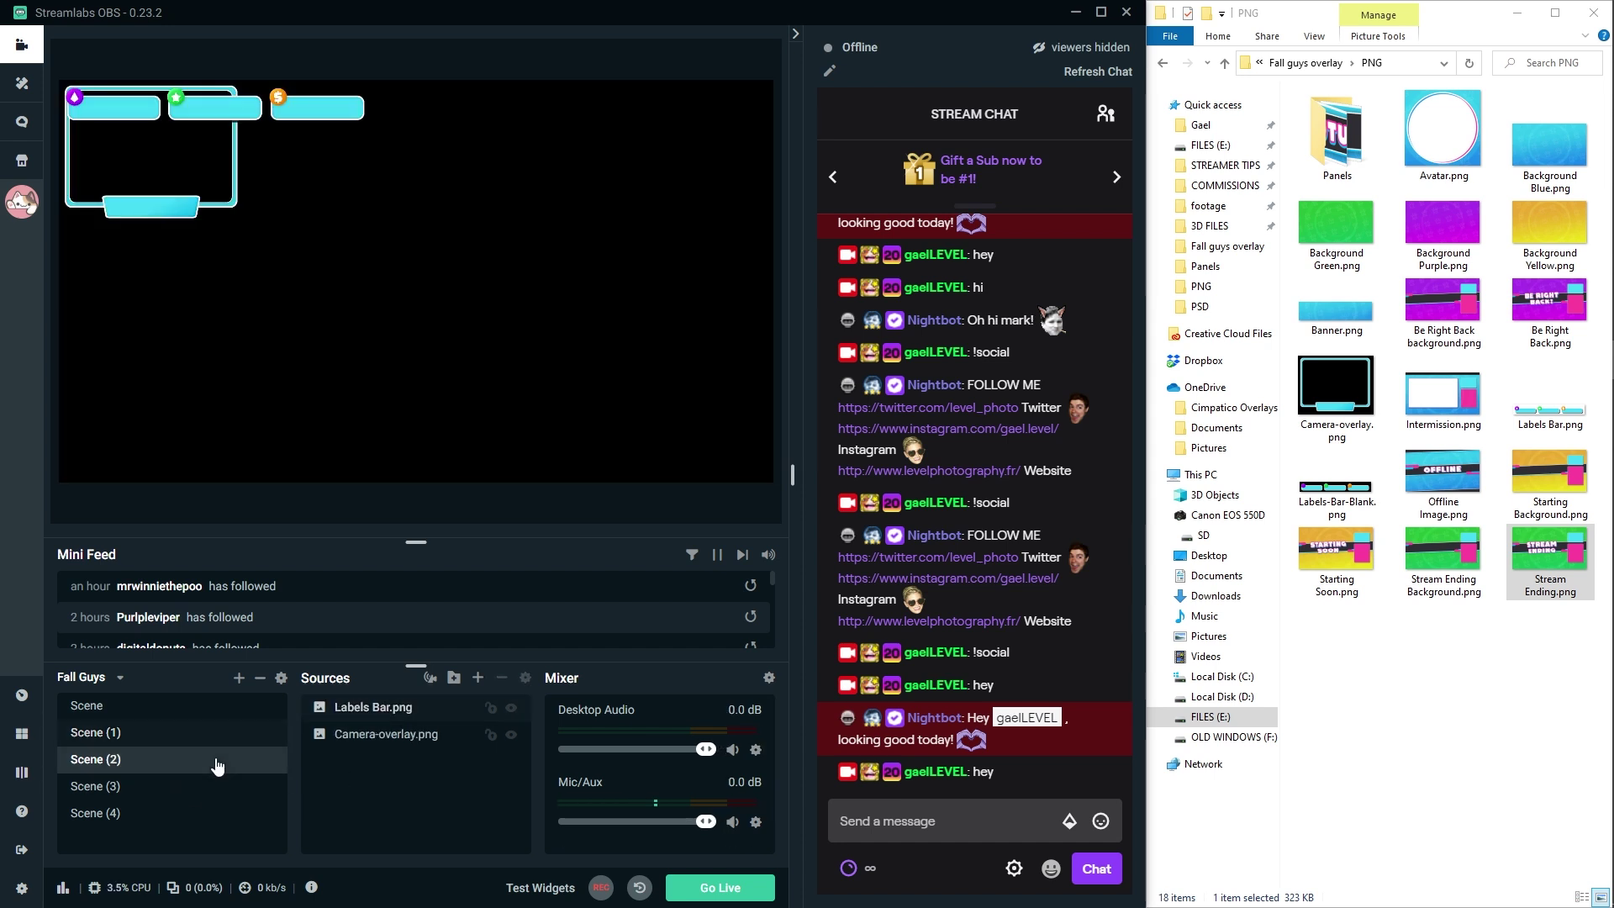
pyautogui.click(117, 791)
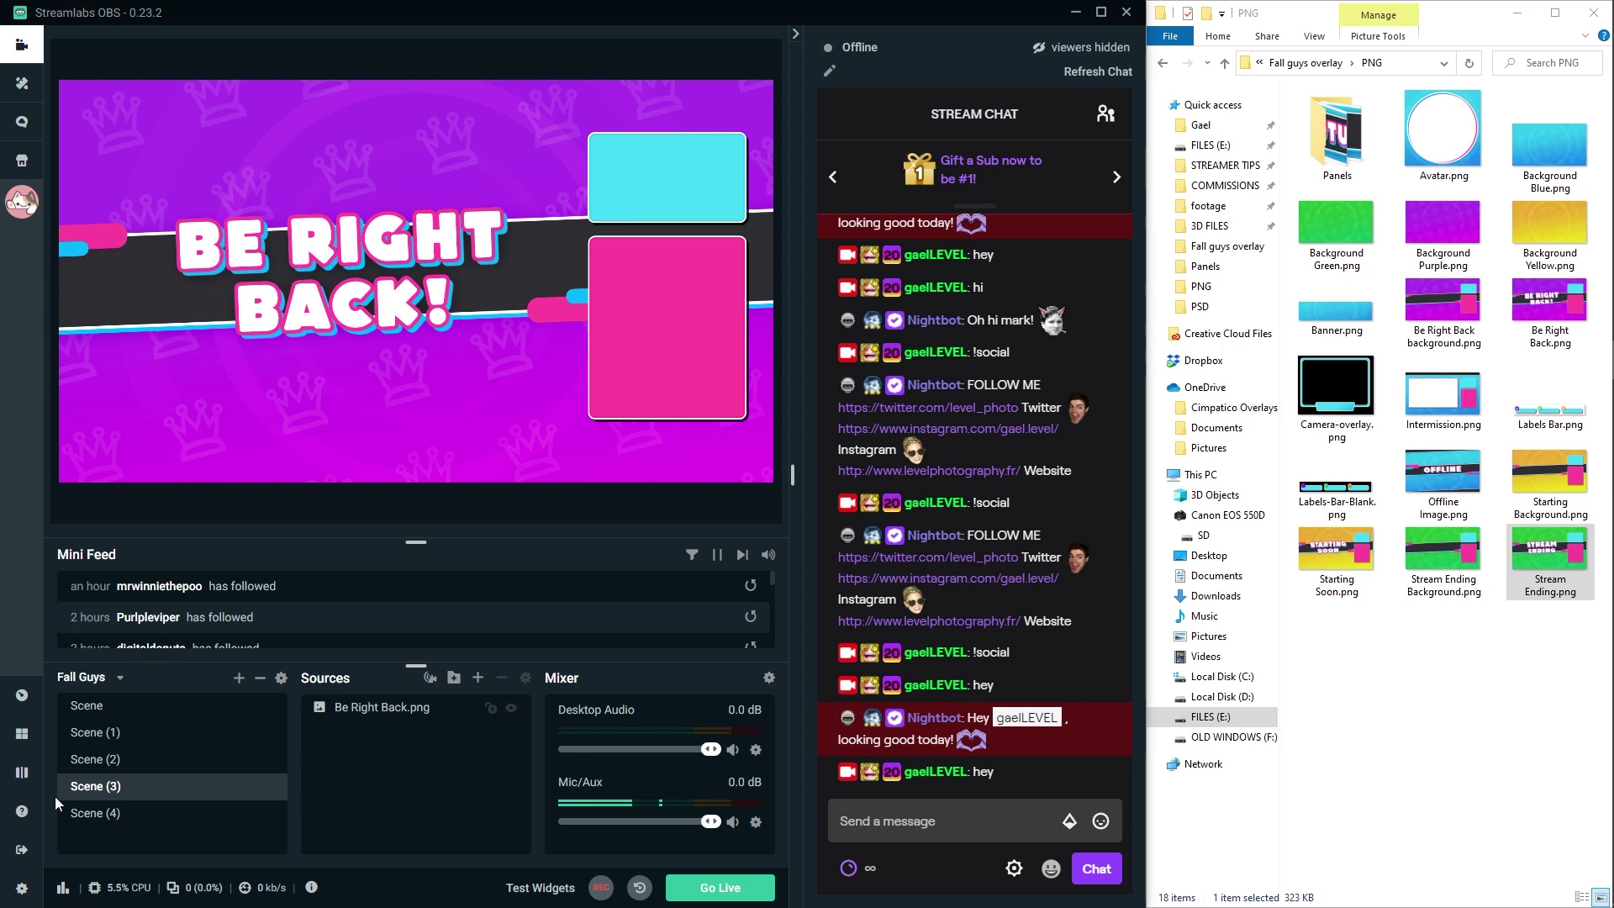
pyautogui.click(78, 812)
pyautogui.click(97, 710)
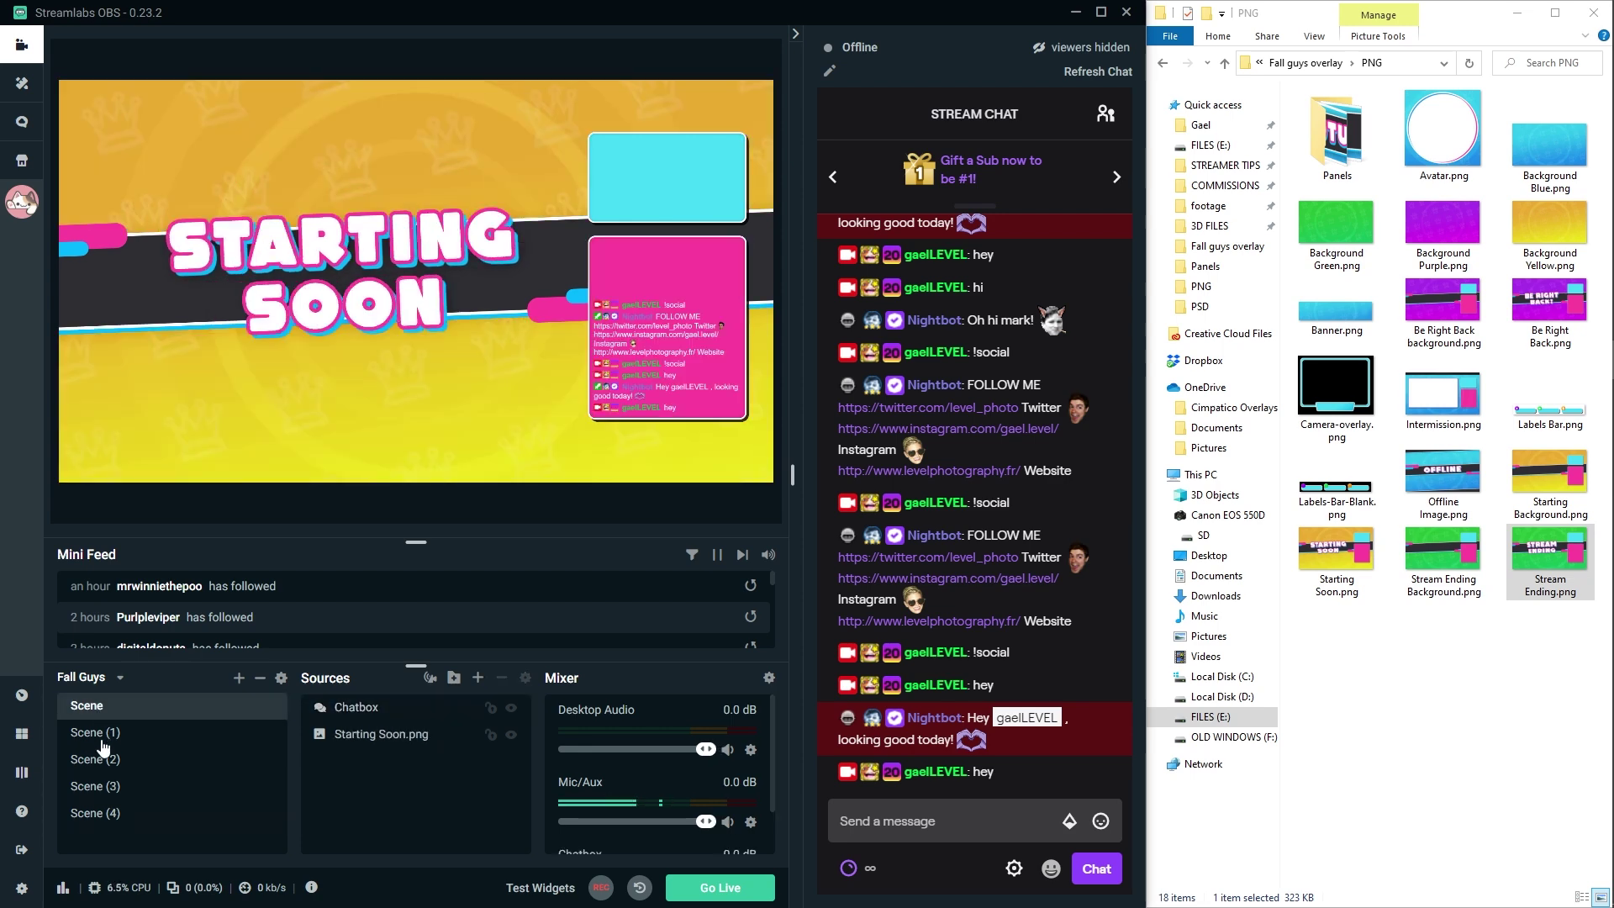
pyautogui.click(102, 736)
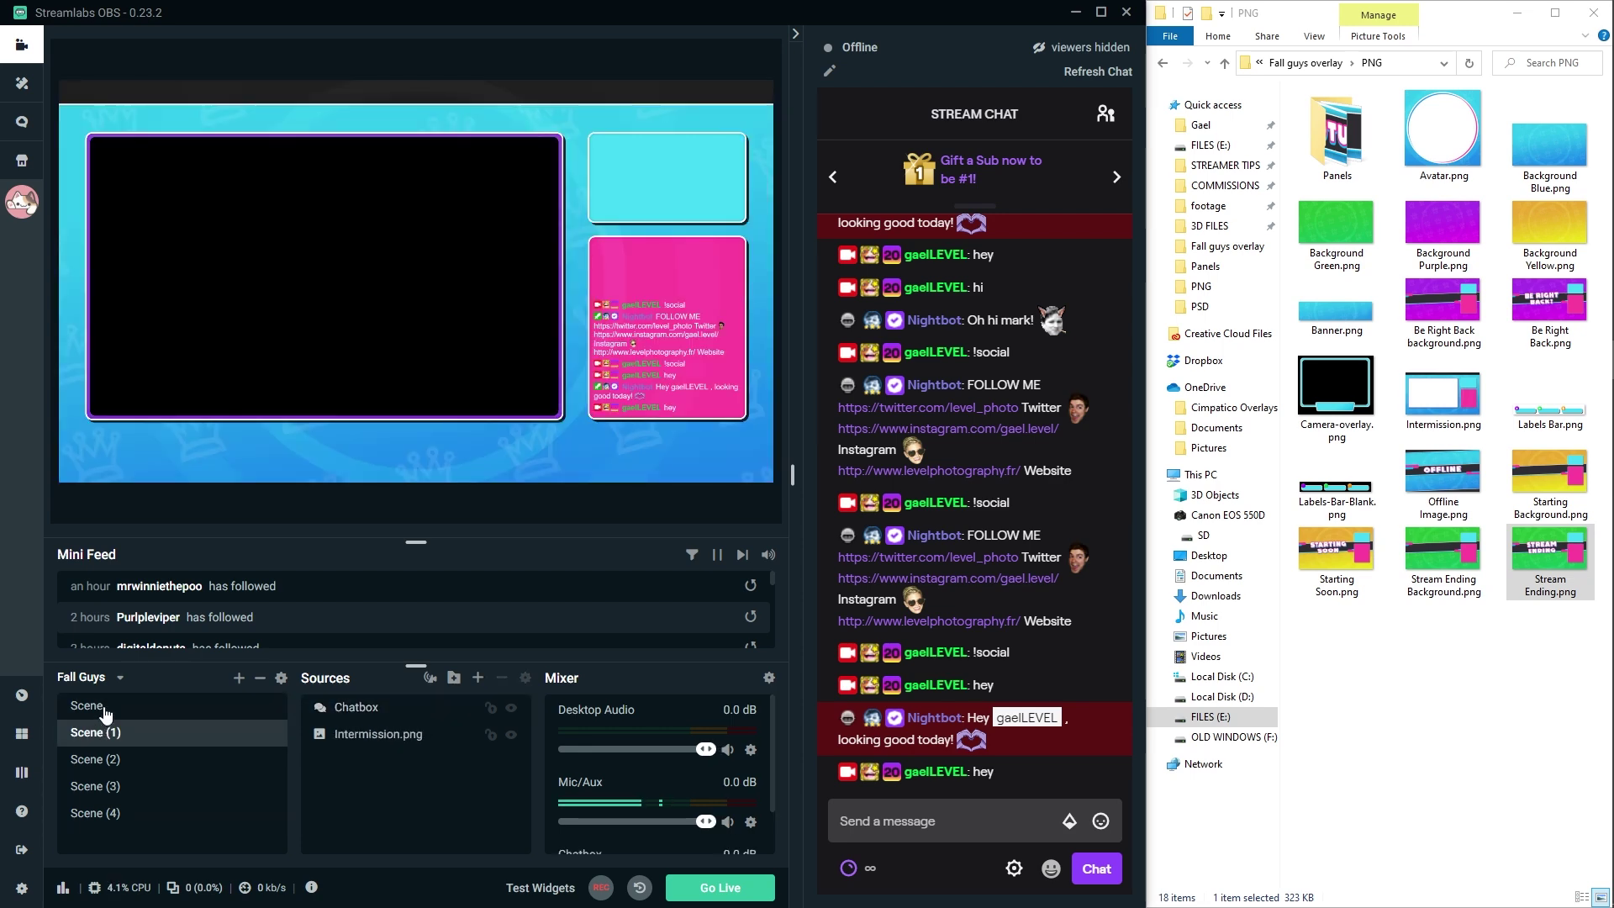
# Drop the golden-retriever image into the Intermission scene and layer it behind the frame.
pyautogui.click(478, 685)
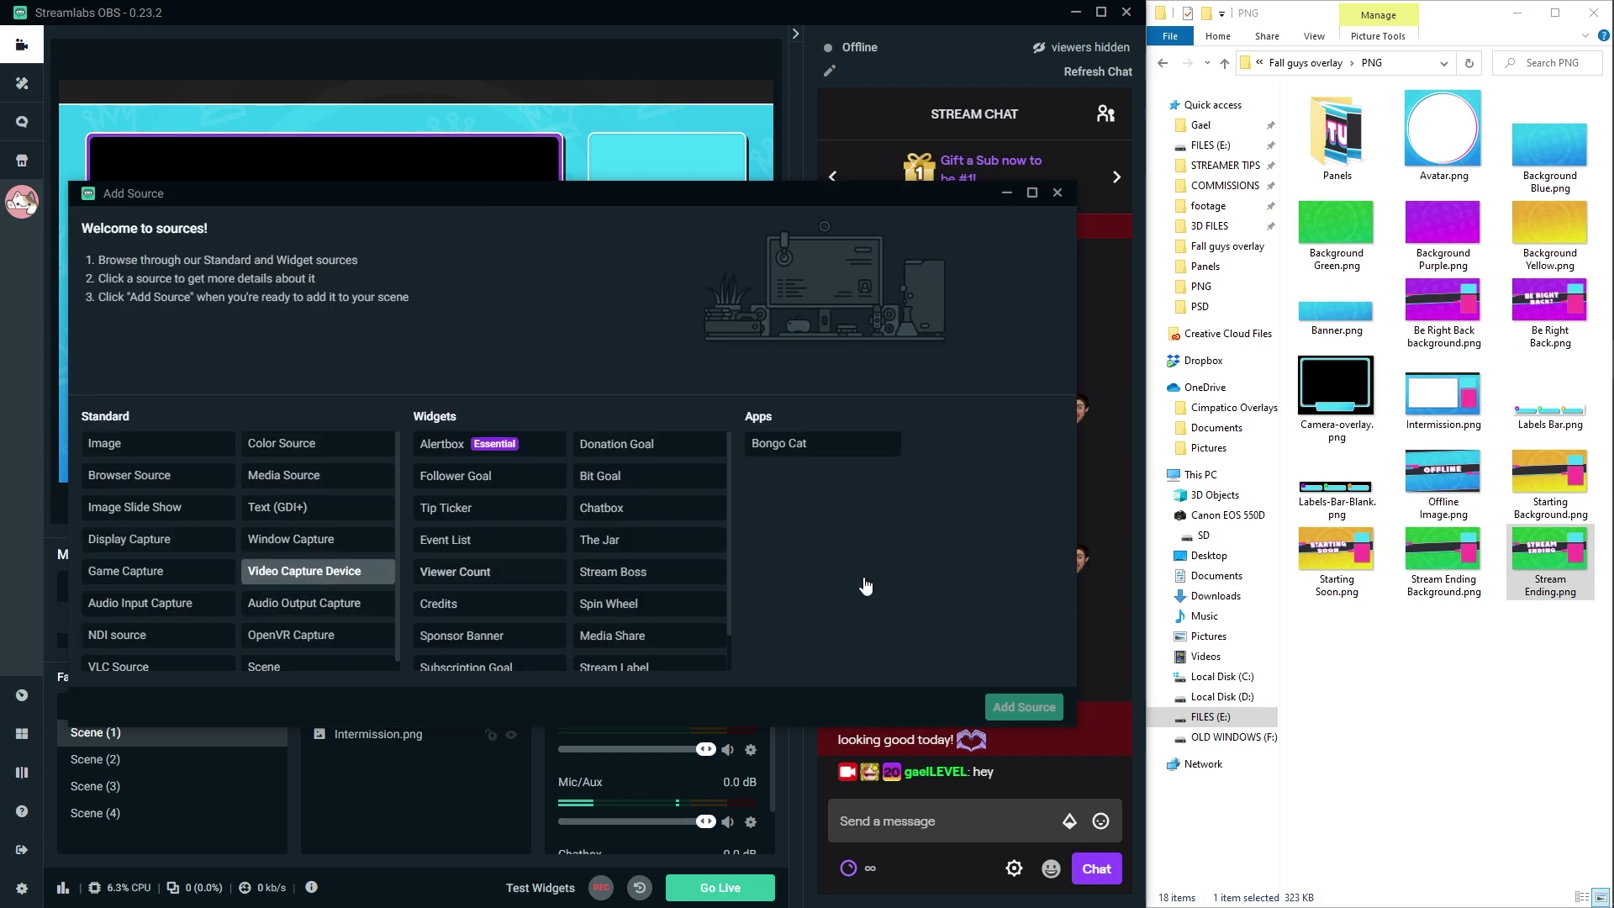
pyautogui.click(1058, 193)
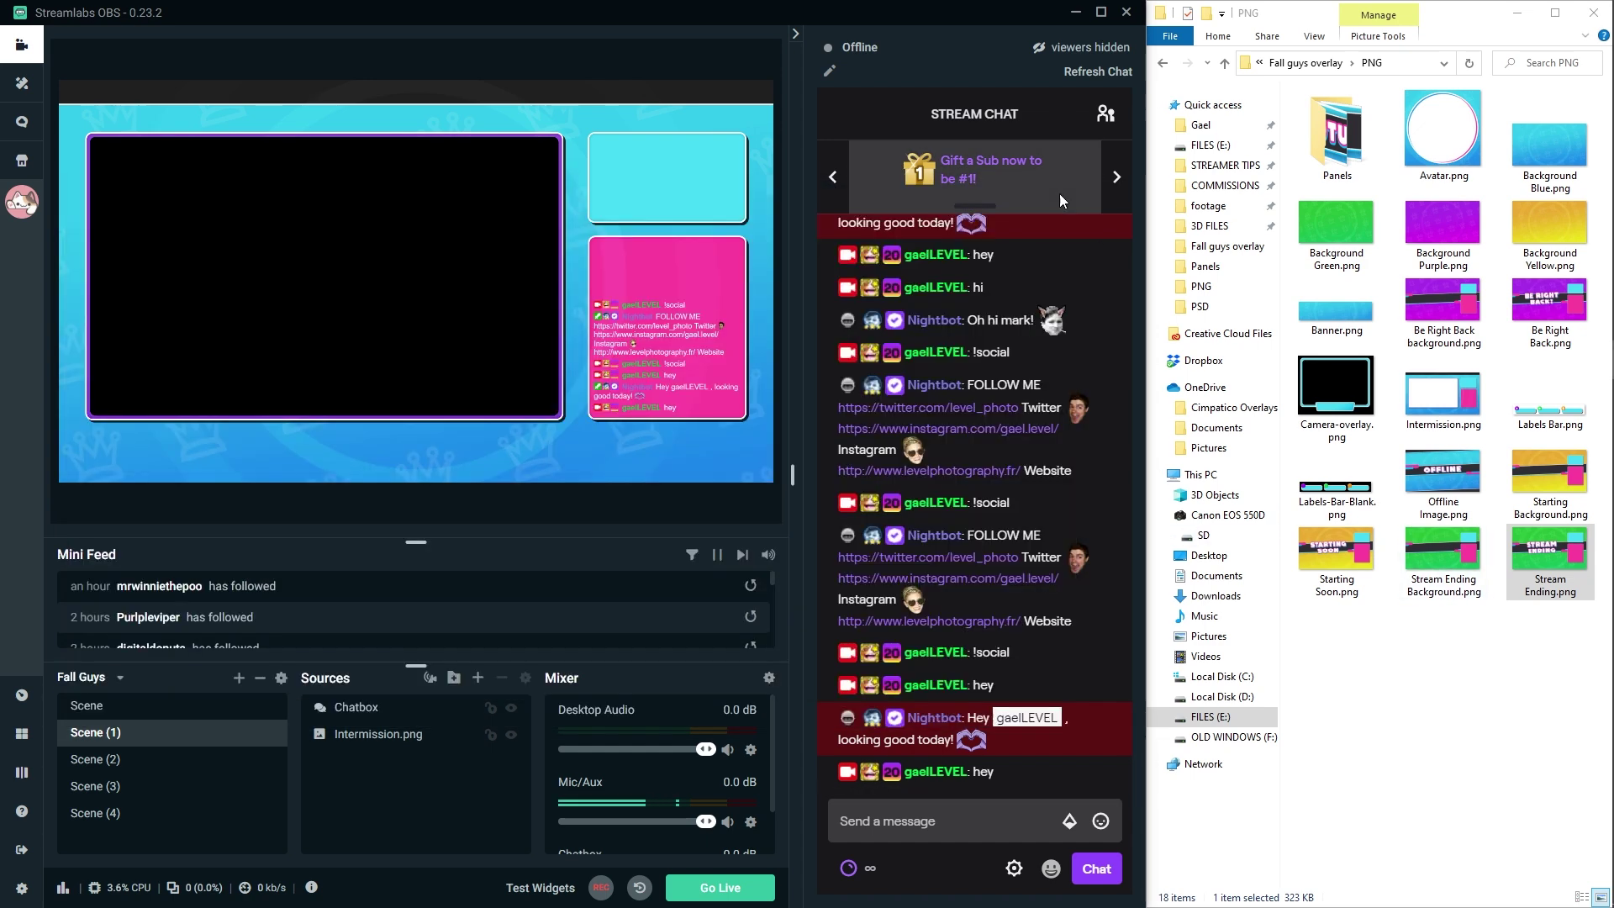
pyautogui.click(1305, 63)
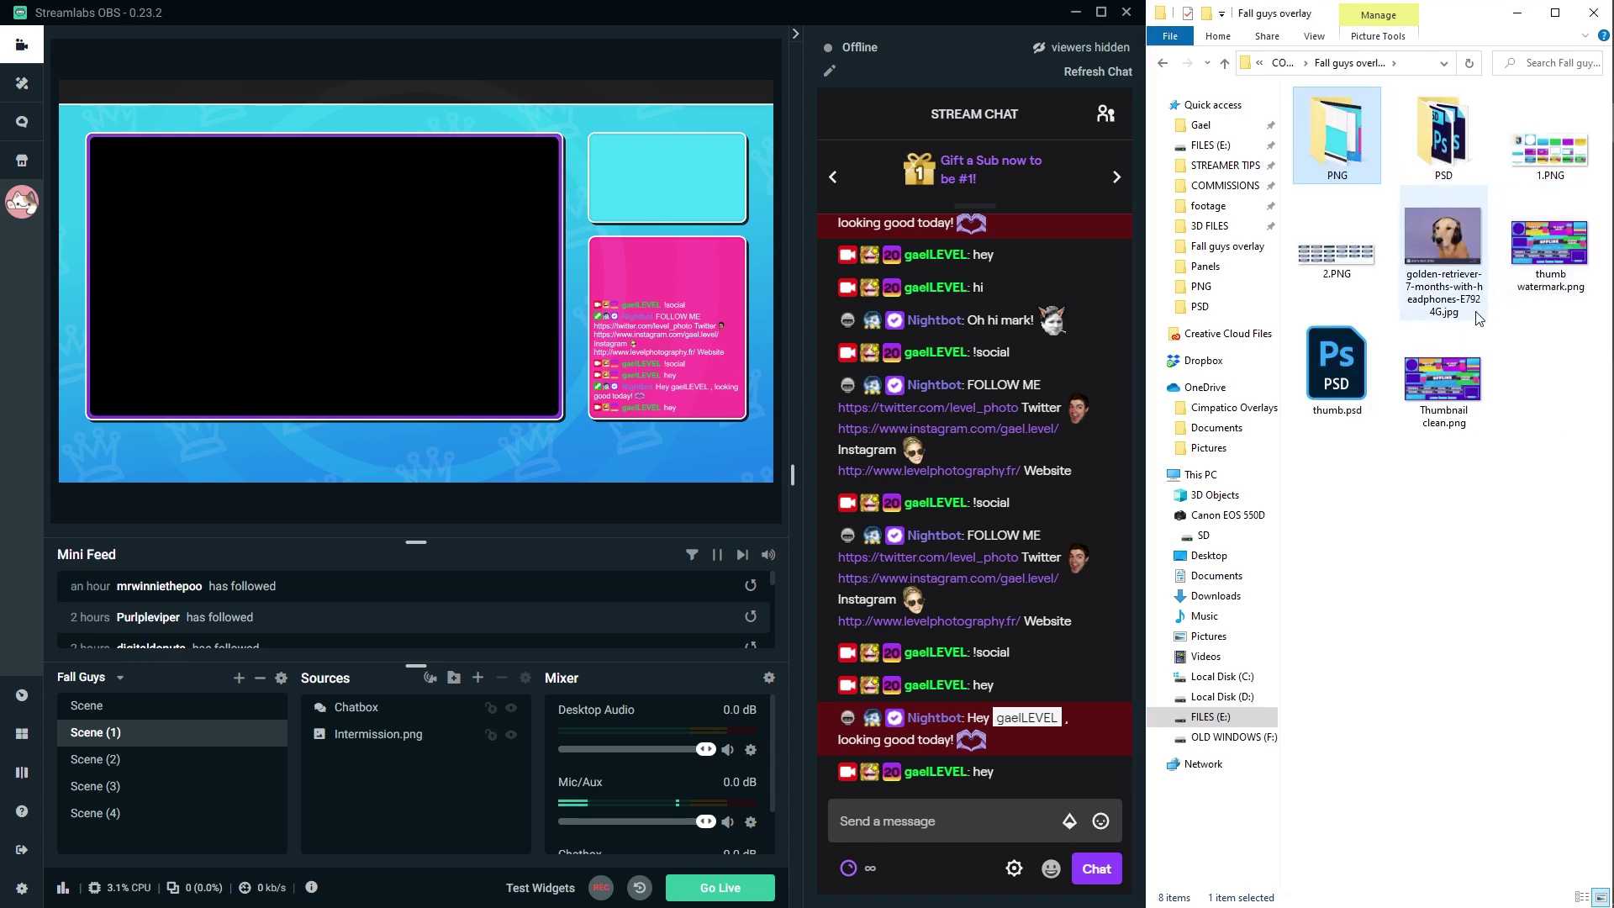
pyautogui.moveTo(1443, 252); pyautogui.dragTo(495, 327)
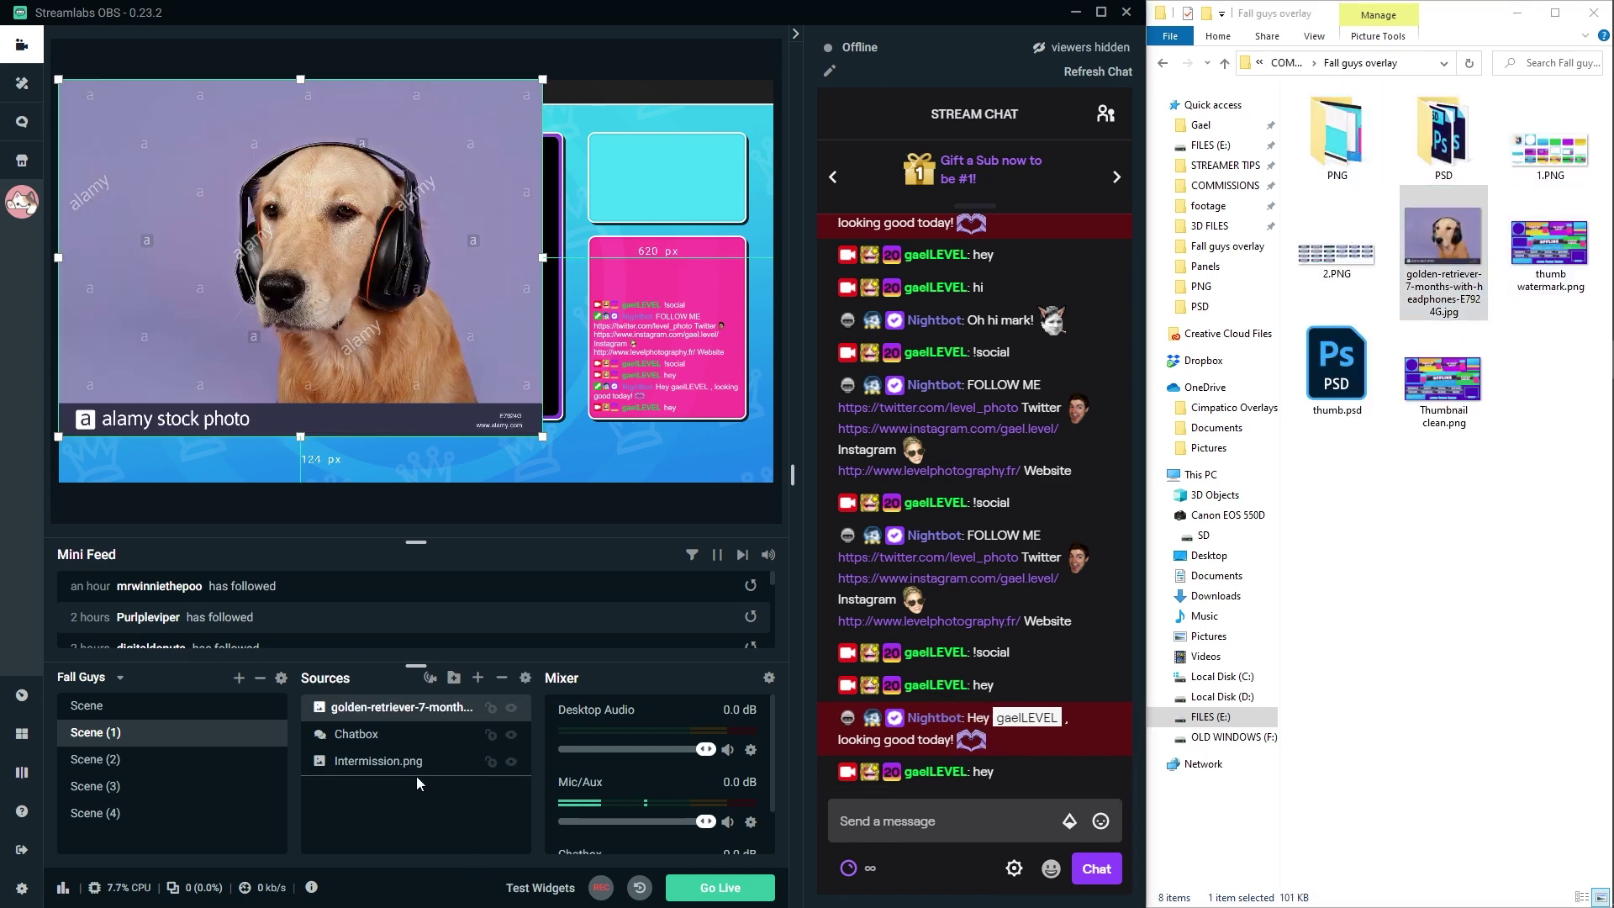
pyautogui.moveTo(402, 707); pyautogui.dragTo(418, 781)
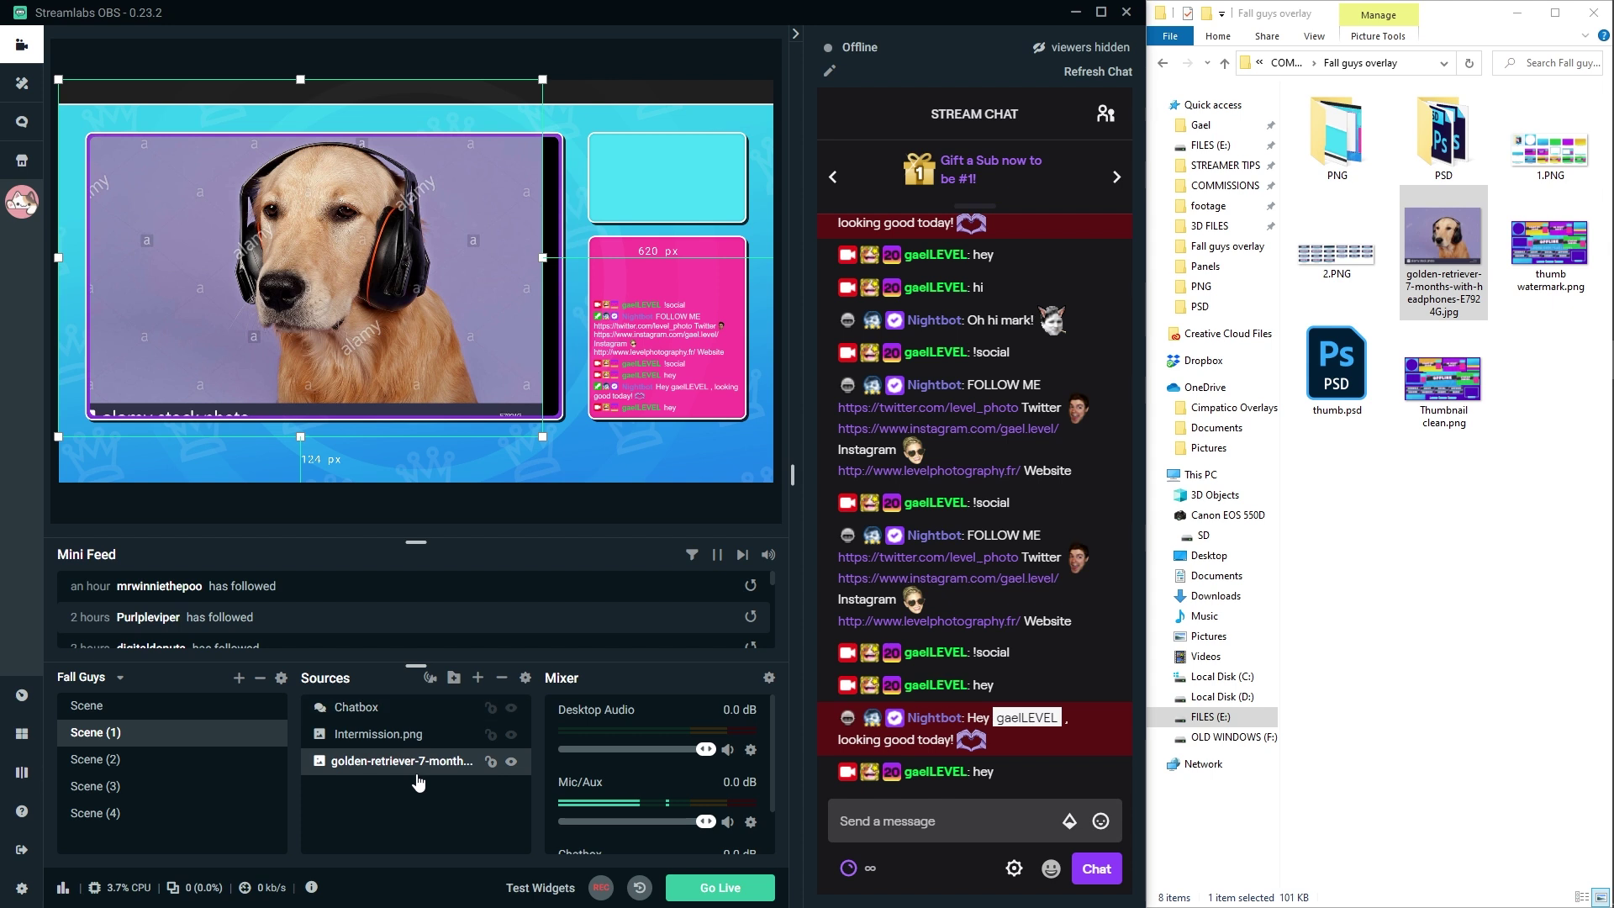
# Shift, resize and Alt-crop the dog image to fill the Intermission frame's main window.
pyautogui.moveTo(148, 259); pyautogui.dragTo(179, 265)
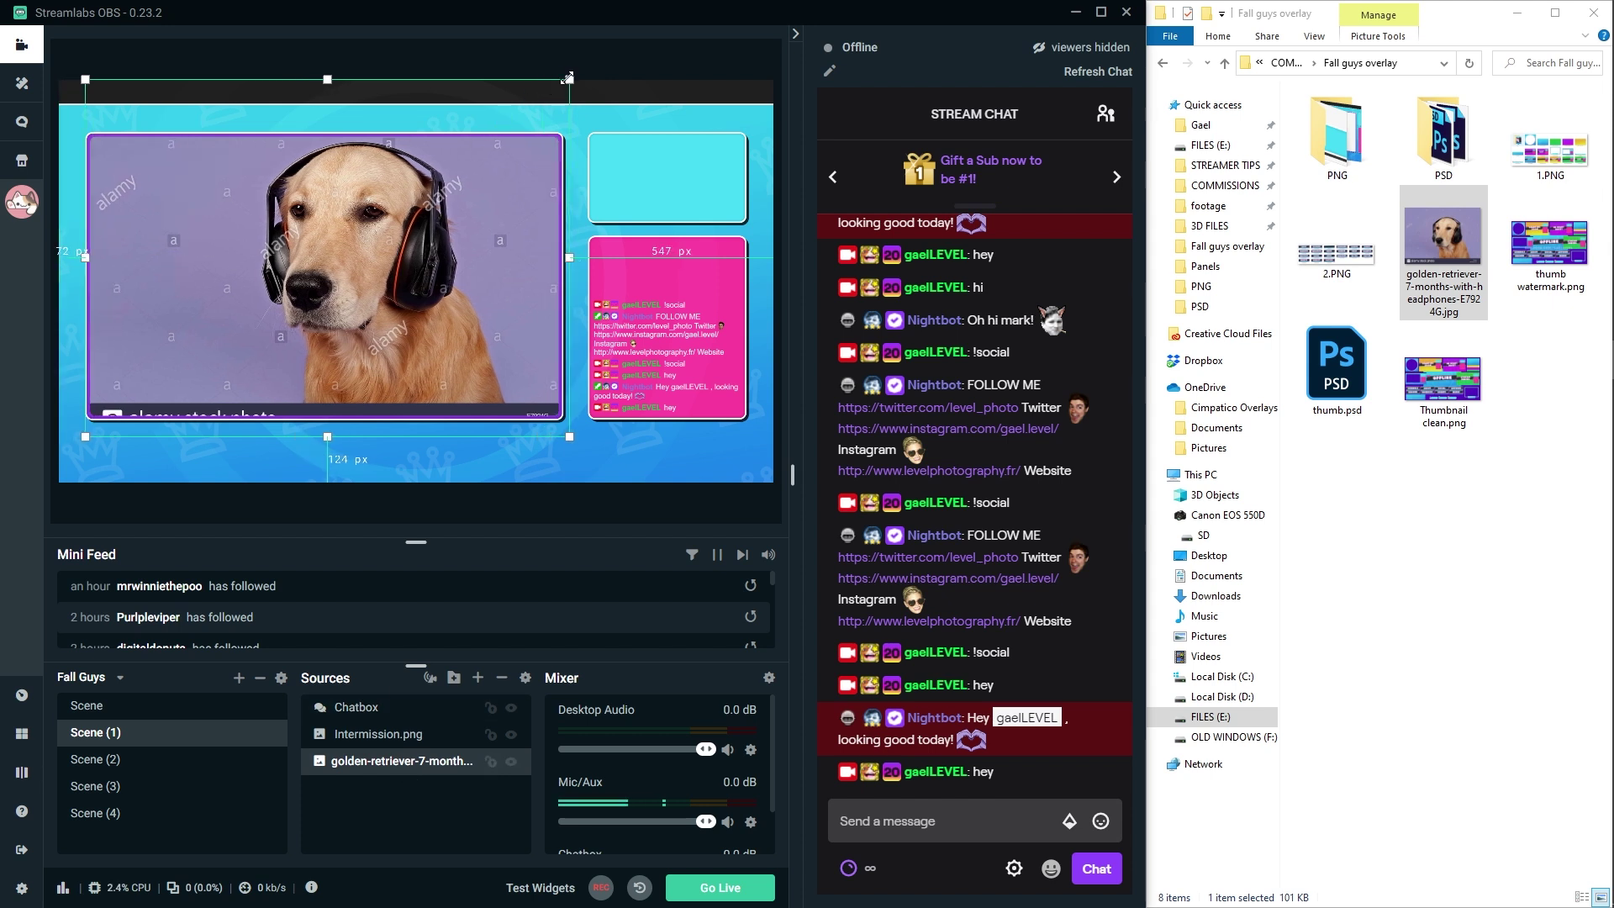
pyautogui.moveTo(570, 78); pyautogui.dragTo(434, 160)
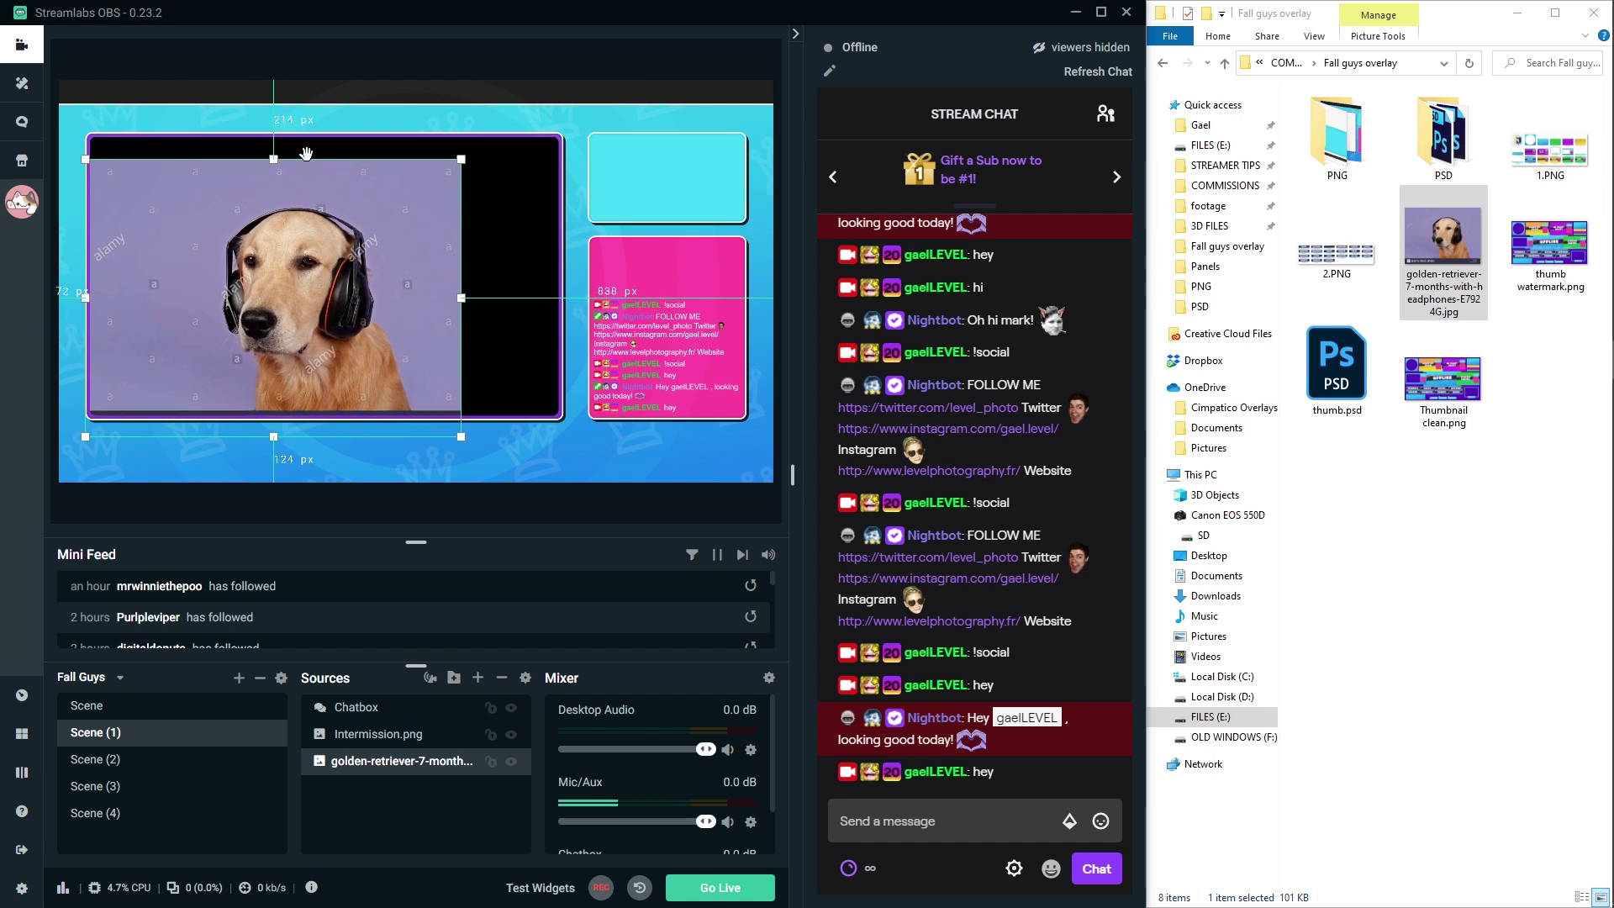
pyautogui.moveTo(90, 299); pyautogui.dragTo(42, 310)
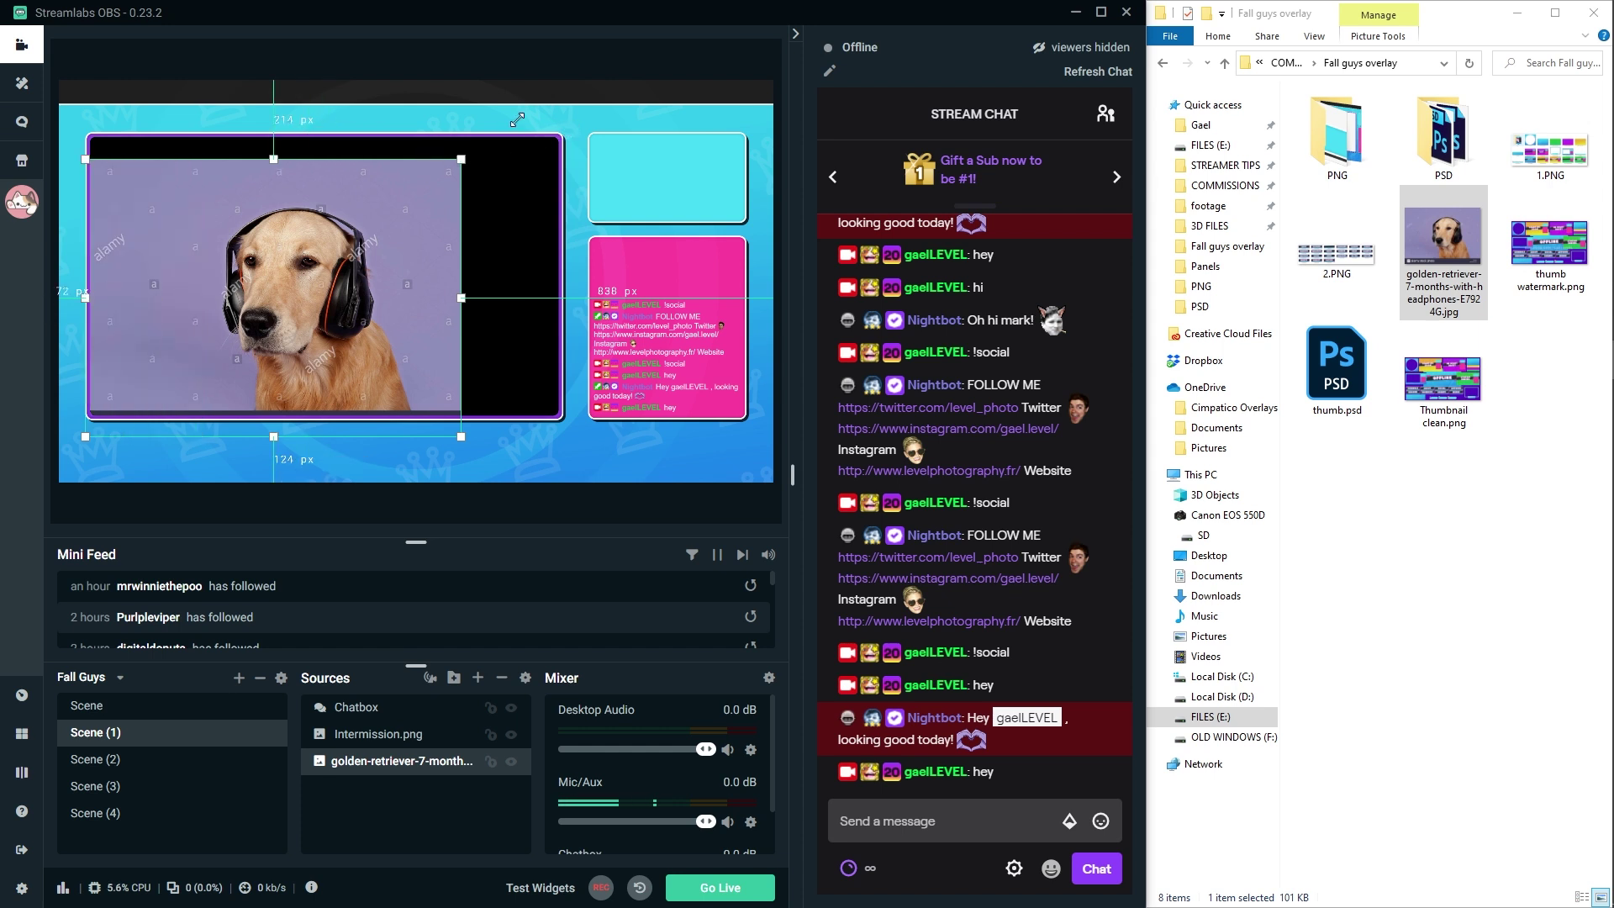
pyautogui.moveTo(459, 157); pyautogui.dragTo(574, 76)
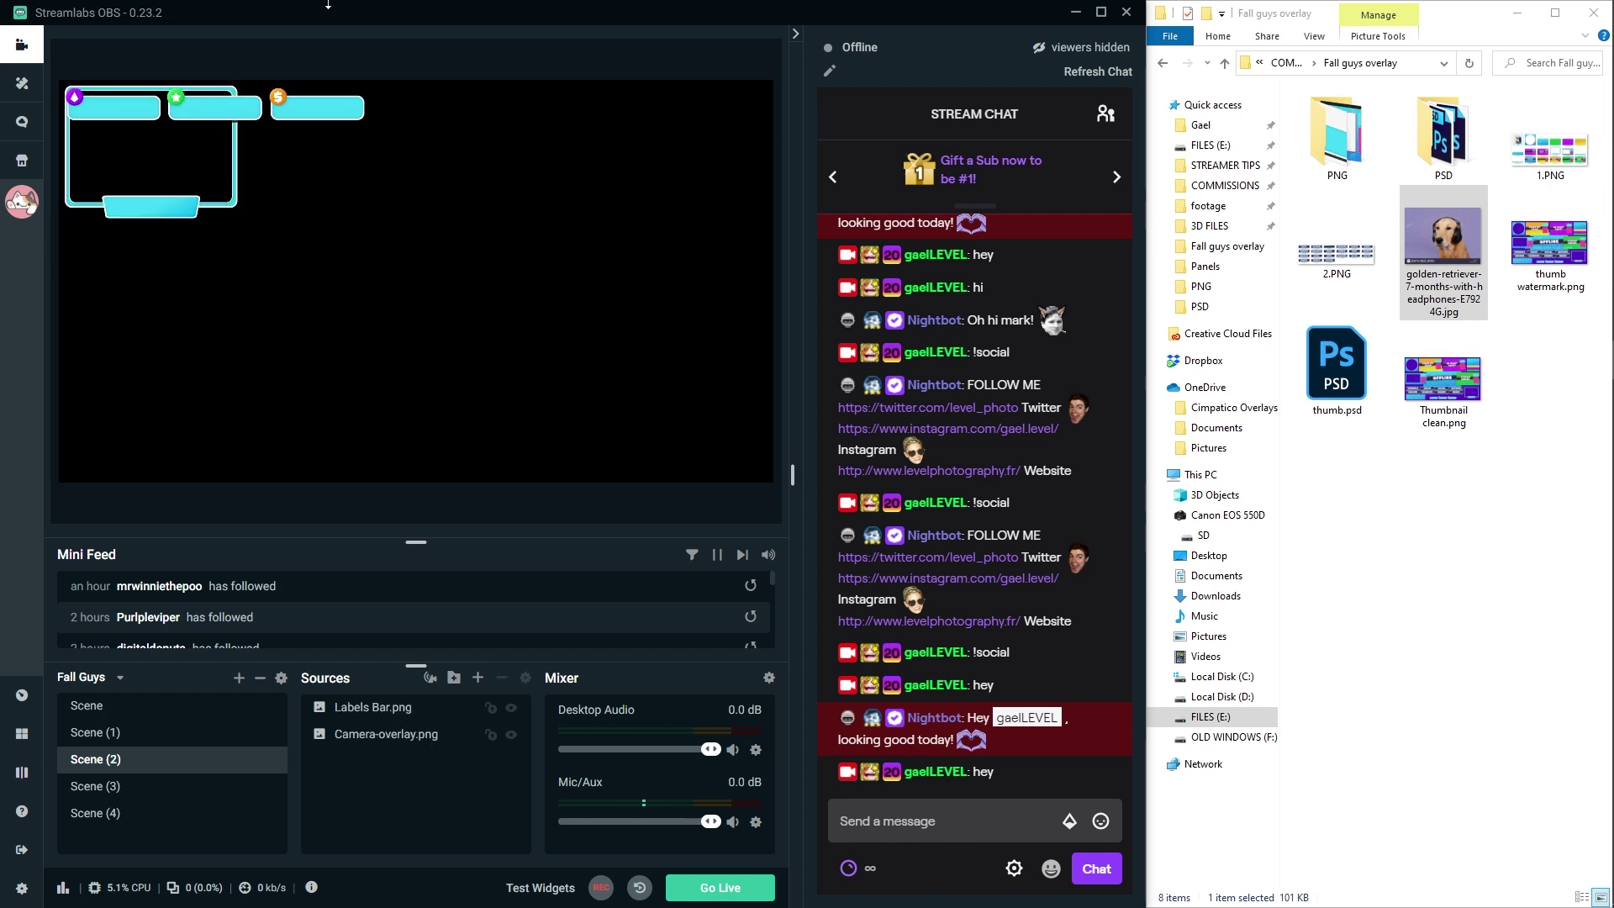
# Move the labels bar to lower middle and the camera overlay down-right, then add the existing golden-retriever image.
pyautogui.moveTo(308, 101); pyautogui.dragTo(451, 459)
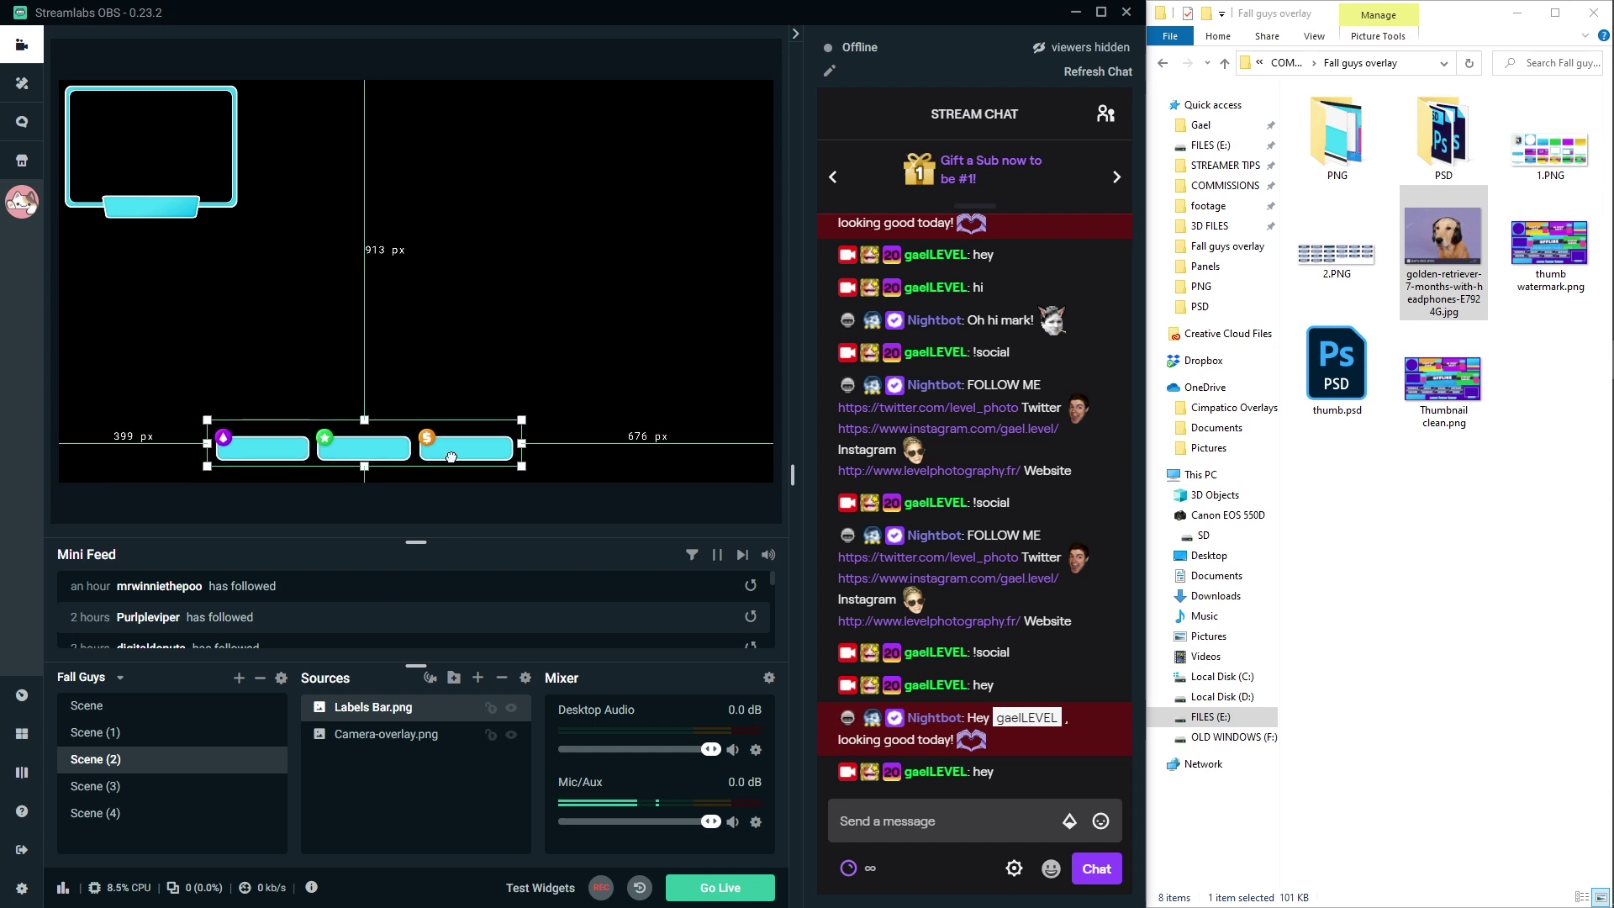
pyautogui.moveTo(139, 196); pyautogui.dragTo(167, 318)
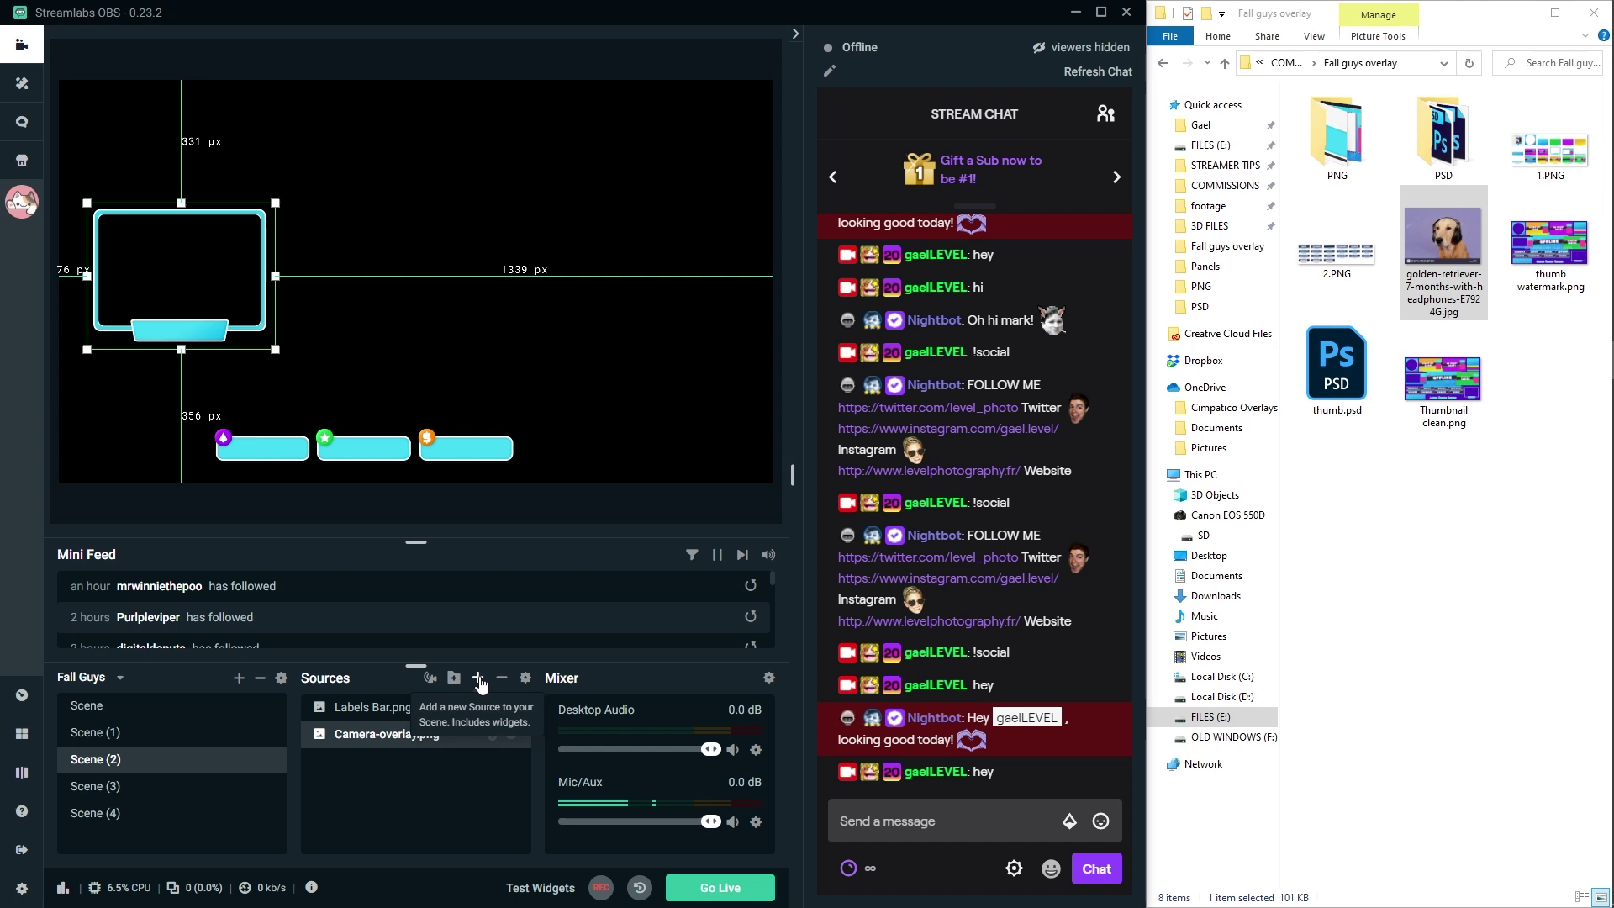
pyautogui.click(478, 678)
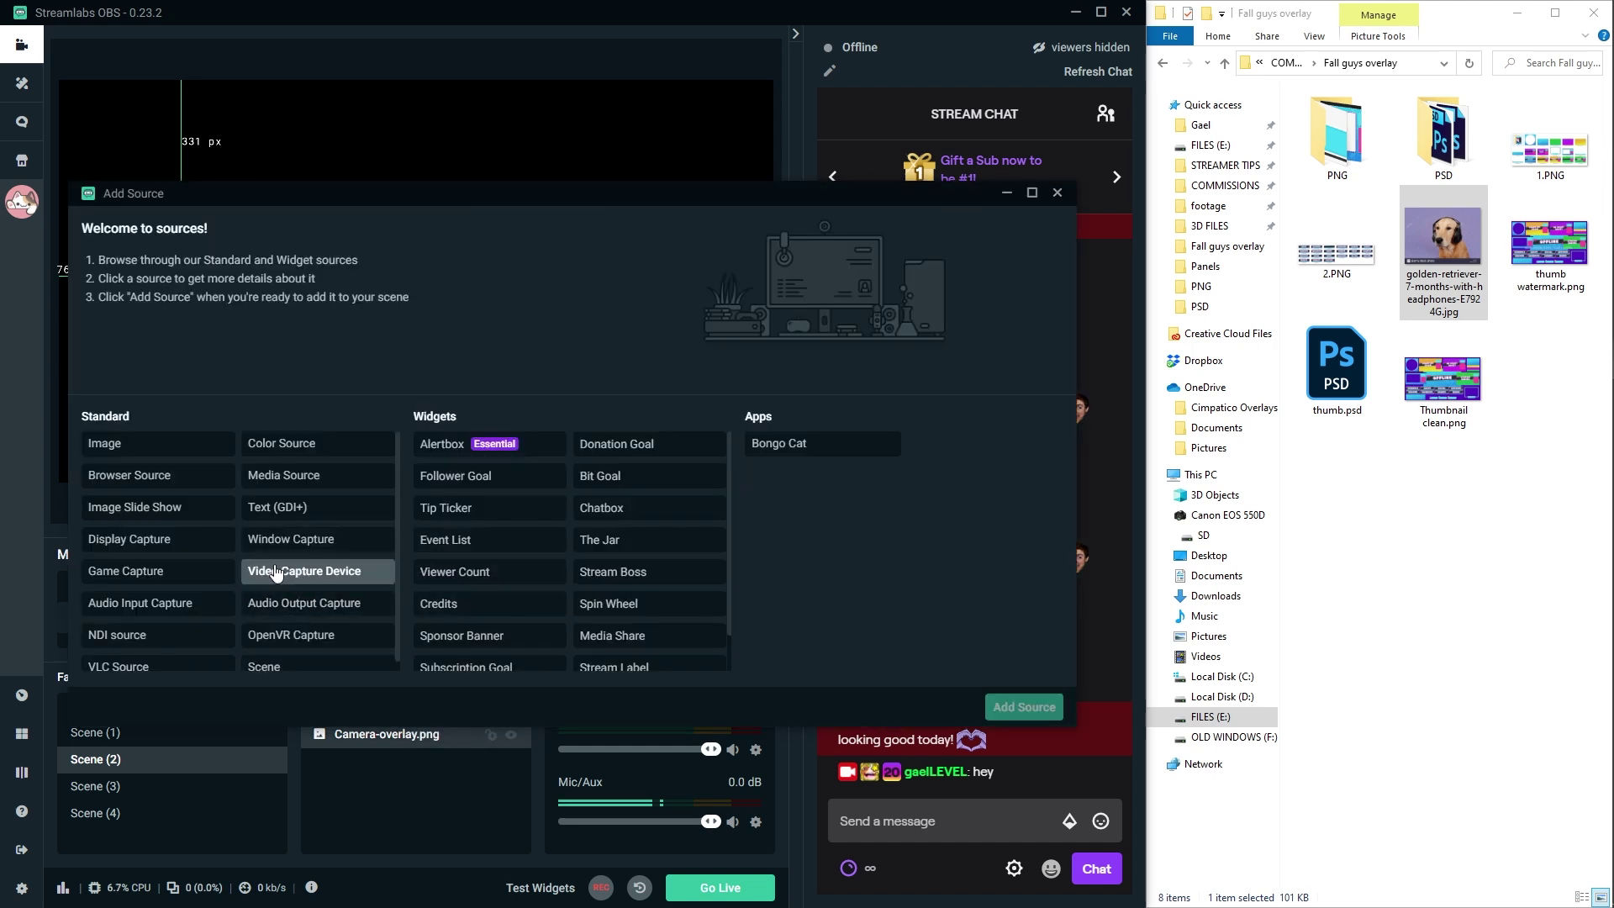
pyautogui.click(134, 443)
pyautogui.click(1024, 706)
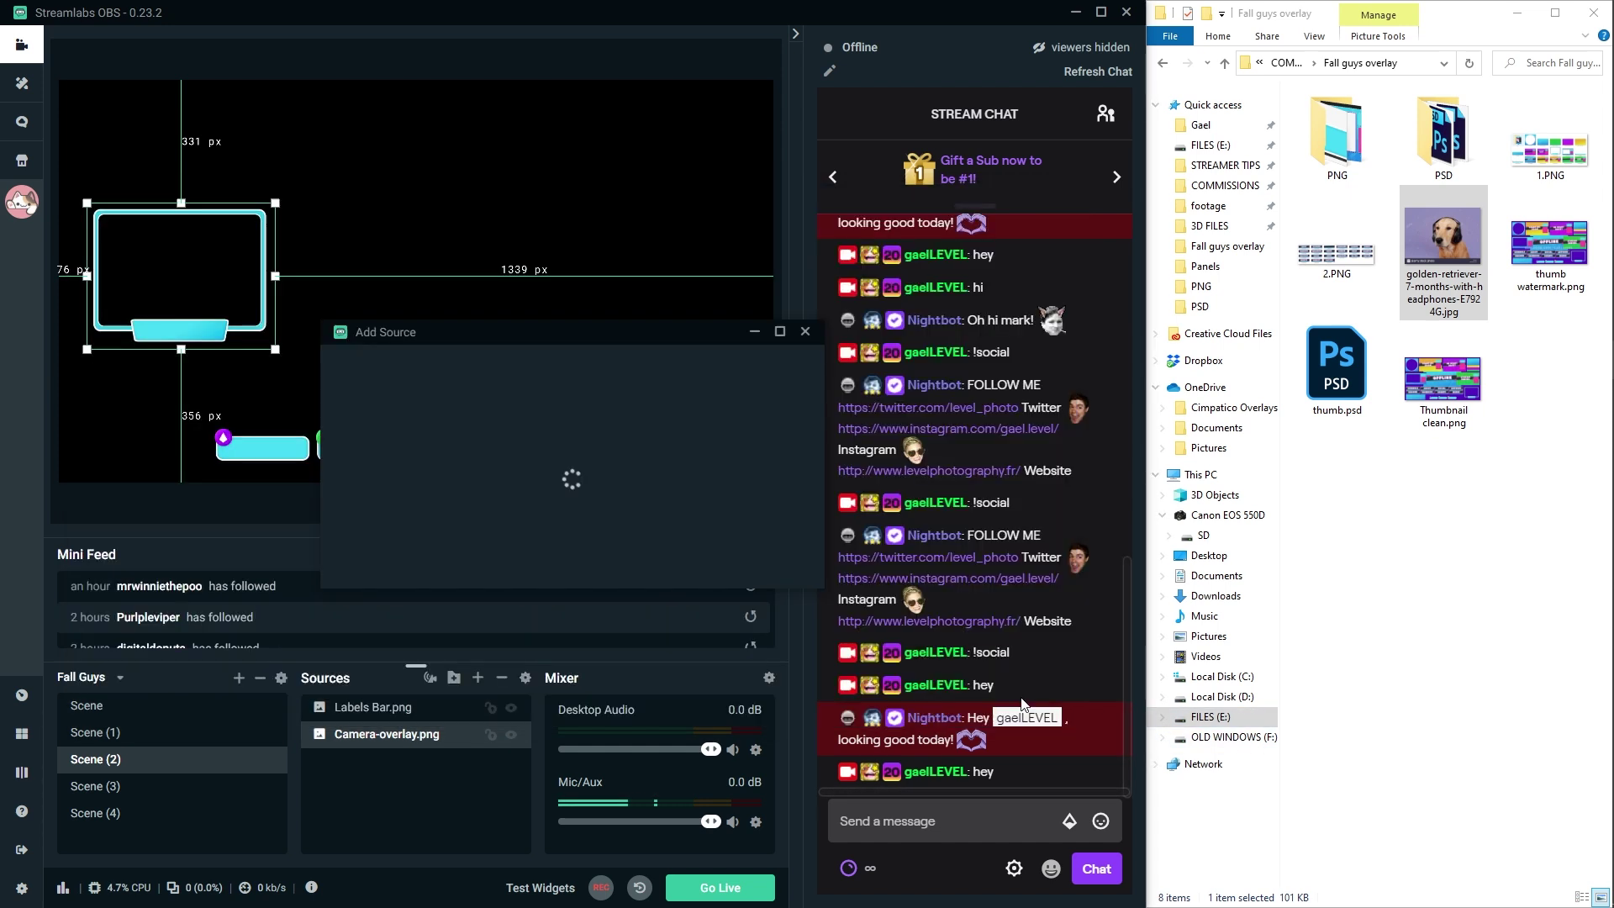
pyautogui.scroll(-2, 450, 461)
pyautogui.click(433, 515)
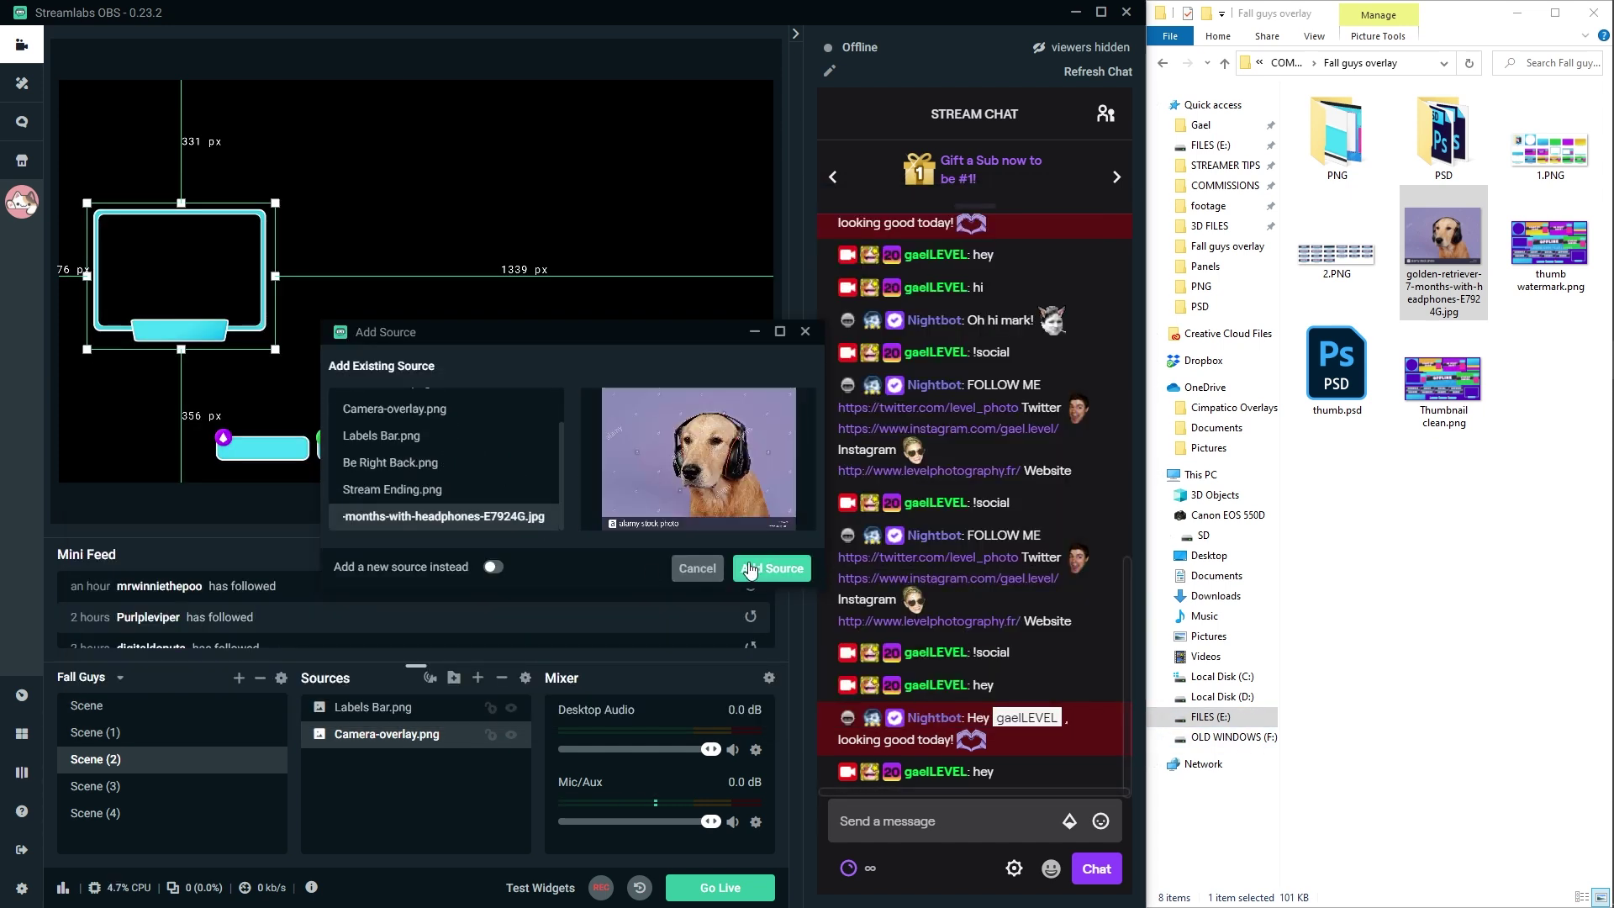
pyautogui.click(751, 569)
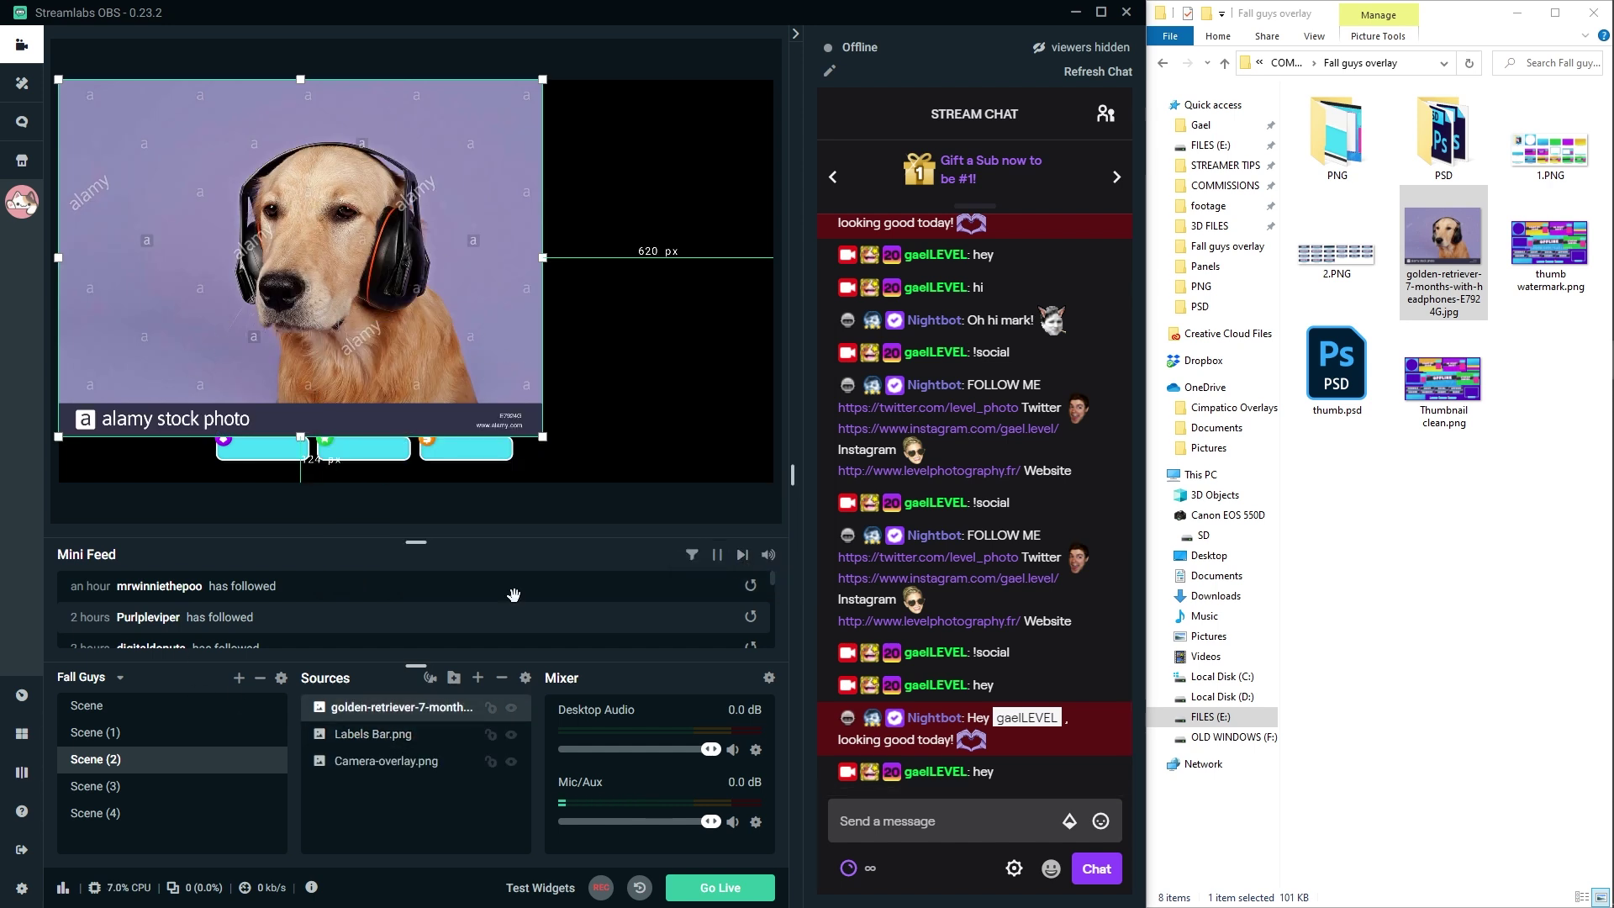
# Shrink the dog image, layer it behind the camera overlay, and crop it to the camera frame.
pyautogui.moveTo(542, 79); pyautogui.dragTo(293, 262)
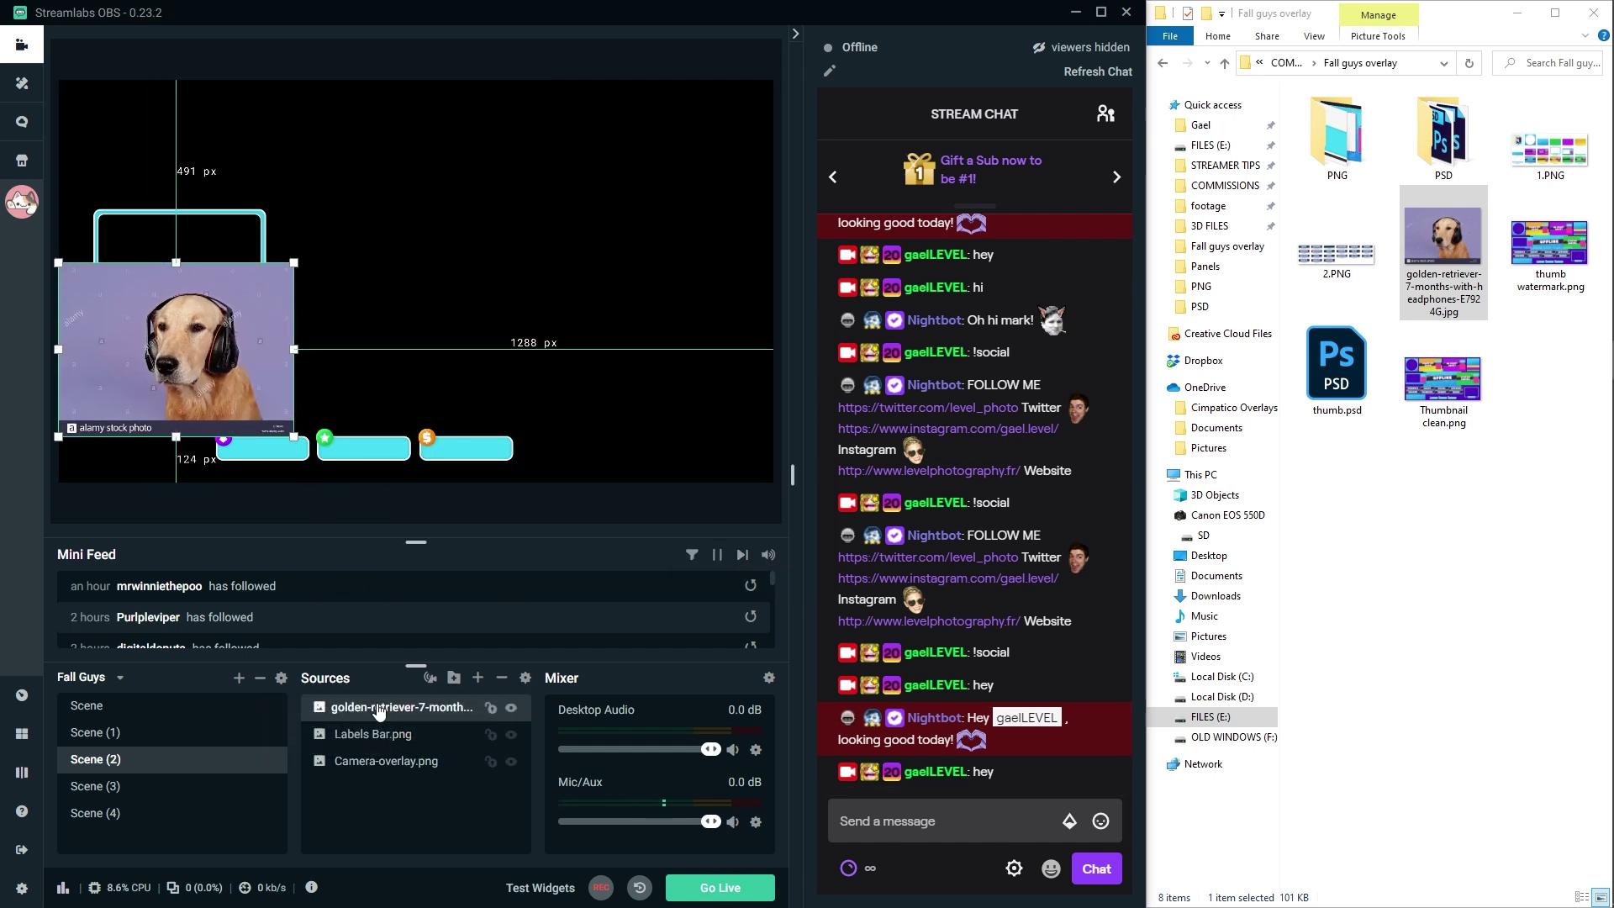
pyautogui.moveTo(378, 711); pyautogui.dragTo(391, 783)
pyautogui.moveTo(145, 392); pyautogui.dragTo(155, 323)
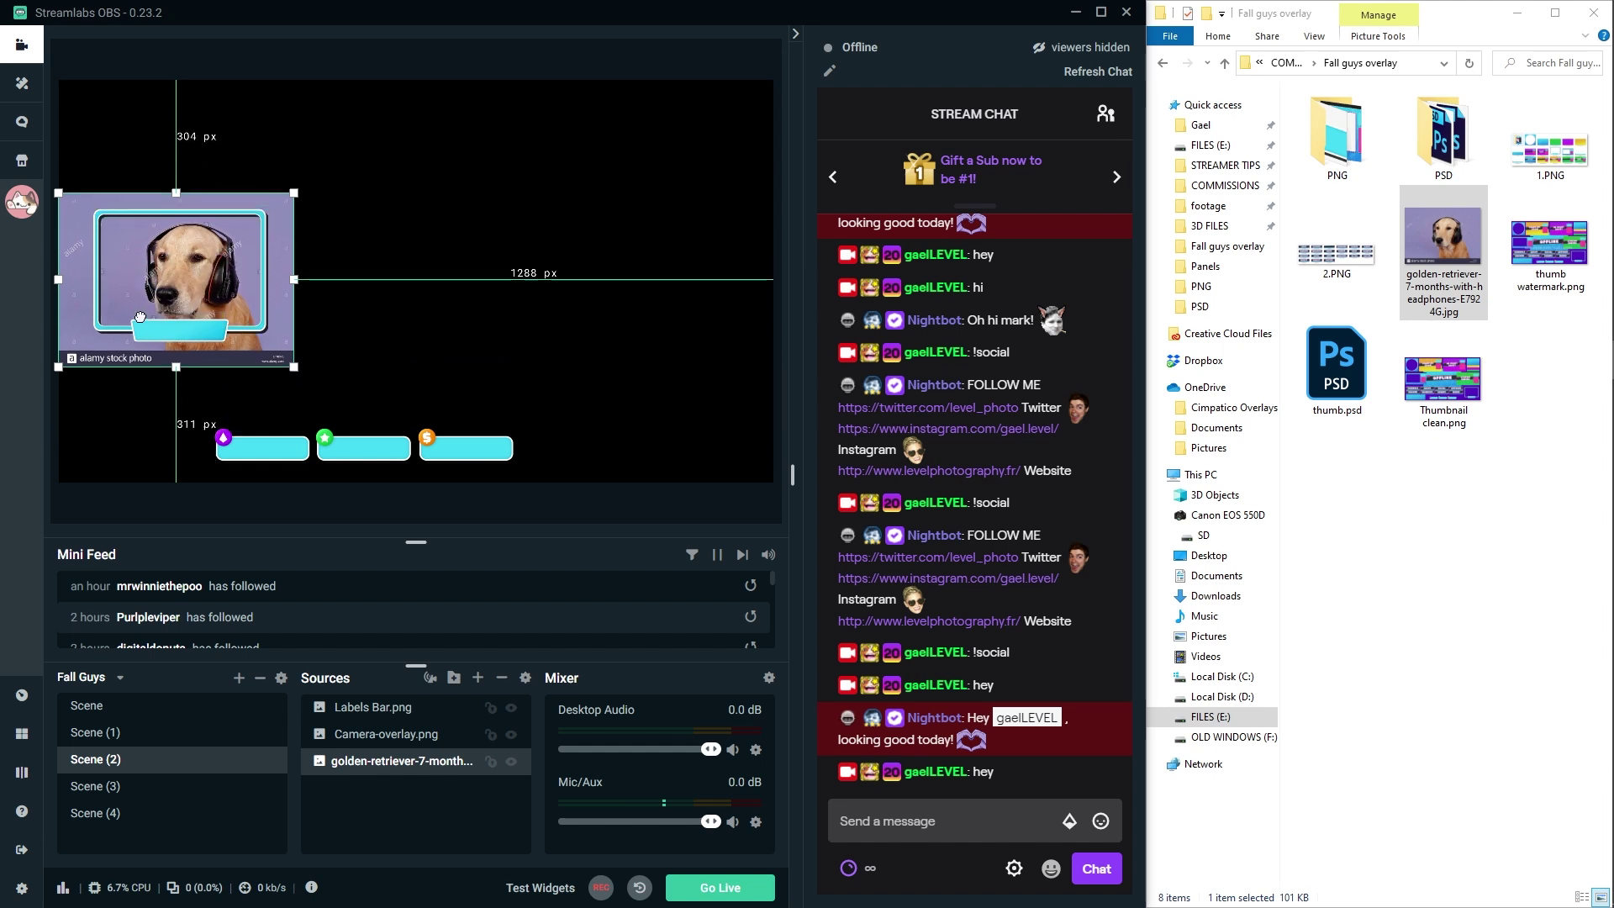
pyautogui.moveTo(304, 274); pyautogui.dragTo(263, 267)
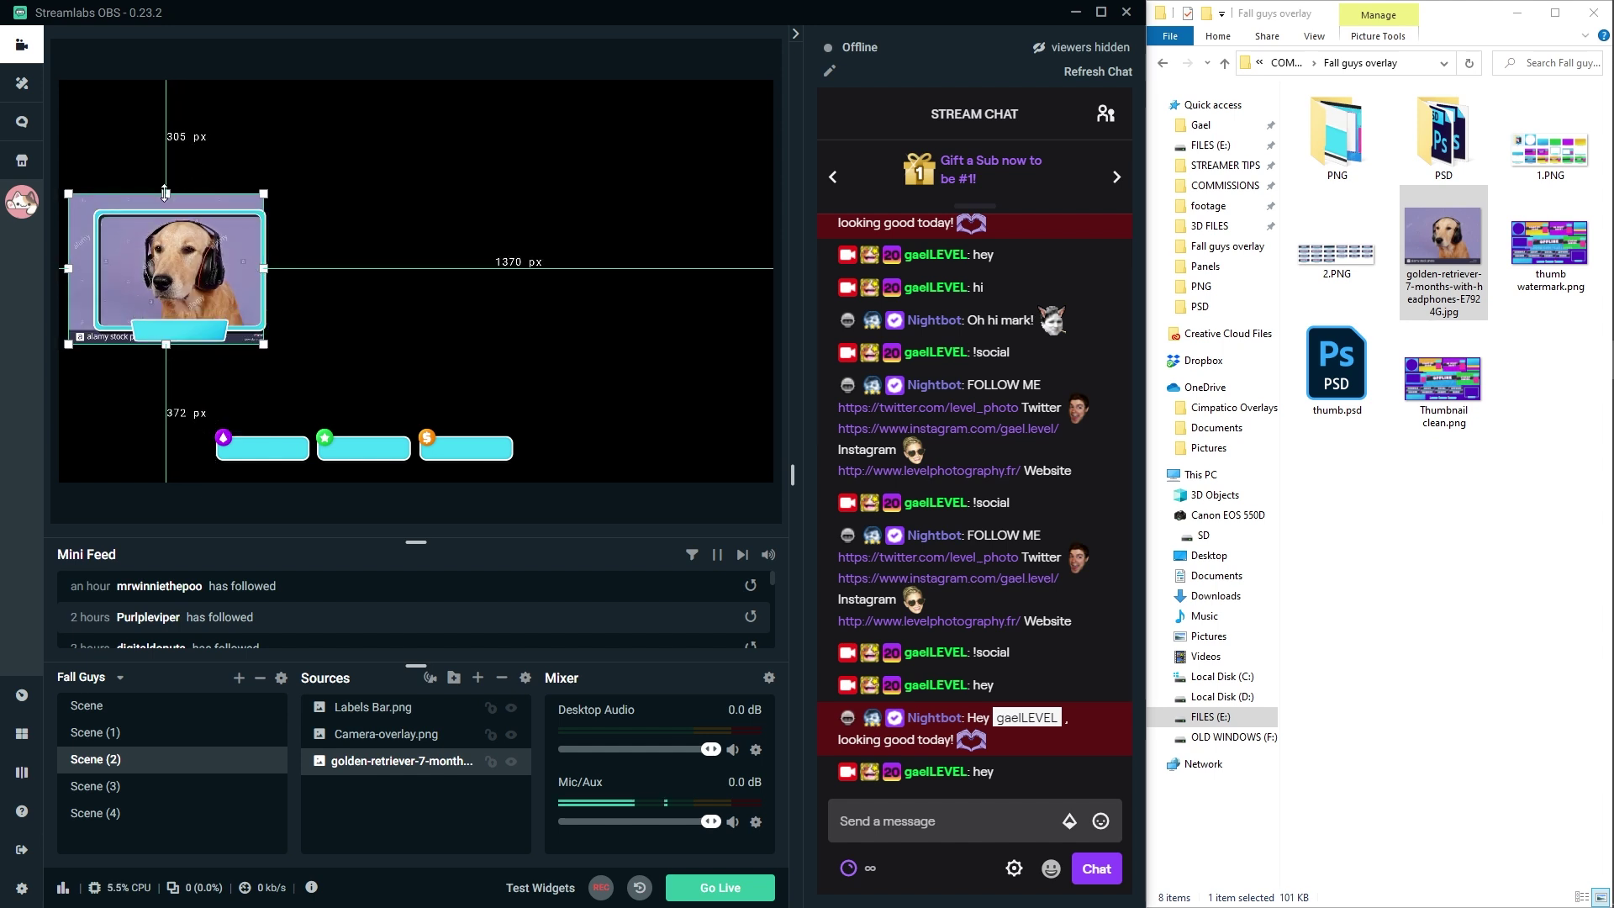
pyautogui.moveTo(165, 193); pyautogui.dragTo(181, 213)
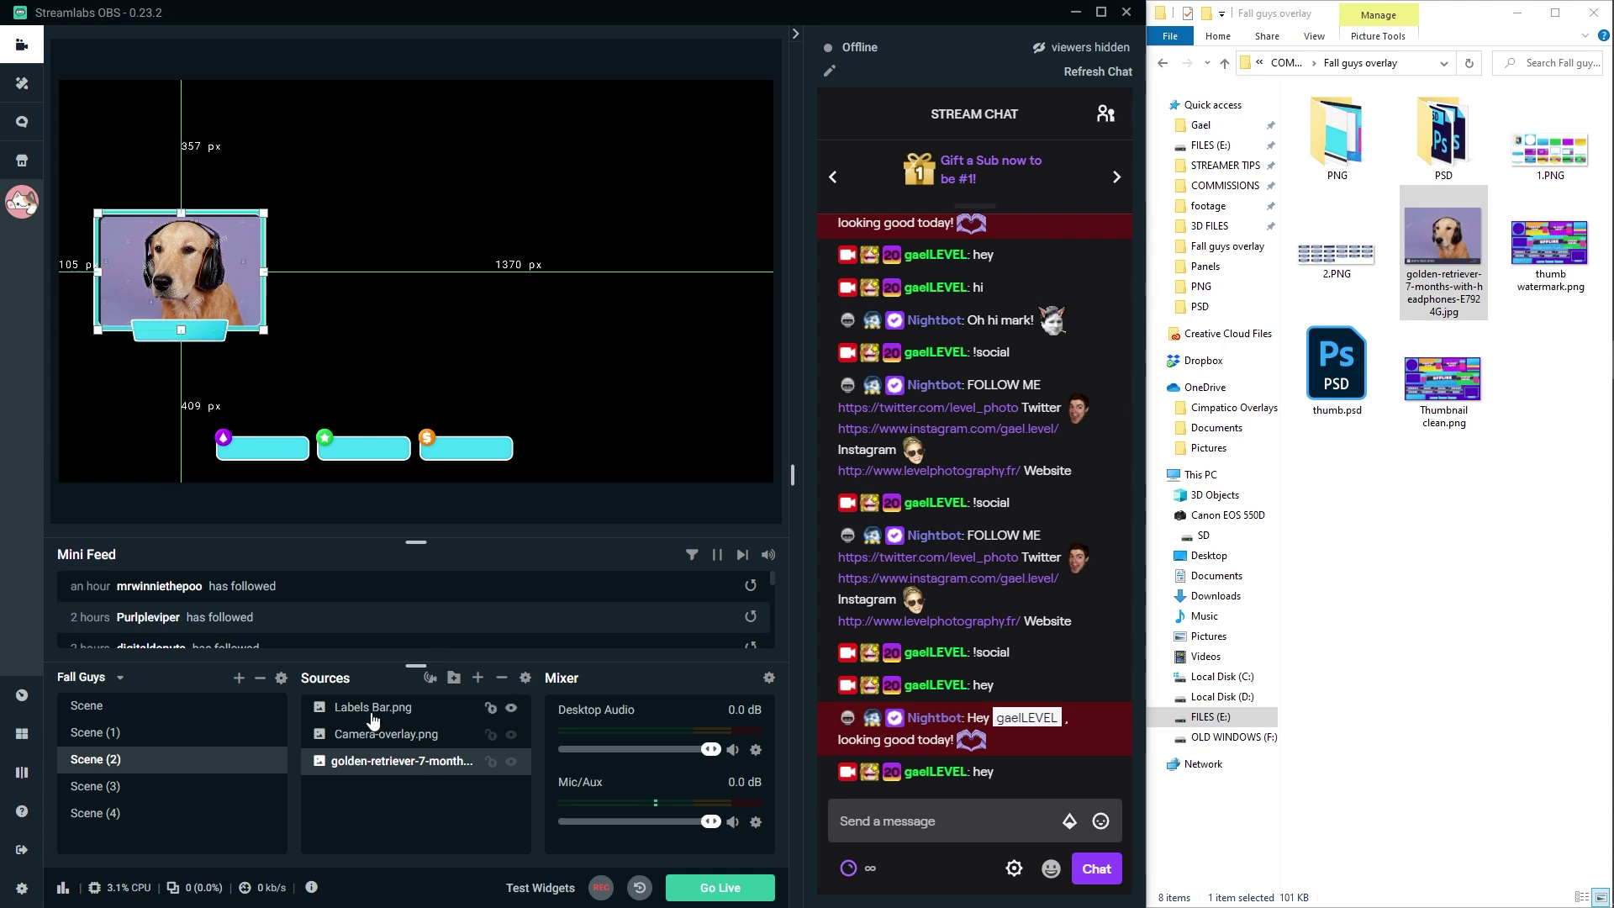
# Nudge the labels bar and add a Stream Label widget showing Most Recent Cheerer.
pyautogui.click(257, 449)
pyautogui.moveTo(257, 449); pyautogui.dragTo(255, 451)
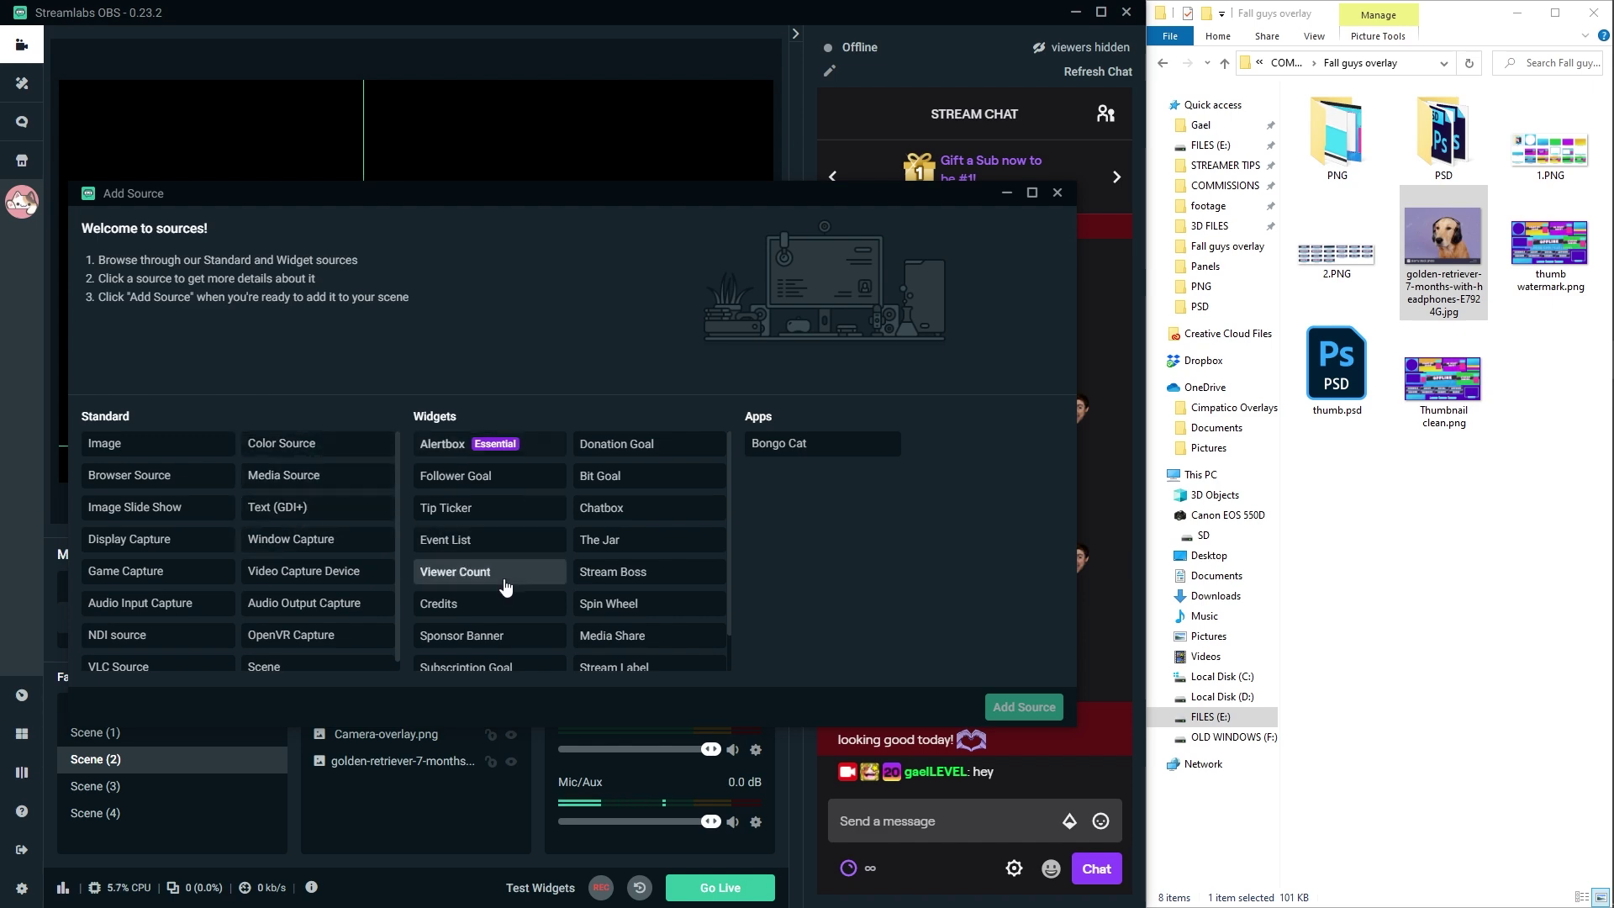
pyautogui.scroll(-1, 571, 638)
pyautogui.doubleClick(614, 627)
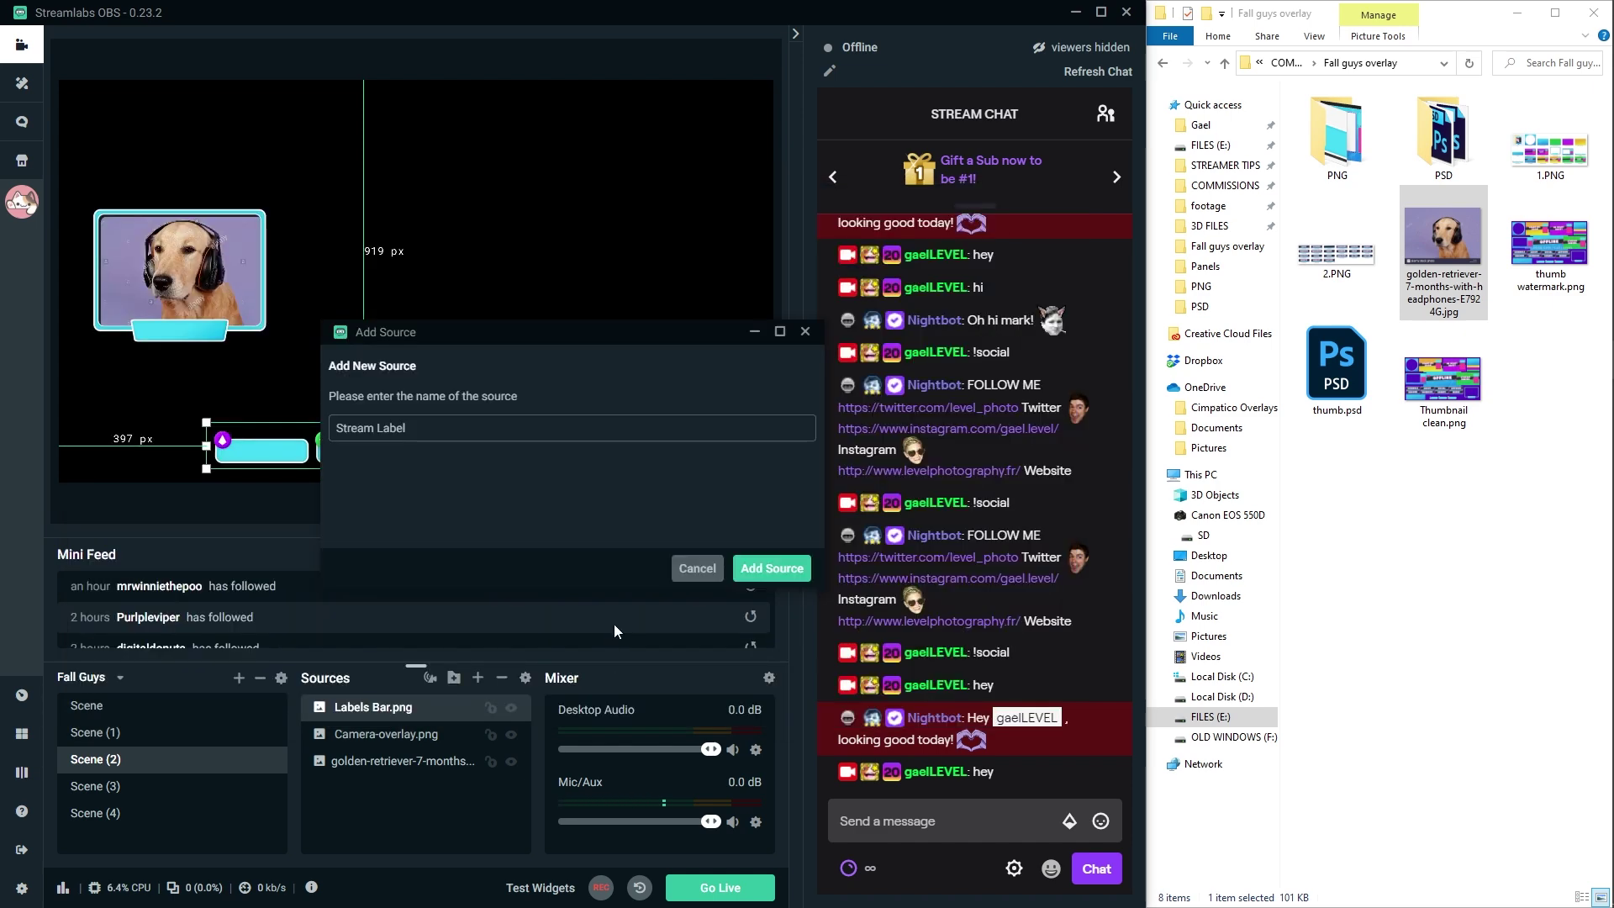
pyautogui.click(763, 580)
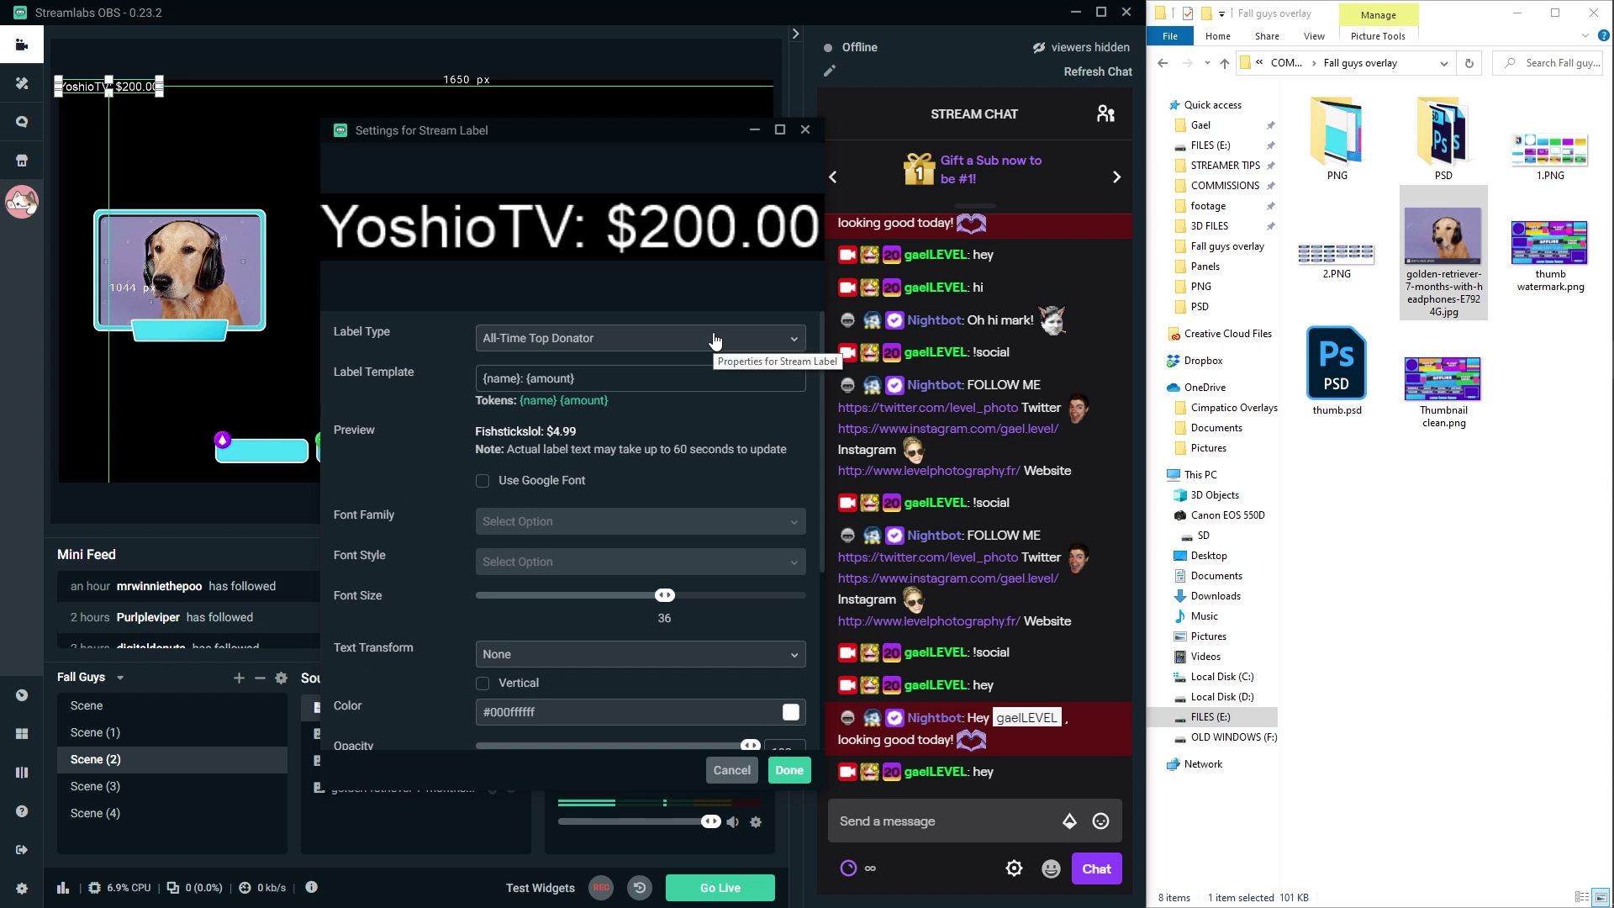
pyautogui.click(714, 340)
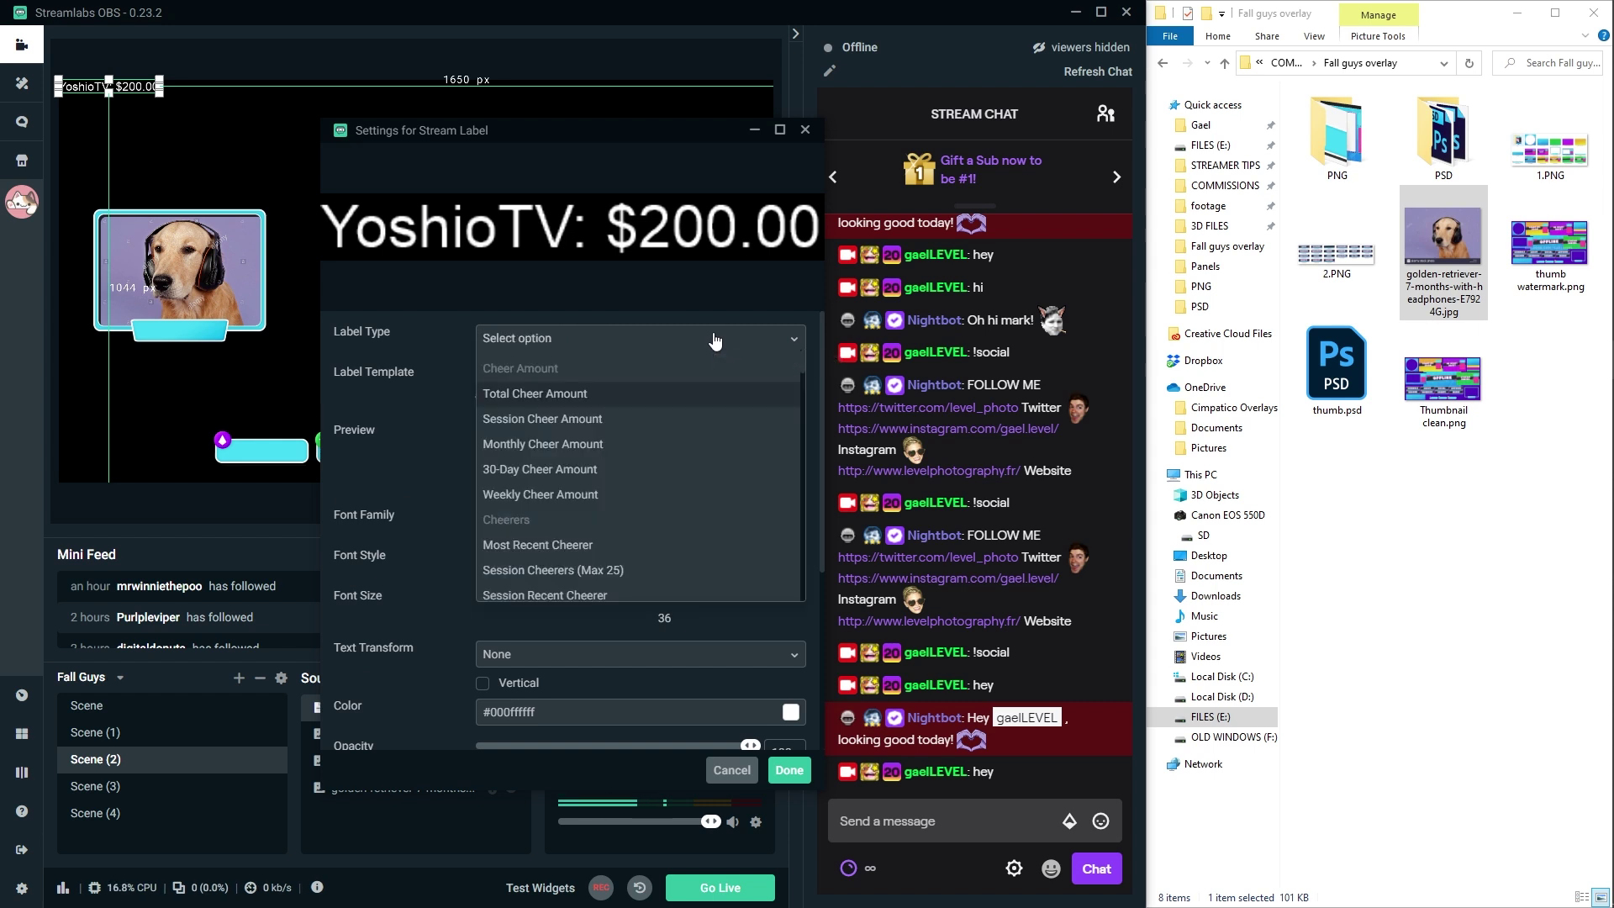
pyautogui.write('recent che')
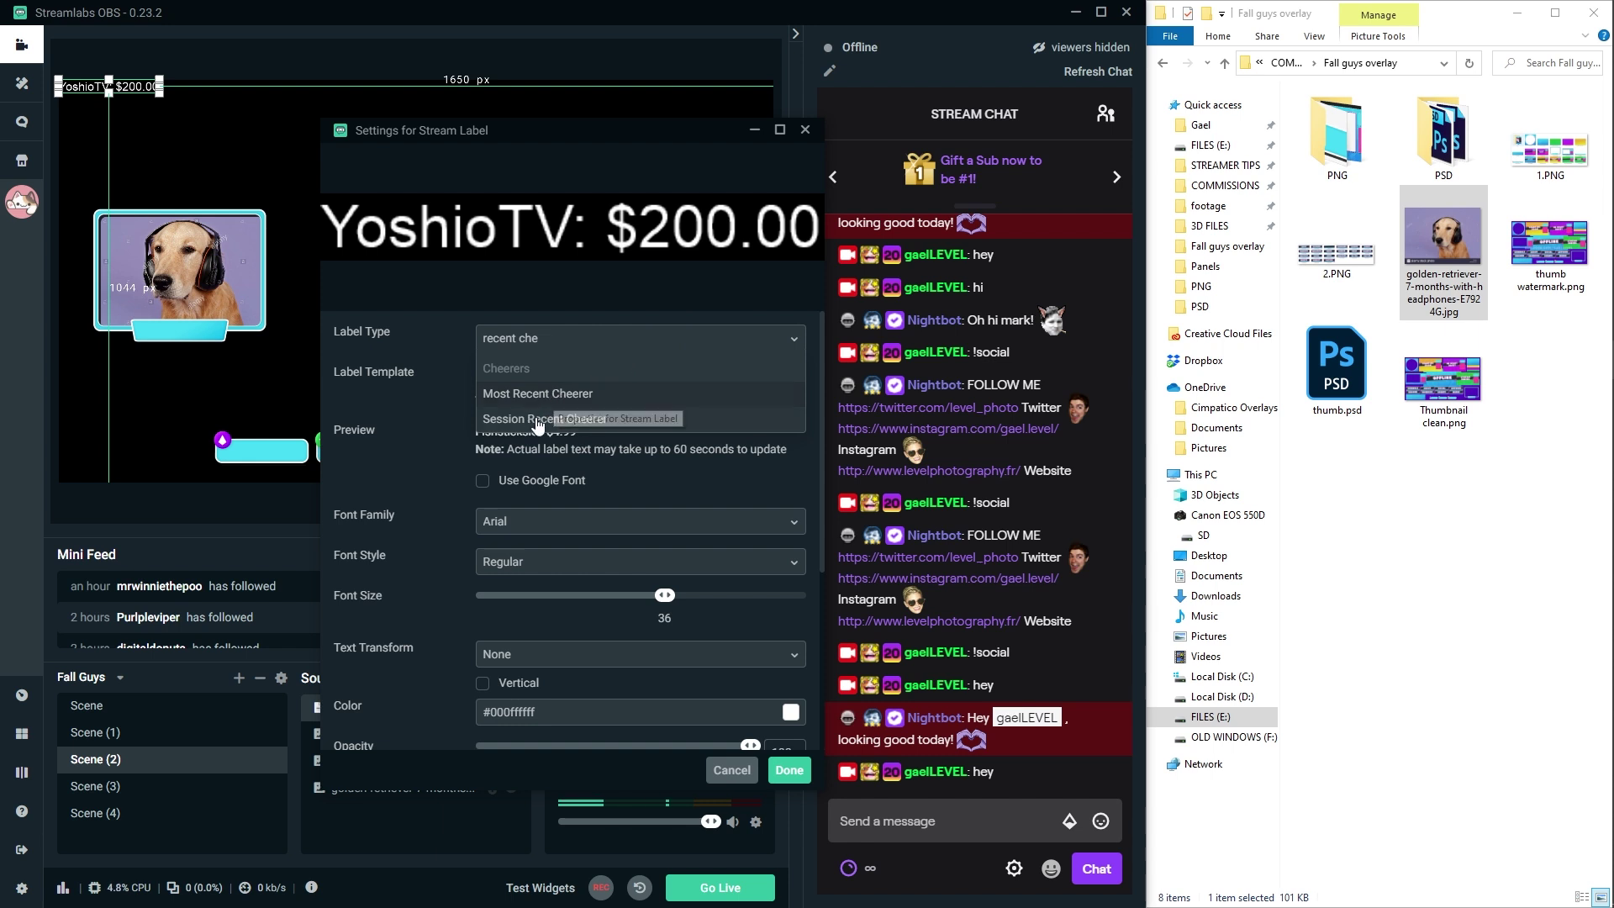
pyautogui.click(554, 393)
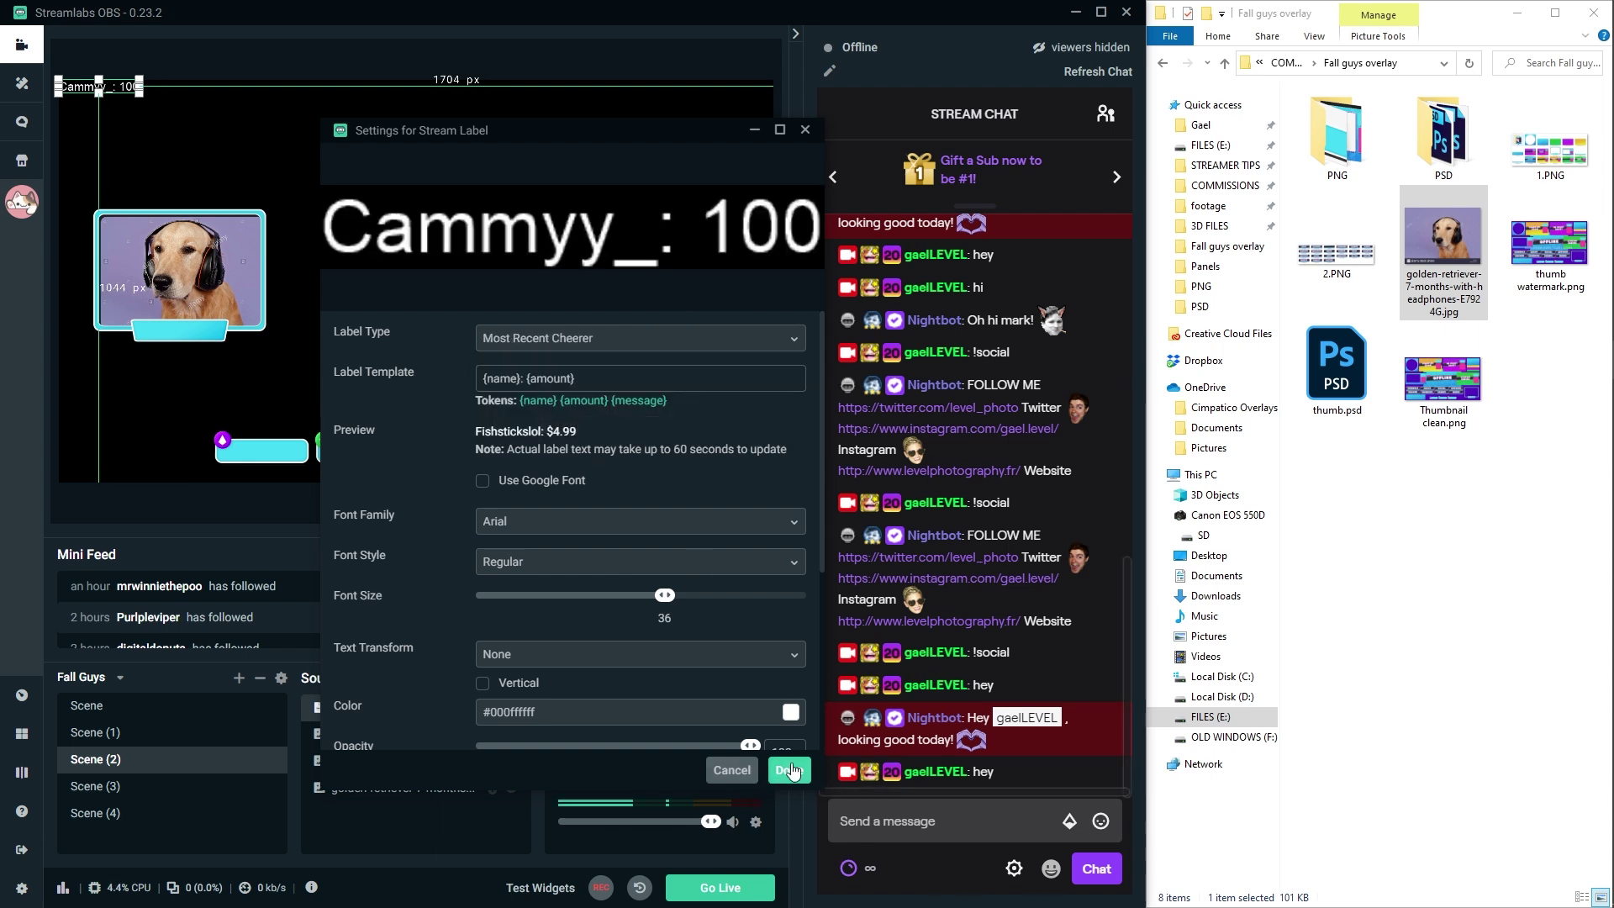
pyautogui.click(789, 770)
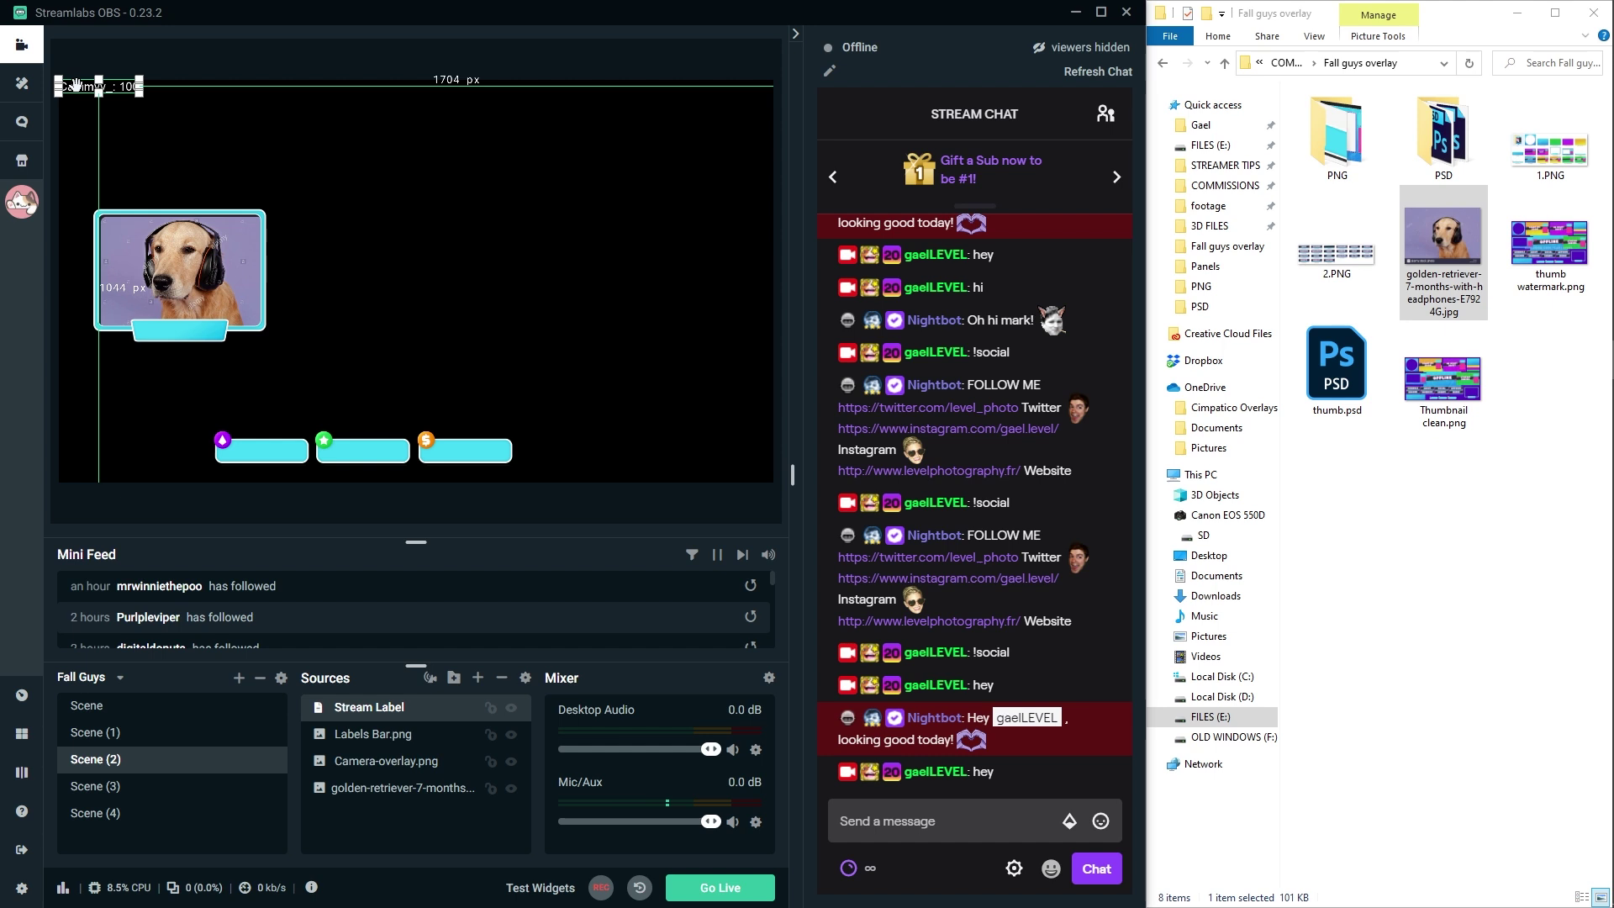
# Place the cheerer label on the first cyan bar and give it purple text.
pyautogui.moveTo(74, 87); pyautogui.dragTo(246, 452)
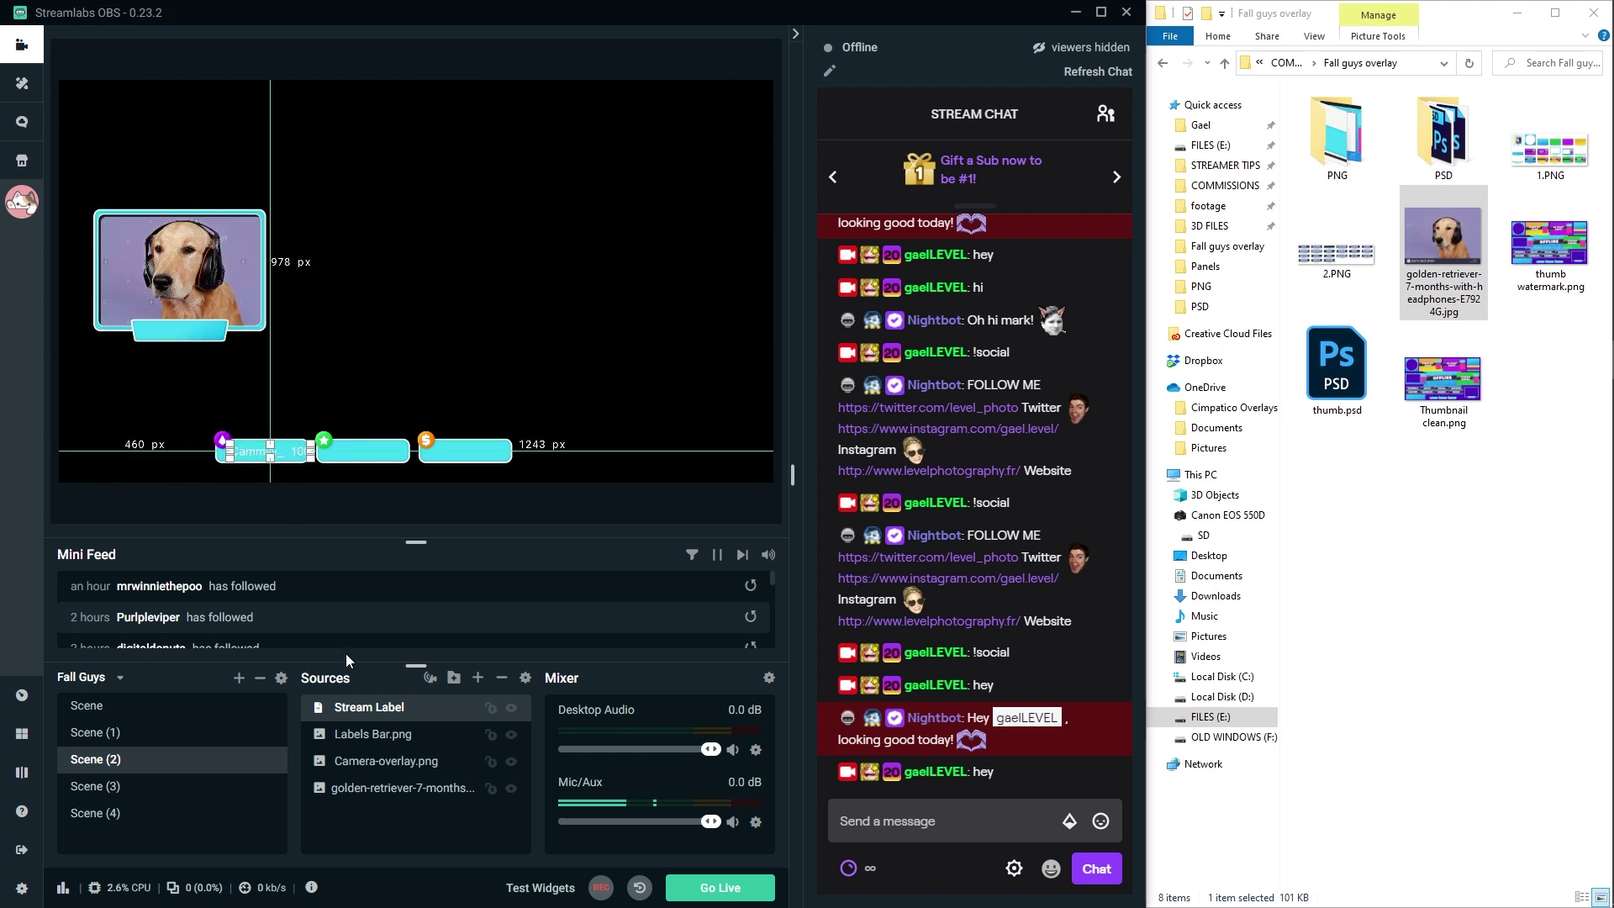
pyautogui.doubleClick(361, 708)
pyautogui.scroll(-5, 618, 565)
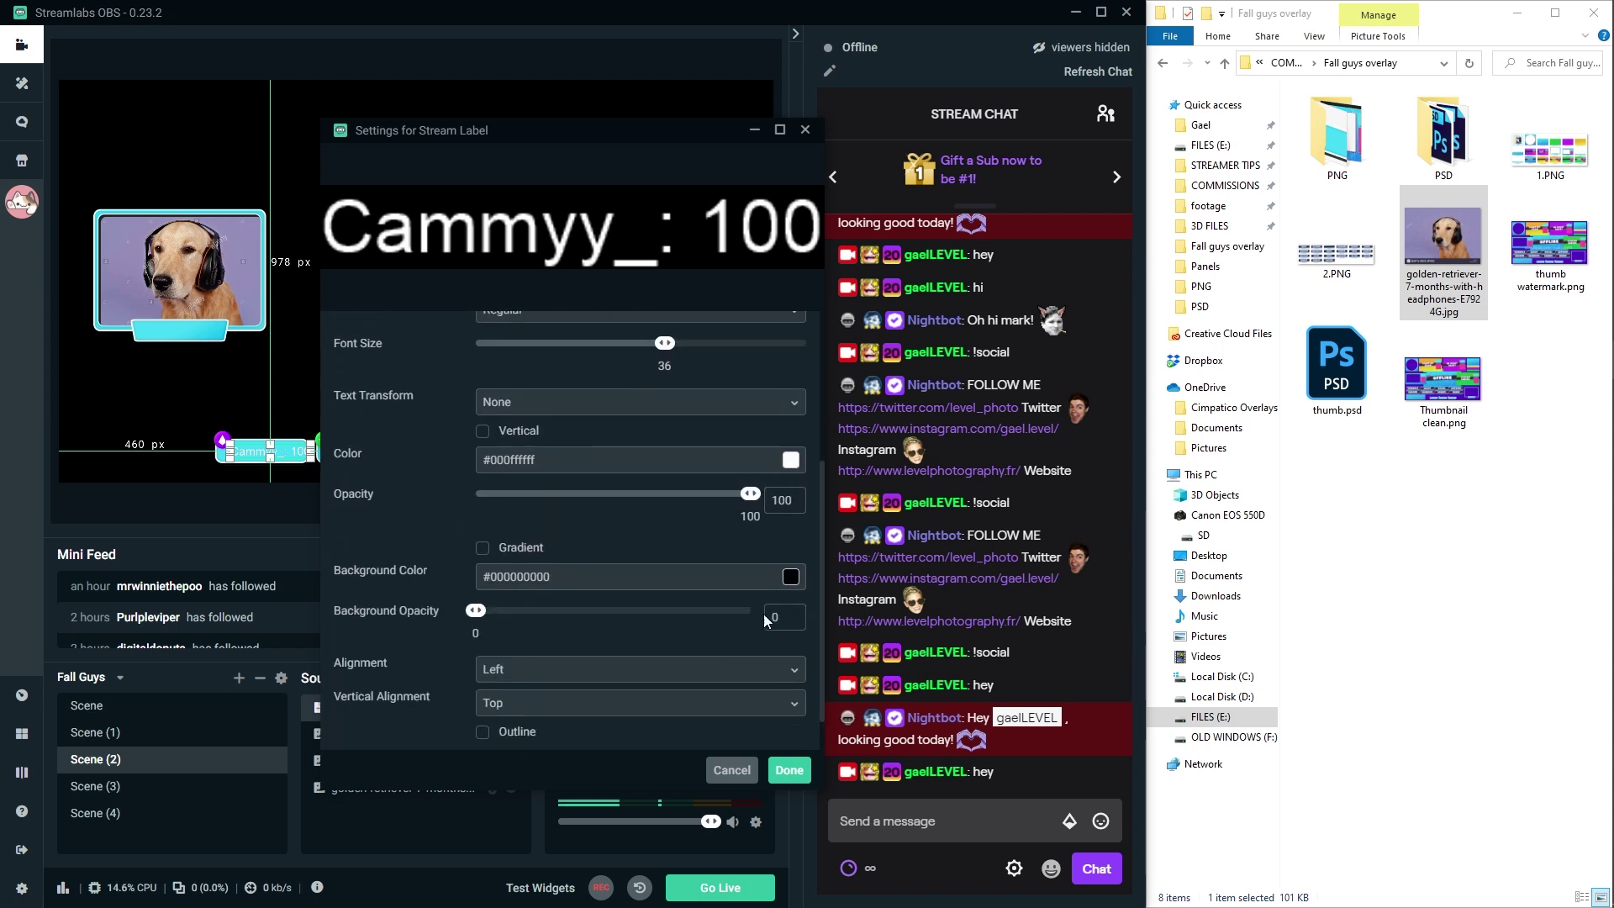
pyautogui.click(790, 460)
pyautogui.click(716, 685)
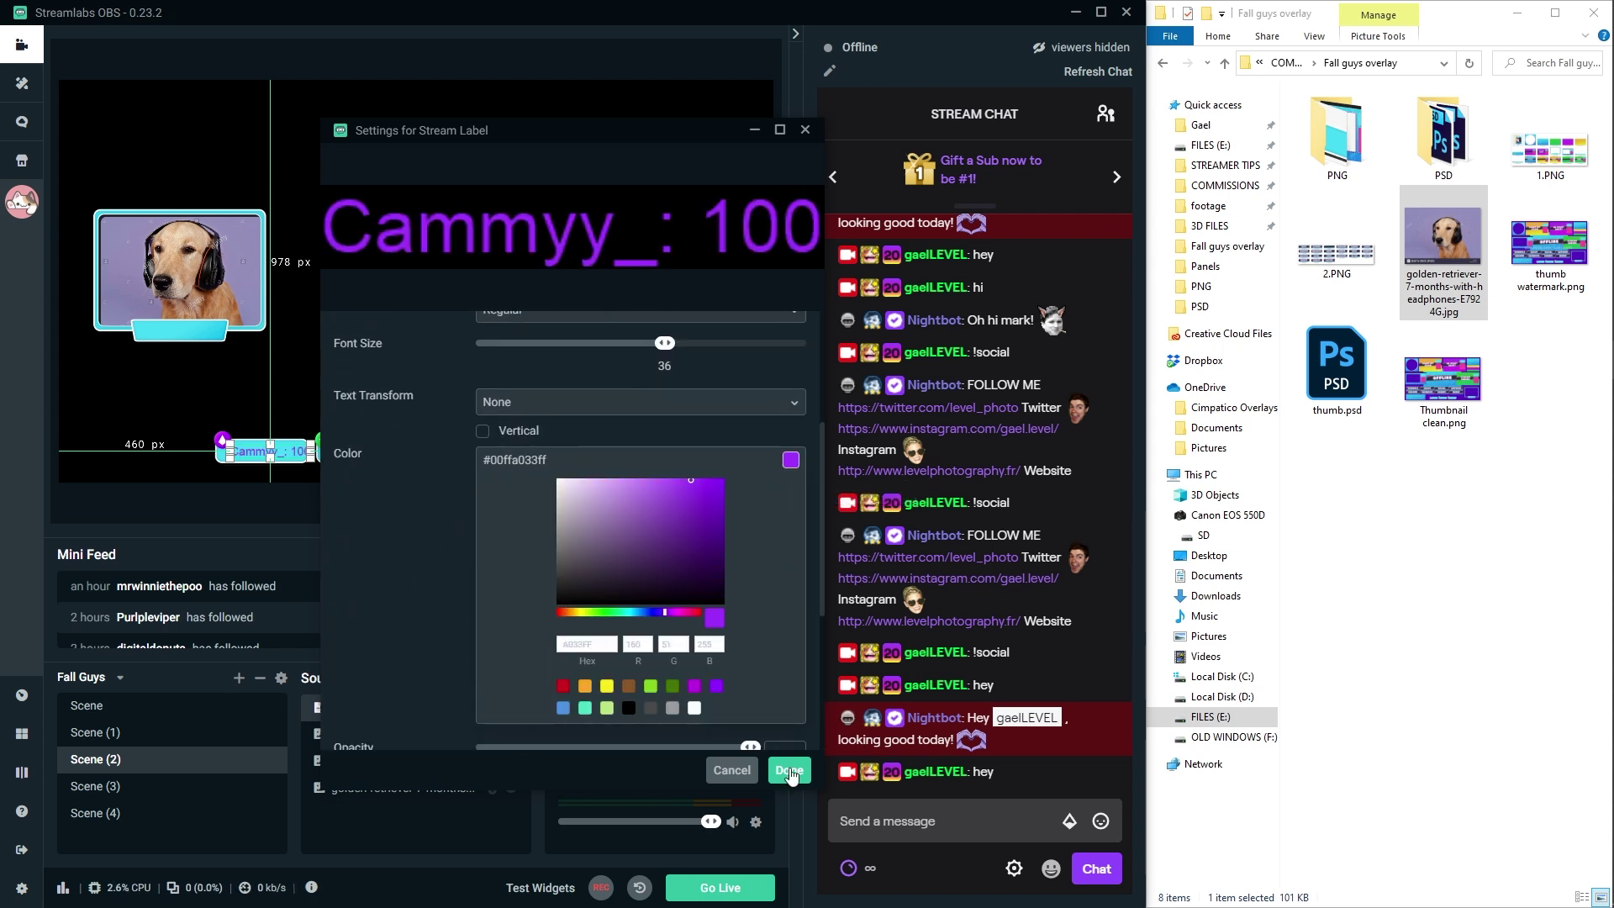
pyautogui.click(789, 769)
pyautogui.moveTo(248, 445); pyautogui.dragTo(243, 455)
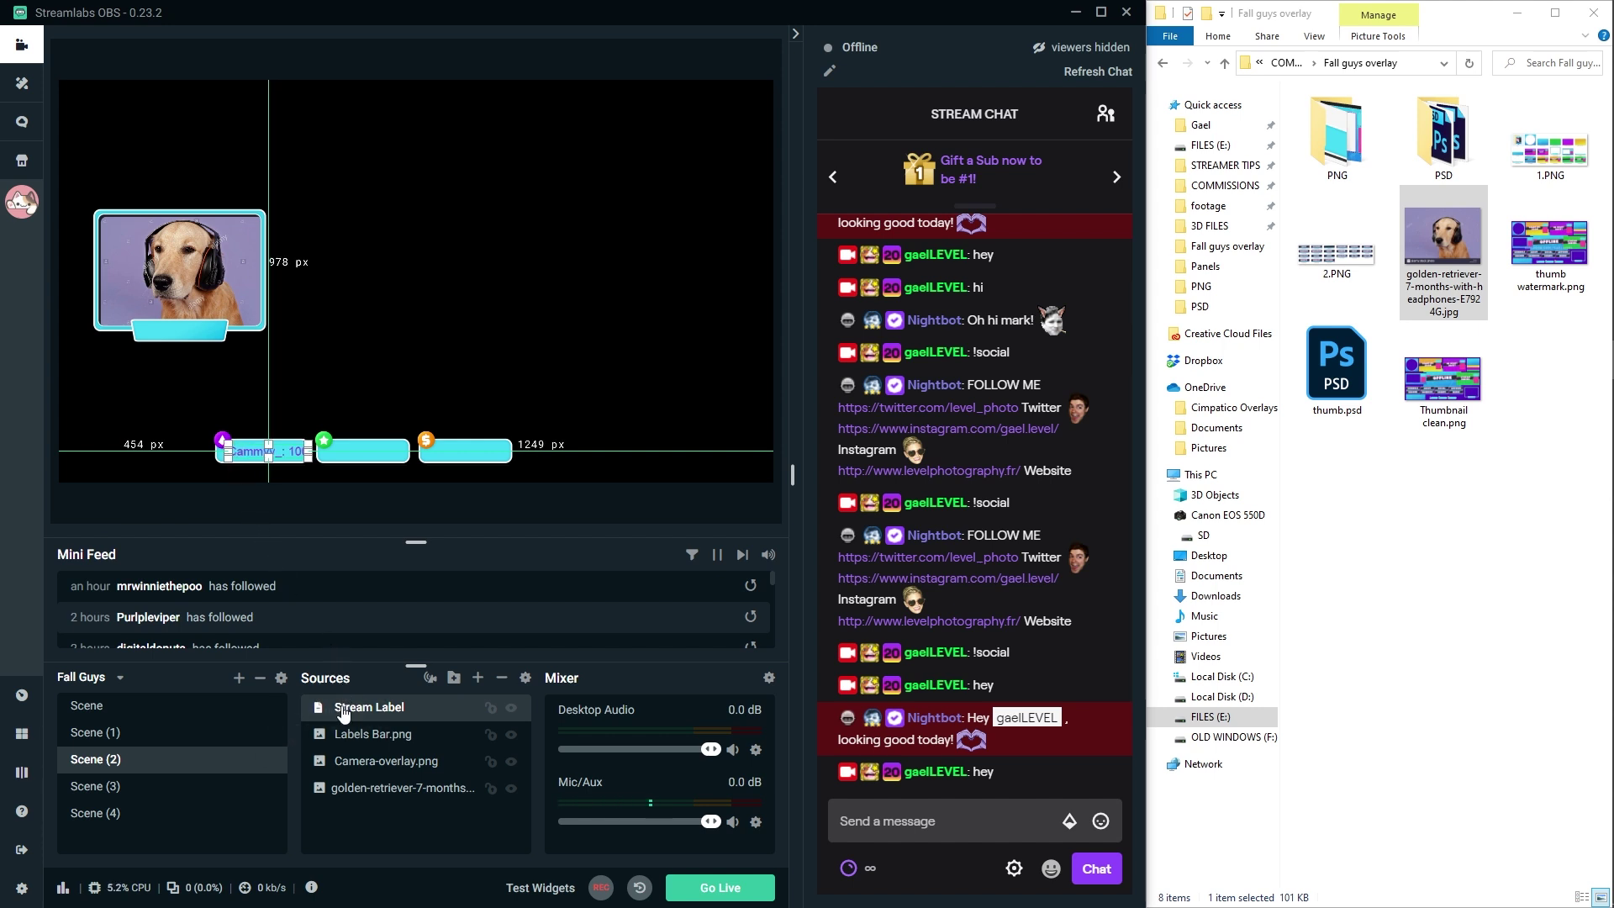
pyautogui.press('Left')
pyautogui.press('Left')
pyautogui.press('Left')
pyautogui.press('Left')
pyautogui.press('Left')
pyautogui.press('Left')
pyautogui.press('Left')
pyautogui.press('Left')
pyautogui.press('Left')
pyautogui.press('Left')
pyautogui.press('Left')
pyautogui.press('Left')
pyautogui.press('Left')
pyautogui.press('Left')
pyautogui.press('Left')
pyautogui.press('Left')
pyautogui.press('Left')
pyautogui.press('Left')
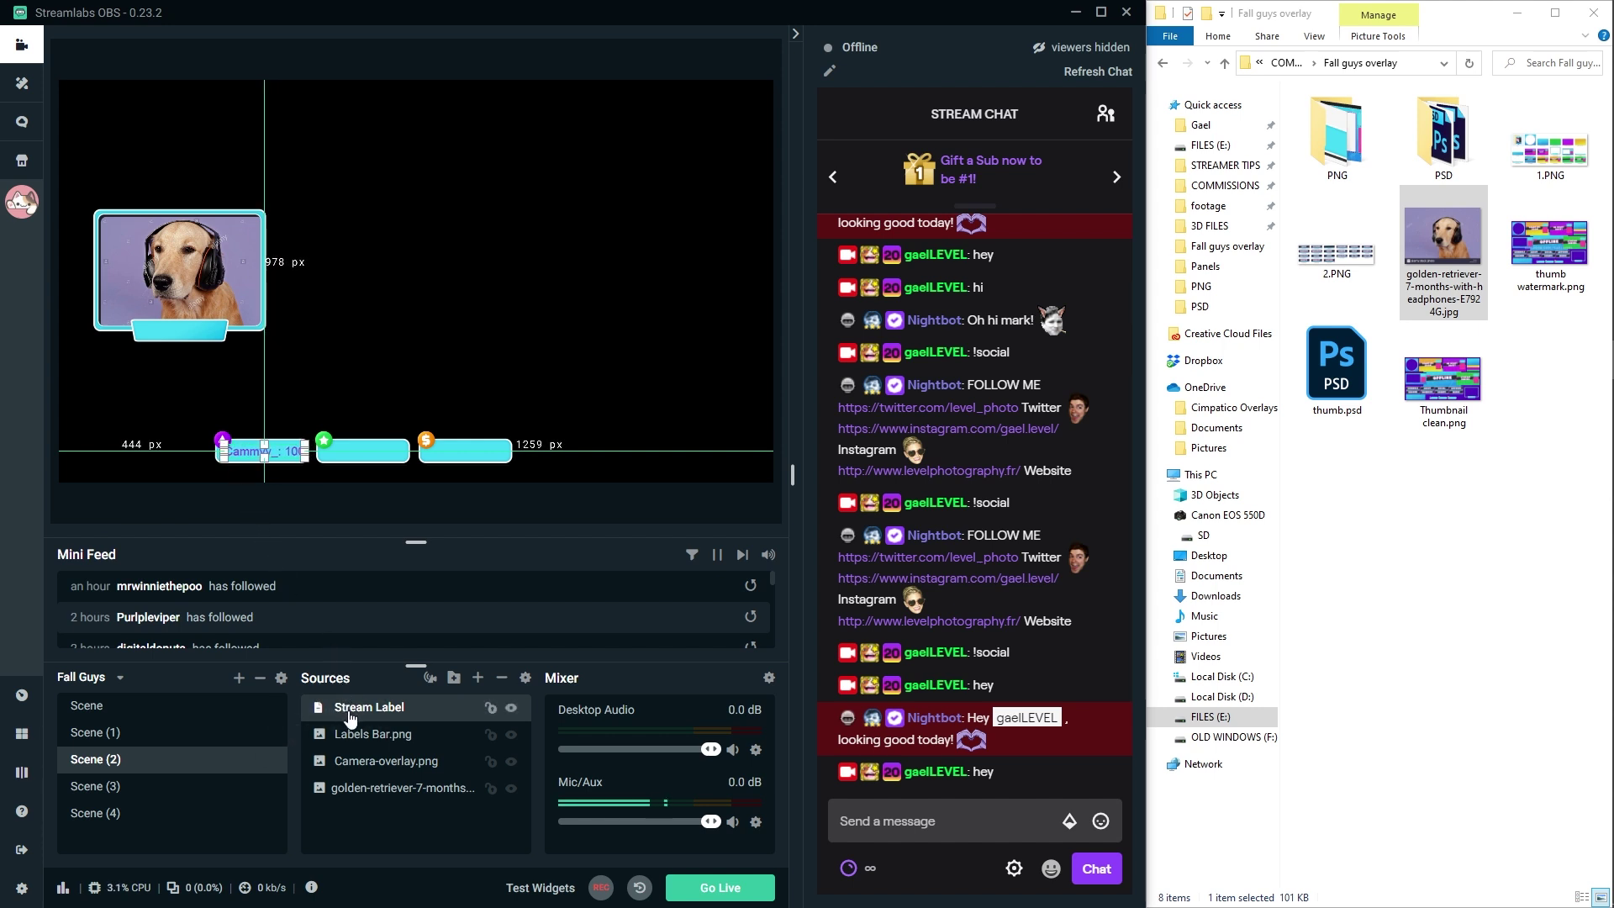
pyautogui.press('Right')
pyautogui.press('Right')
pyautogui.press('Right')
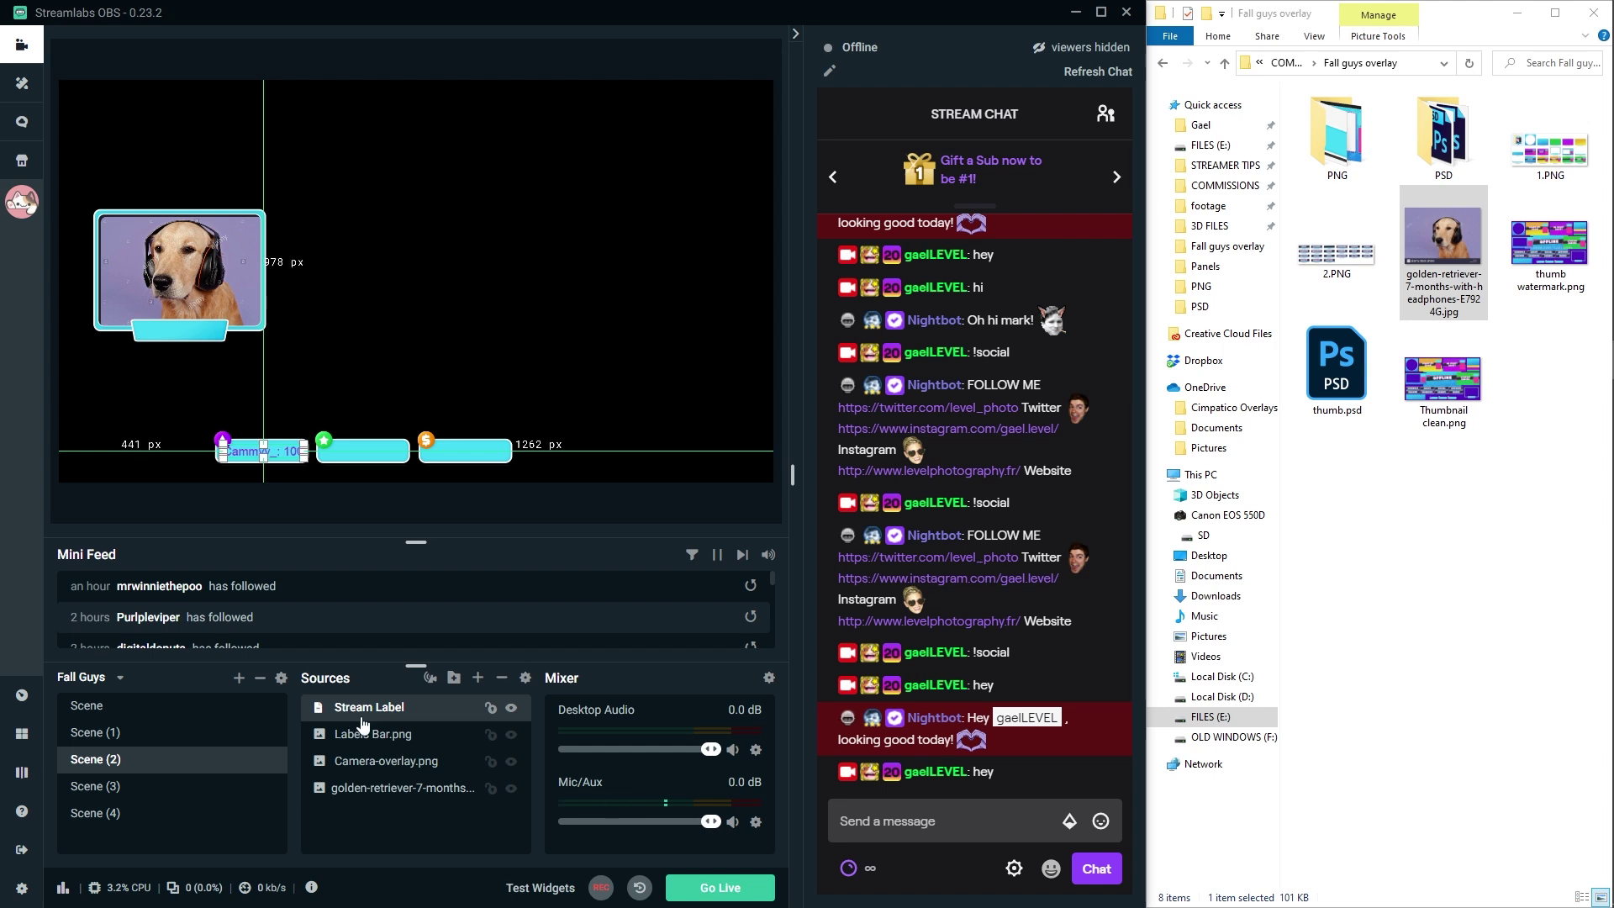
# Add a Scroll filter to the Stream Label from its Filters window.
pyautogui.rightClick(365, 713)
pyautogui.click(417, 502)
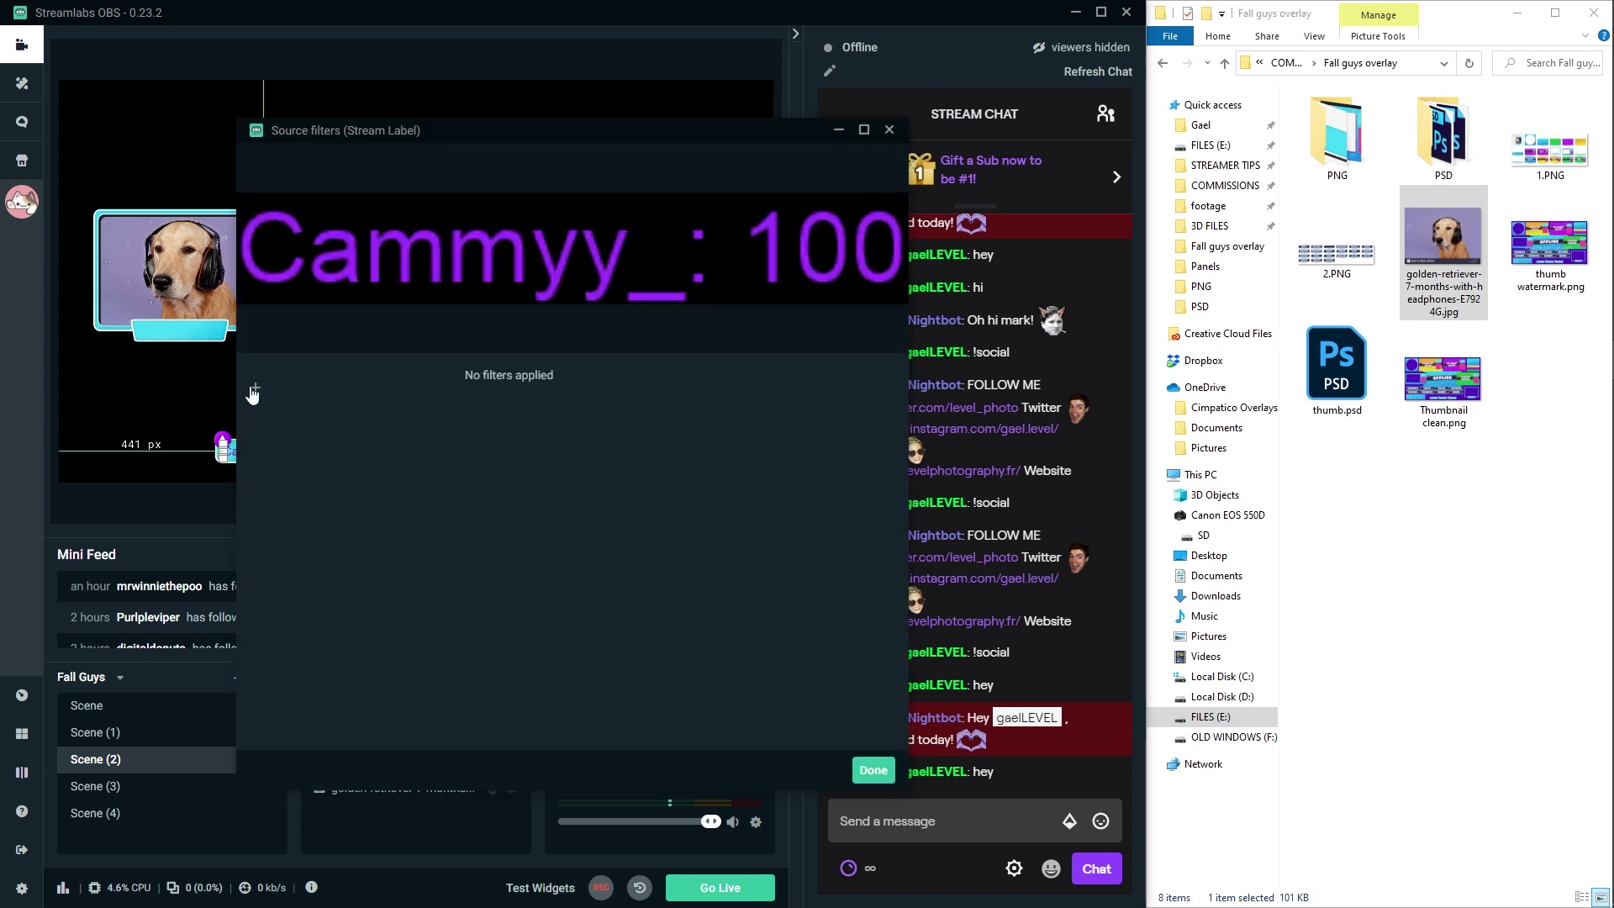
pyautogui.click(253, 389)
pyautogui.click(442, 363)
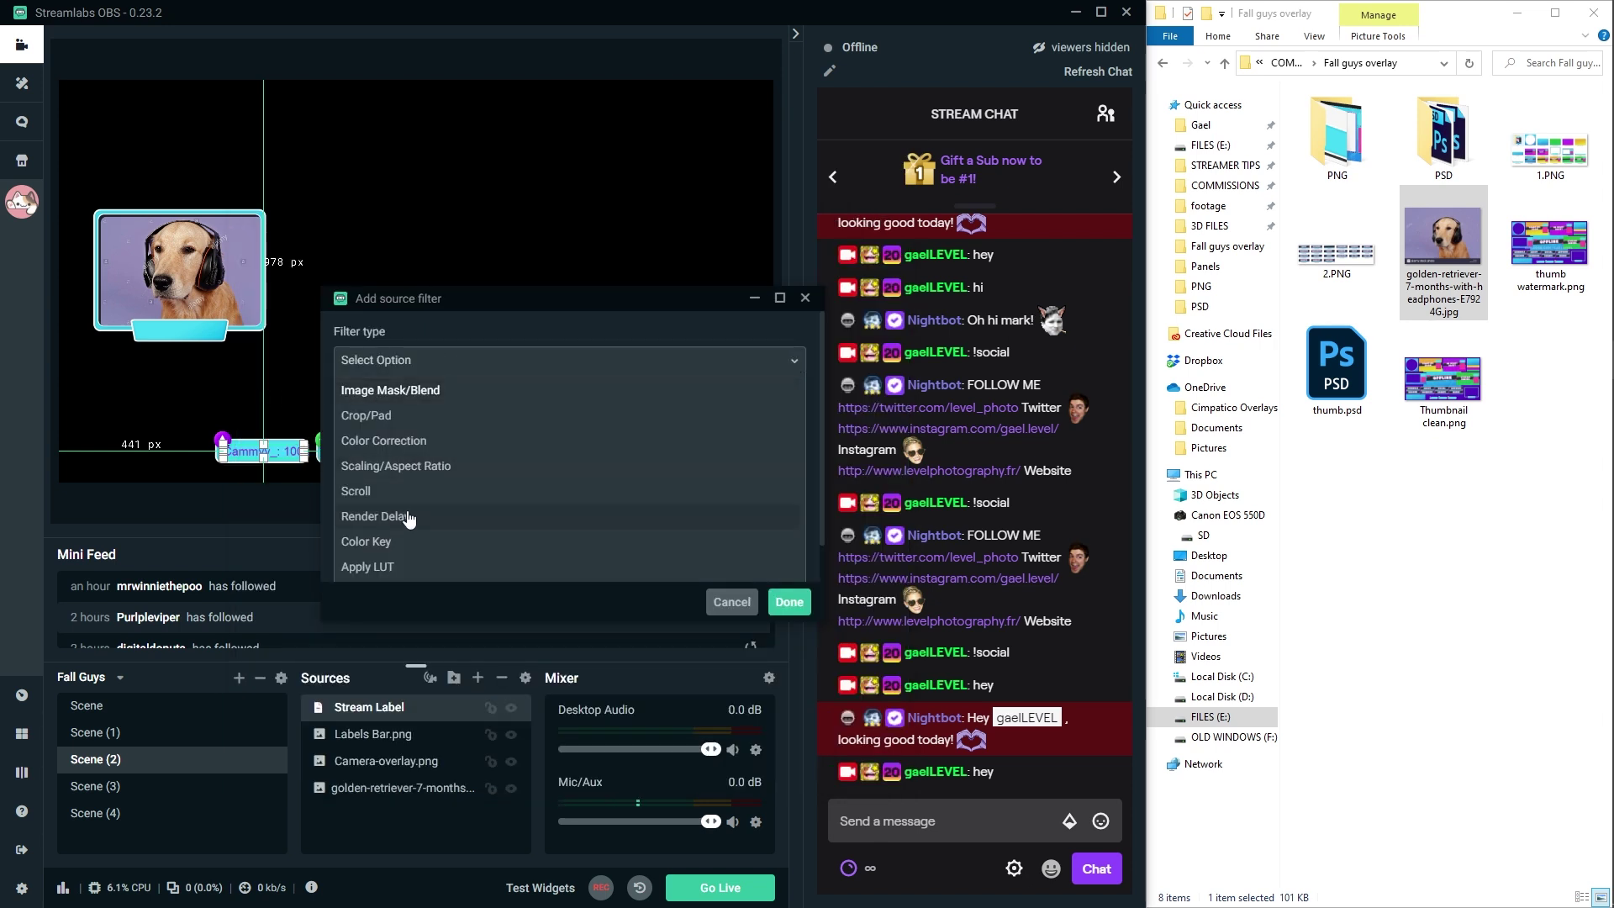
pyautogui.click(411, 495)
pyautogui.click(790, 602)
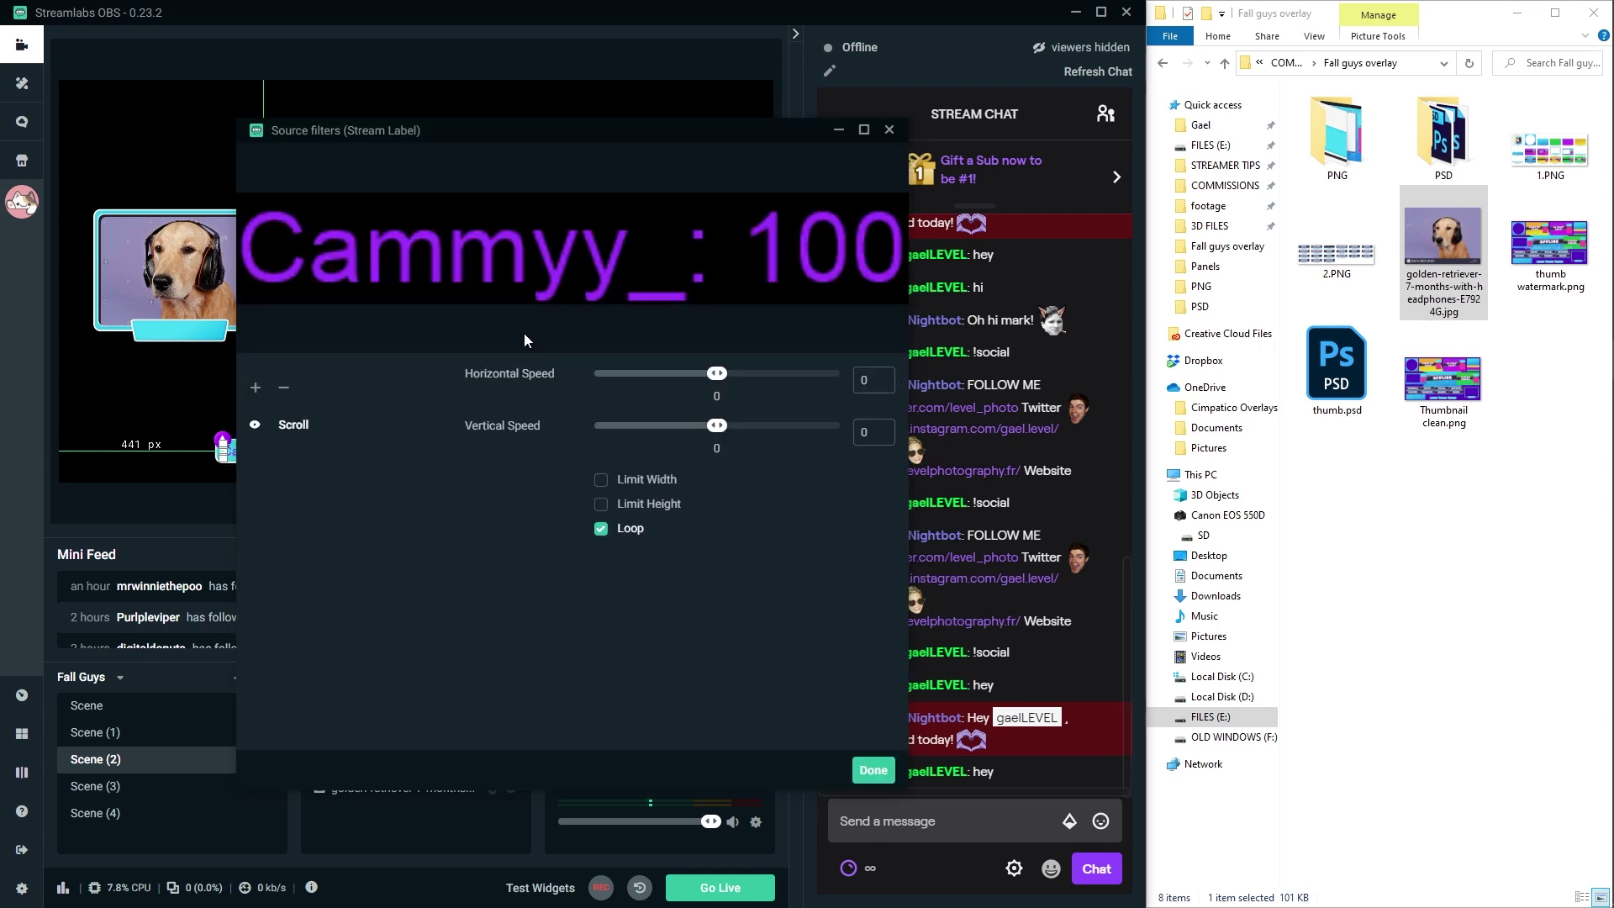
# Set the Scroll filter's horizontal speed to 18 and limit its width to 210.
pyautogui.click(721, 377)
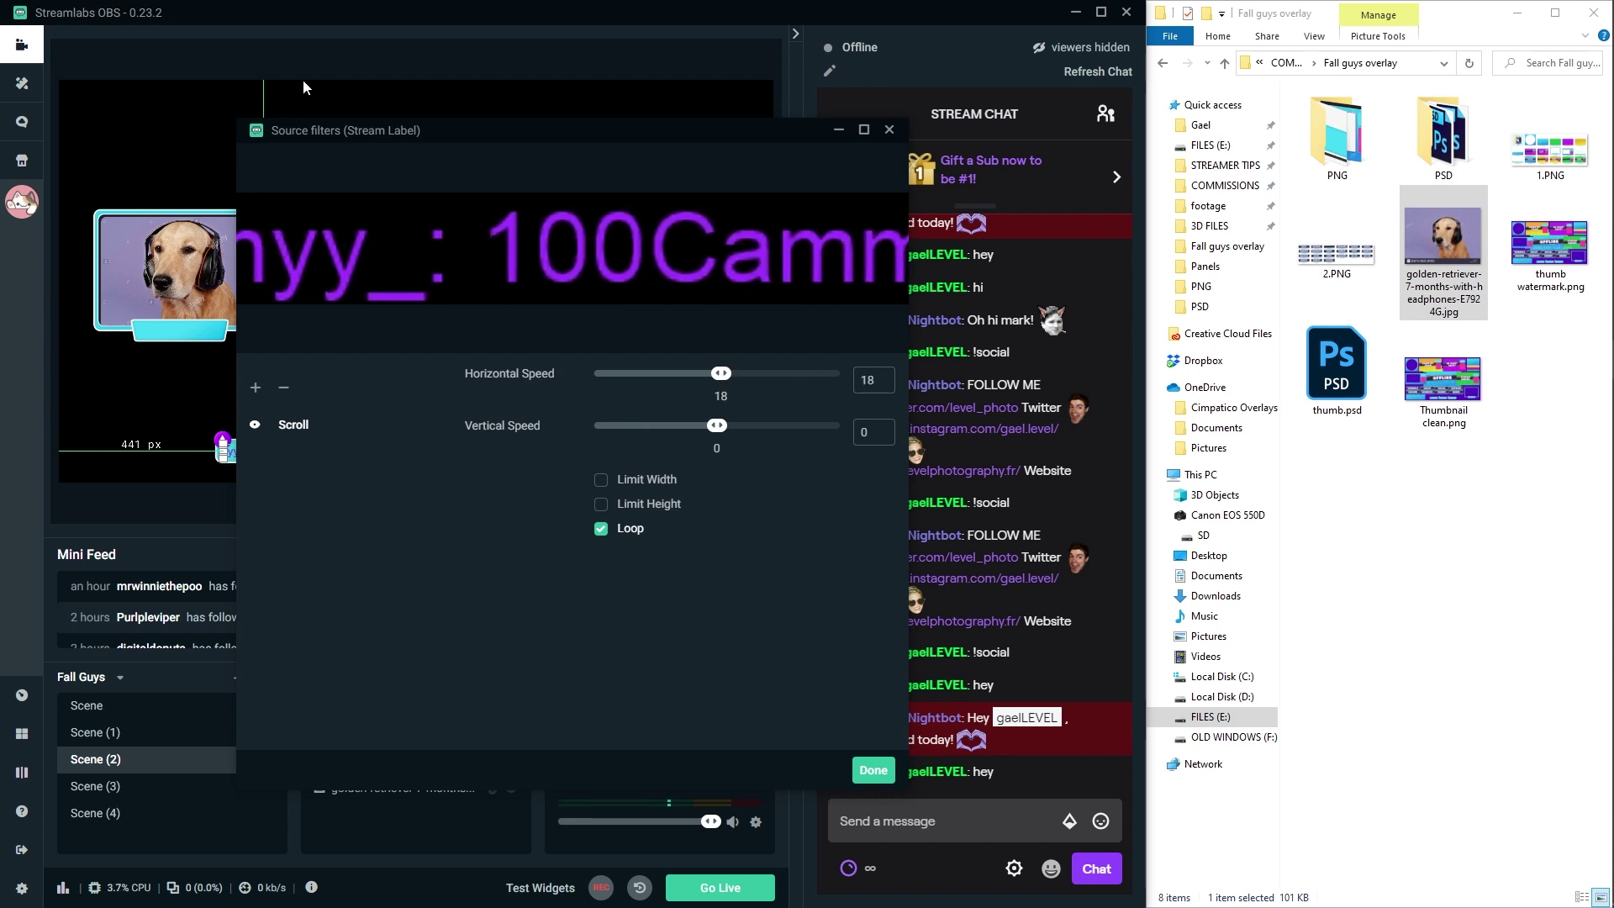
pyautogui.moveTo(300, 128); pyautogui.dragTo(637, 101)
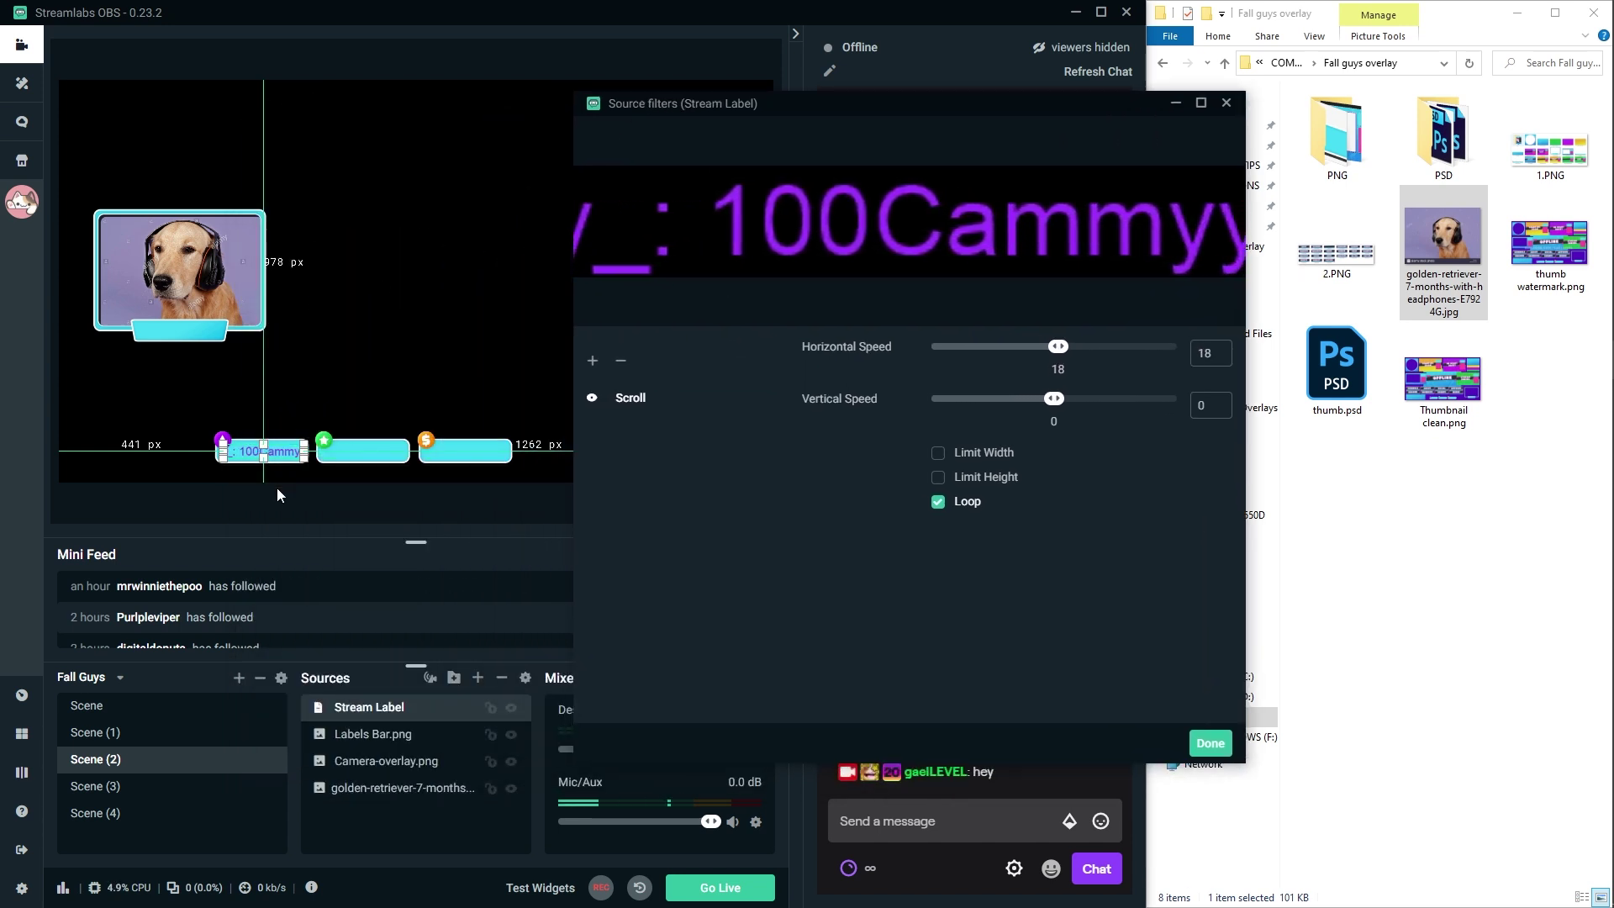
pyautogui.click(939, 456)
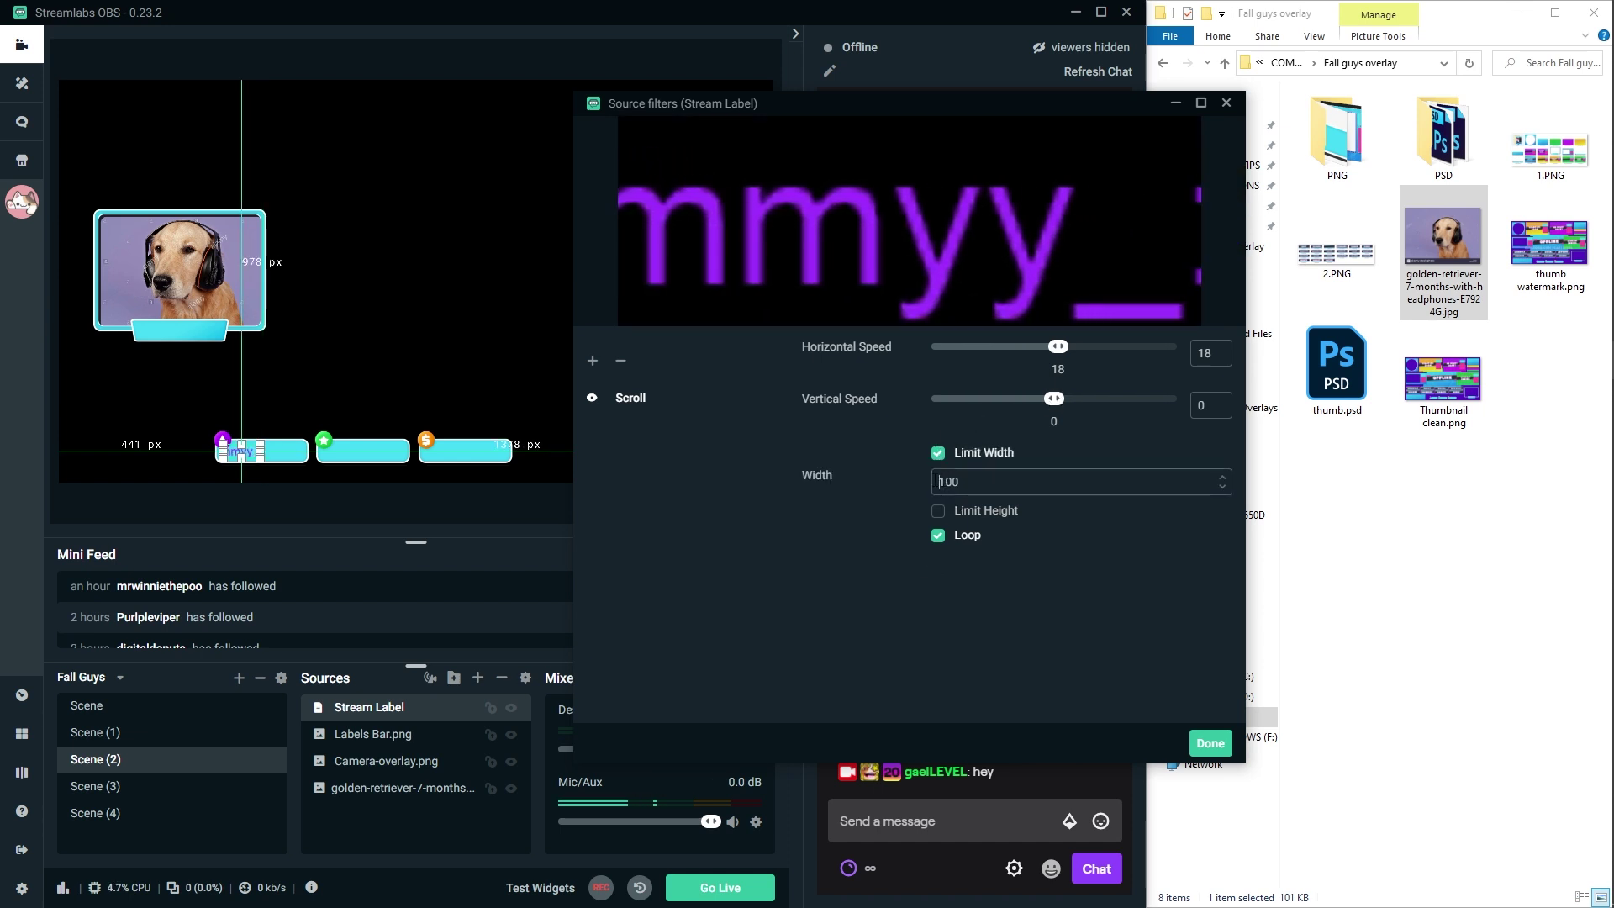
pyautogui.moveTo(938, 481); pyautogui.dragTo(944, 482)
pyautogui.write('3')
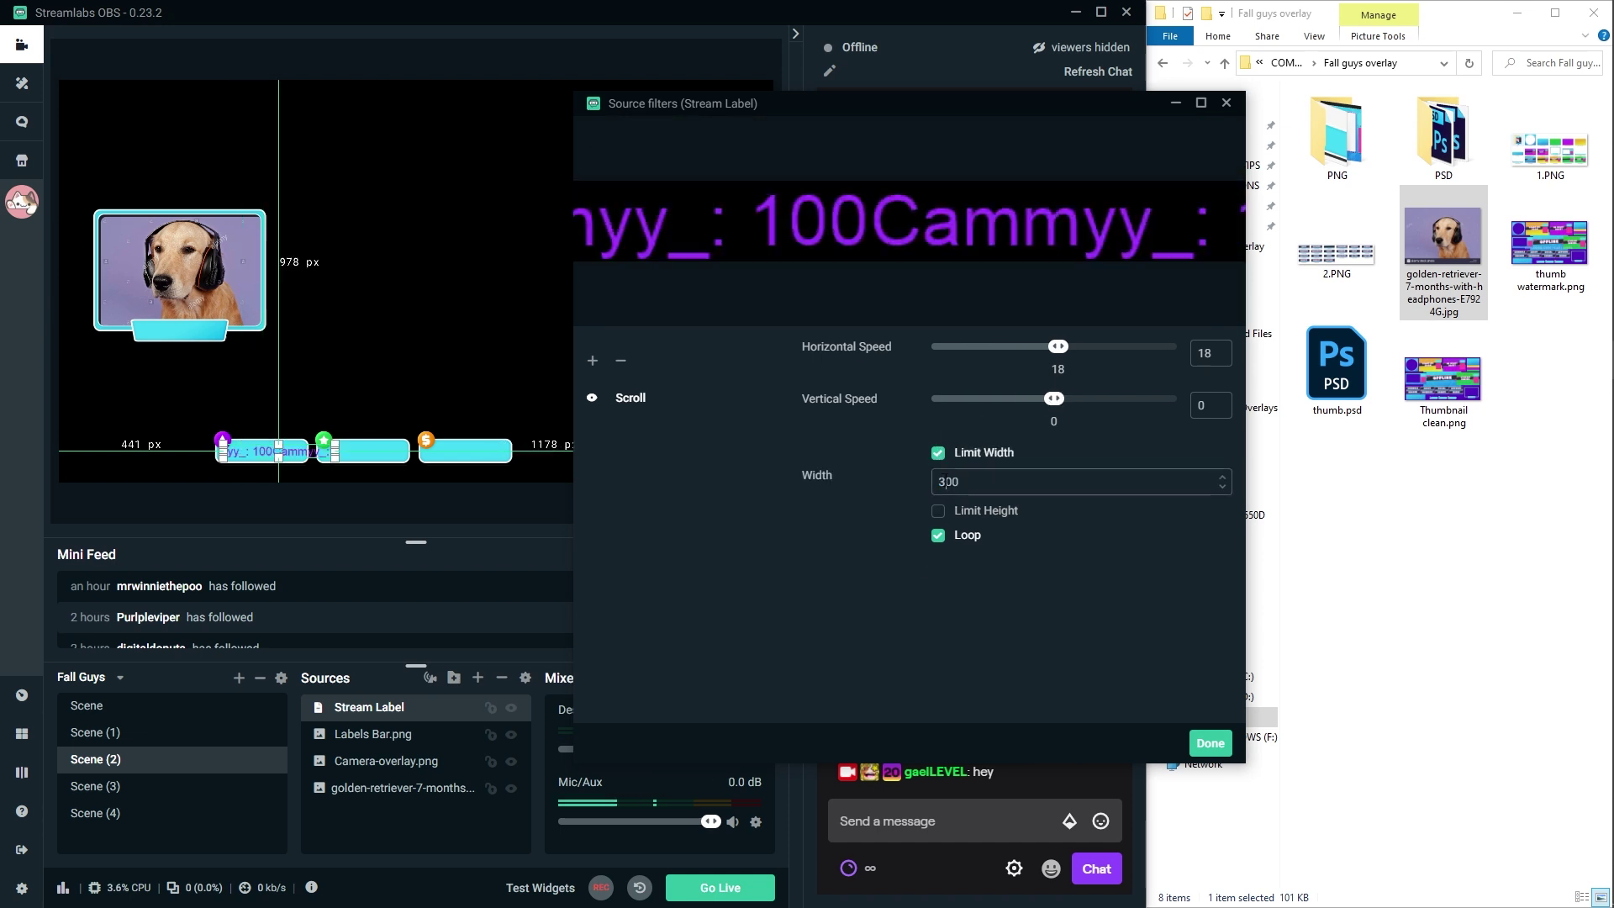
pyautogui.press('BackSpace')
pyautogui.press('Delete')
pyautogui.write('210')
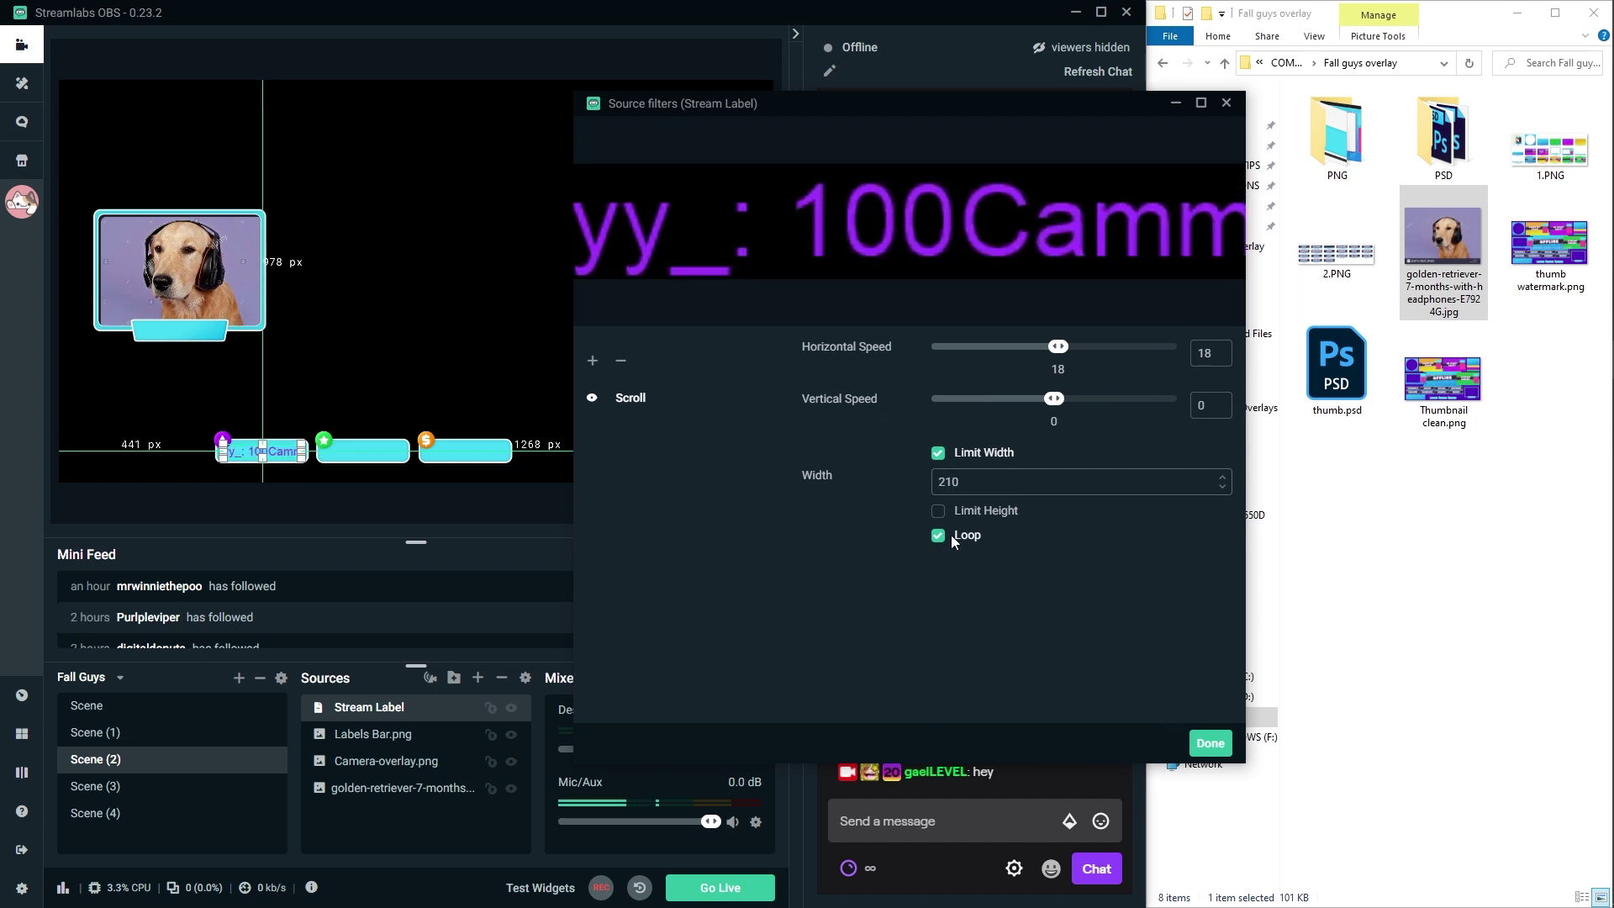
pyautogui.click(1210, 743)
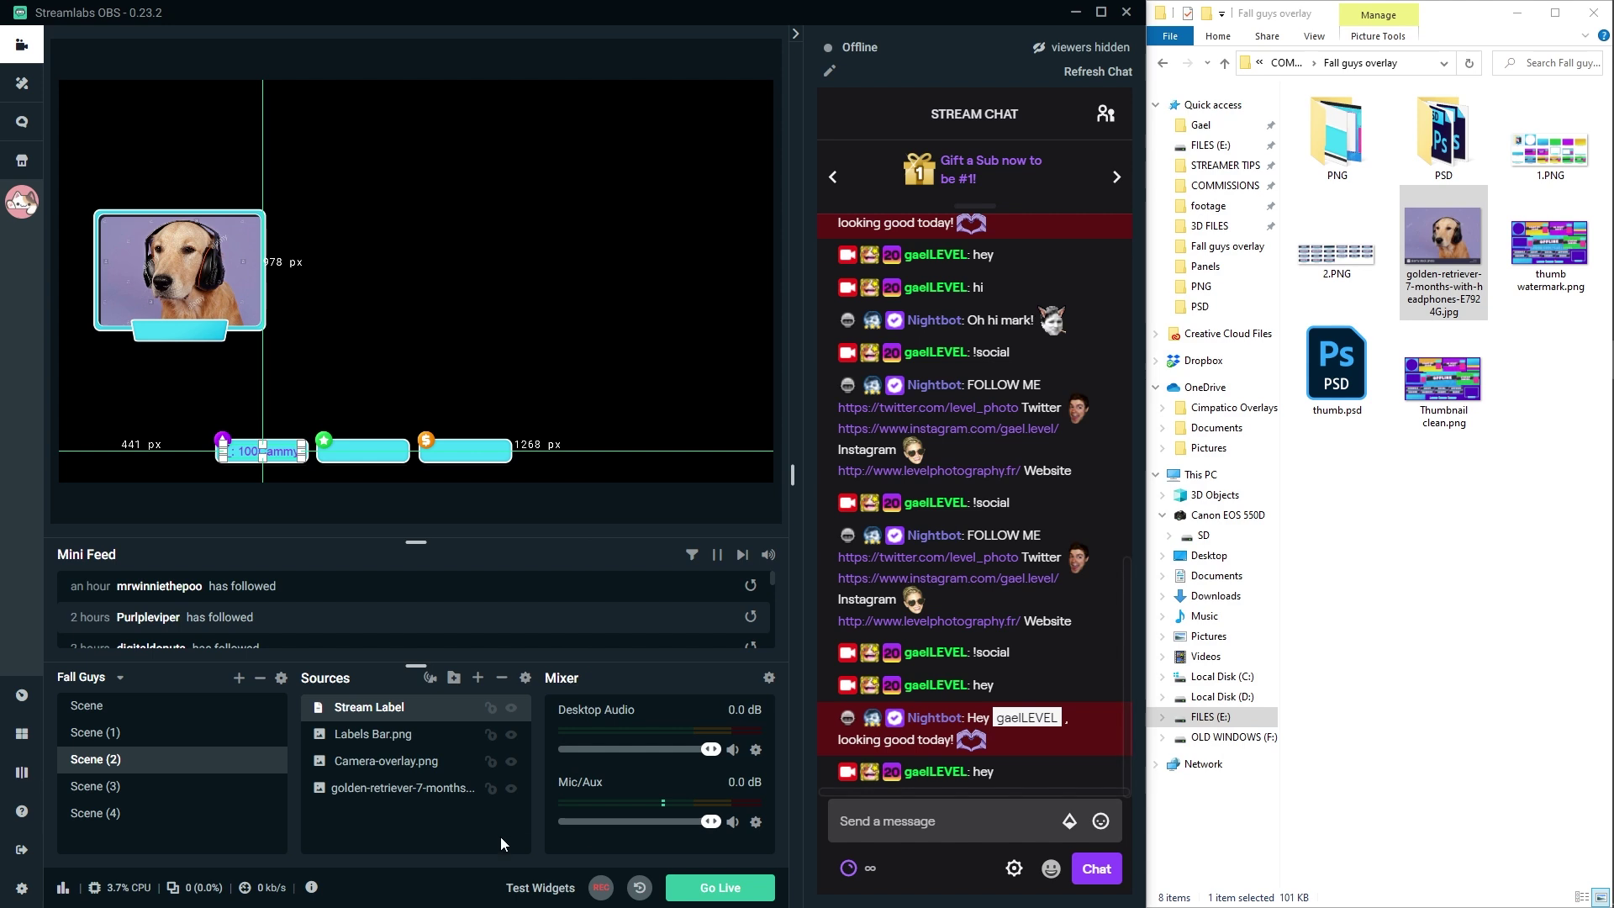
# Copy the Stream Label and paste two duplicates onto the second and third cyan bars.
pyautogui.rightClick(387, 709)
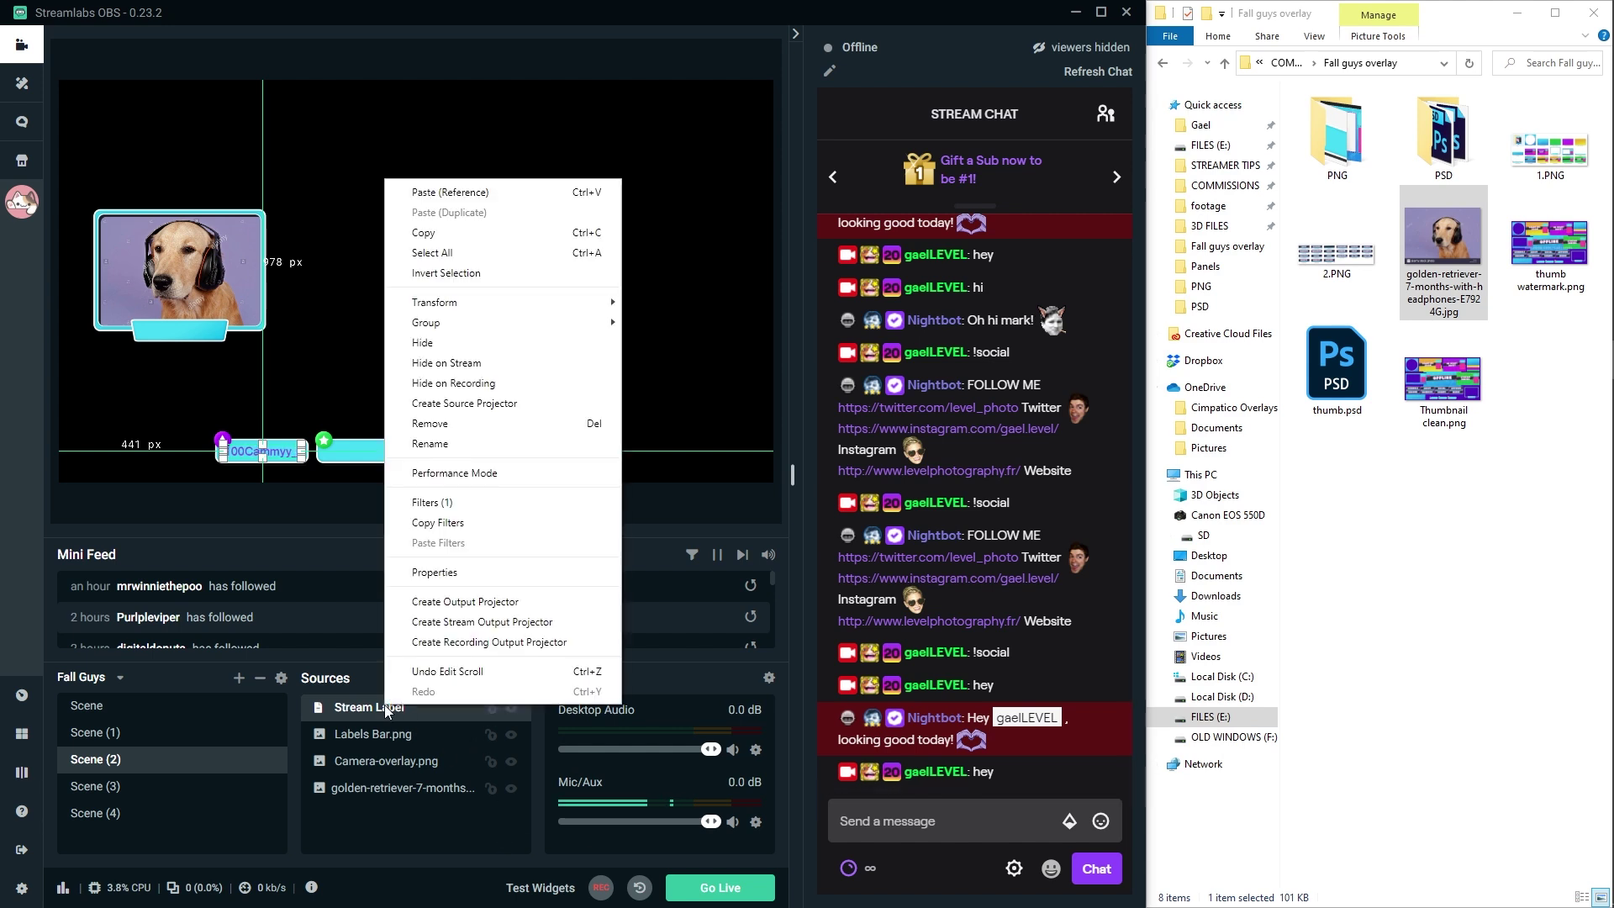
pyautogui.click(425, 241)
pyautogui.rightClick(381, 816)
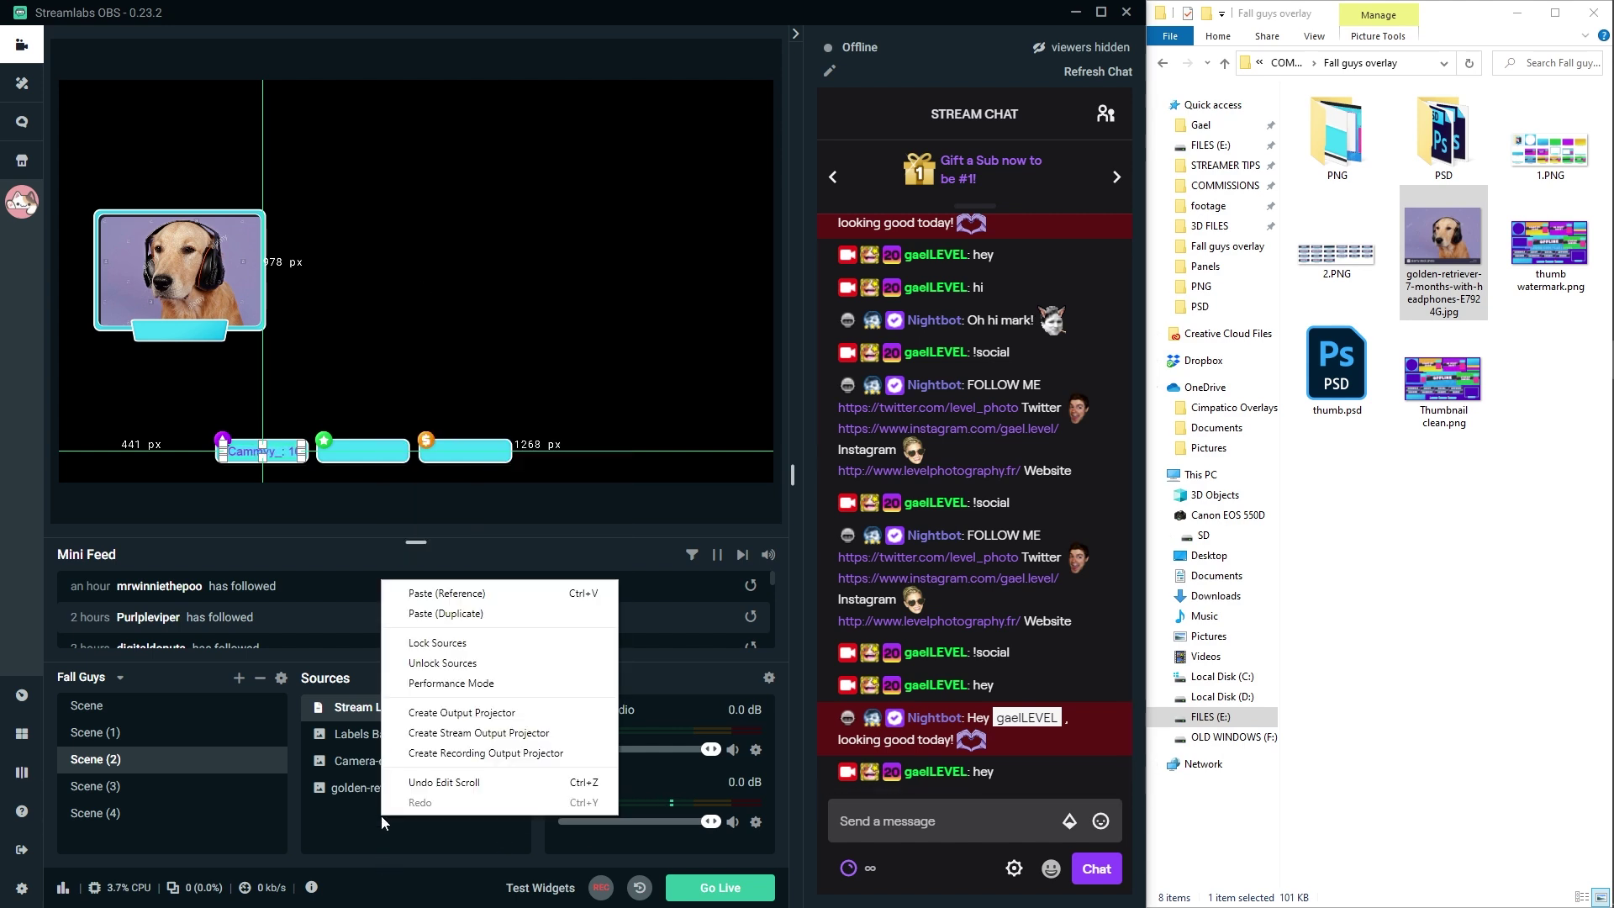
pyautogui.click(420, 614)
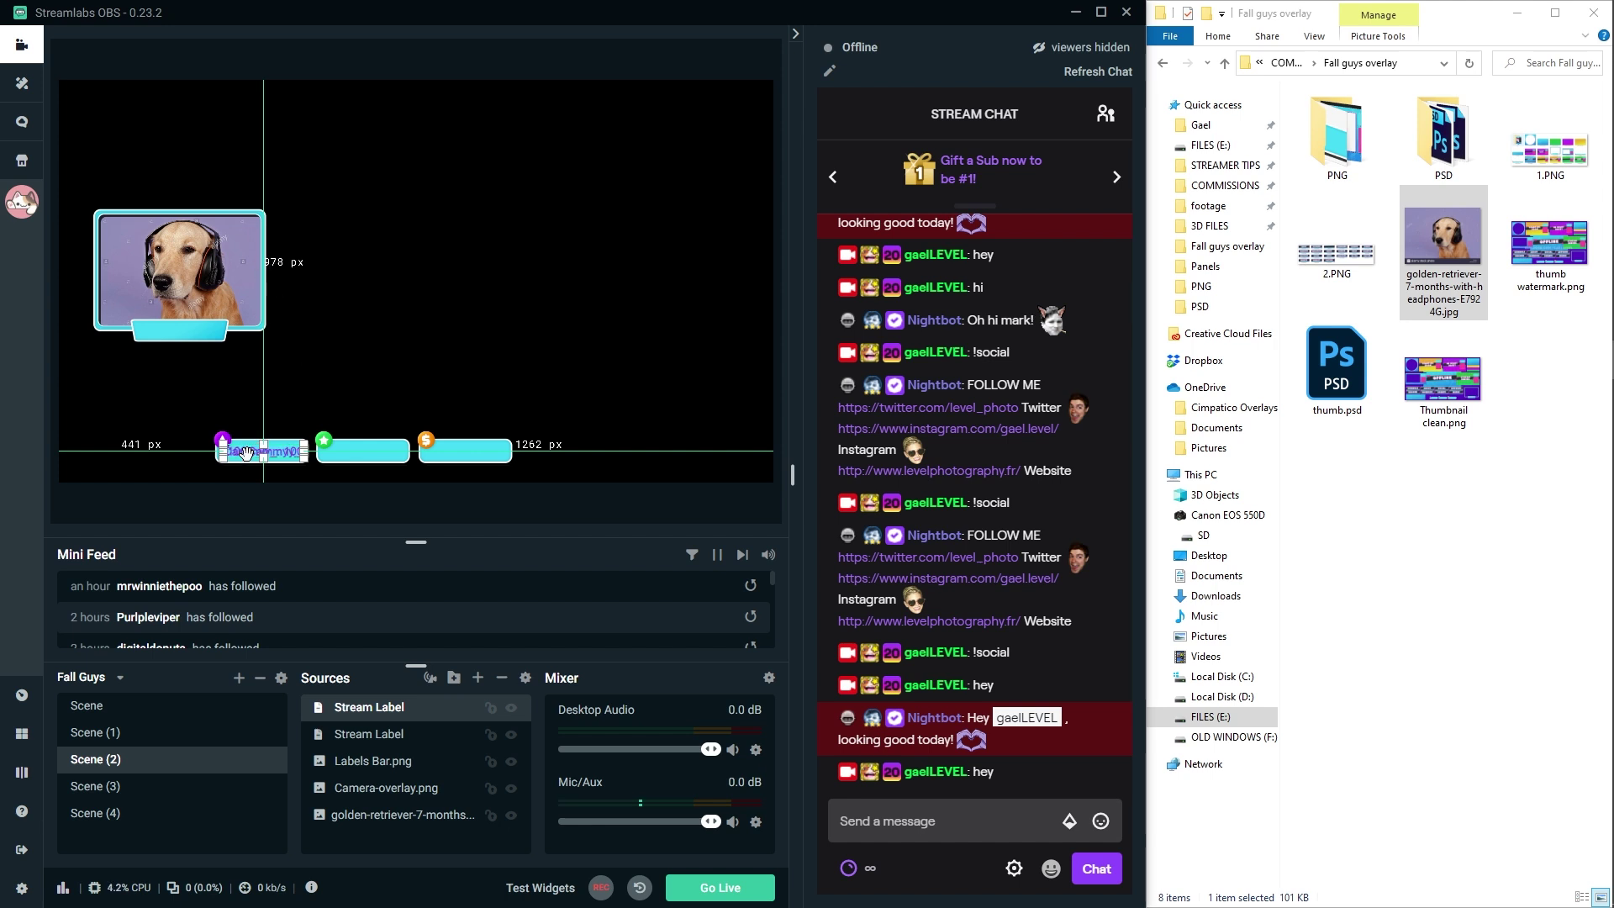
pyautogui.moveTo(246, 454); pyautogui.dragTo(348, 454)
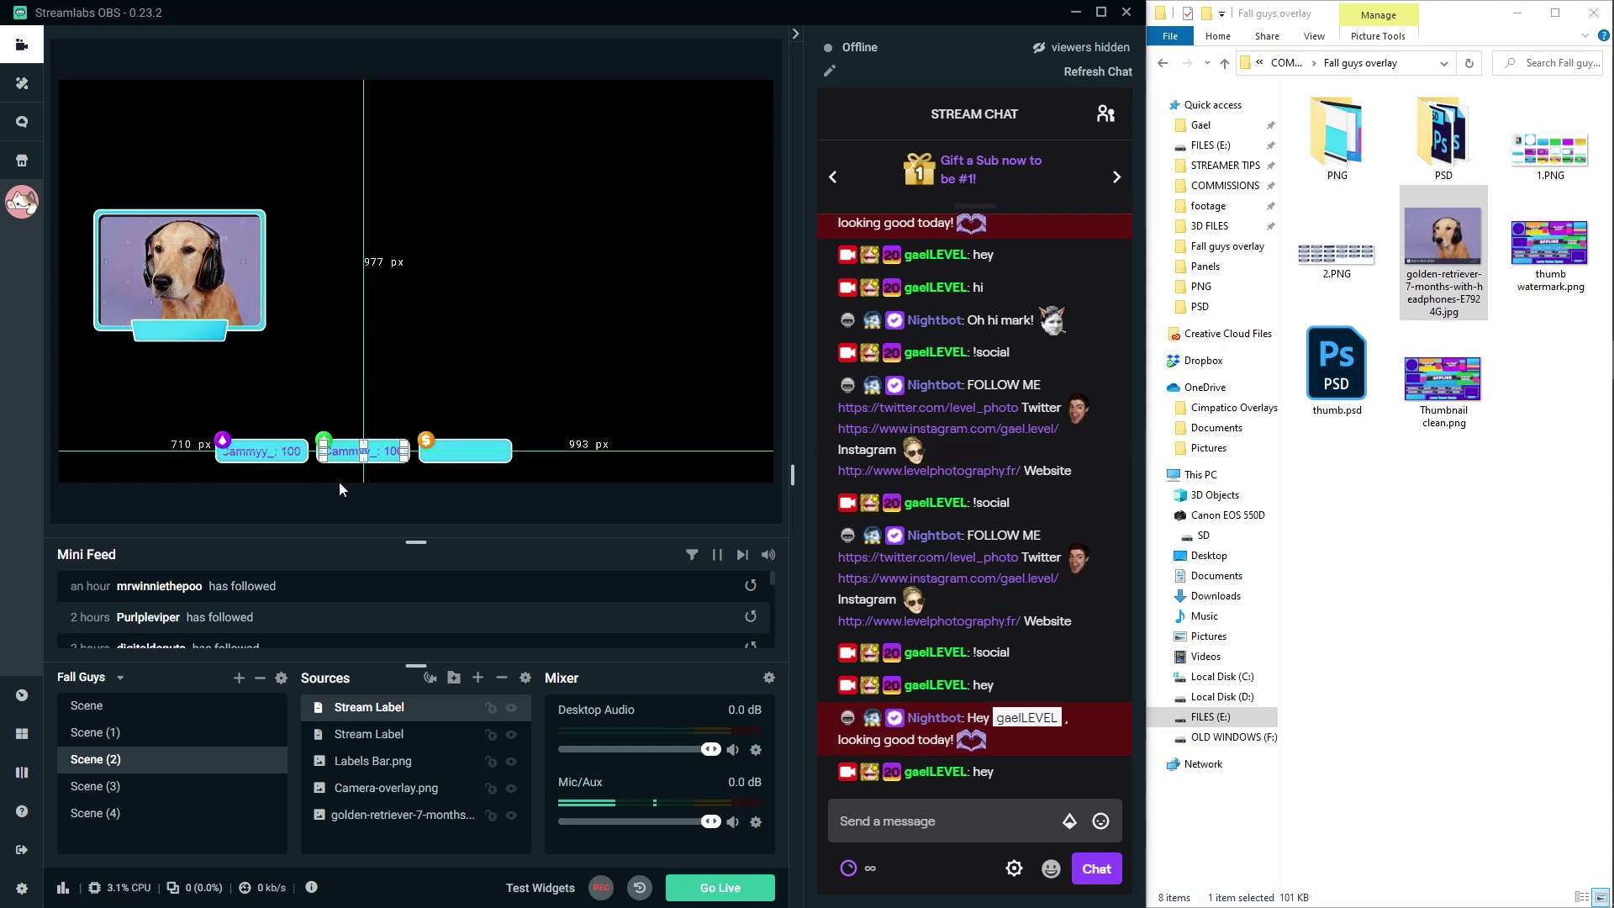
pyautogui.rightClick(381, 834)
pyautogui.click(409, 607)
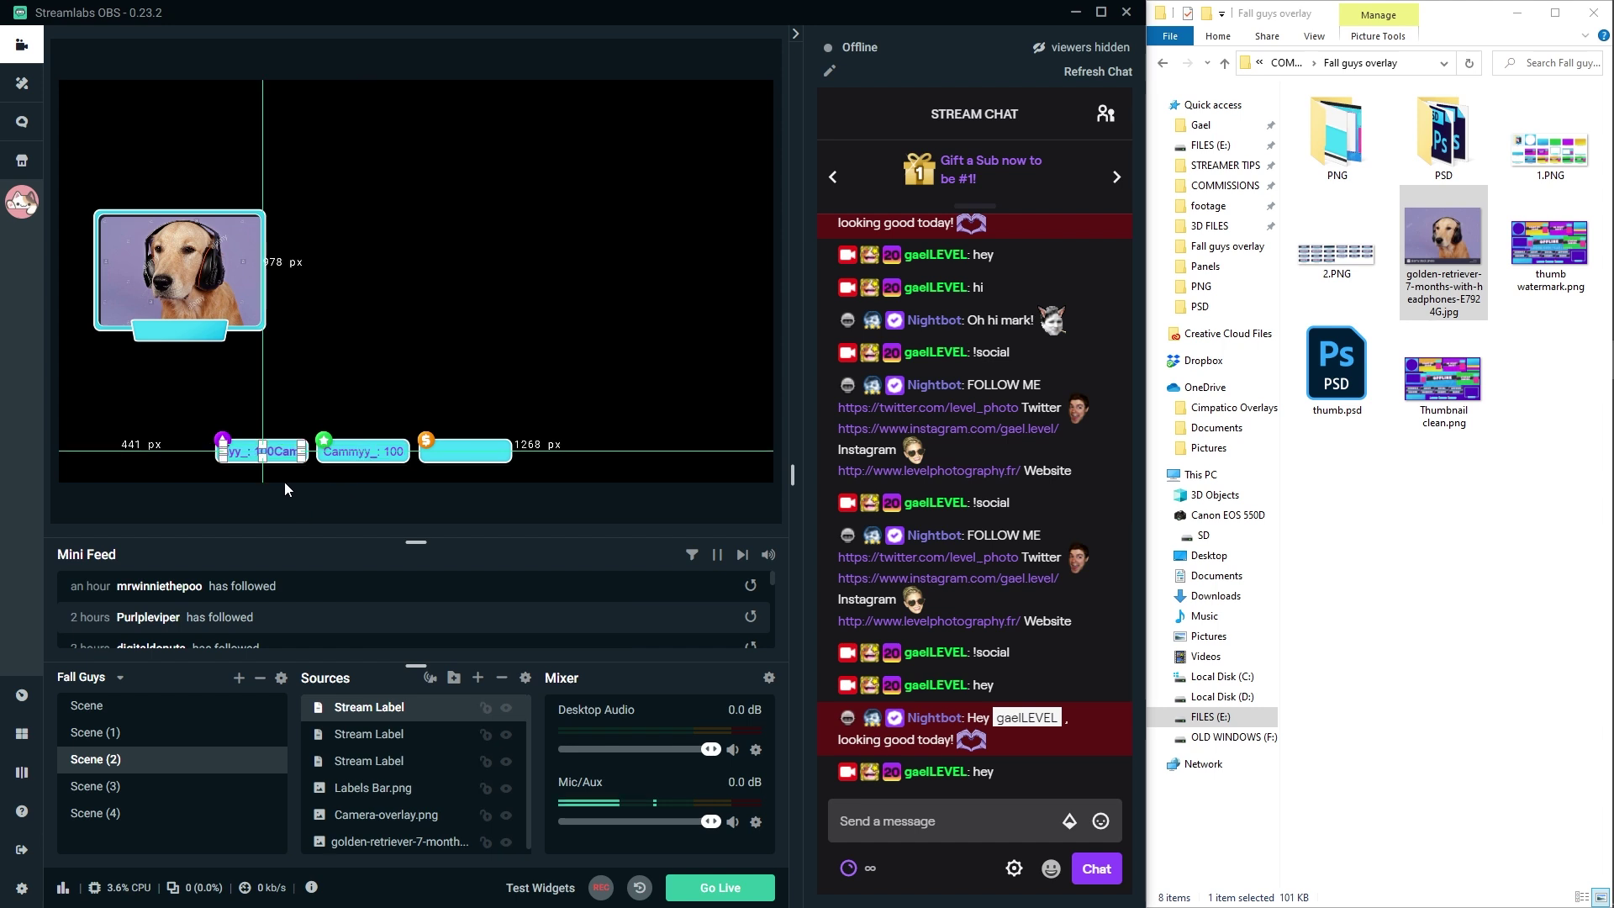
pyautogui.moveTo(246, 452); pyautogui.dragTo(449, 453)
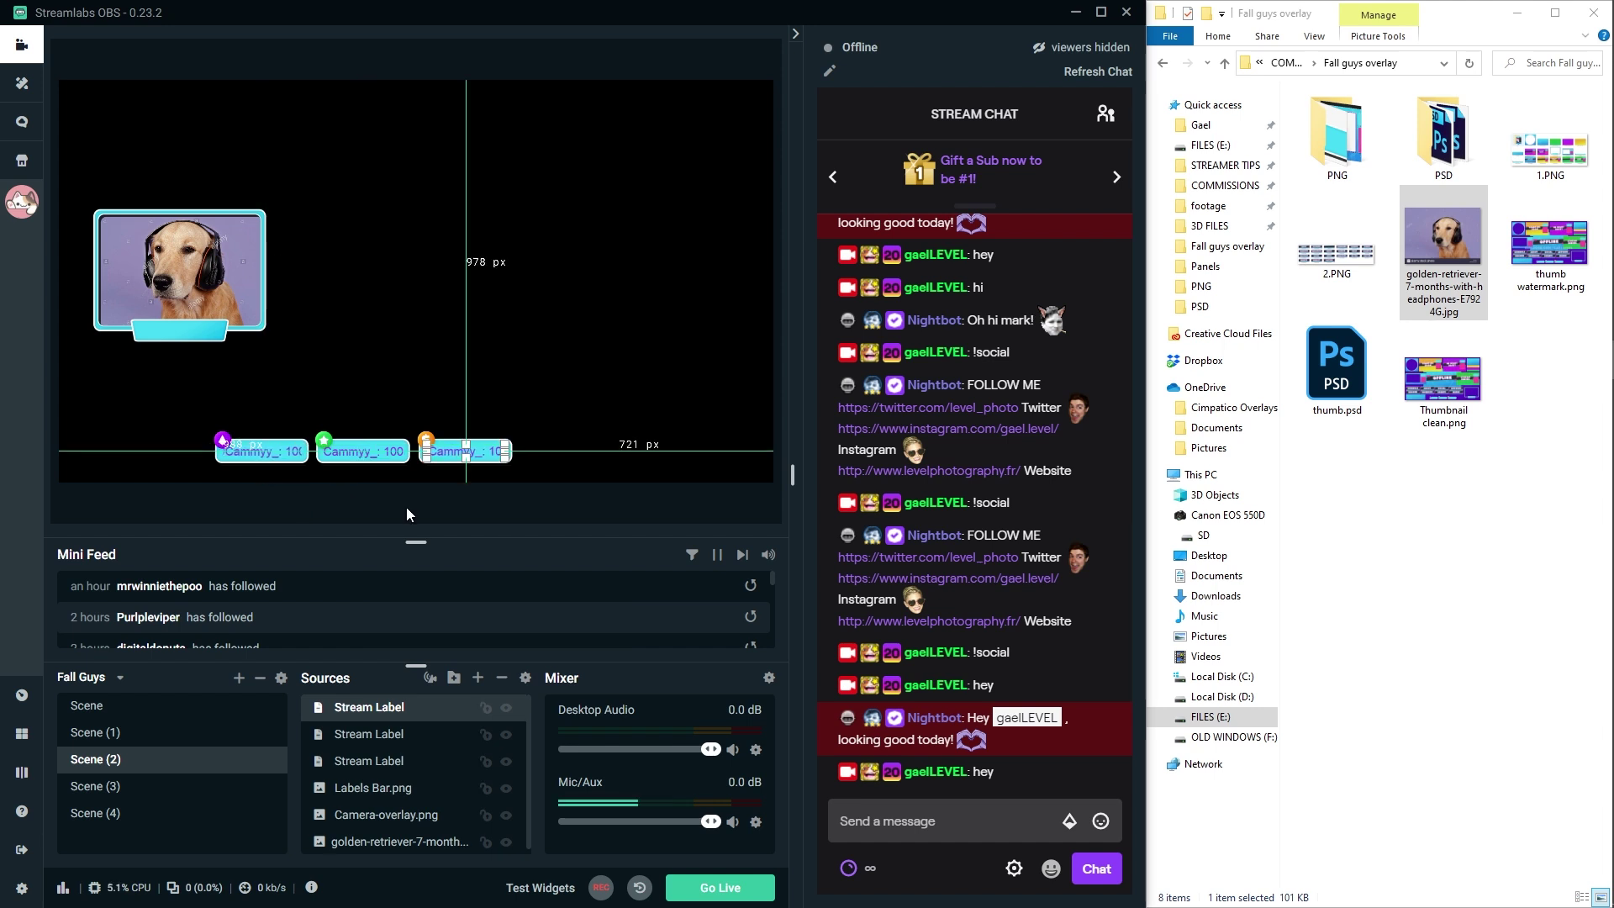
# Change the middle stream label's type to Most Recent Subscriber.
pyautogui.click(353, 736)
pyautogui.click(357, 761)
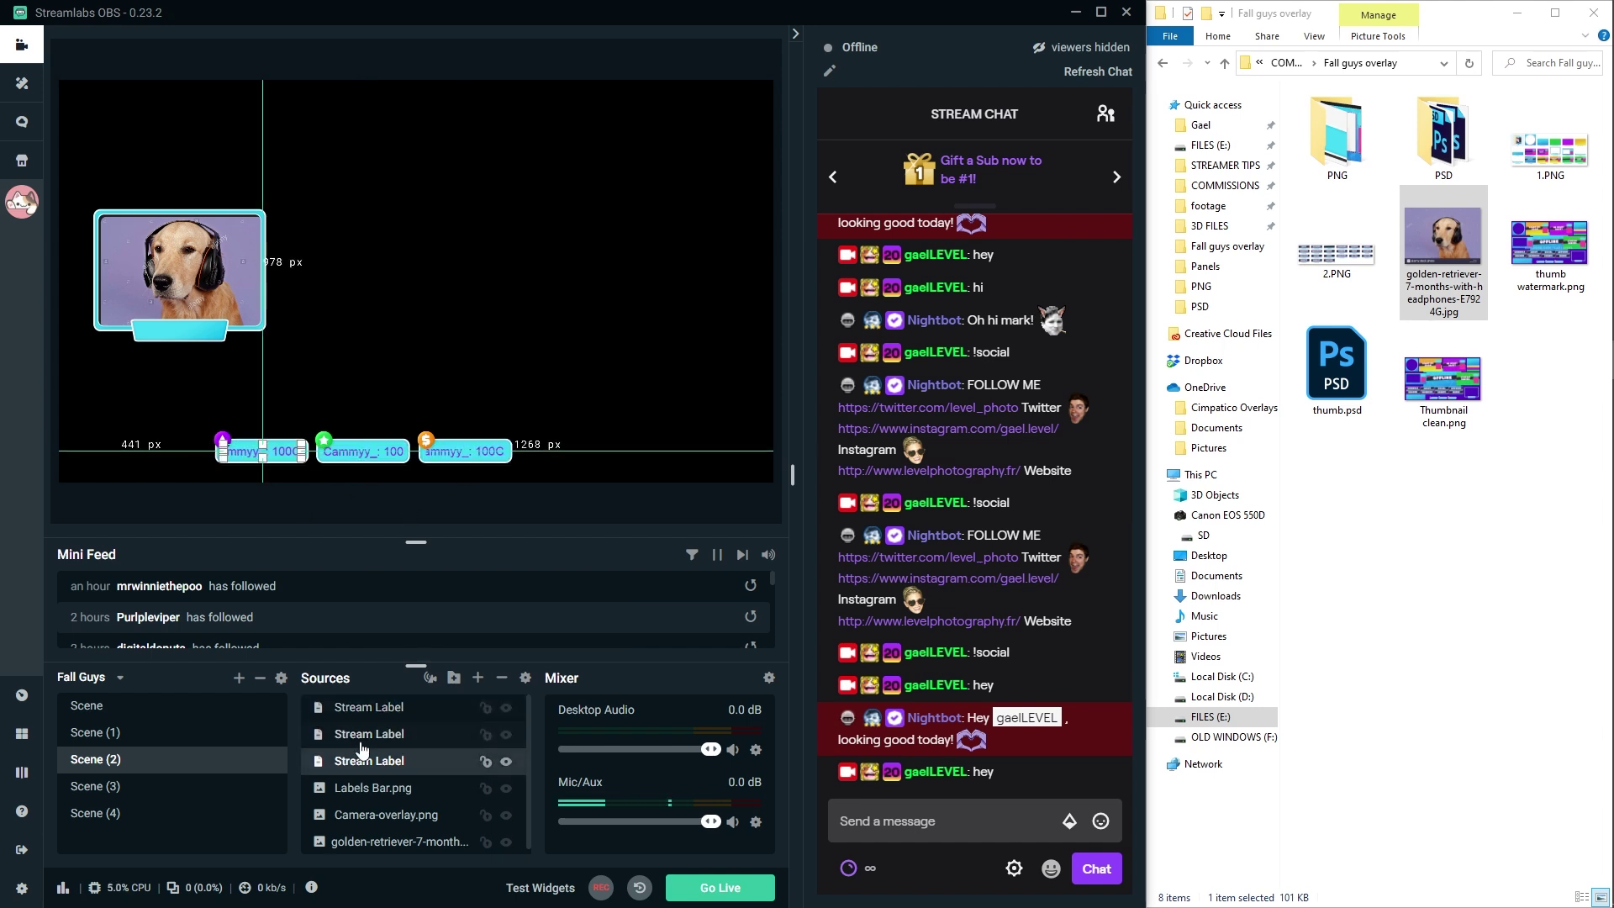
pyautogui.click(367, 738)
pyautogui.doubleClick(366, 738)
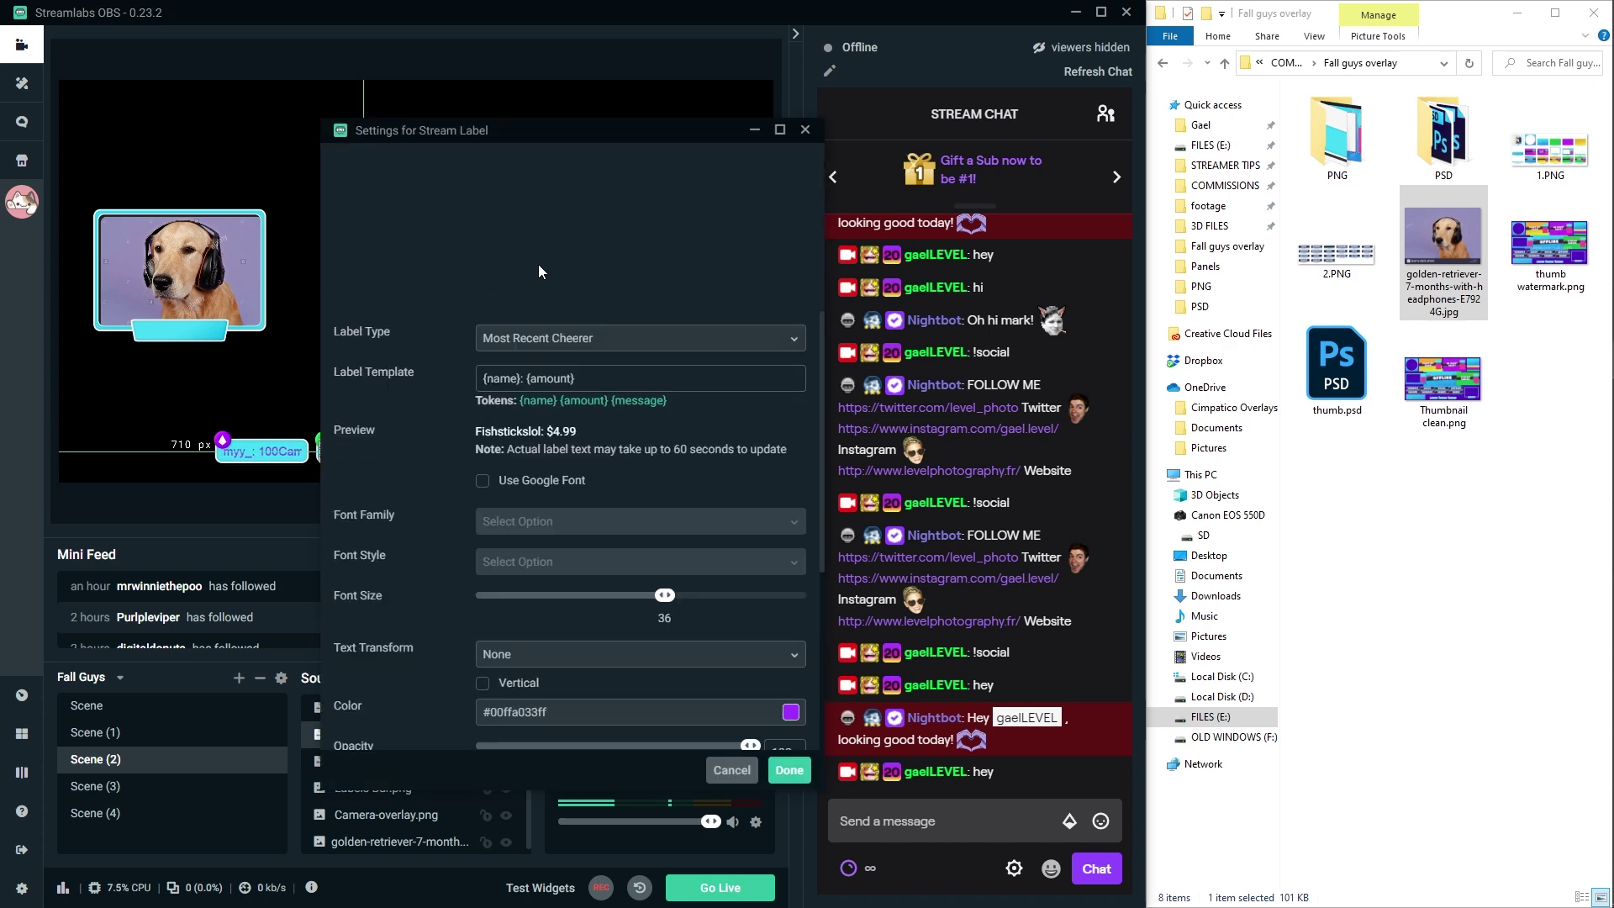
pyautogui.click(593, 348)
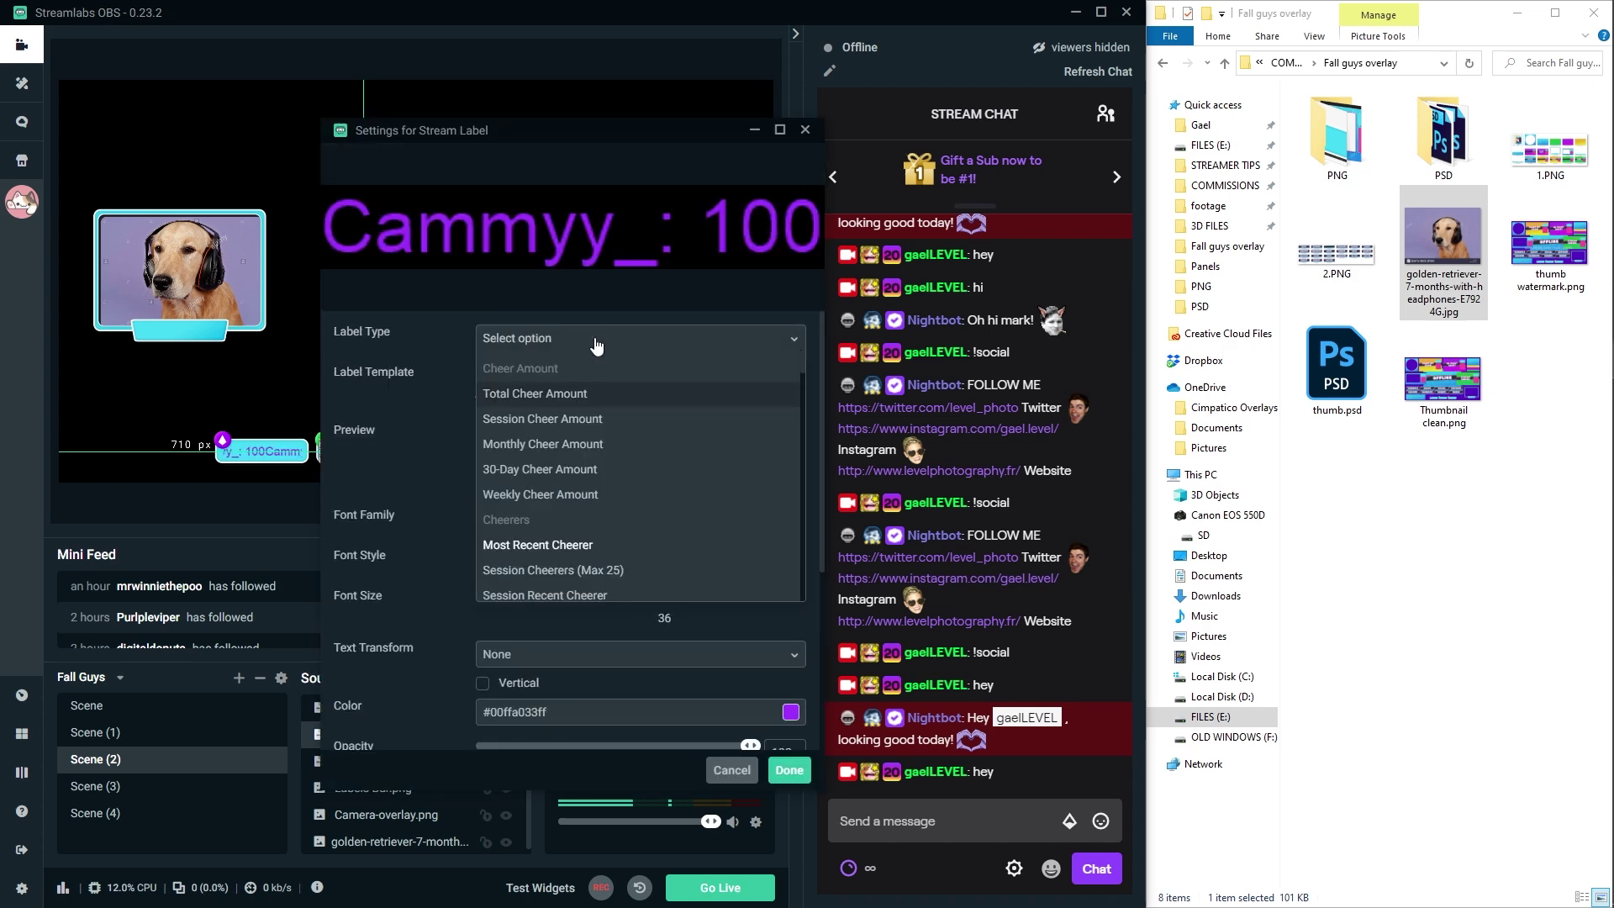
pyautogui.write('sub')
pyautogui.click(586, 382)
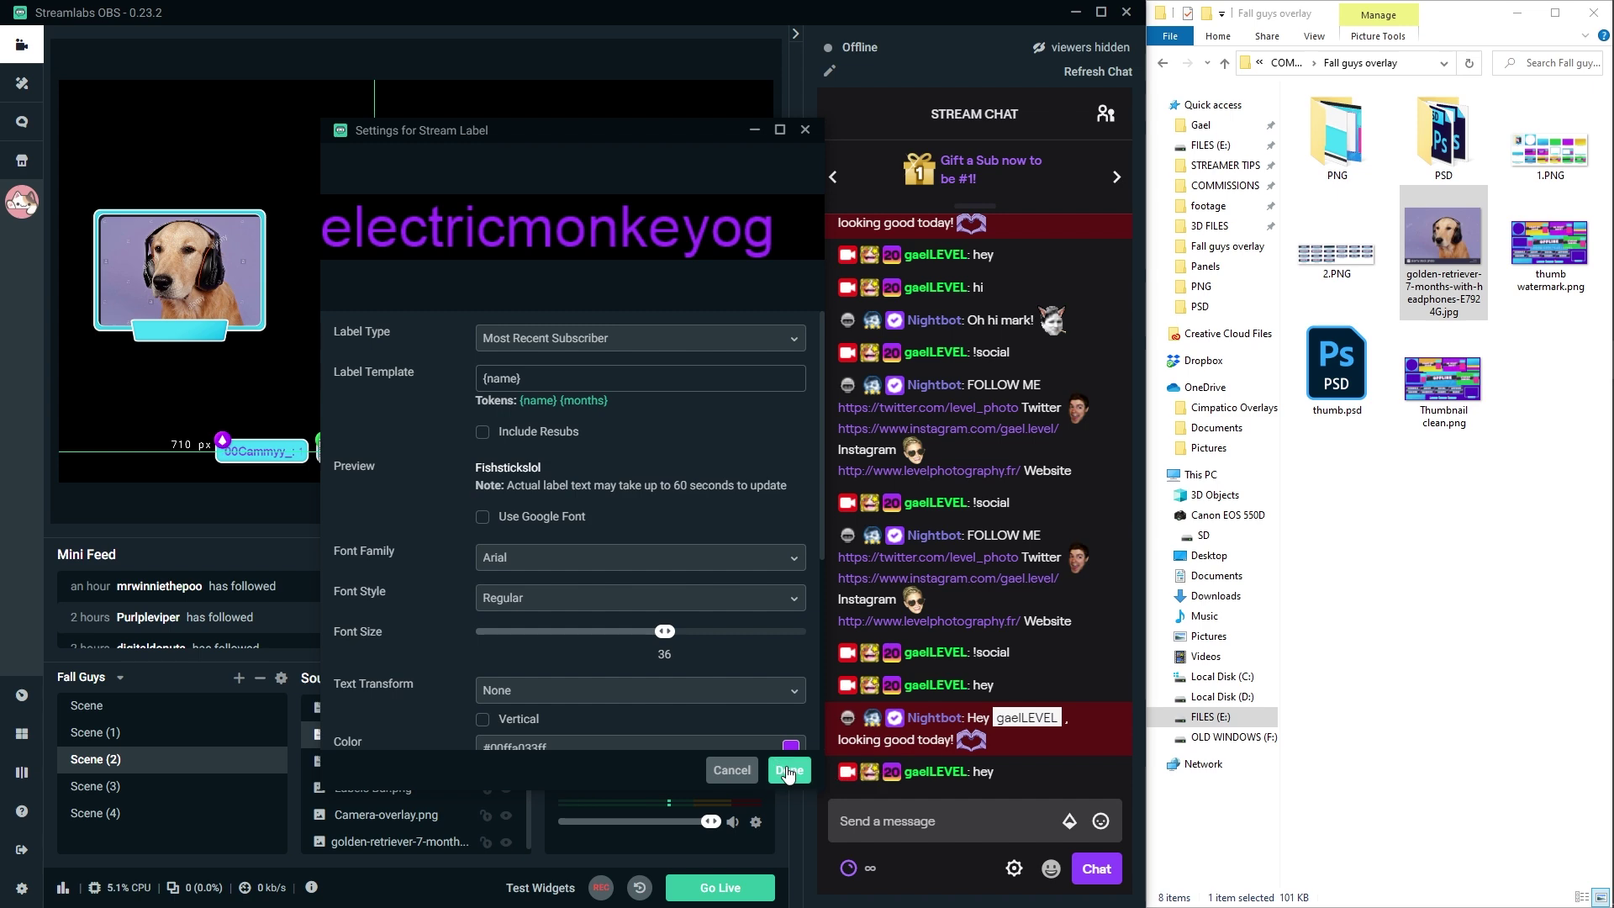
pyautogui.click(789, 770)
# Switch the first stream label to a different cheerer label type.
pyautogui.click(364, 707)
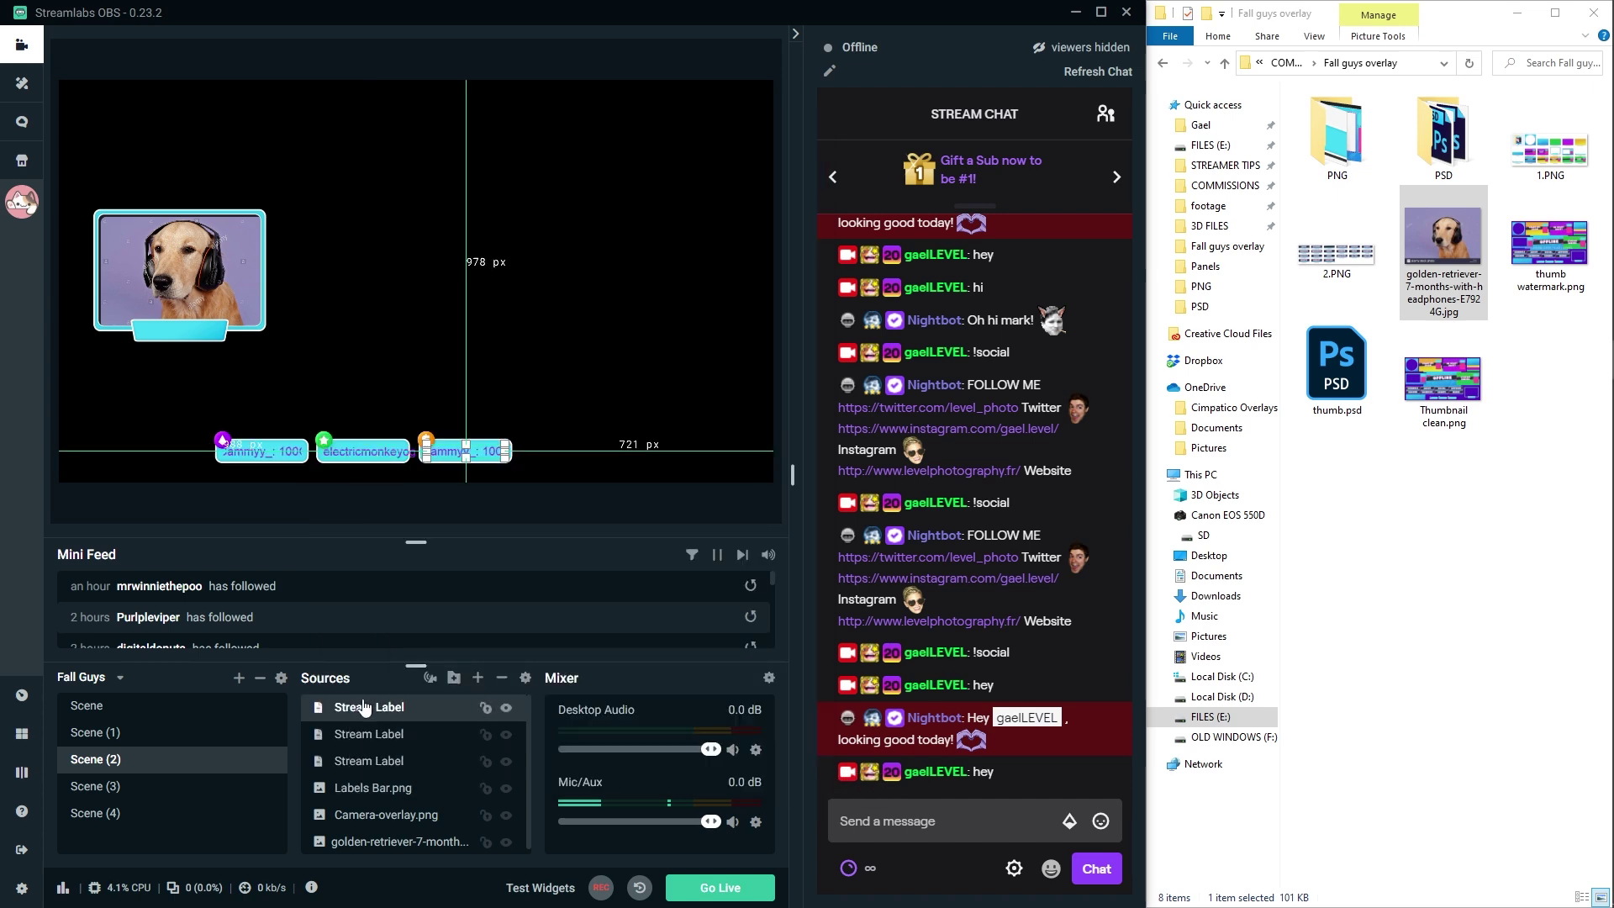
pyautogui.doubleClick(496, 452)
pyautogui.click(599, 337)
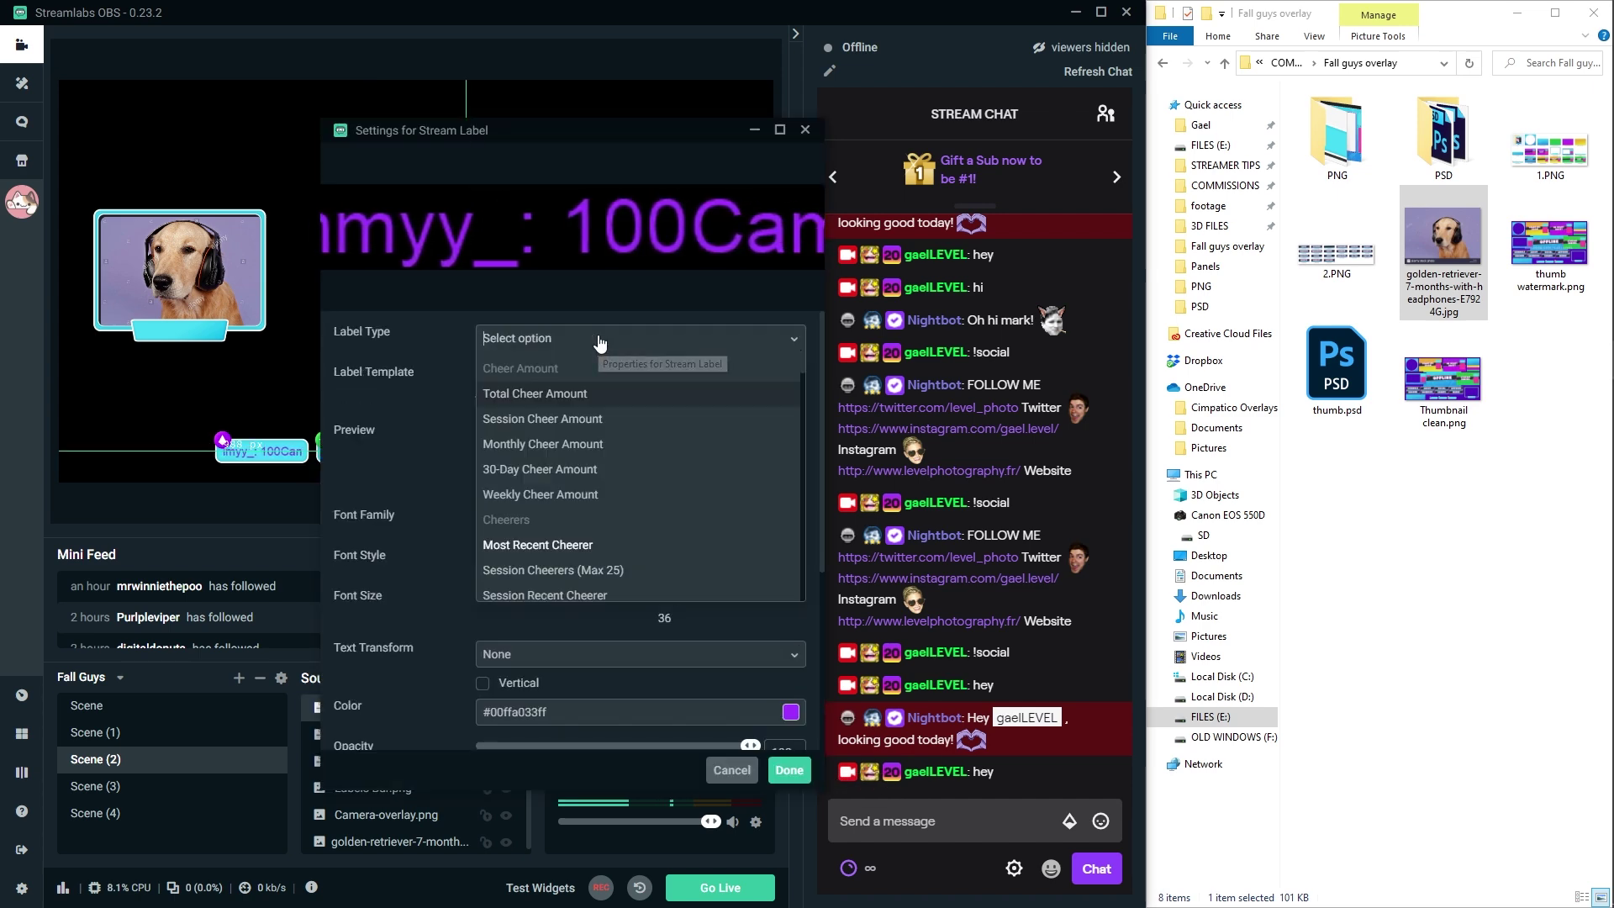
pyautogui.scroll(-3, 600, 420)
pyautogui.click(538, 370)
pyautogui.click(788, 770)
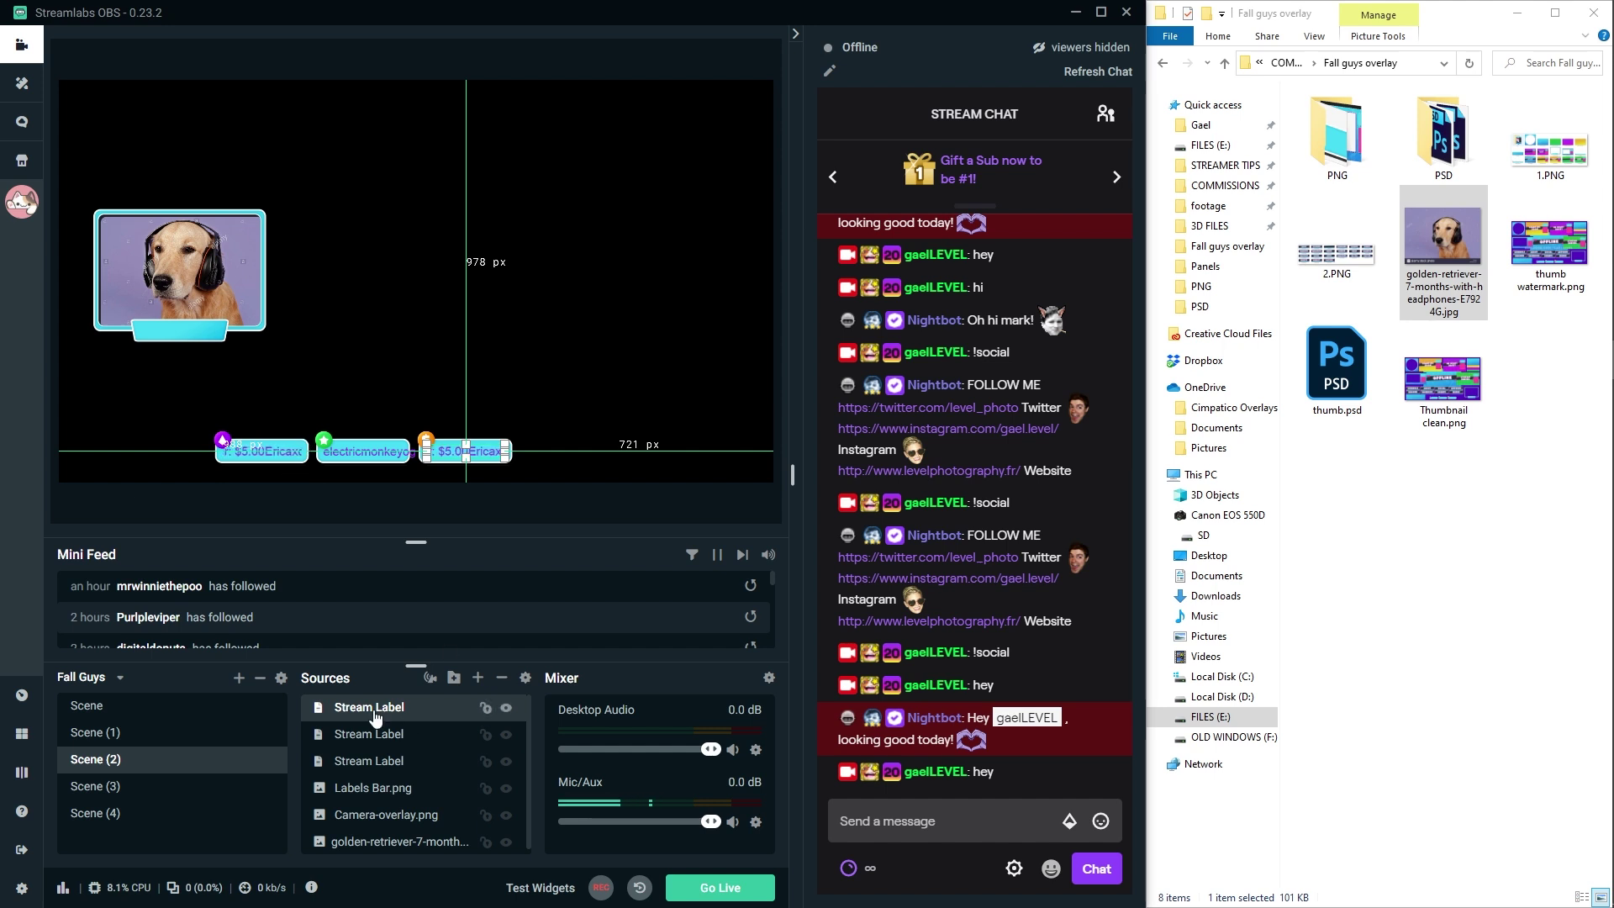
# Delete one Stream Label and paste a fresh duplicate in its place, closing its settings.
pyautogui.press('Delete')
pyautogui.press('Return')
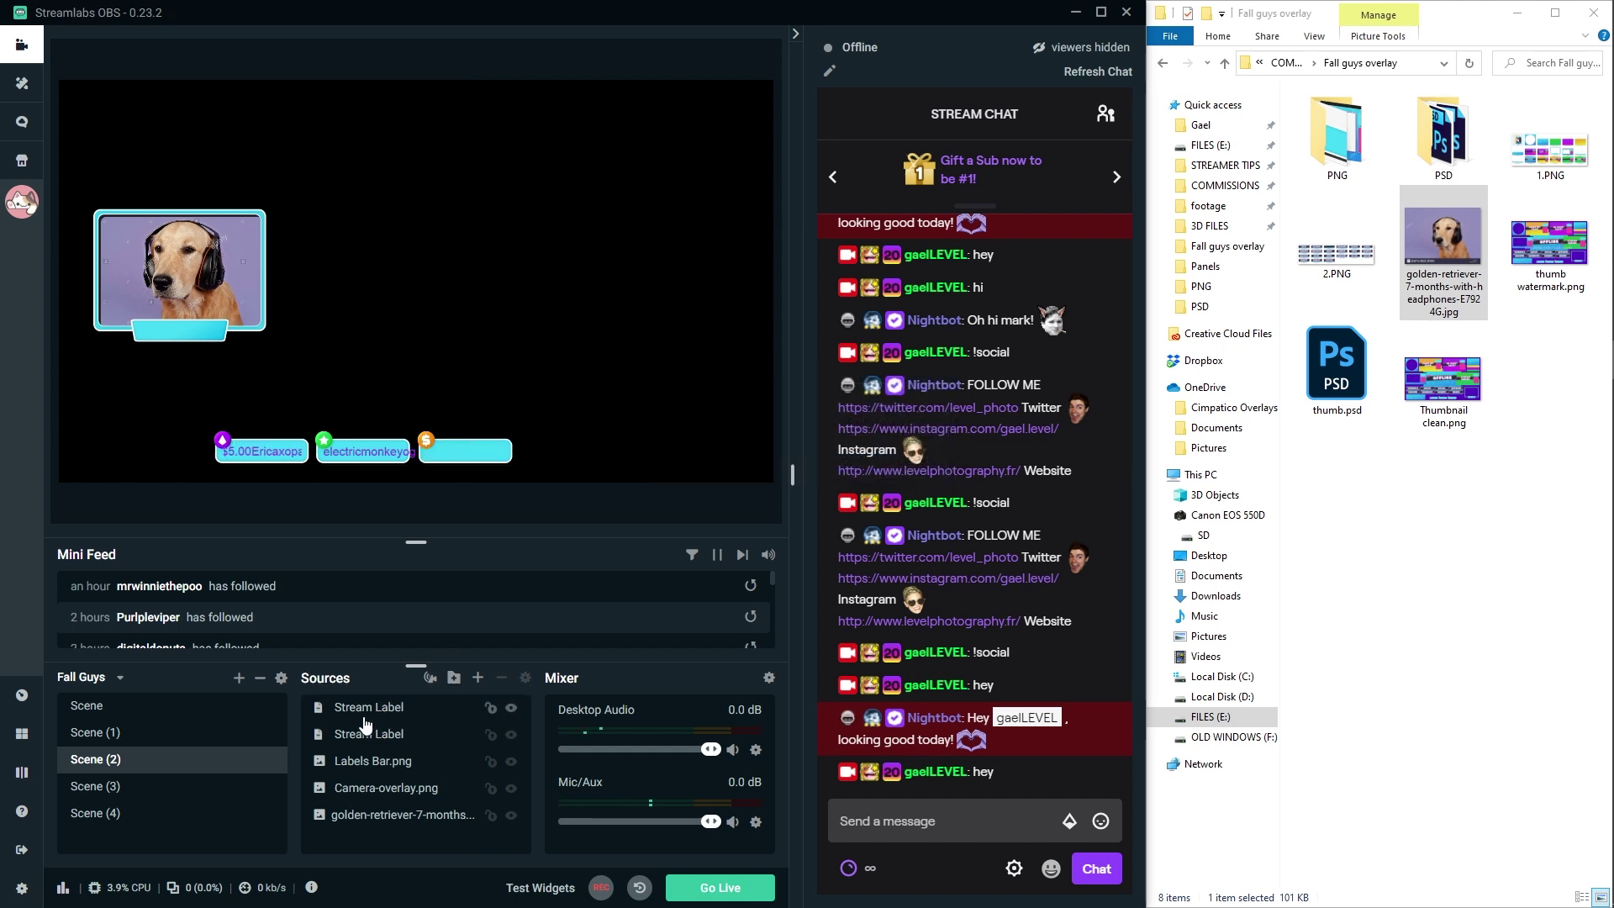
pyautogui.rightClick(367, 717)
pyautogui.click(406, 225)
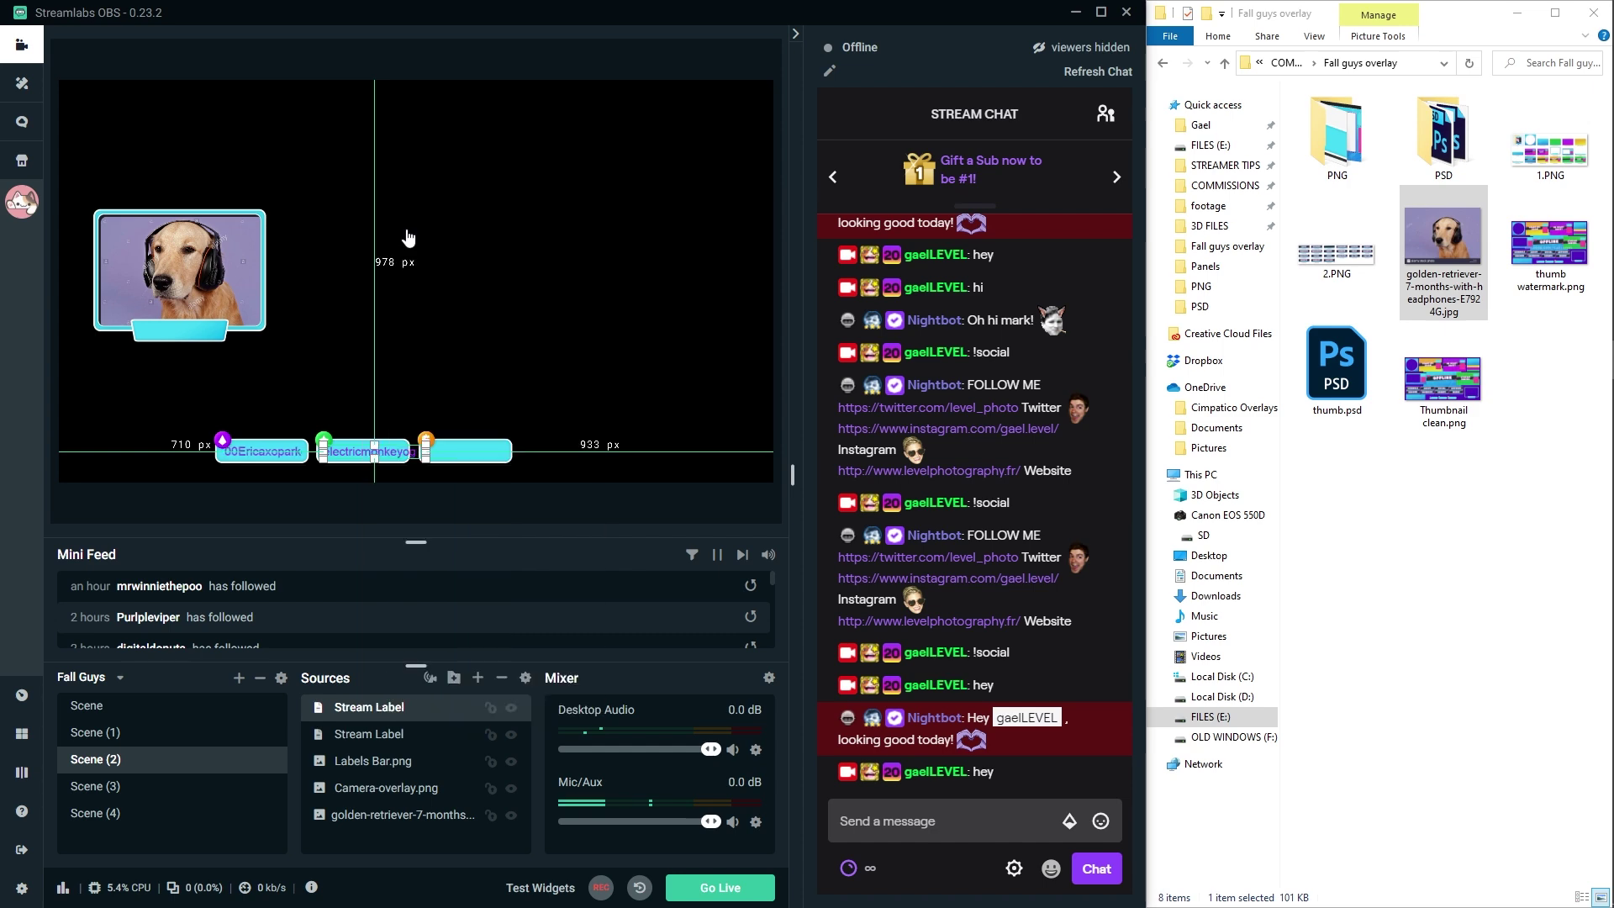
pyautogui.click(588, 336)
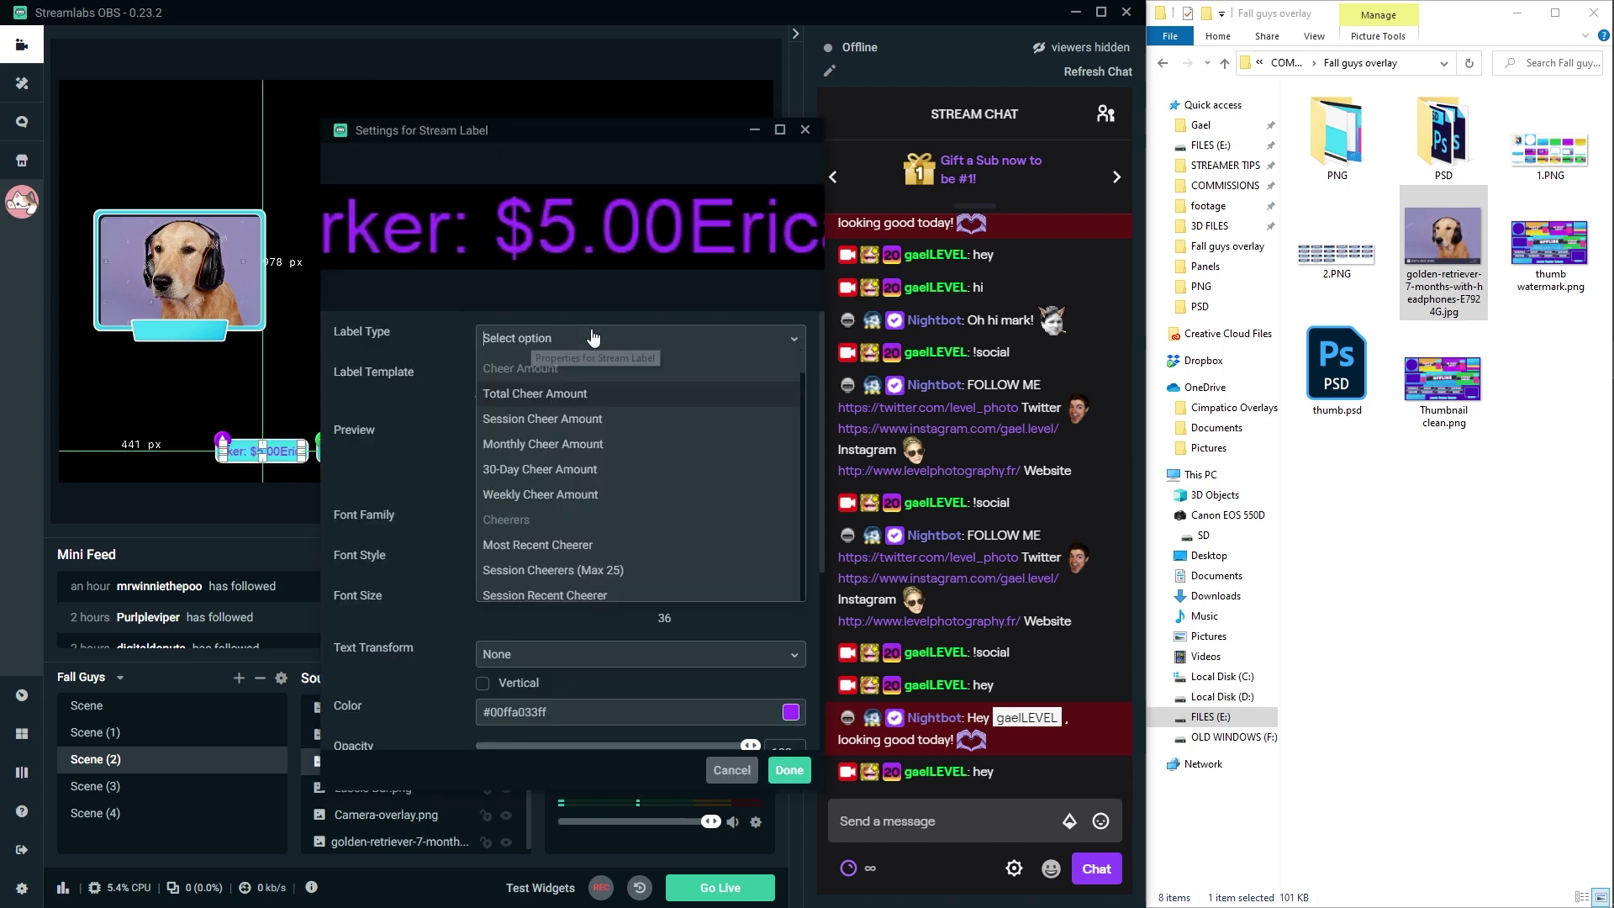
pyautogui.write('recdent')
pyautogui.press('Escape')
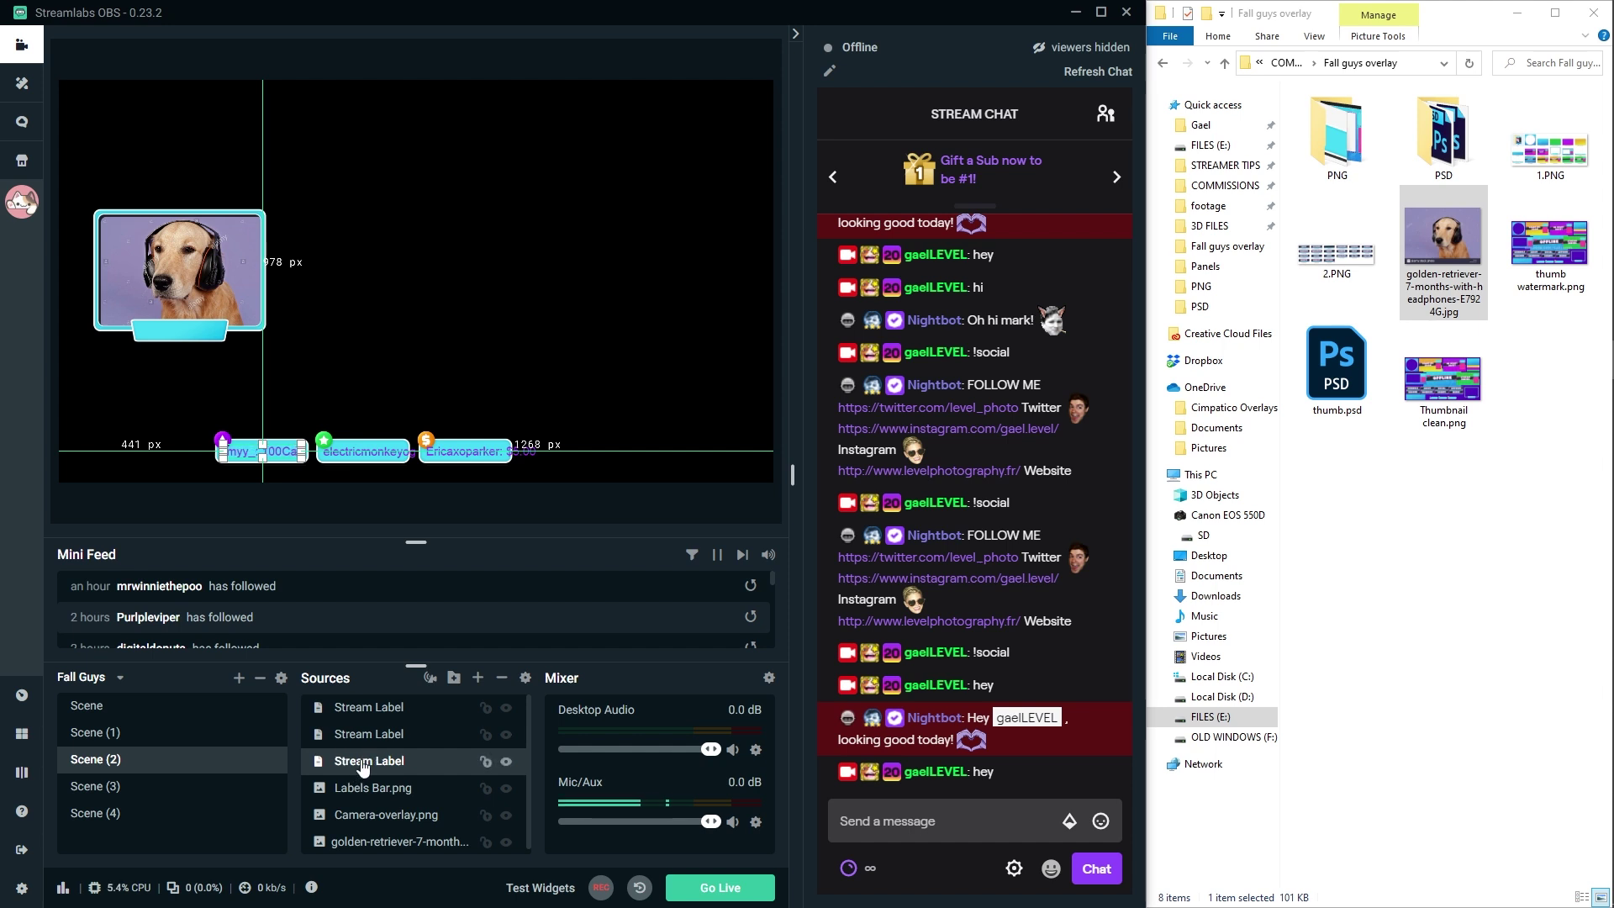
# Copy the Scroll filter from one label and paste it onto the second and first labels.
pyautogui.rightClick(363, 767)
pyautogui.click(396, 571)
pyautogui.rightClick(375, 734)
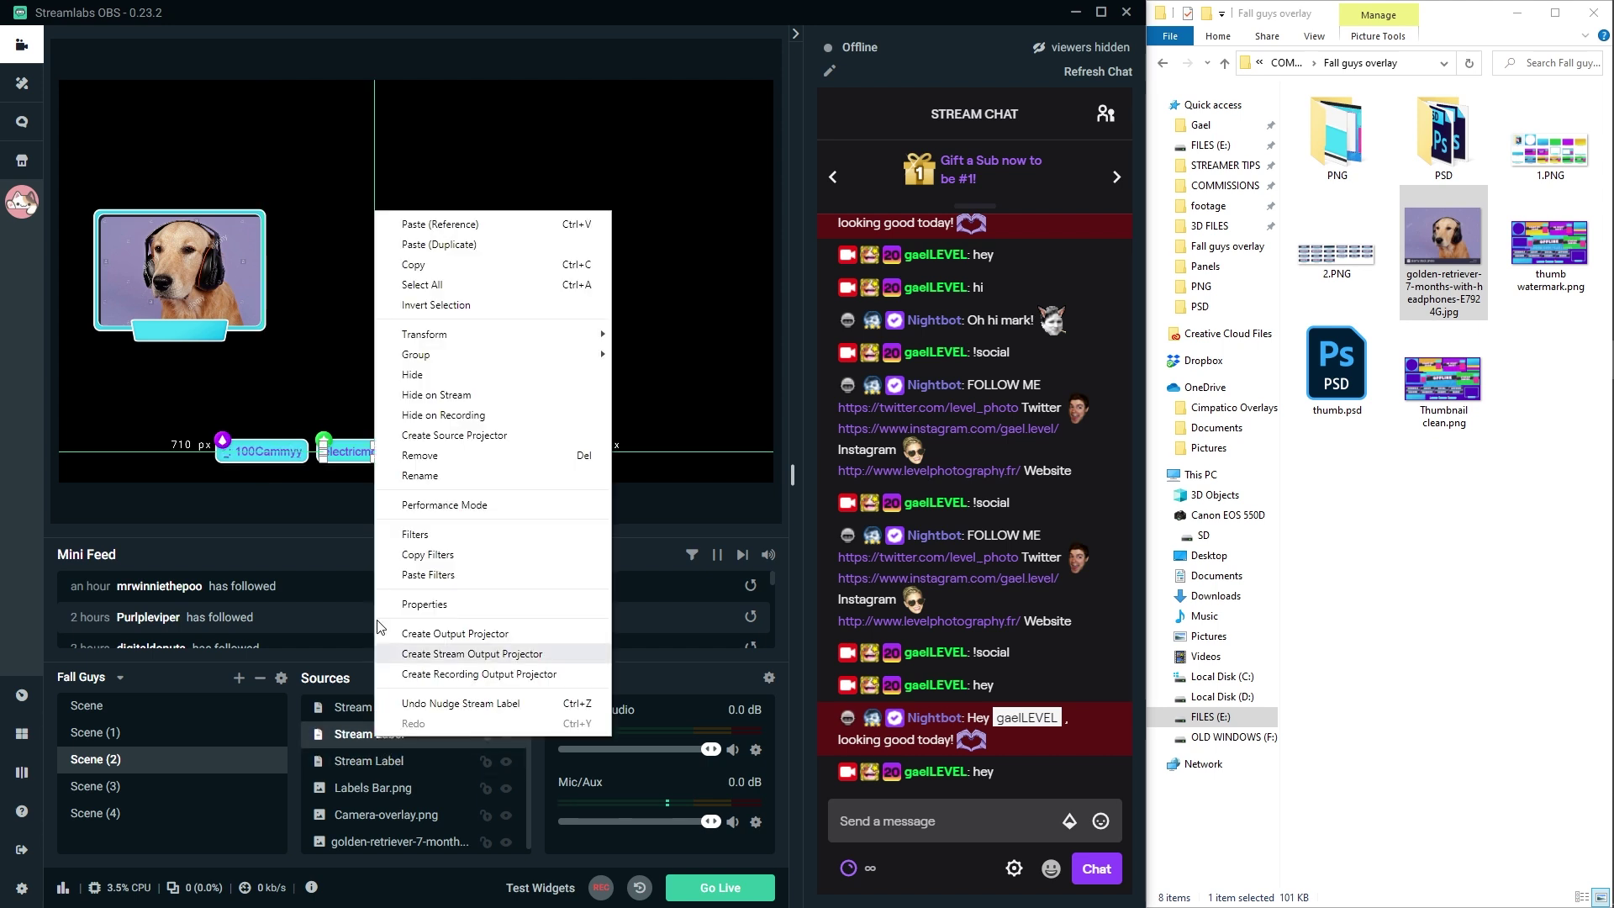
pyautogui.click(406, 576)
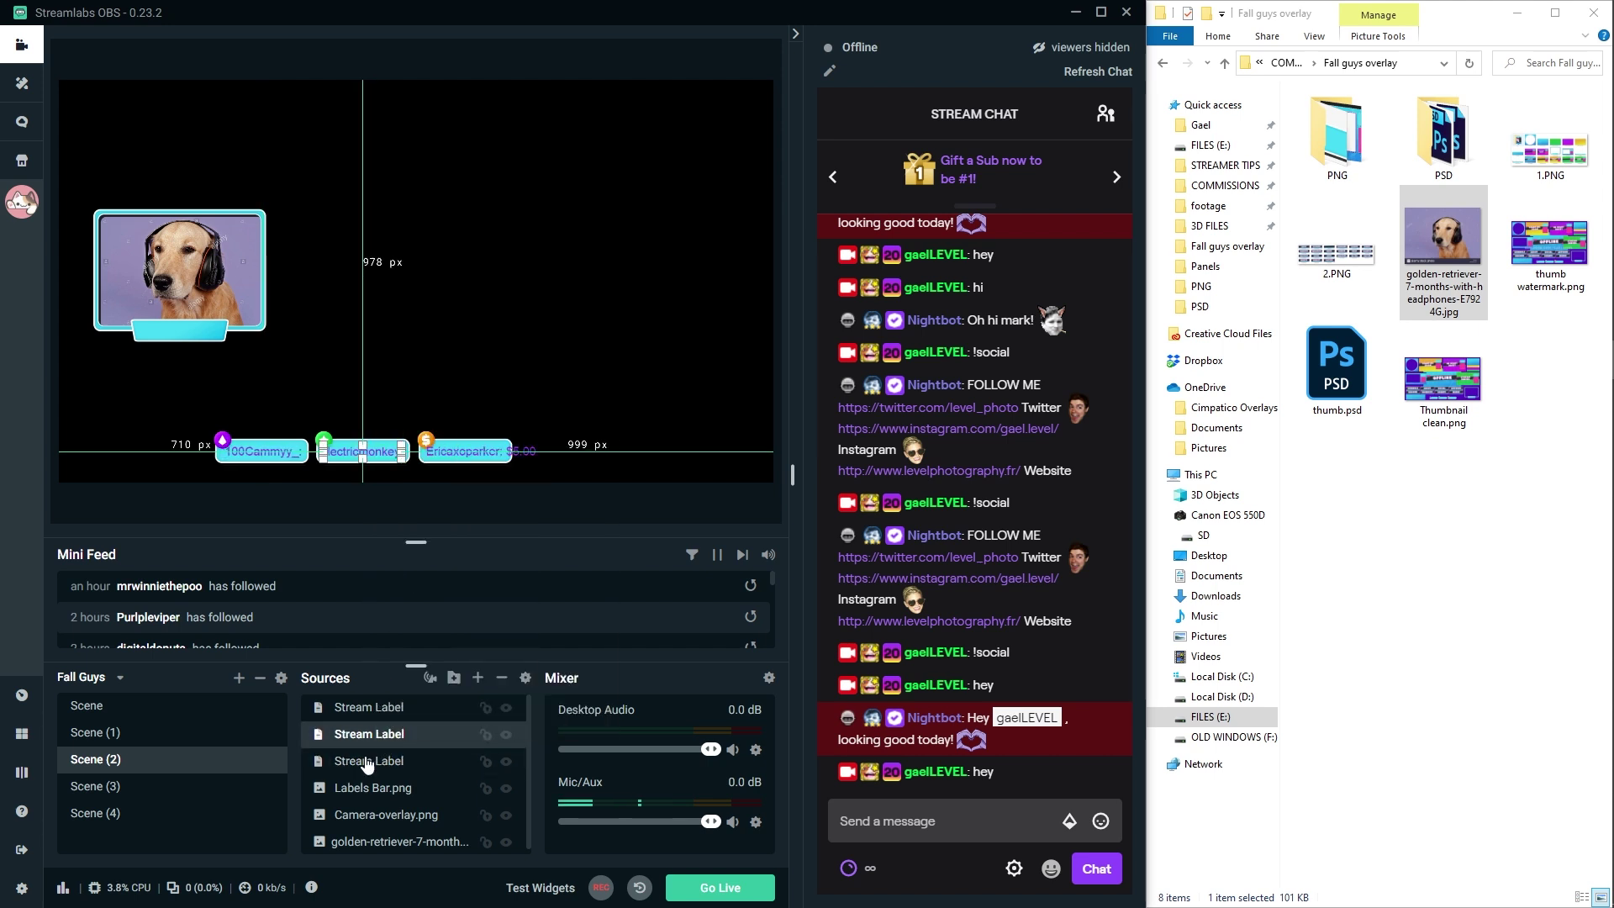
pyautogui.click(360, 711)
pyautogui.rightClick(356, 706)
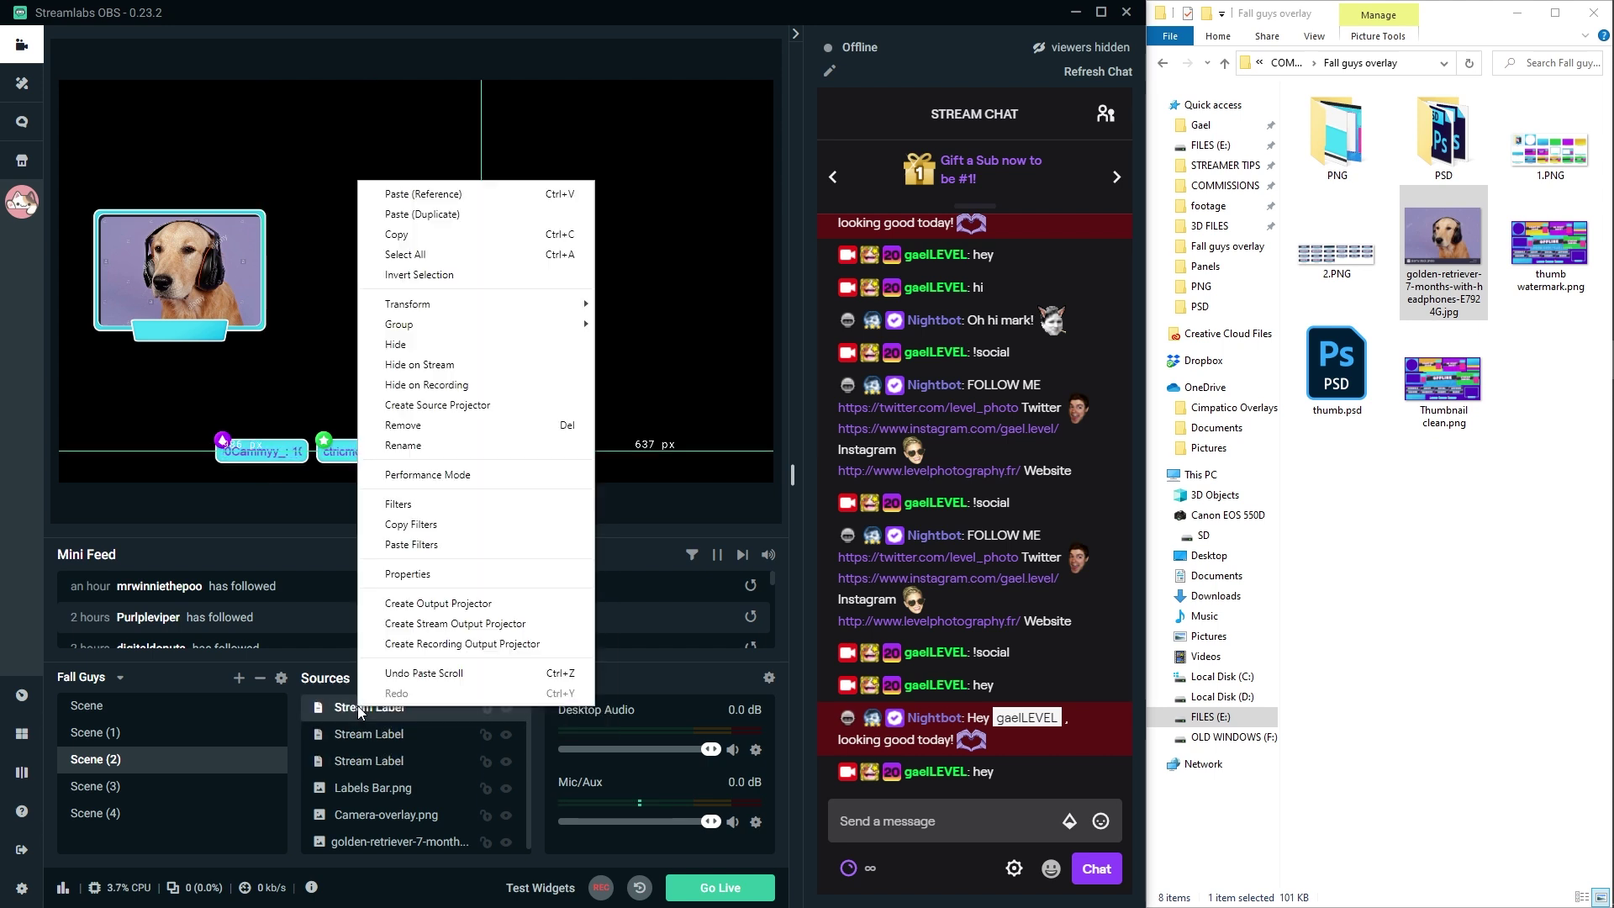
pyautogui.click(429, 548)
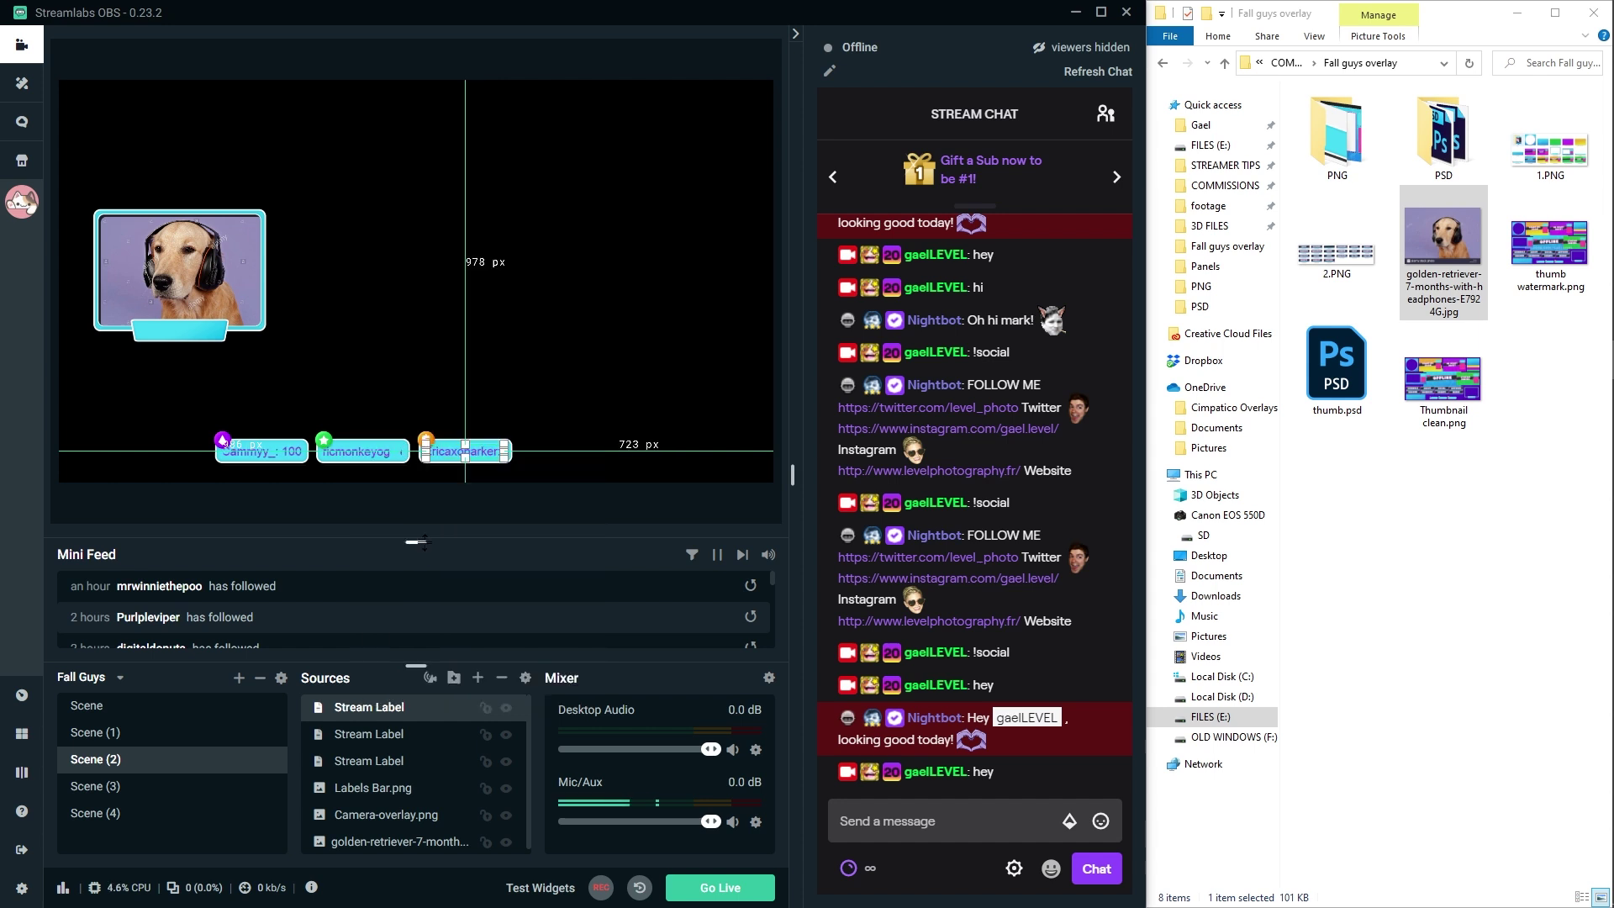
pyautogui.click(109, 475)
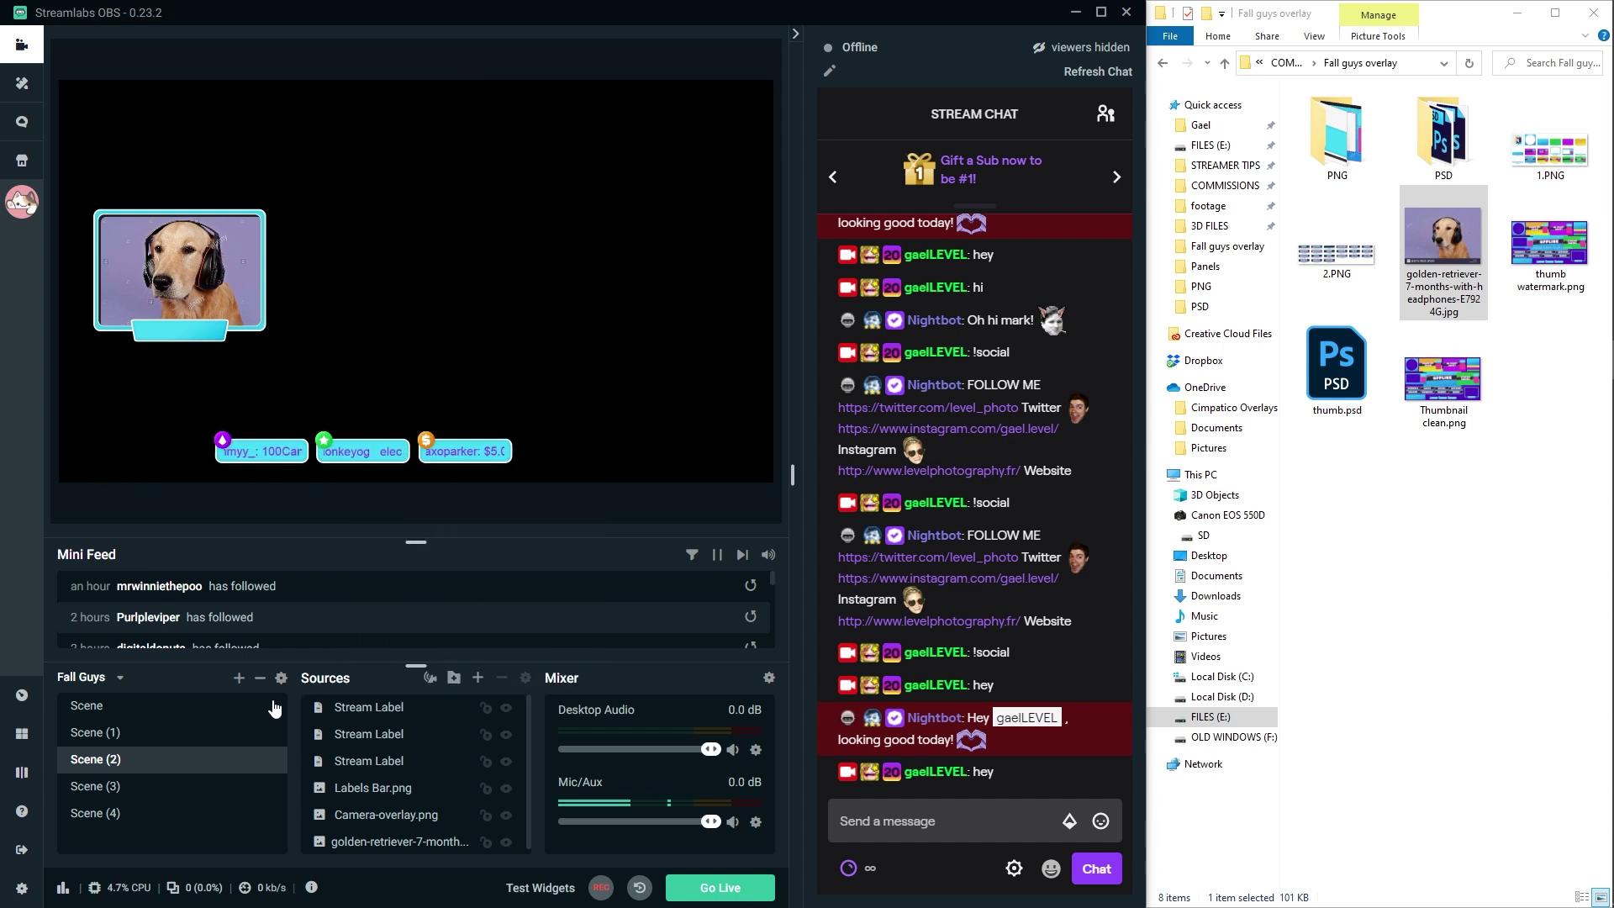
# Select the three Stream Labels through Labels Bar.png and group them into a folder named Labels.
pyautogui.click(343, 712)
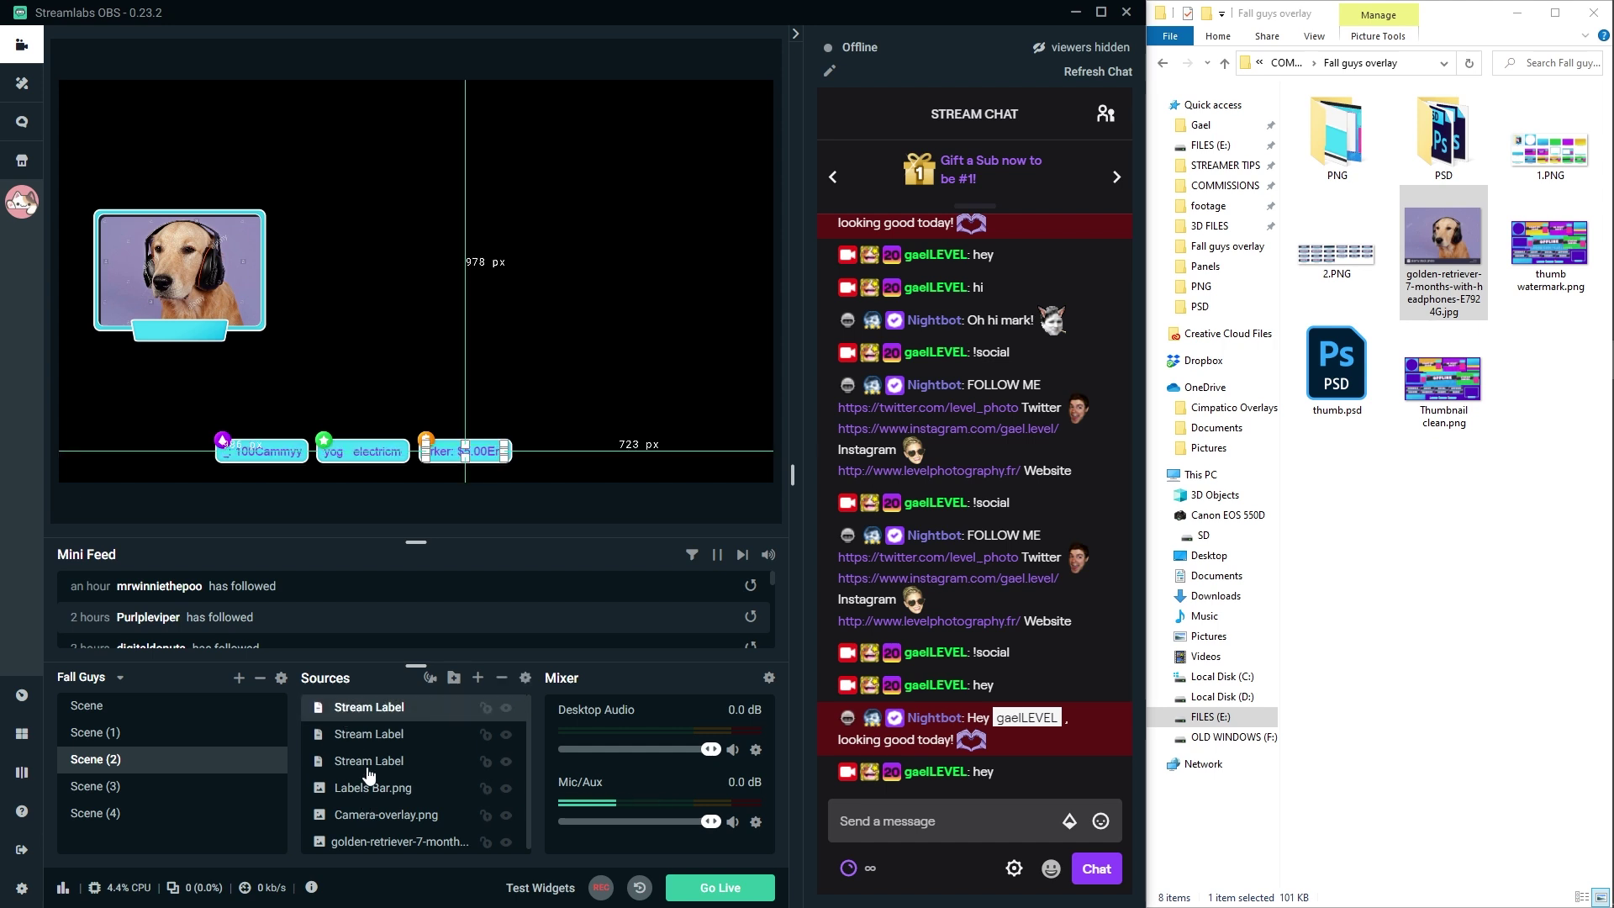
pyautogui.keyDown('shift'); pyautogui.click(361, 796); pyautogui.keyUp('shift')
pyautogui.click(454, 678)
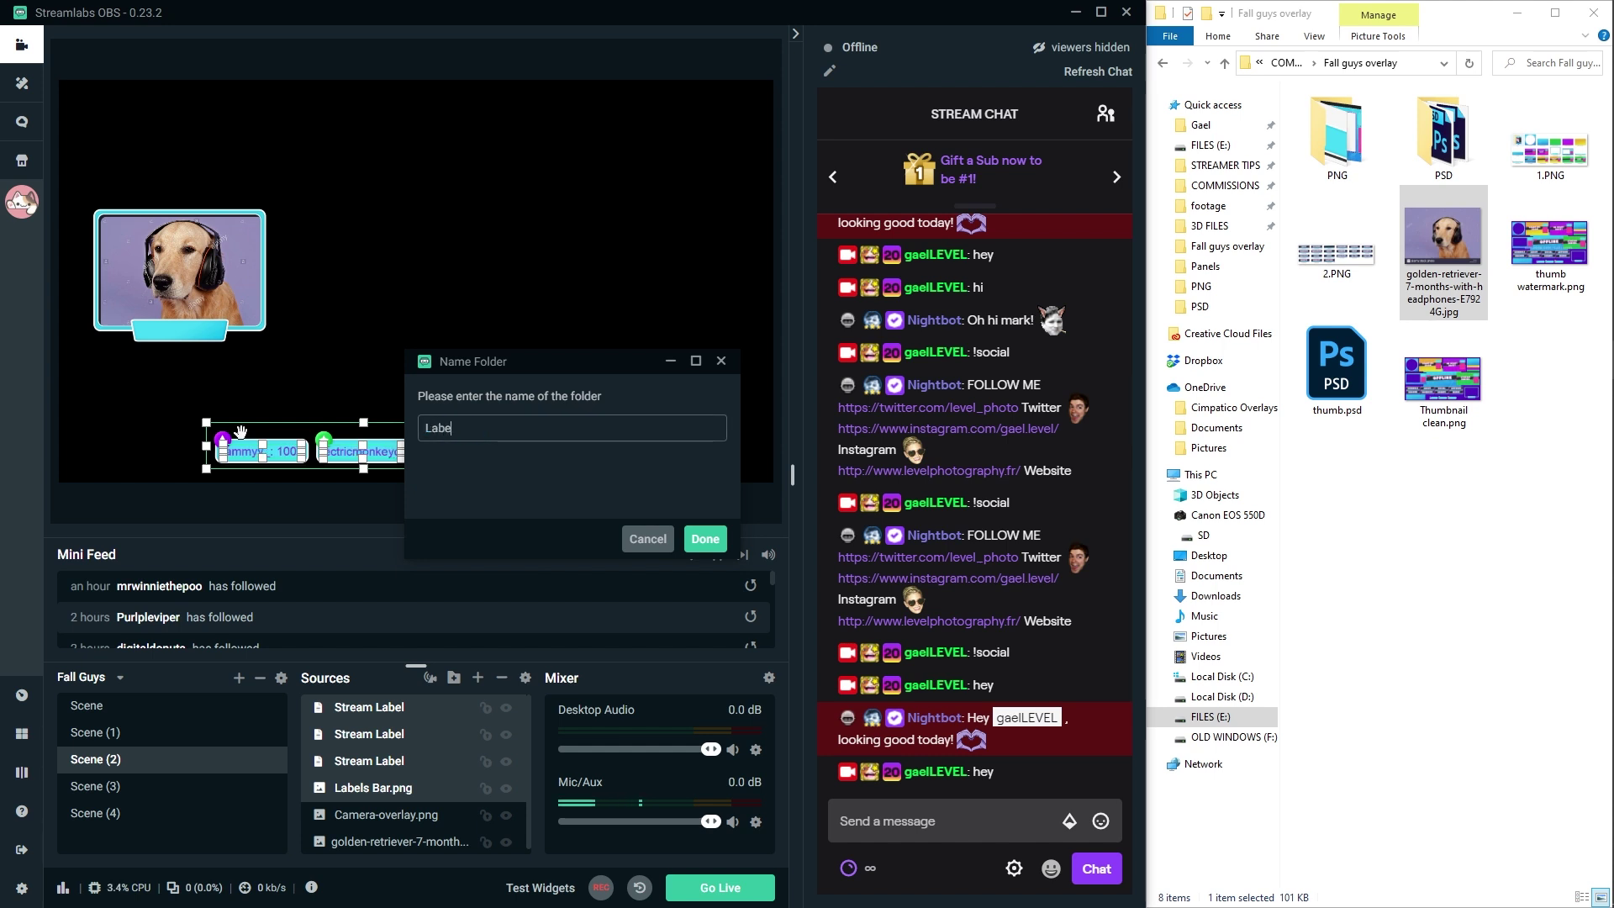
pyautogui.click(716, 539)
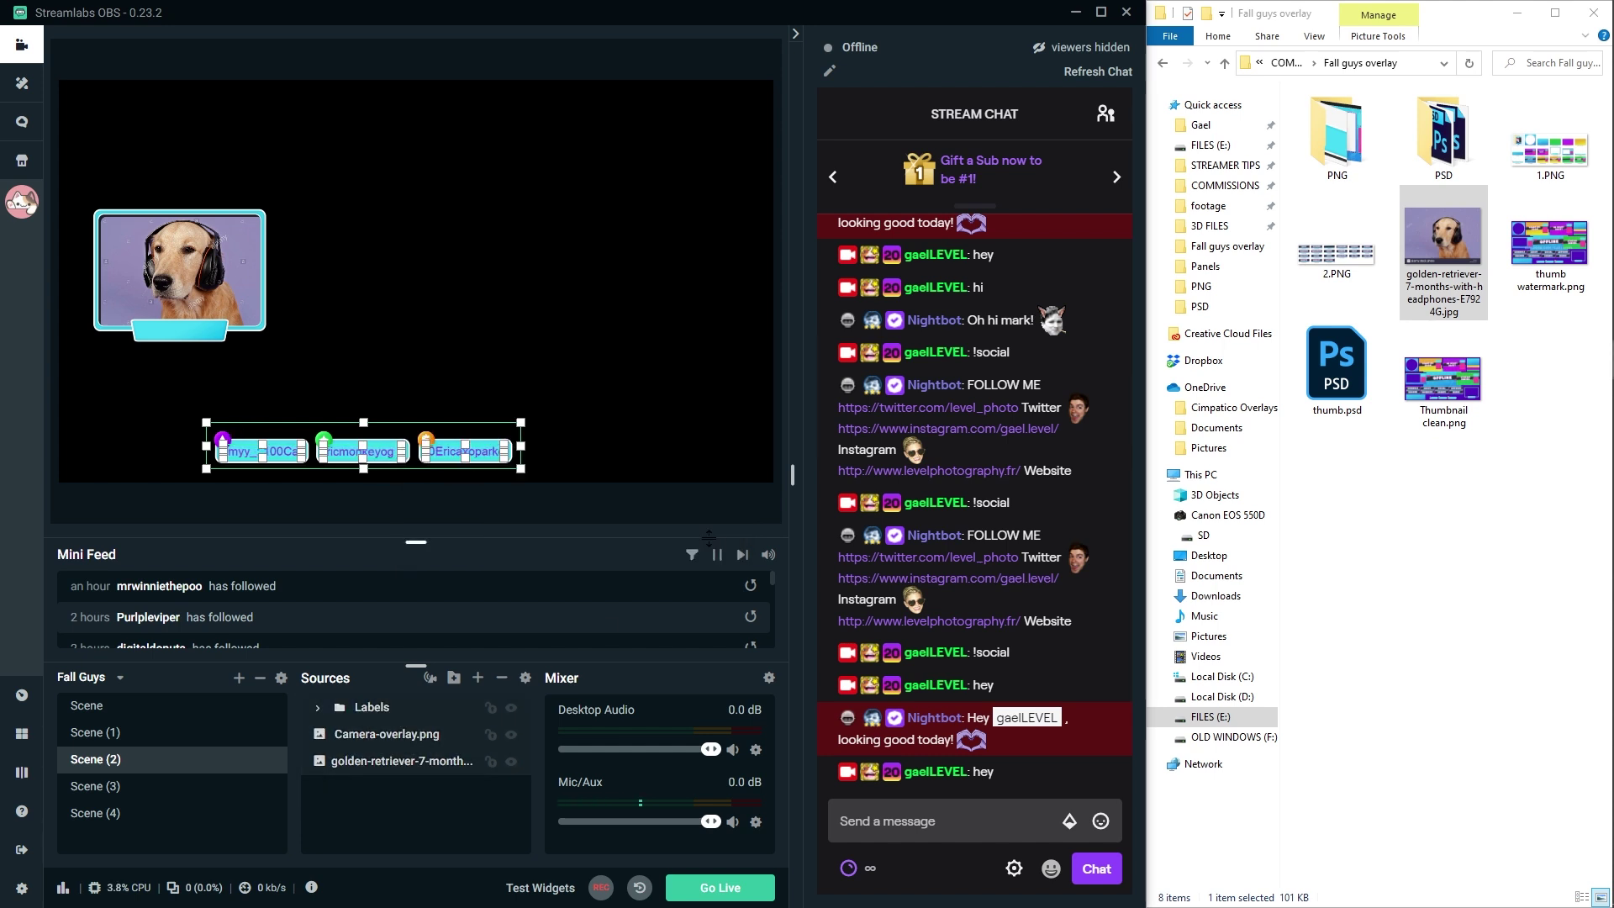
pyautogui.rightClick(370, 712)
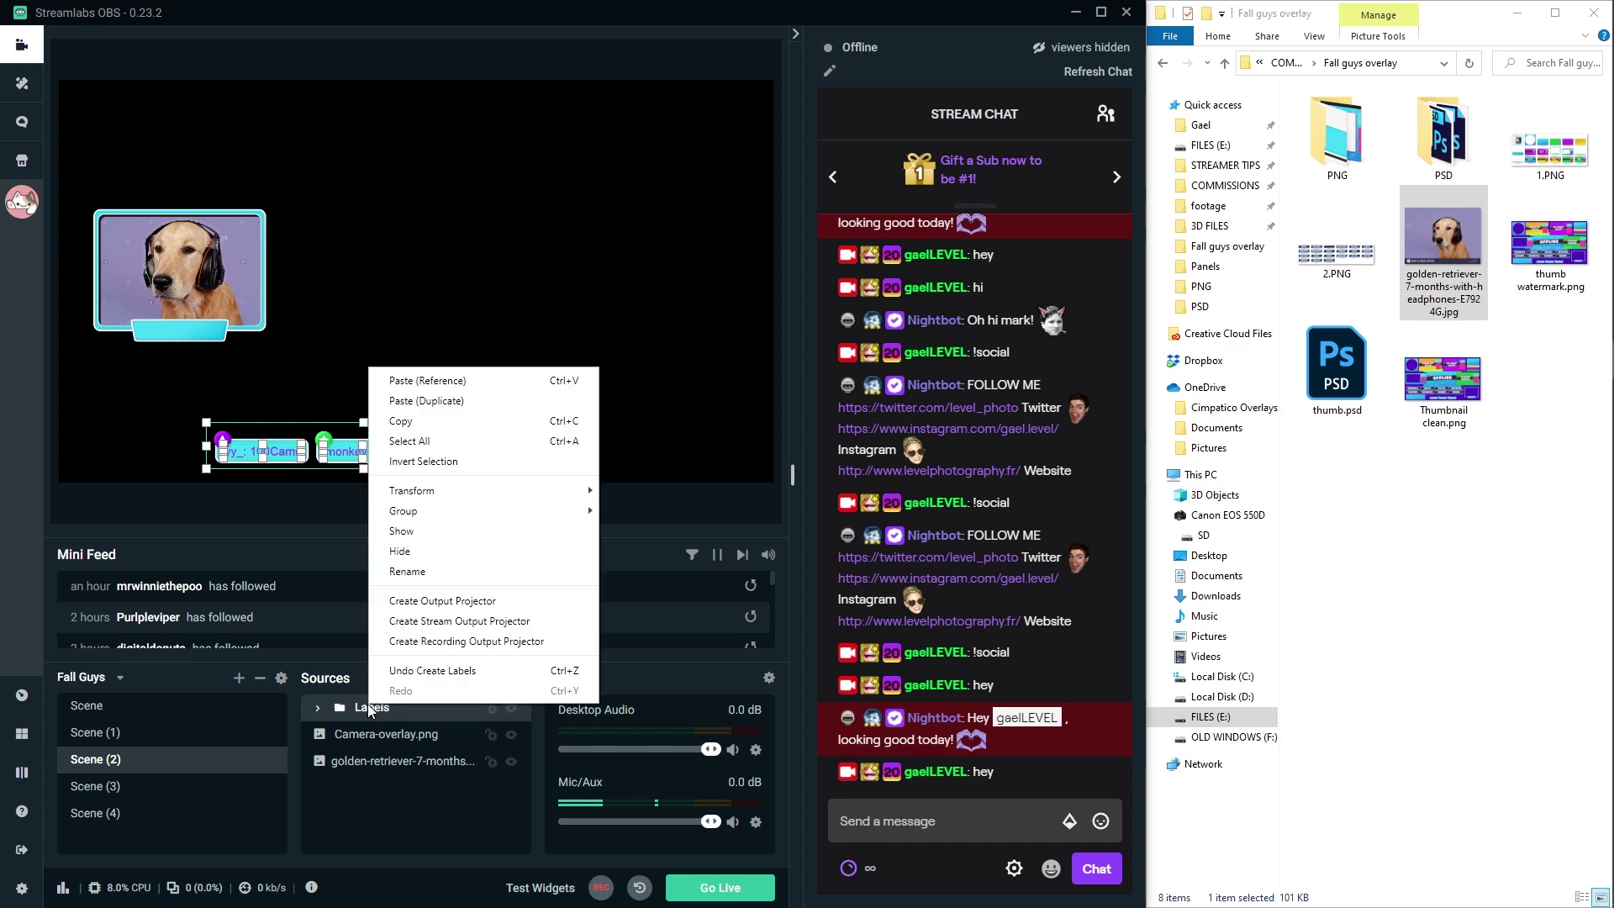
# Copy the Labels folder and paste it into Scene (1).
pyautogui.click(420, 418)
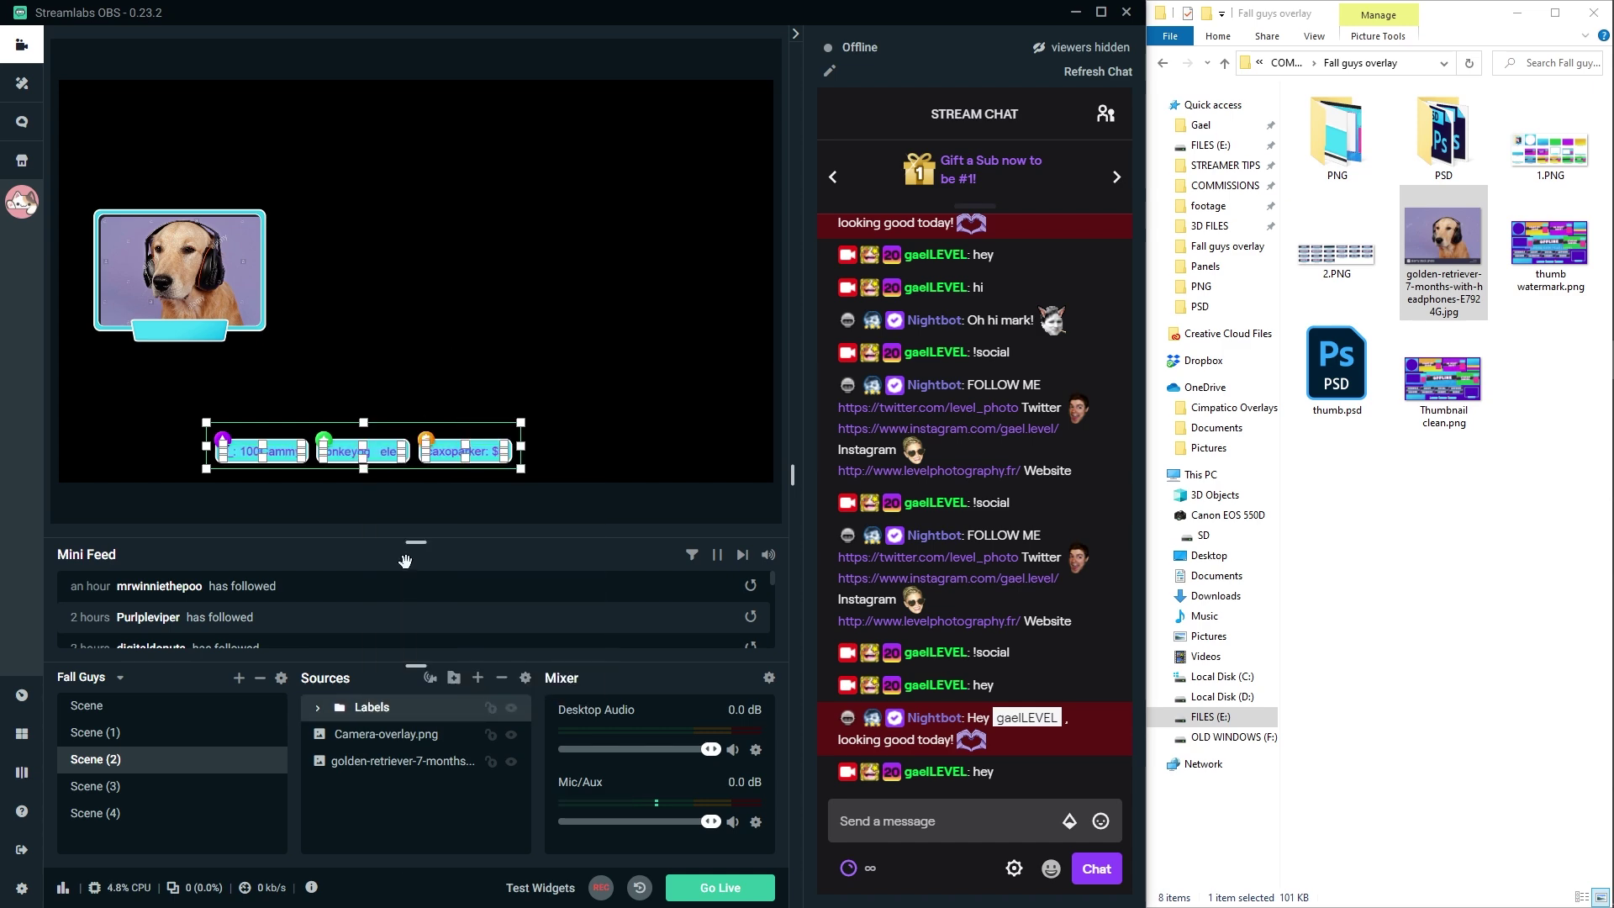
pyautogui.click(395, 760)
pyautogui.click(95, 732)
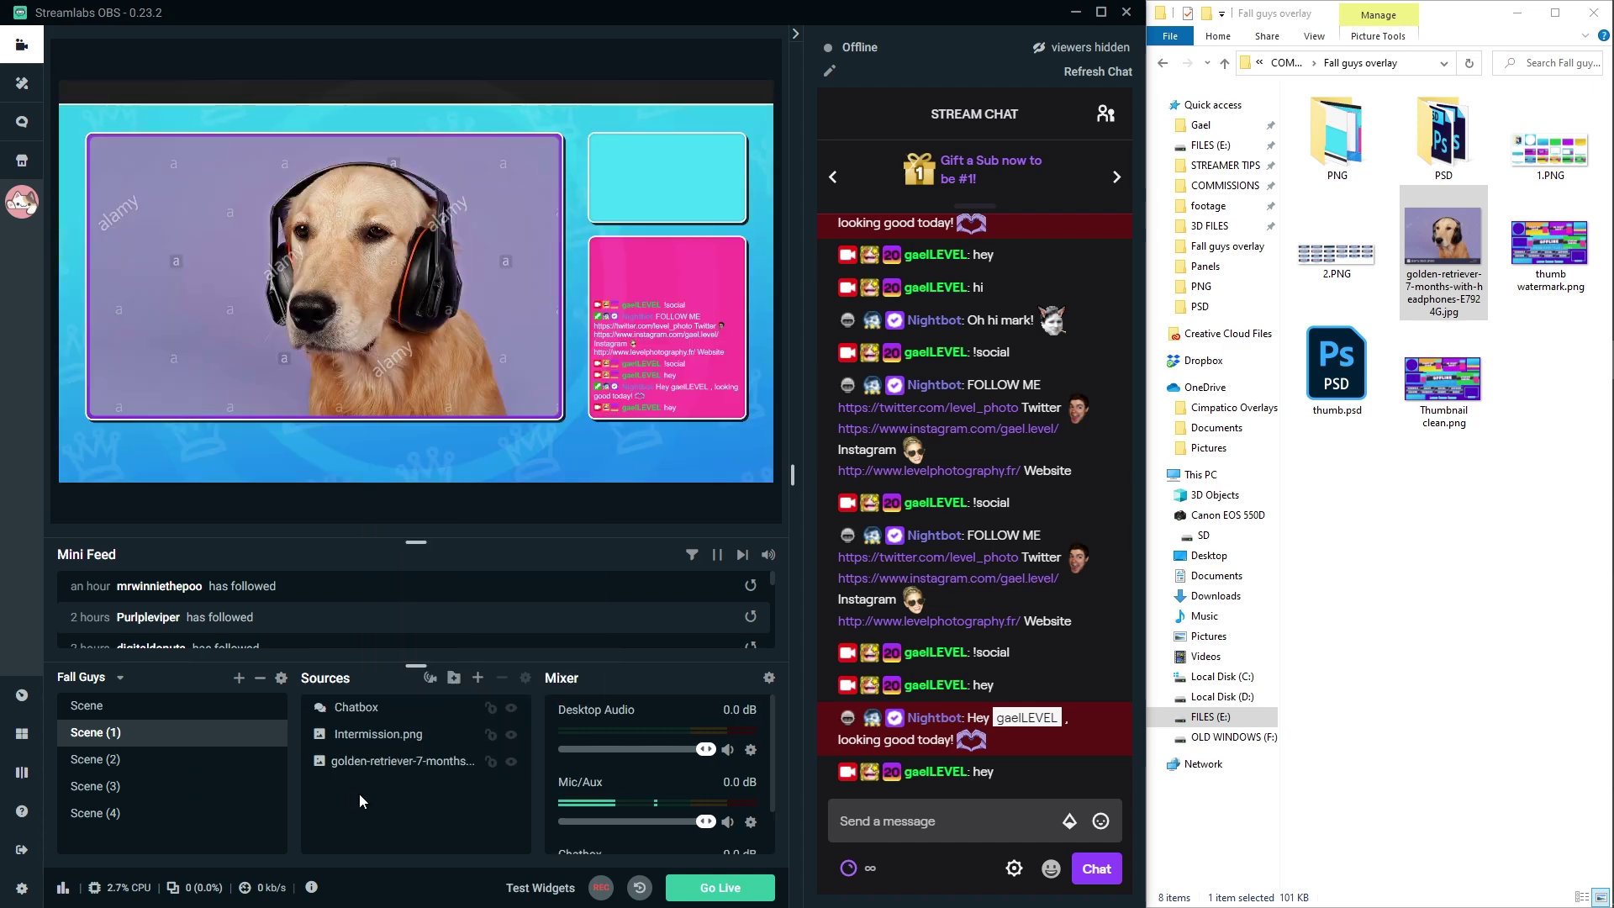
pyautogui.hotkey('ctrl', 'v')
pyautogui.hotkey('ctrl', 'z')
pyautogui.hotkey('ctrl', 'v')
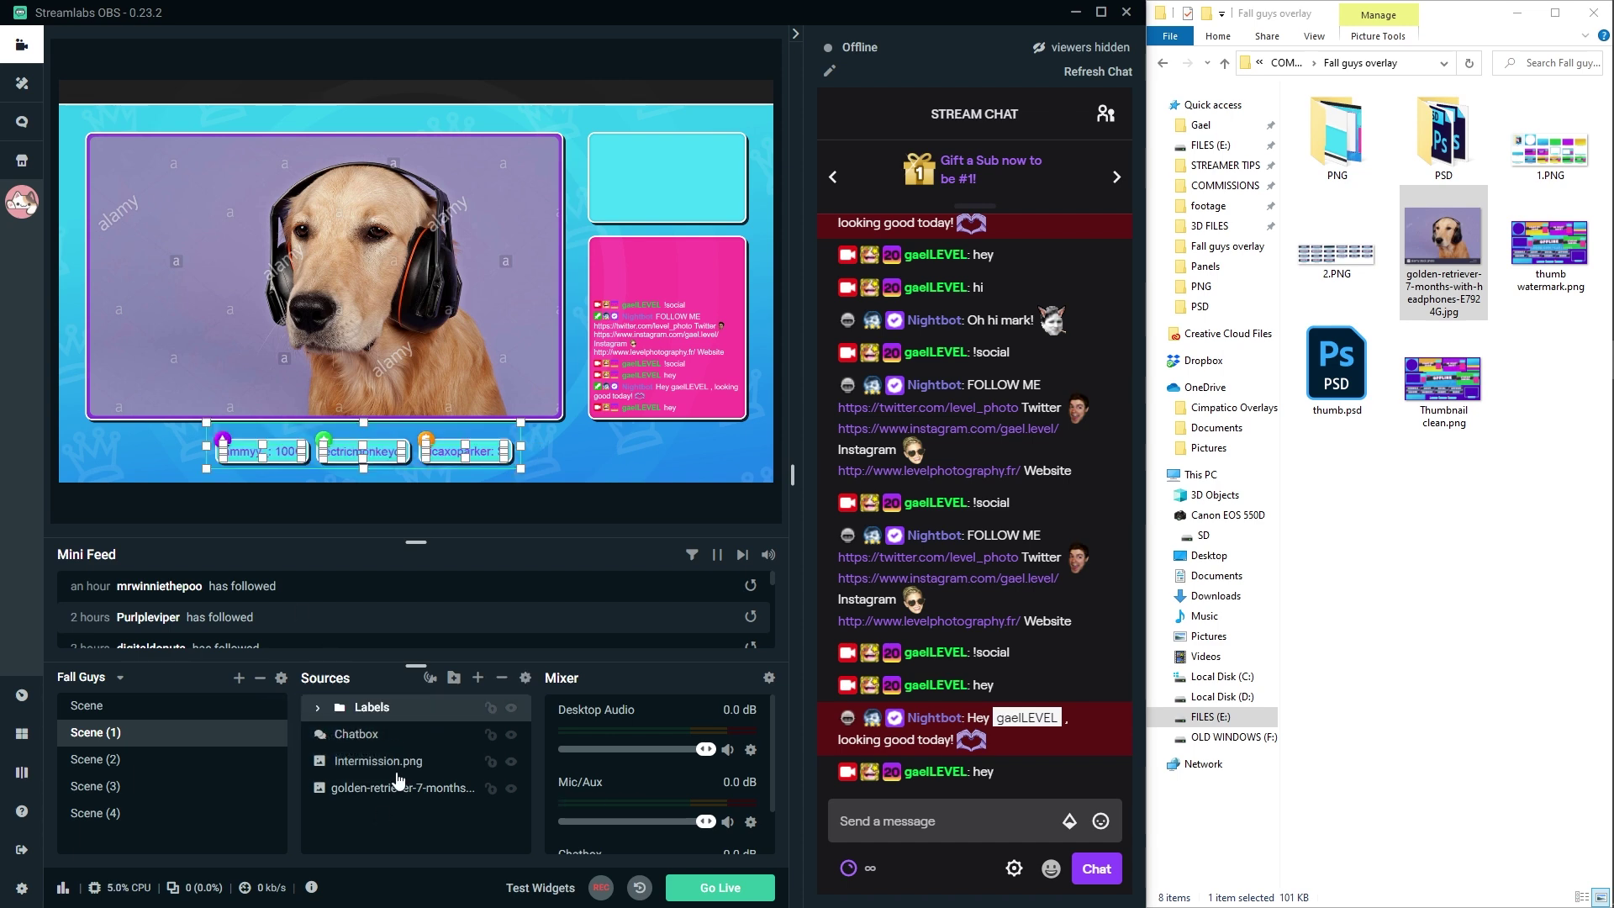
# Paste the Labels folder into Starting Soon as a reference, plus Be Right Back and Stream Ending.
pyautogui.click(91, 707)
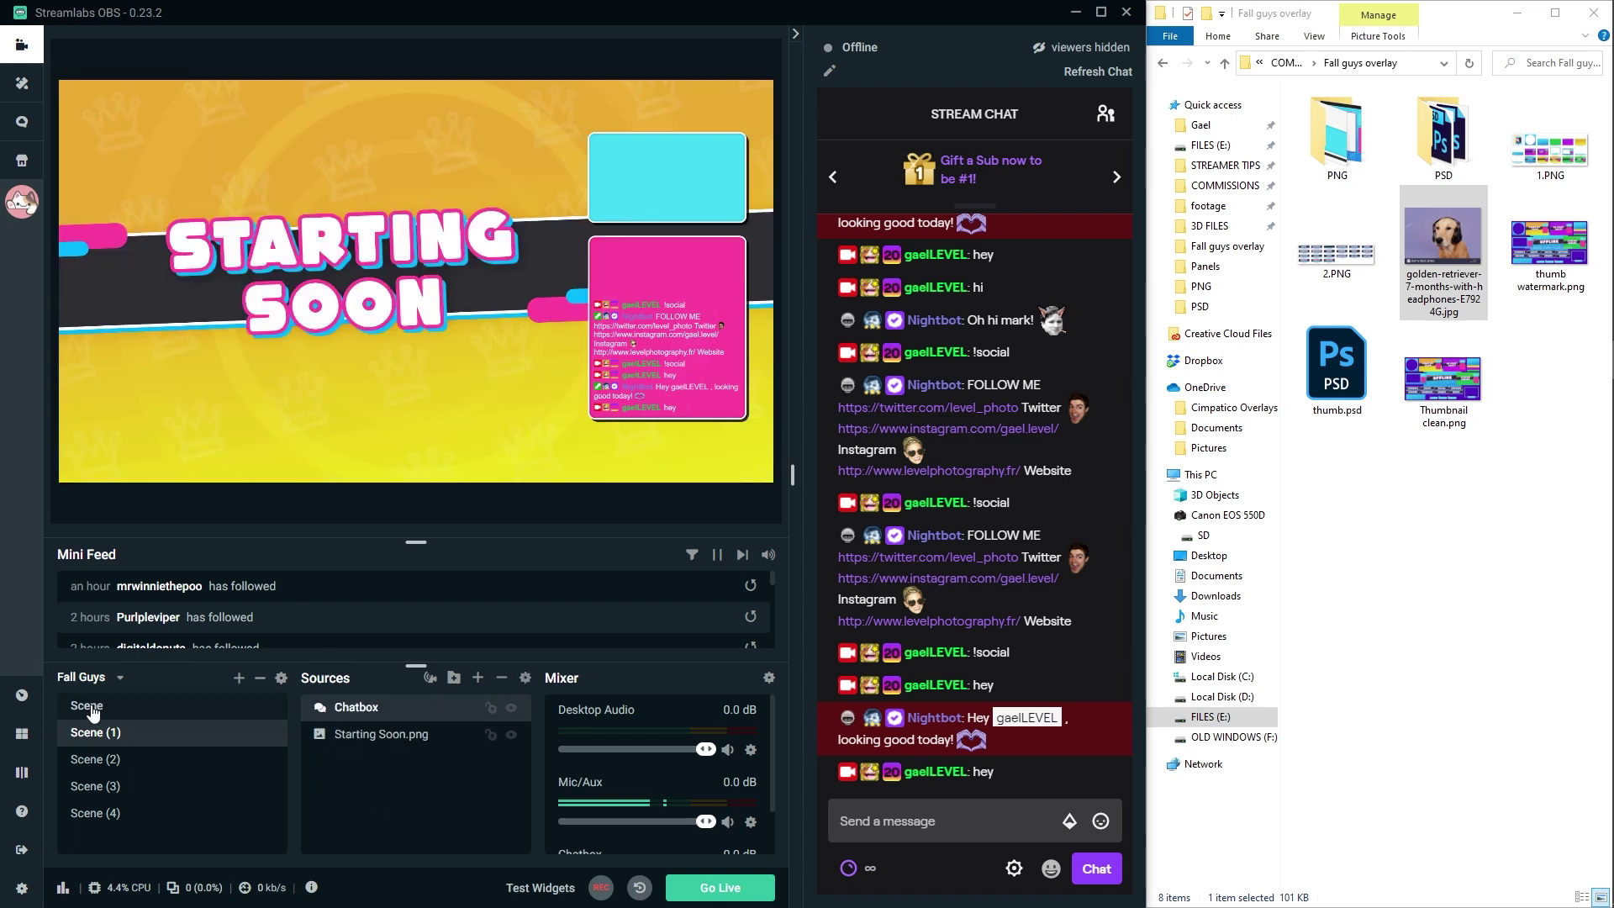
pyautogui.rightClick(363, 764)
pyautogui.click(376, 544)
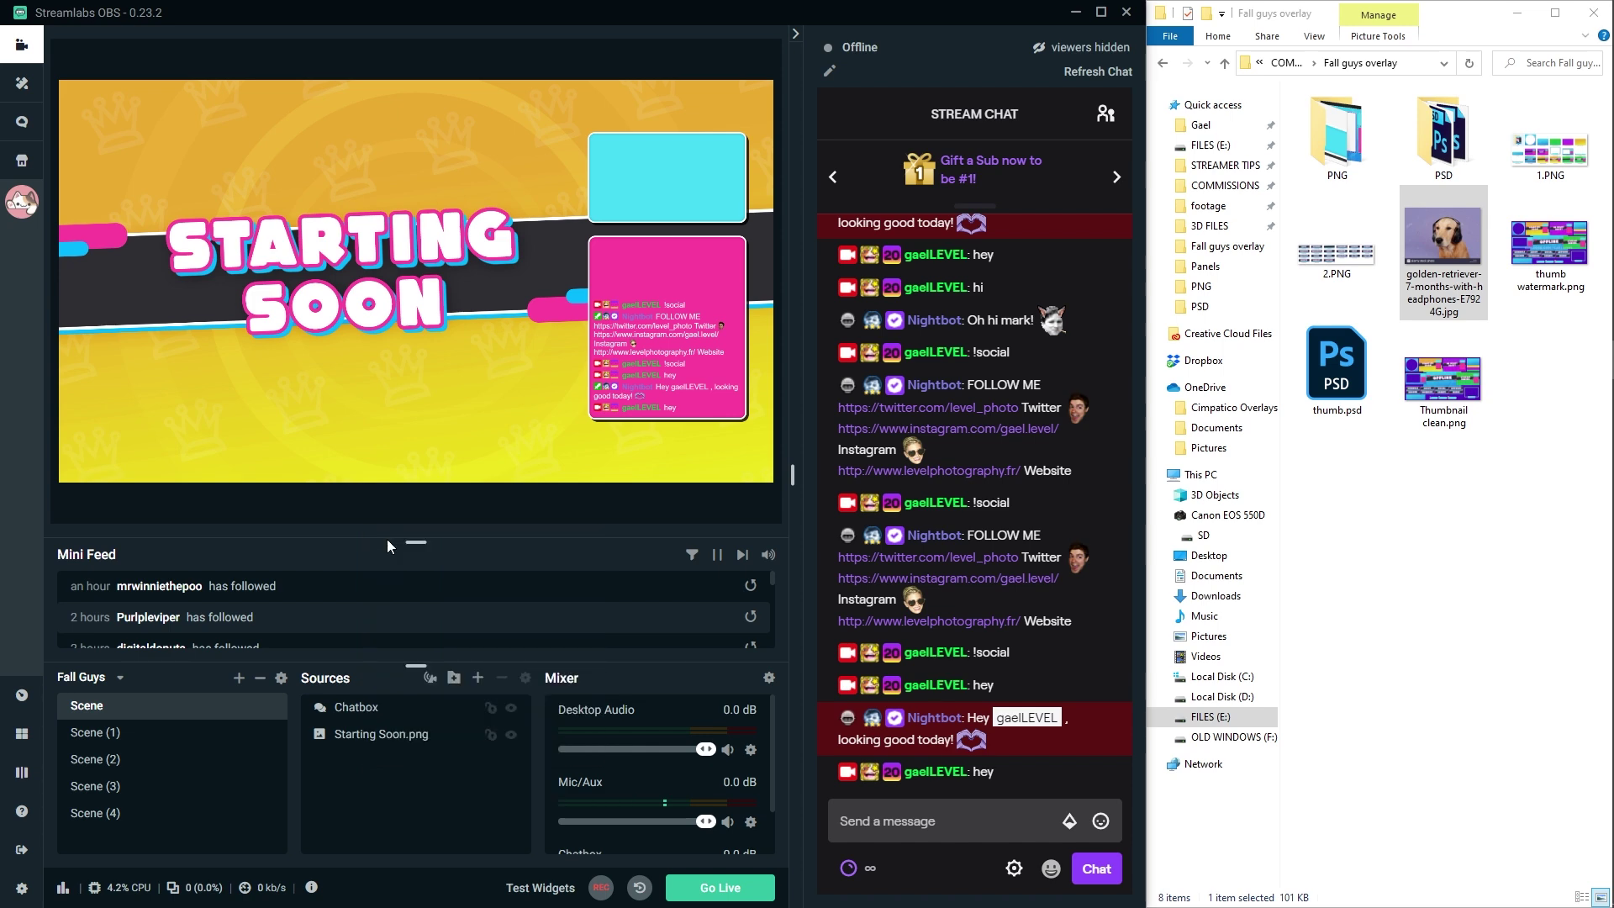
pyautogui.click(95, 759)
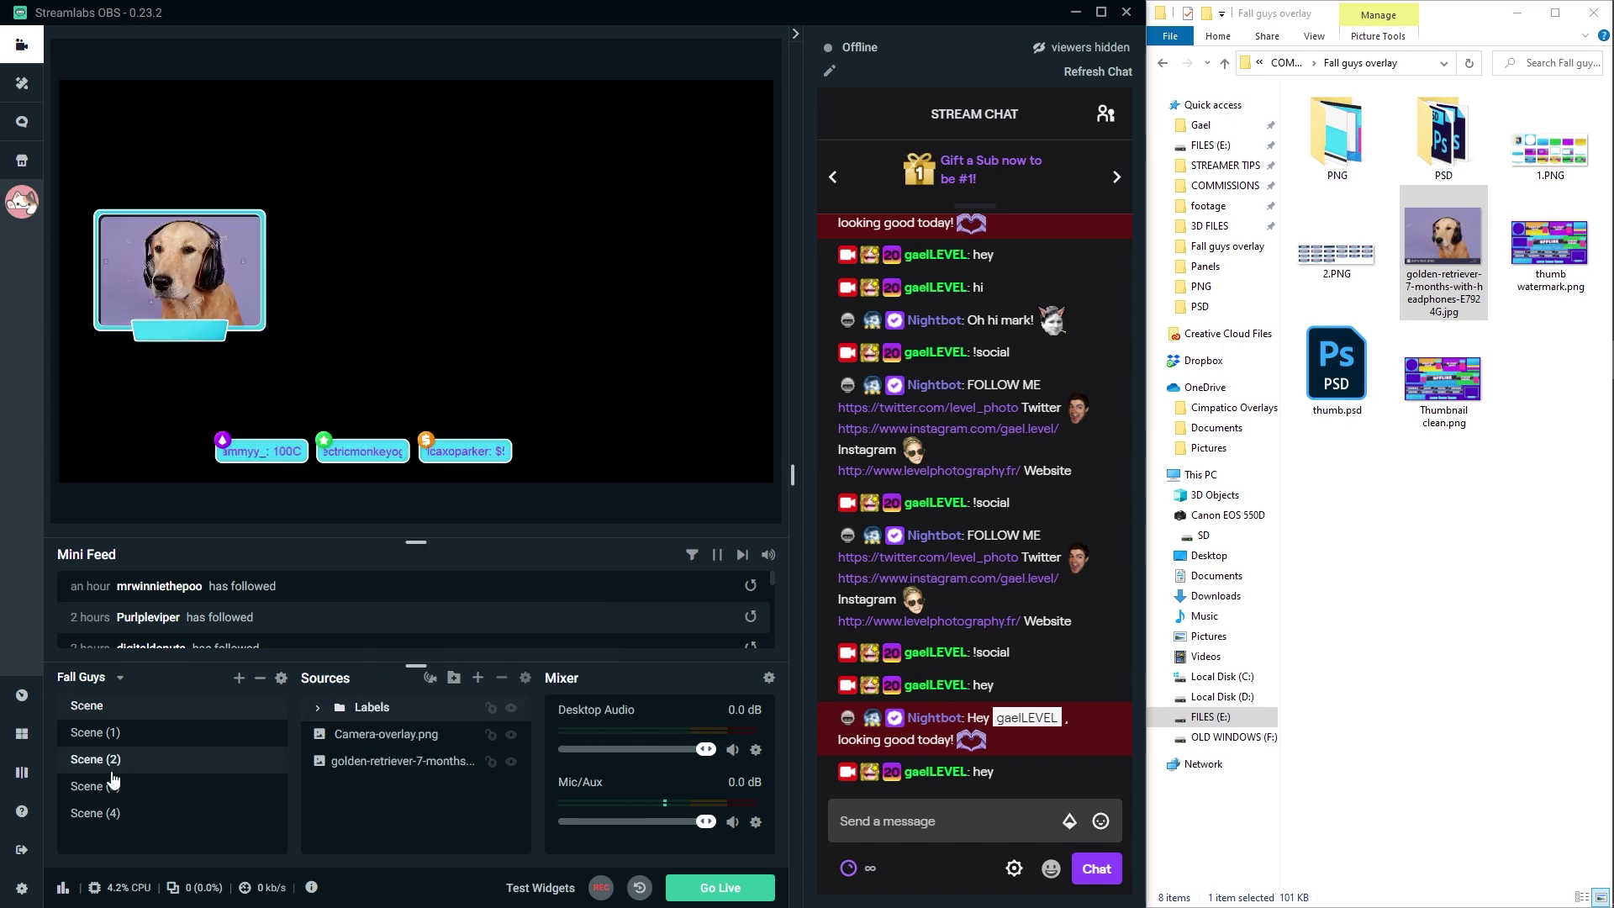
pyautogui.click(95, 786)
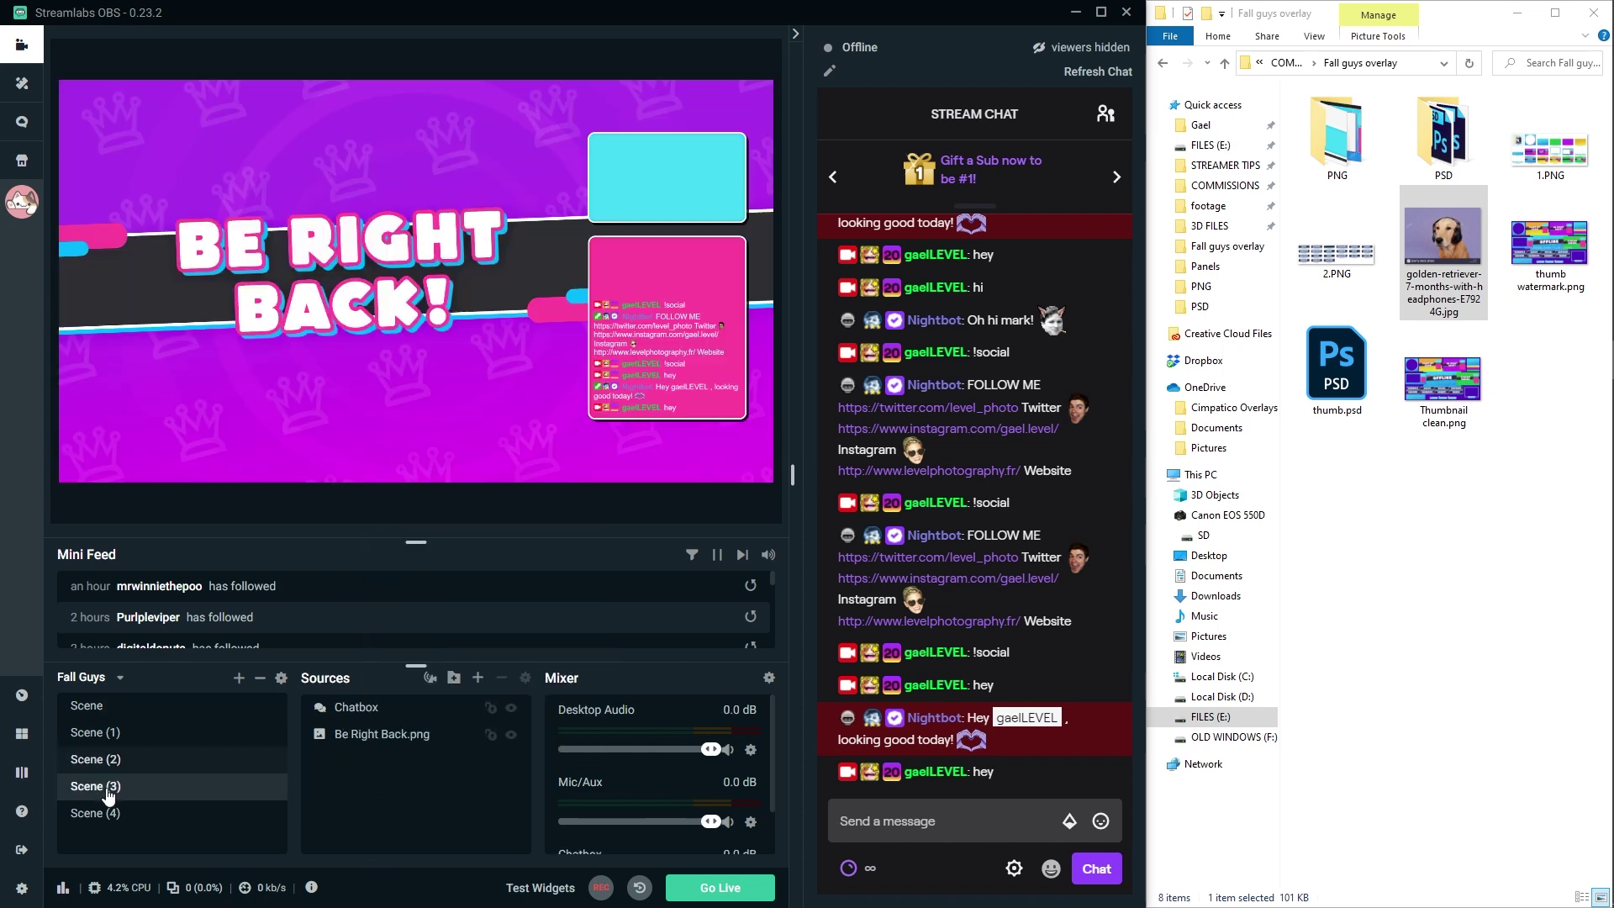
pyautogui.rightClick(343, 788)
pyautogui.click(378, 565)
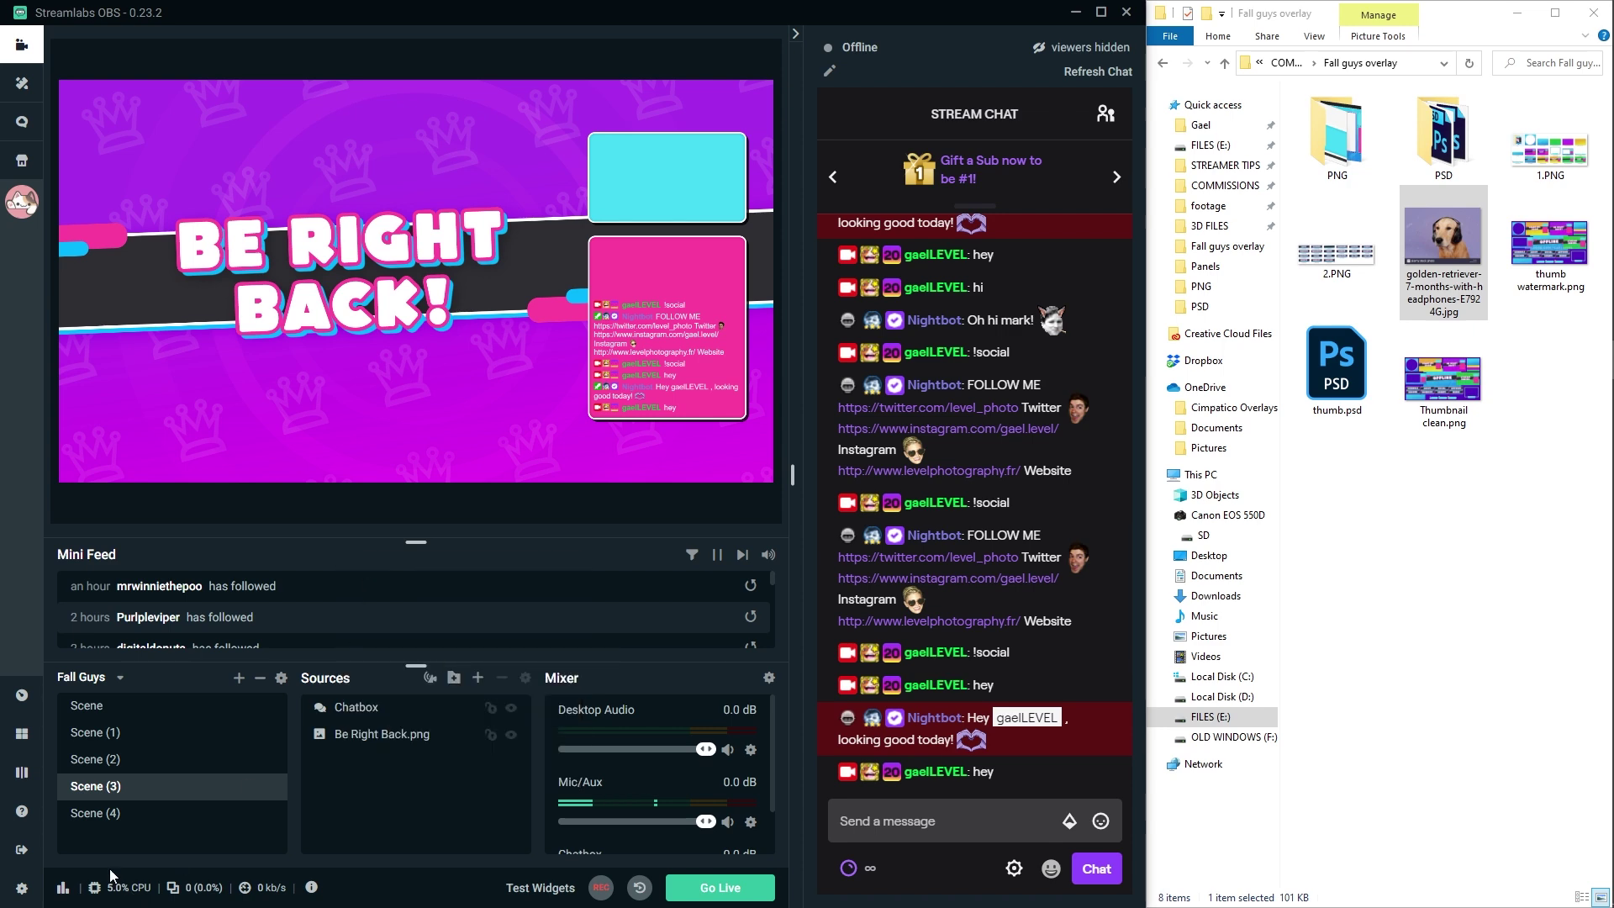
pyautogui.click(84, 814)
pyautogui.rightClick(360, 781)
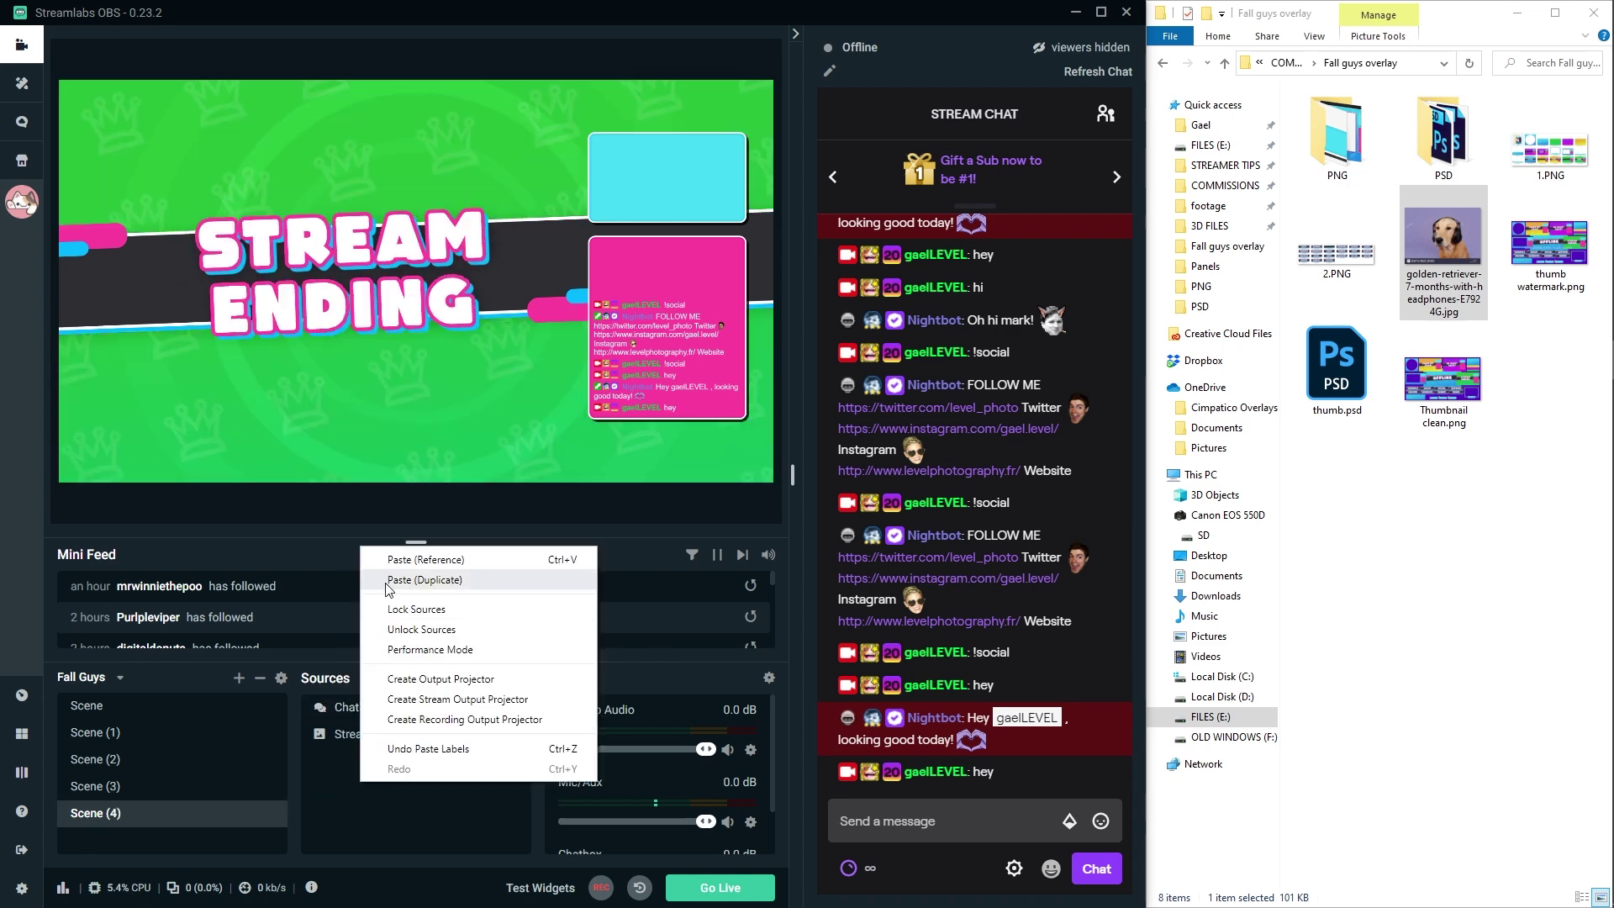
pyautogui.click(389, 580)
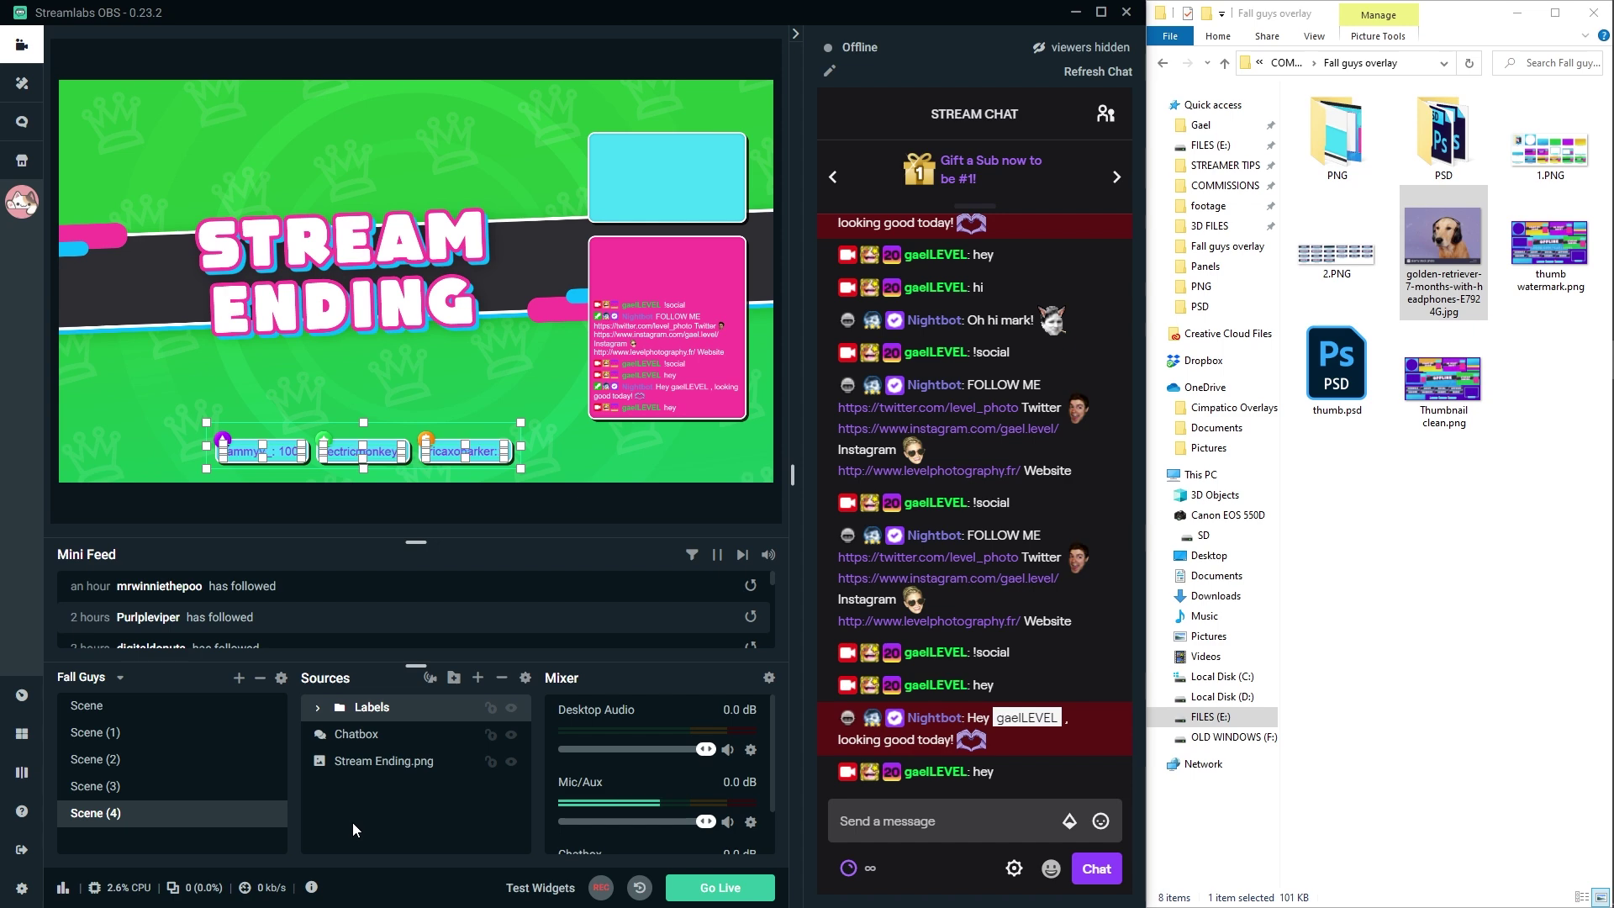
pyautogui.click(95, 732)
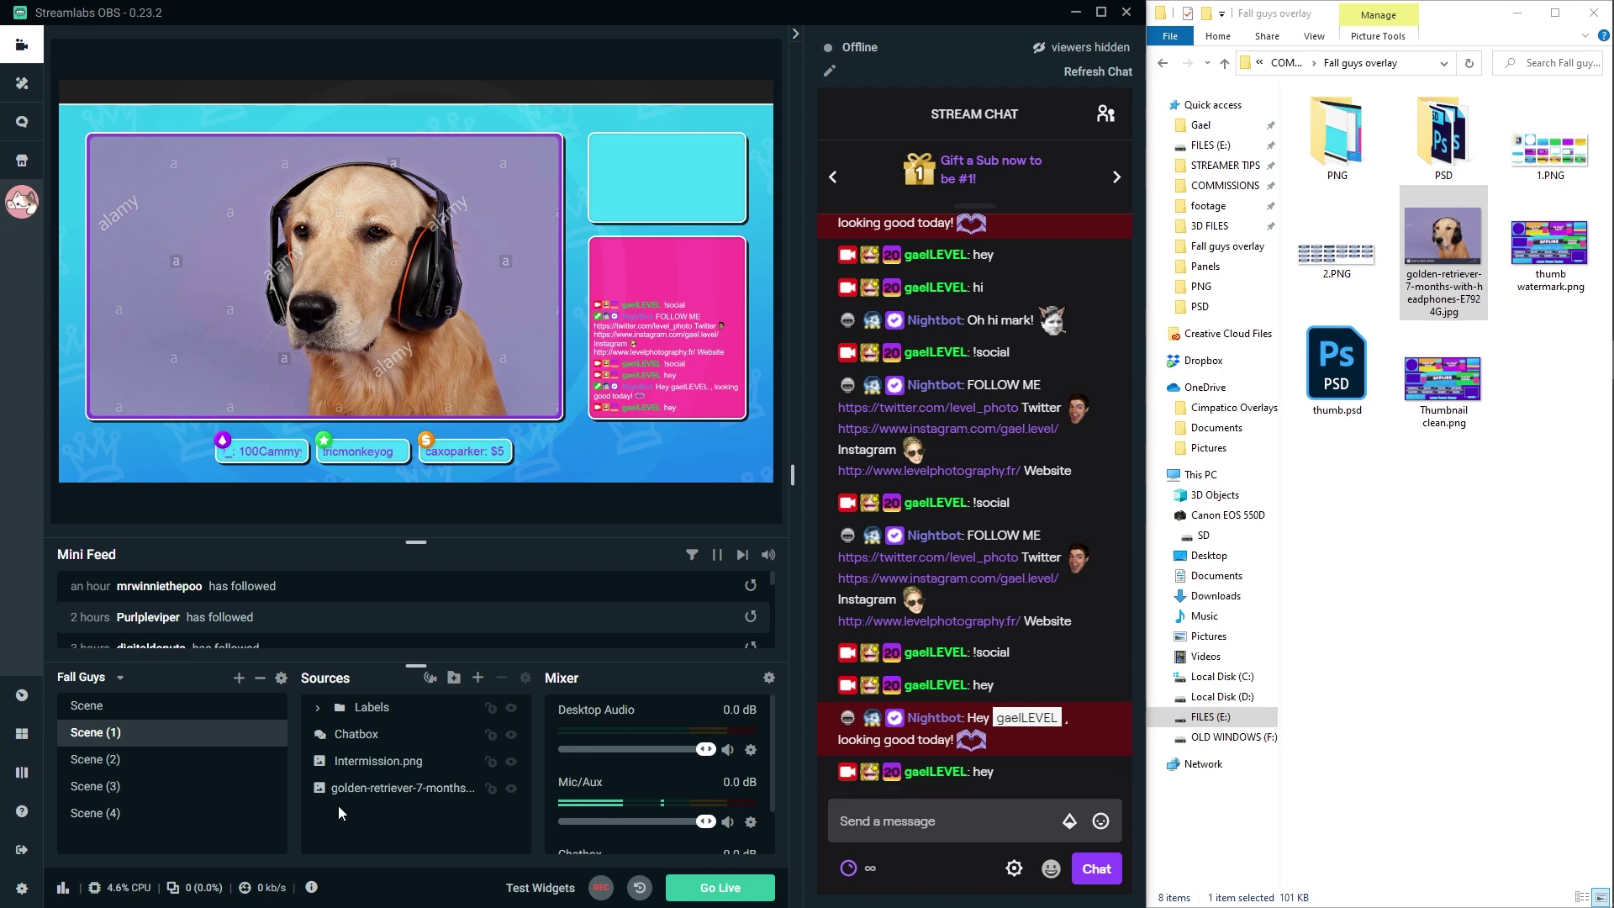
# Check the labels in Scene (2), Be Right Back and Scene (1), ending on Starting Soon.
pyautogui.click(111, 762)
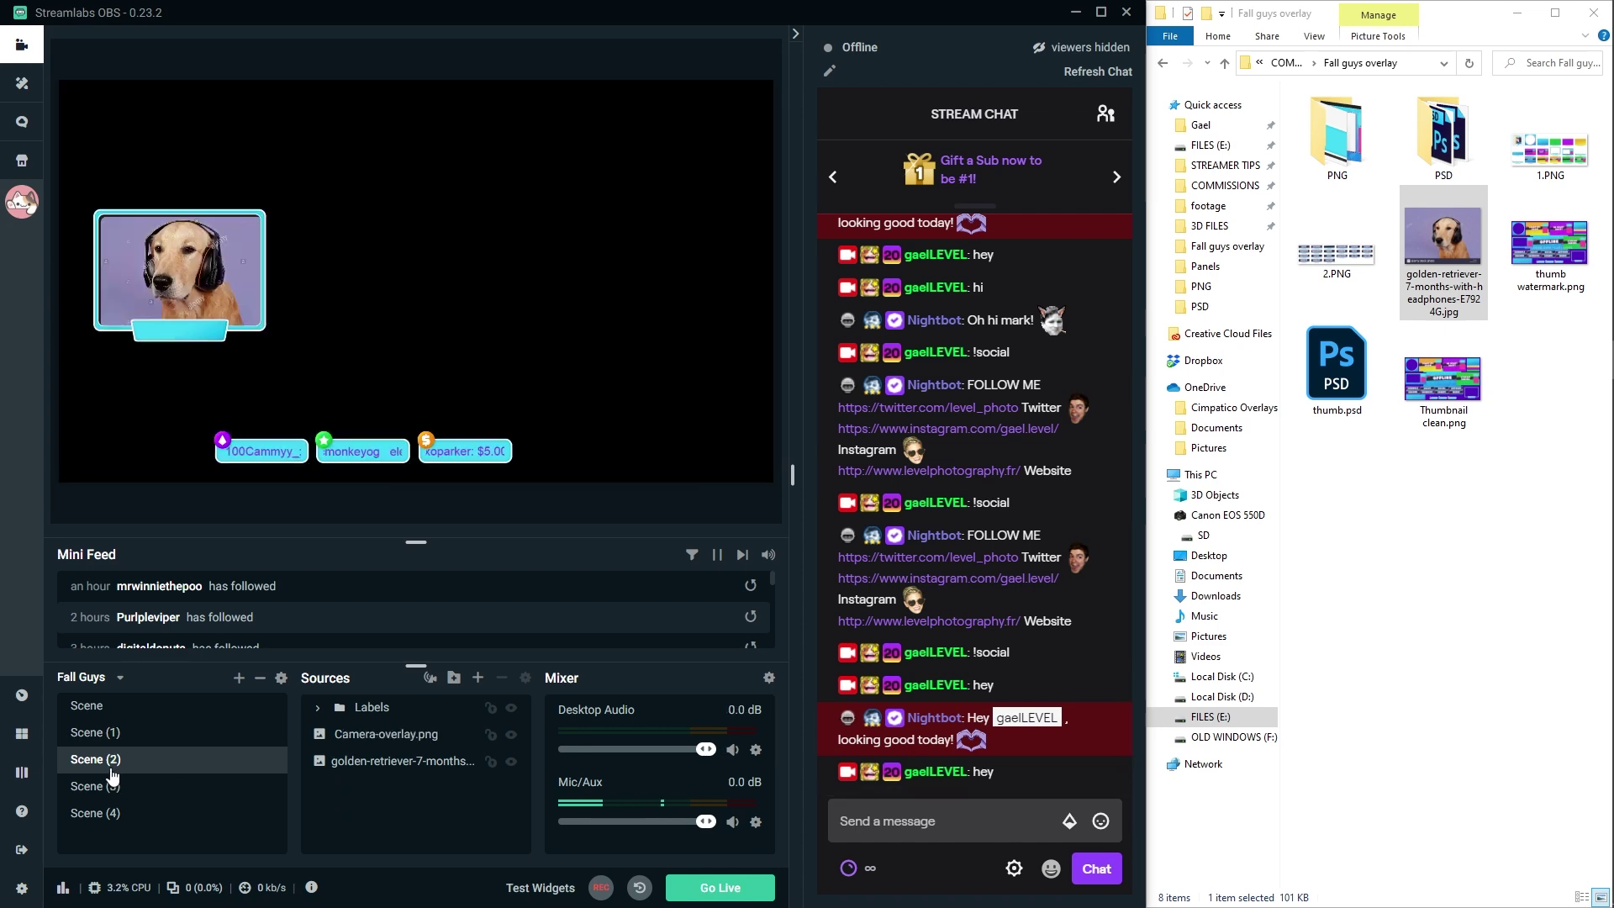
pyautogui.click(112, 786)
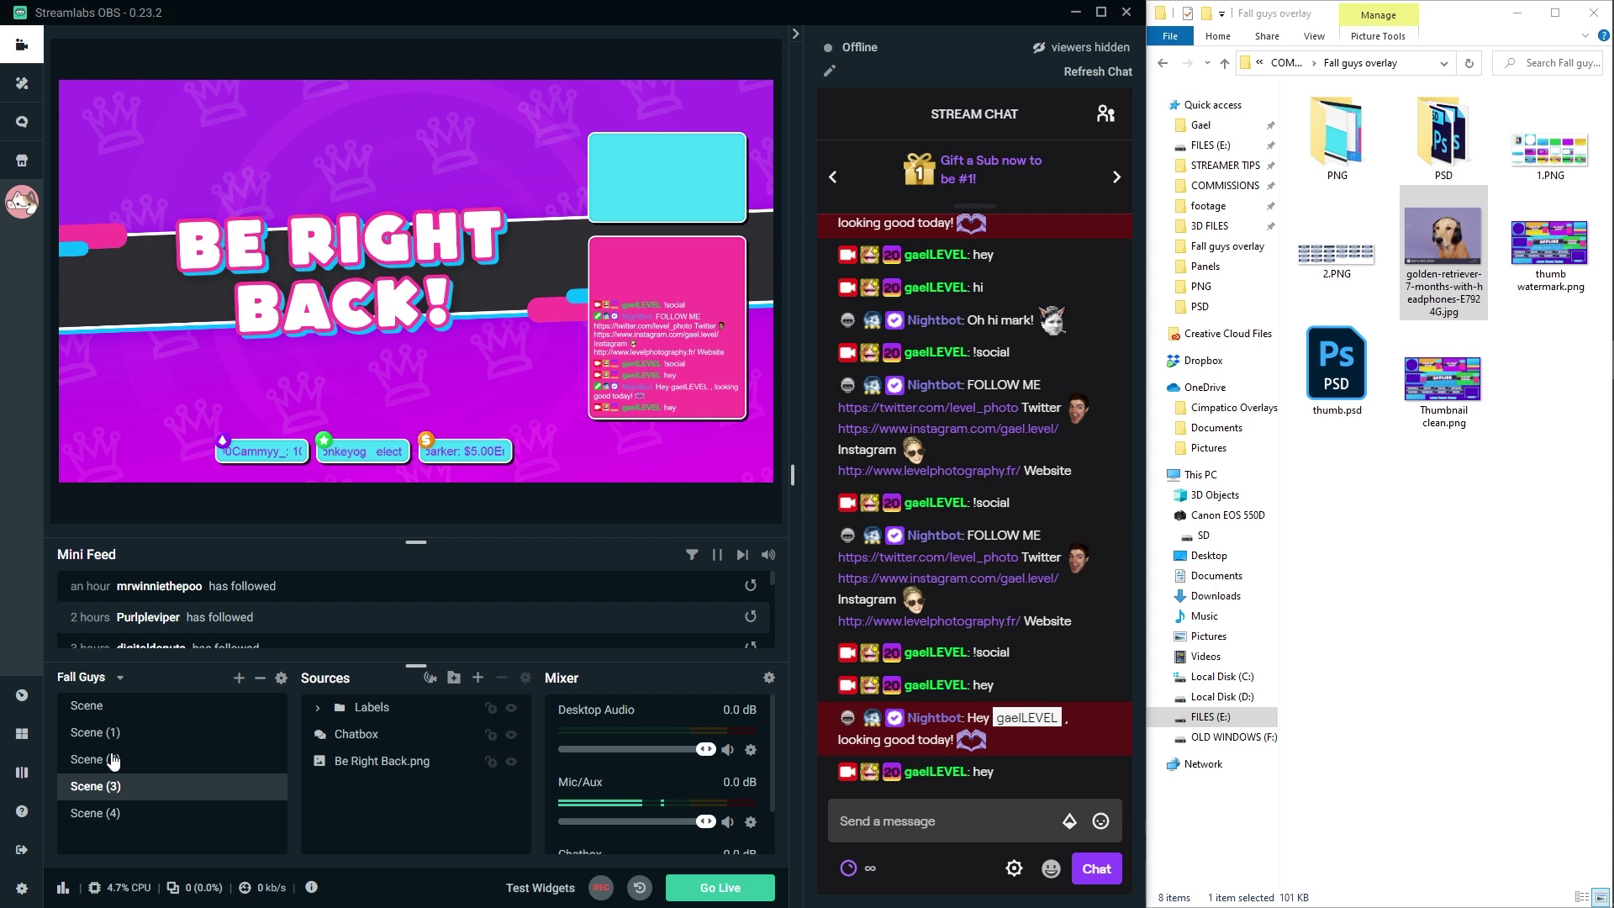
pyautogui.click(114, 759)
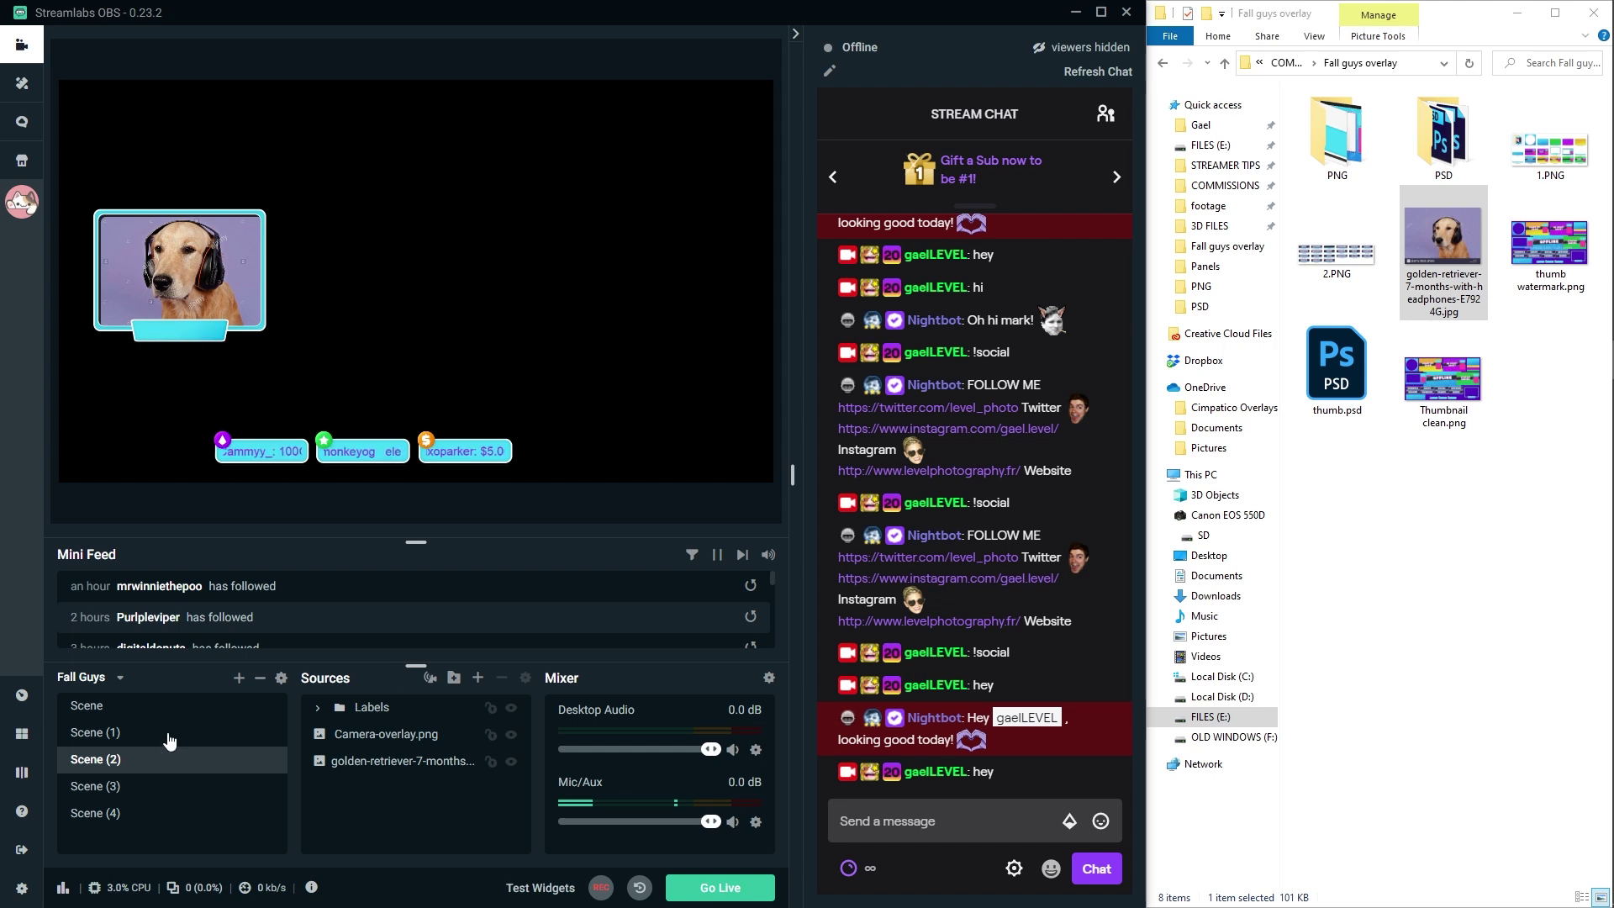
pyautogui.click(107, 732)
pyautogui.click(105, 708)
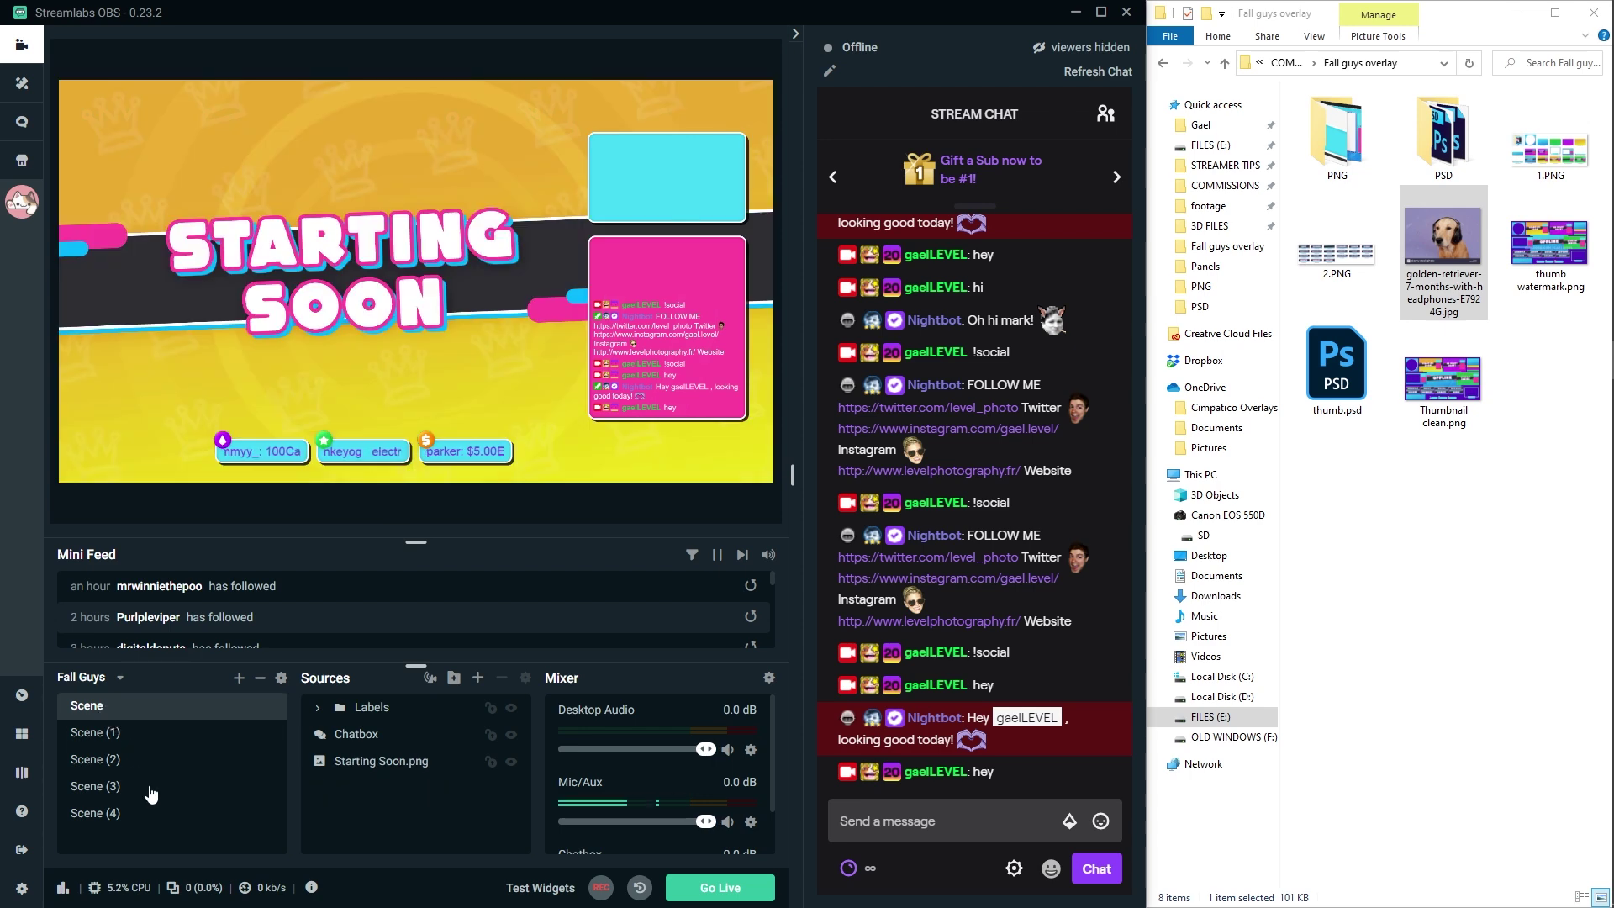
# Open the Global Transition editor, browse the transition types, and close it unchanged.
pyautogui.click(283, 683)
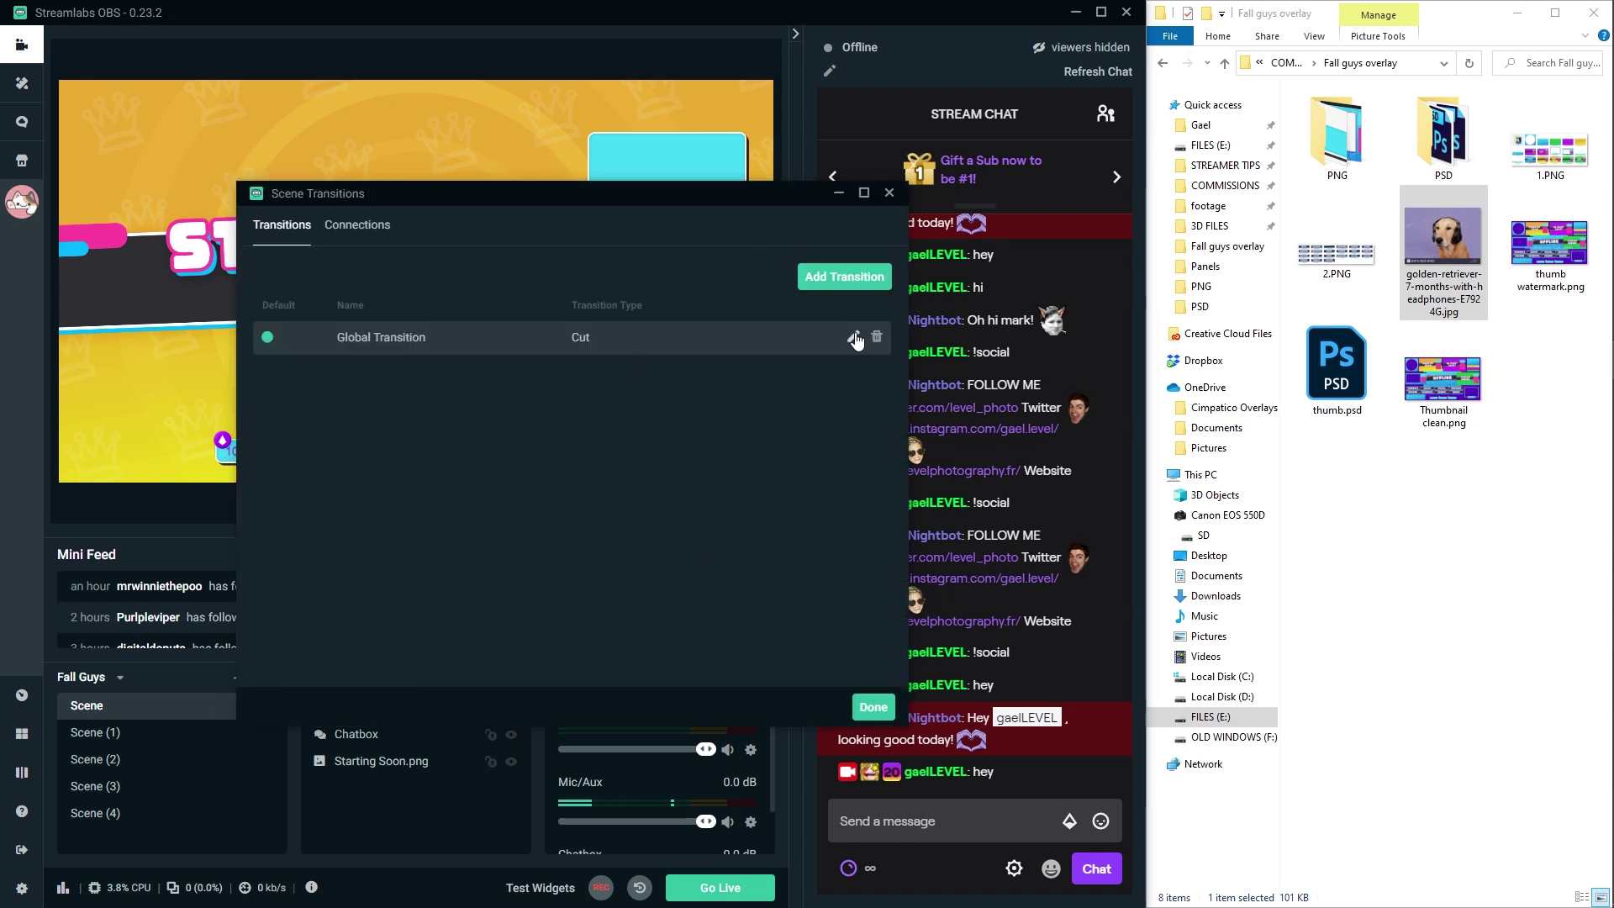
pyautogui.click(854, 338)
pyautogui.click(532, 294)
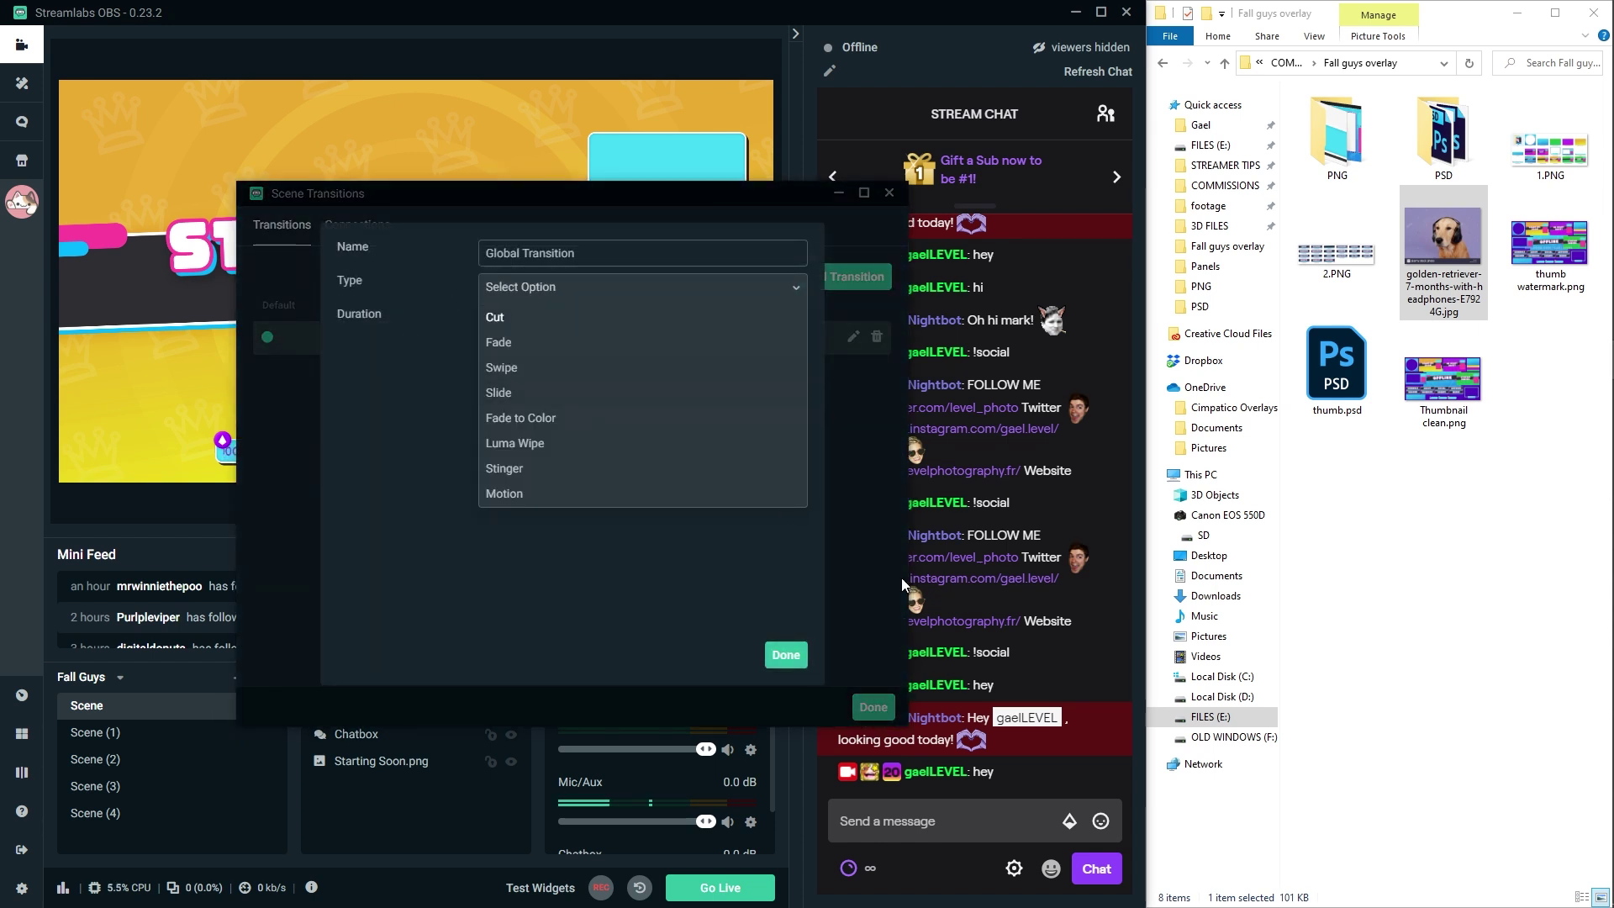
pyautogui.click(790, 659)
pyautogui.click(786, 655)
pyautogui.click(872, 707)
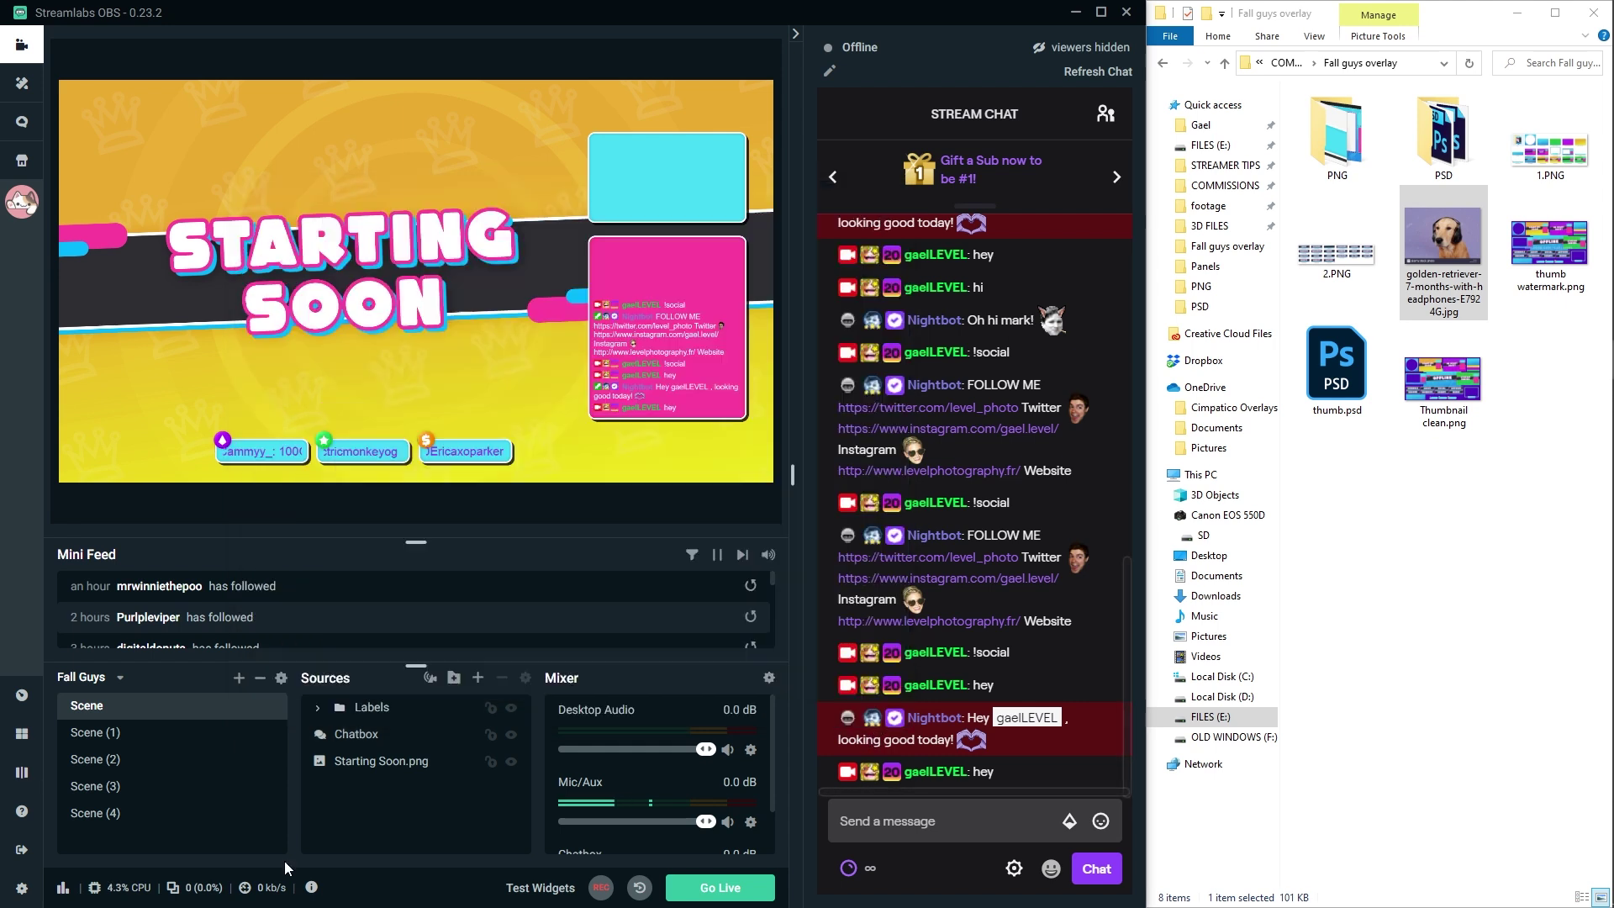
# Set the Global Transition type to Slide with a duration of 1000.
pyautogui.click(282, 679)
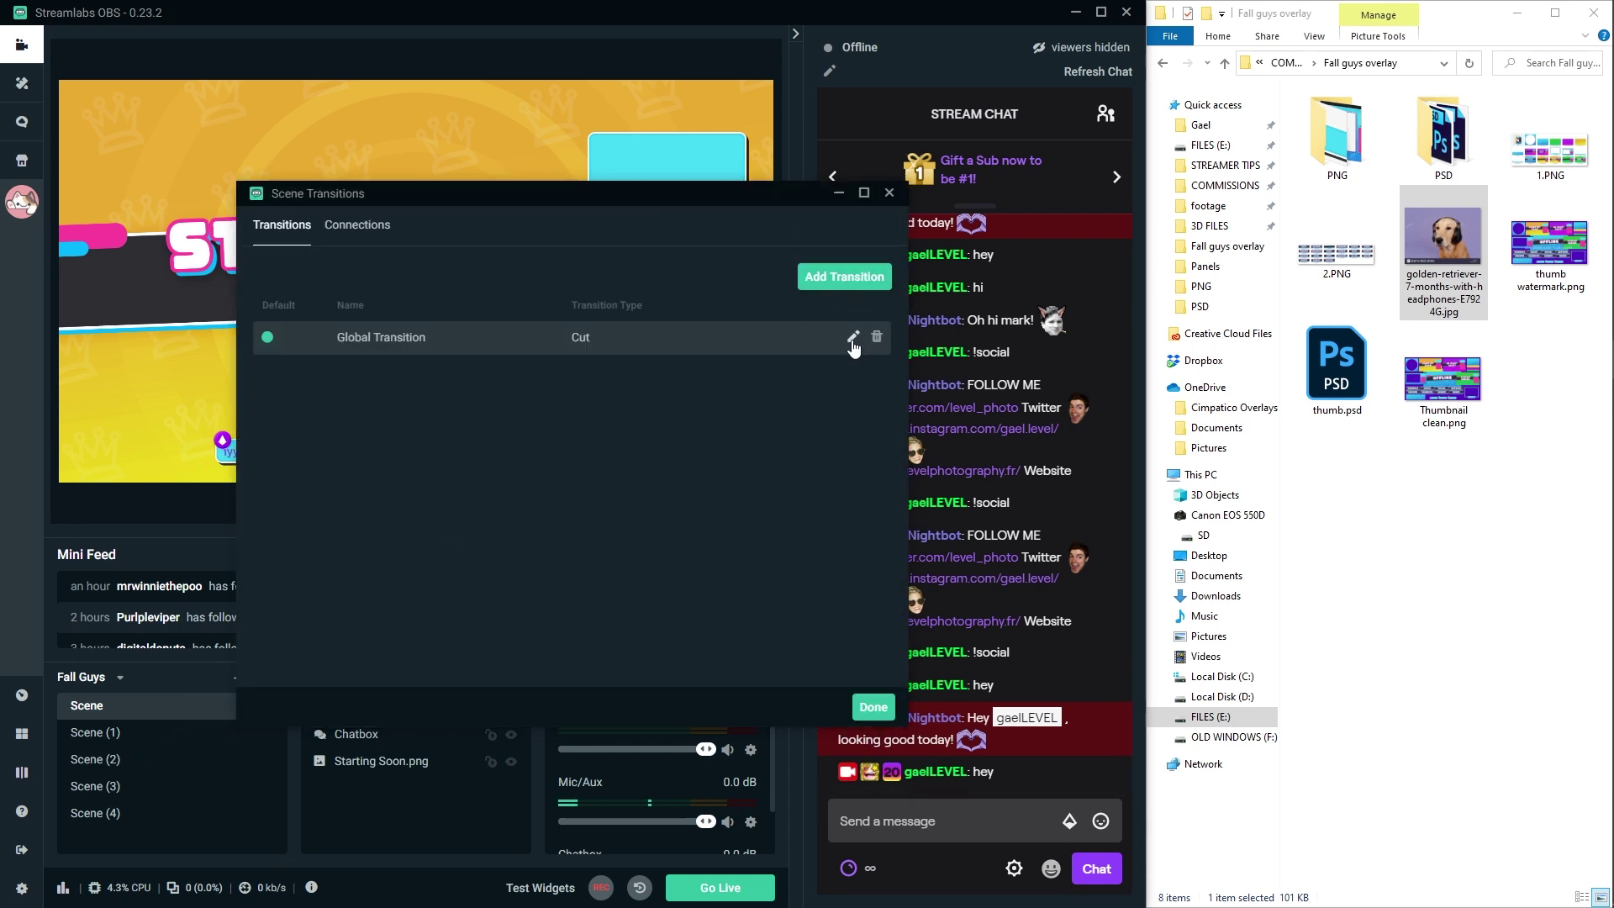
pyautogui.click(853, 338)
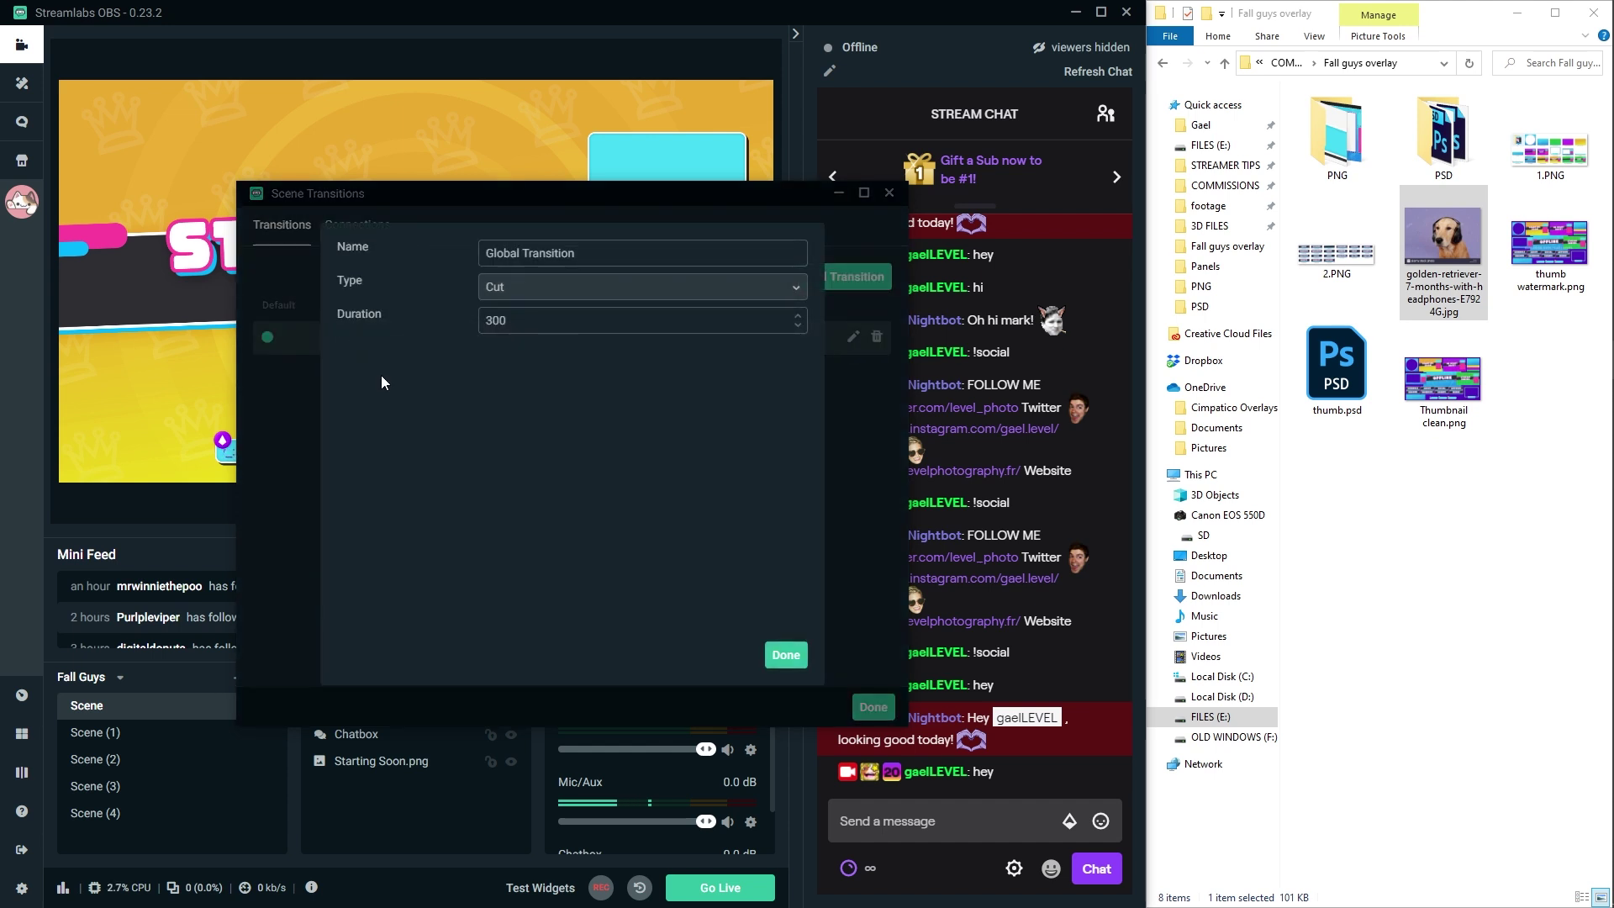
pyautogui.click(530, 294)
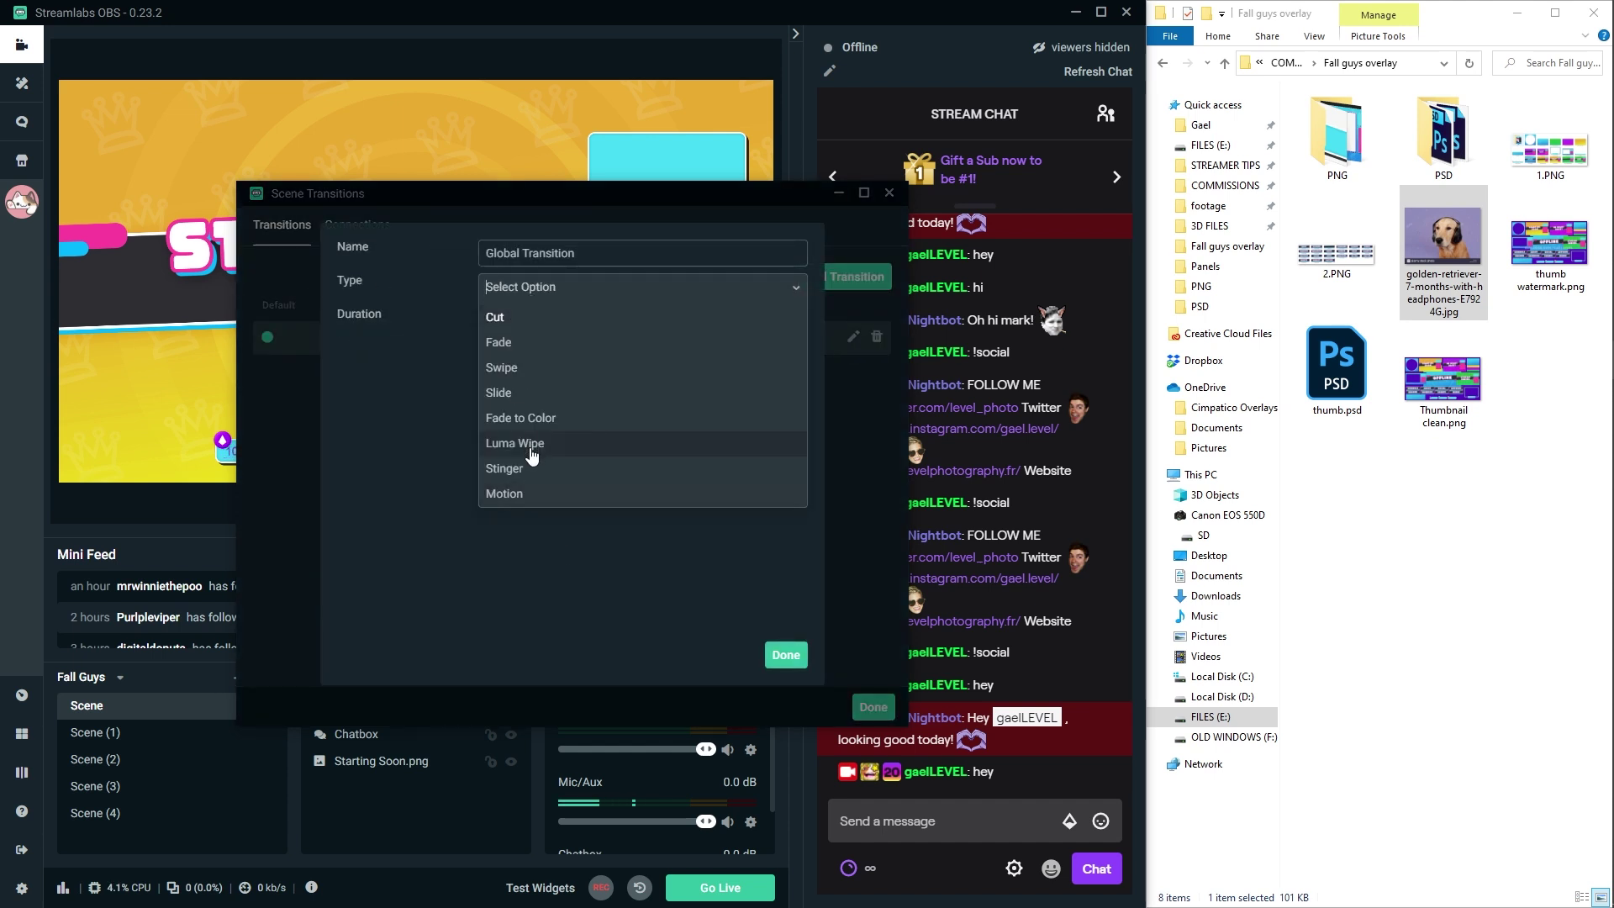
pyautogui.click(509, 395)
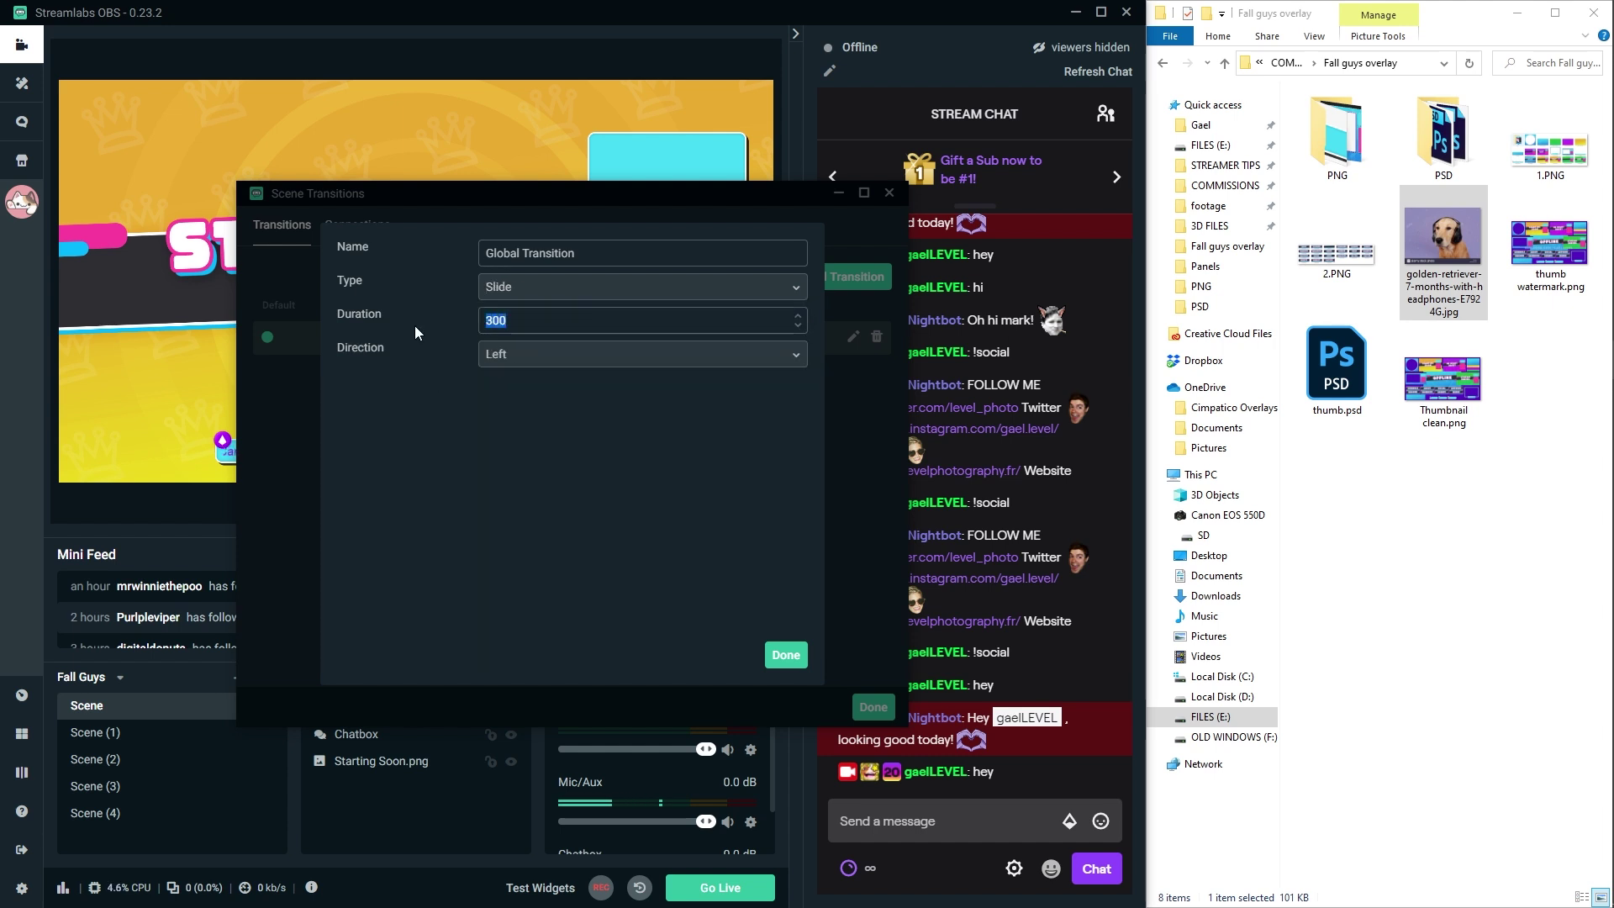
pyautogui.write('1000')
pyautogui.click(786, 655)
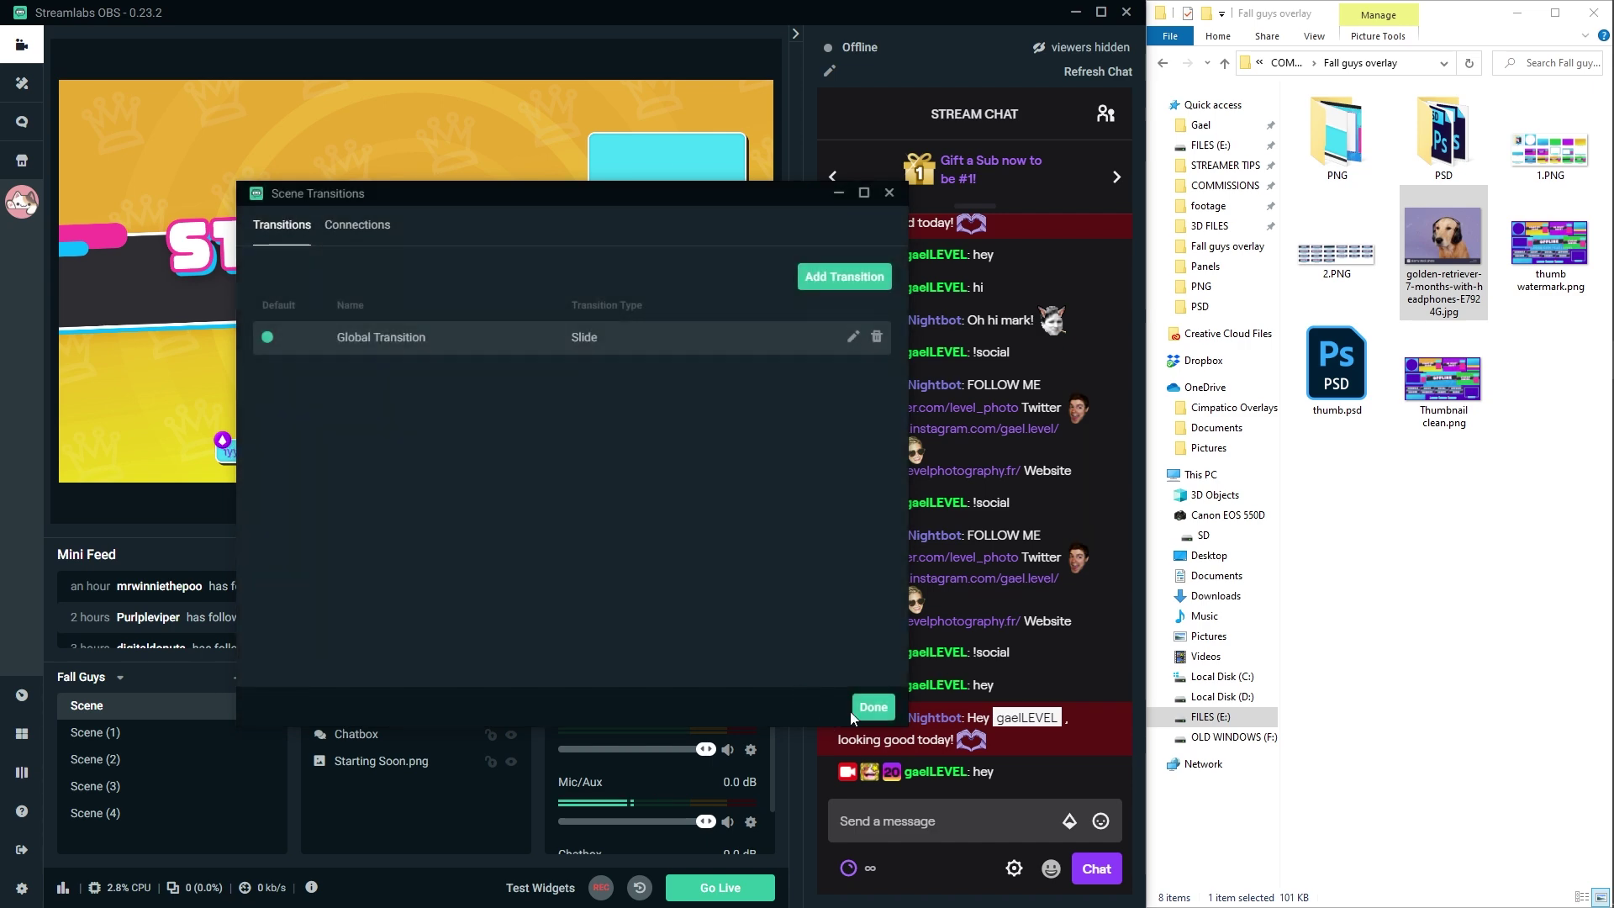
pyautogui.click(874, 707)
# Test the slide by switching to Scene (1), Be Right Back, then Scene (2).
pyautogui.click(98, 742)
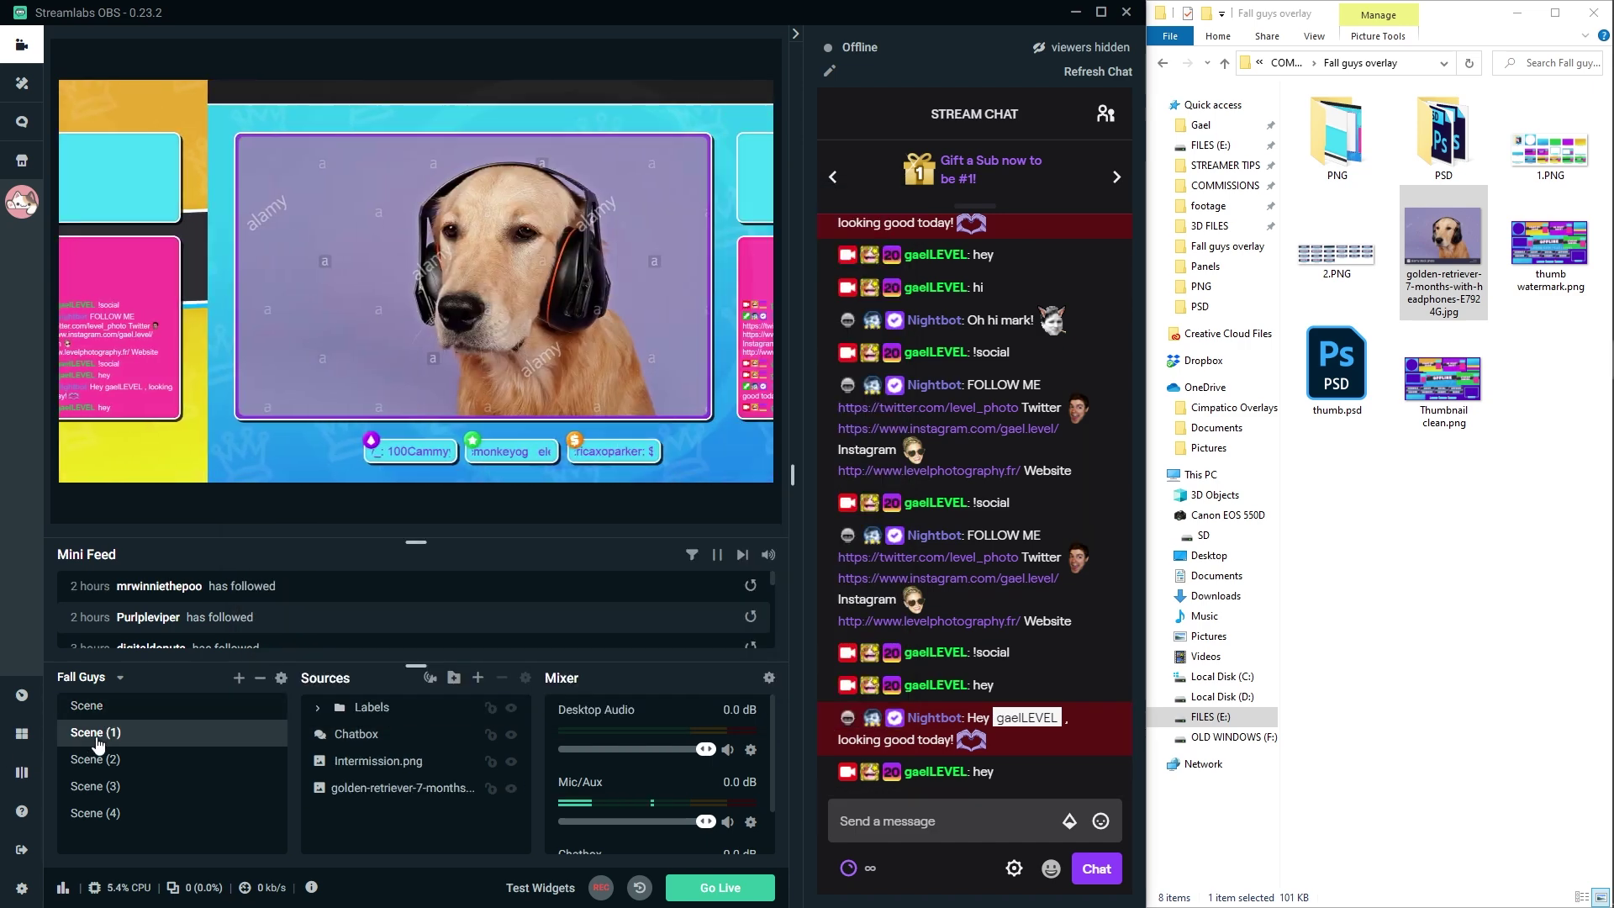
pyautogui.click(101, 762)
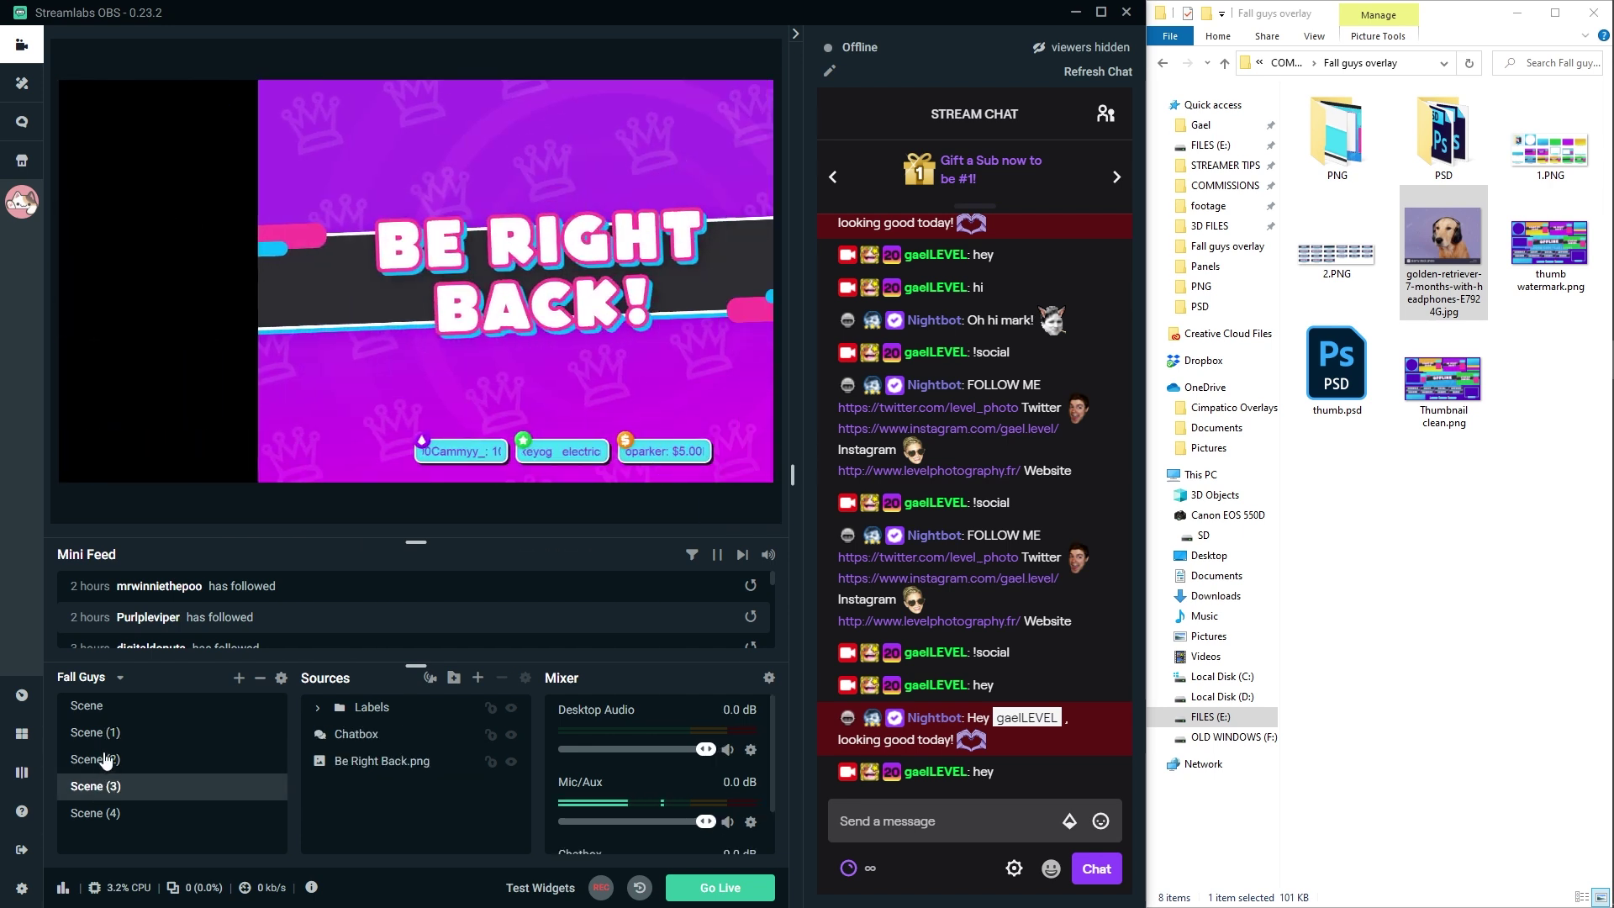
pyautogui.click(99, 787)
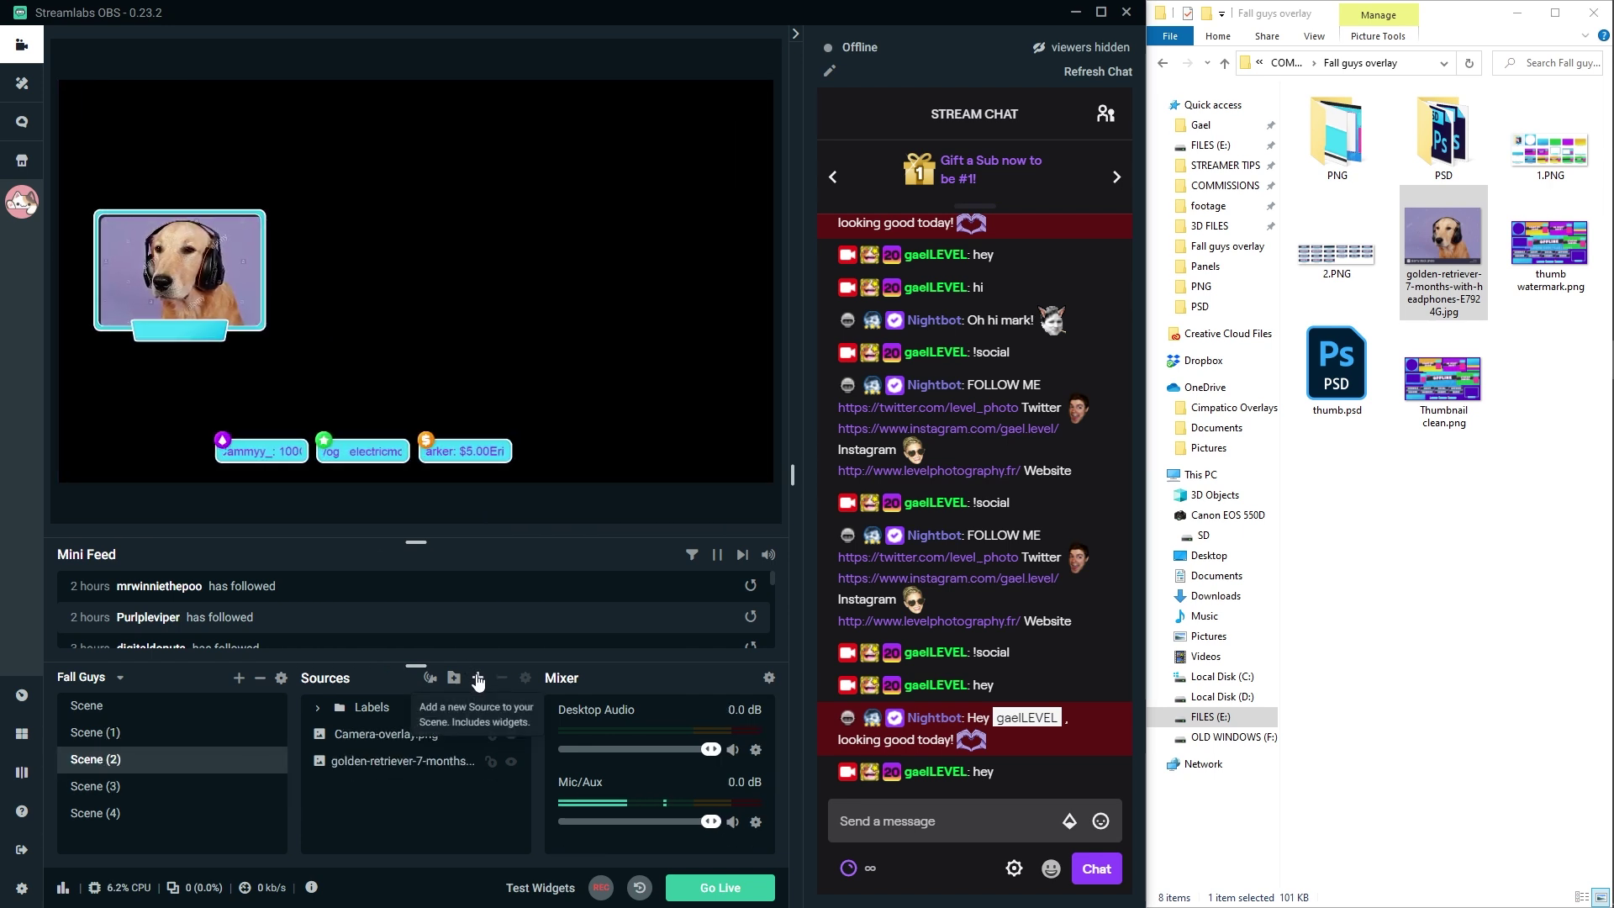
# Add a default 'Game Capture' source to Scene (2) and layer it beneath the camera overlay and labels.
pyautogui.click(477, 677)
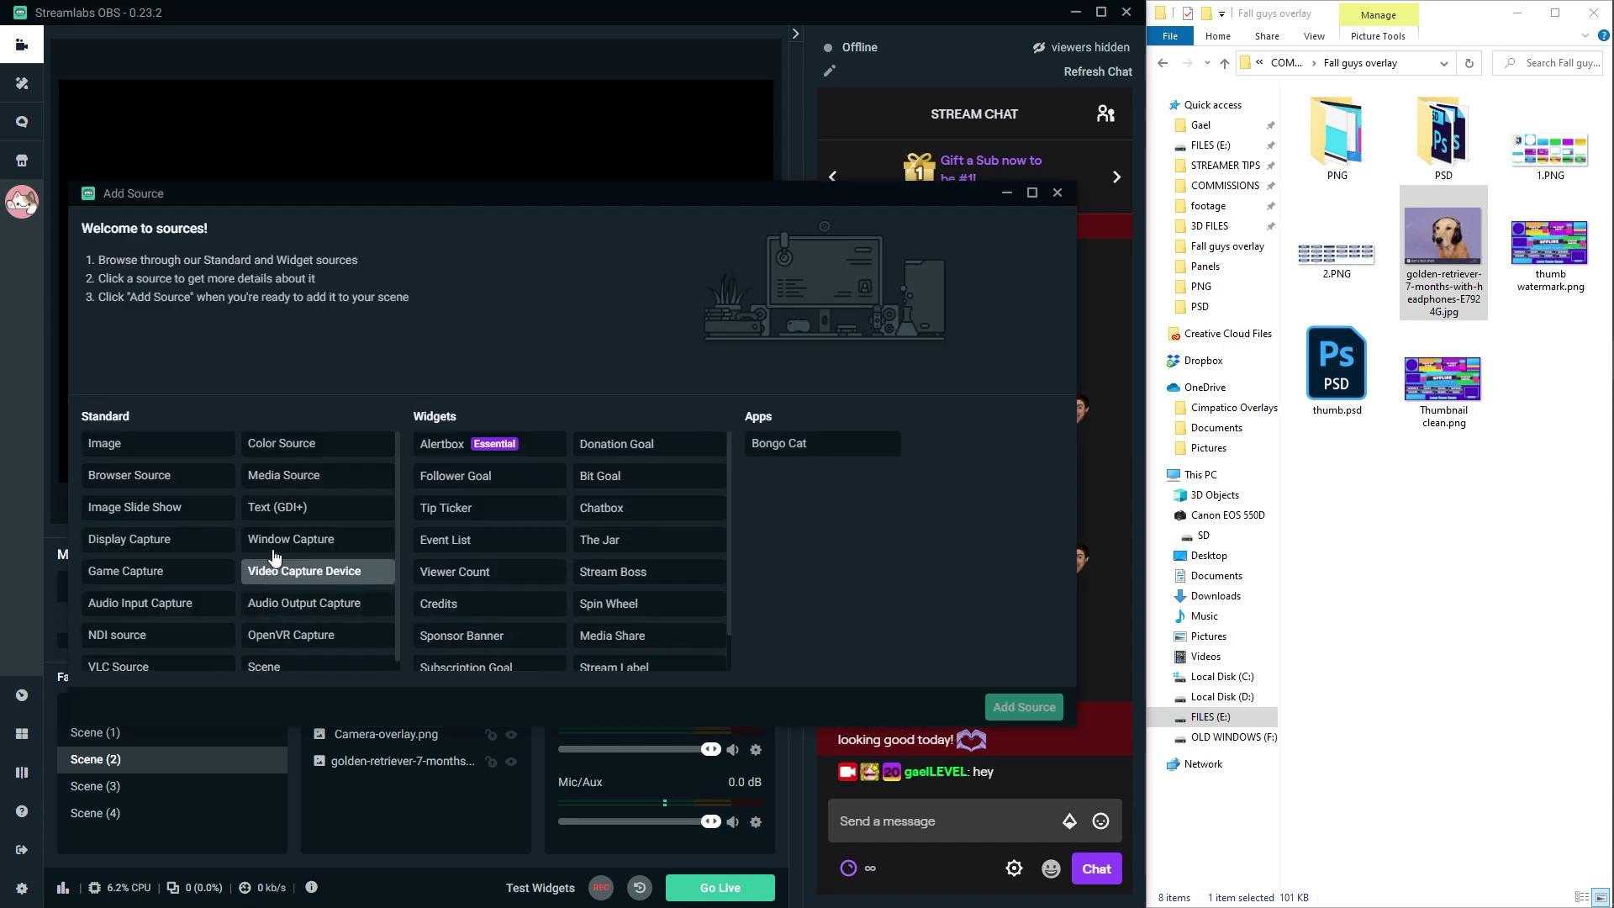
pyautogui.scroll(-1, 277, 597)
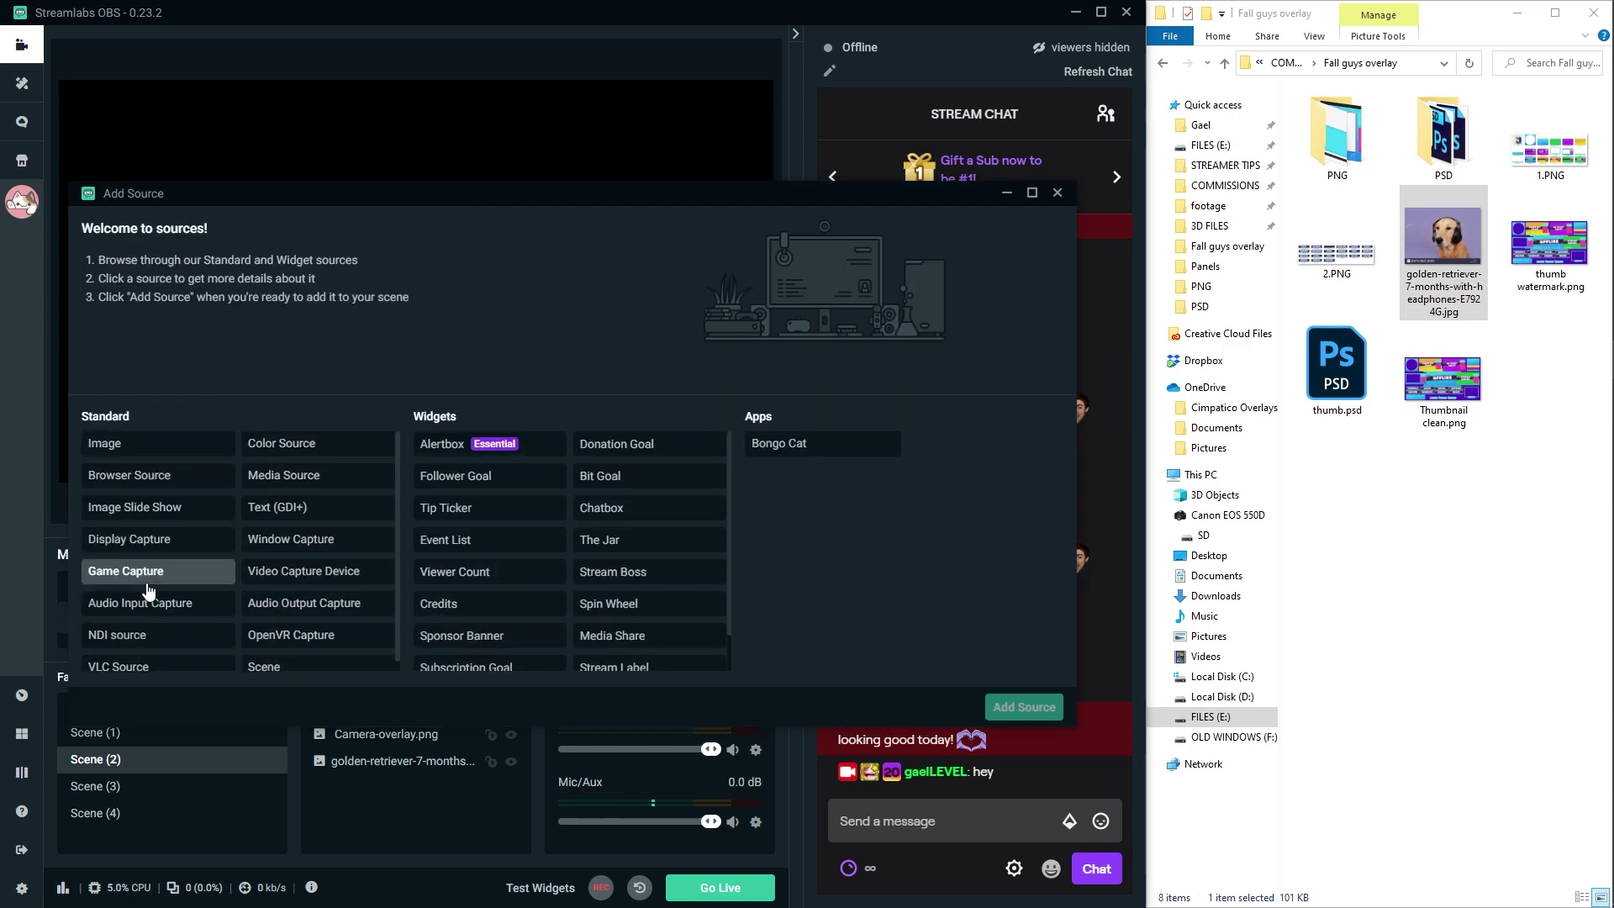
pyautogui.click(130, 561)
pyautogui.click(1017, 707)
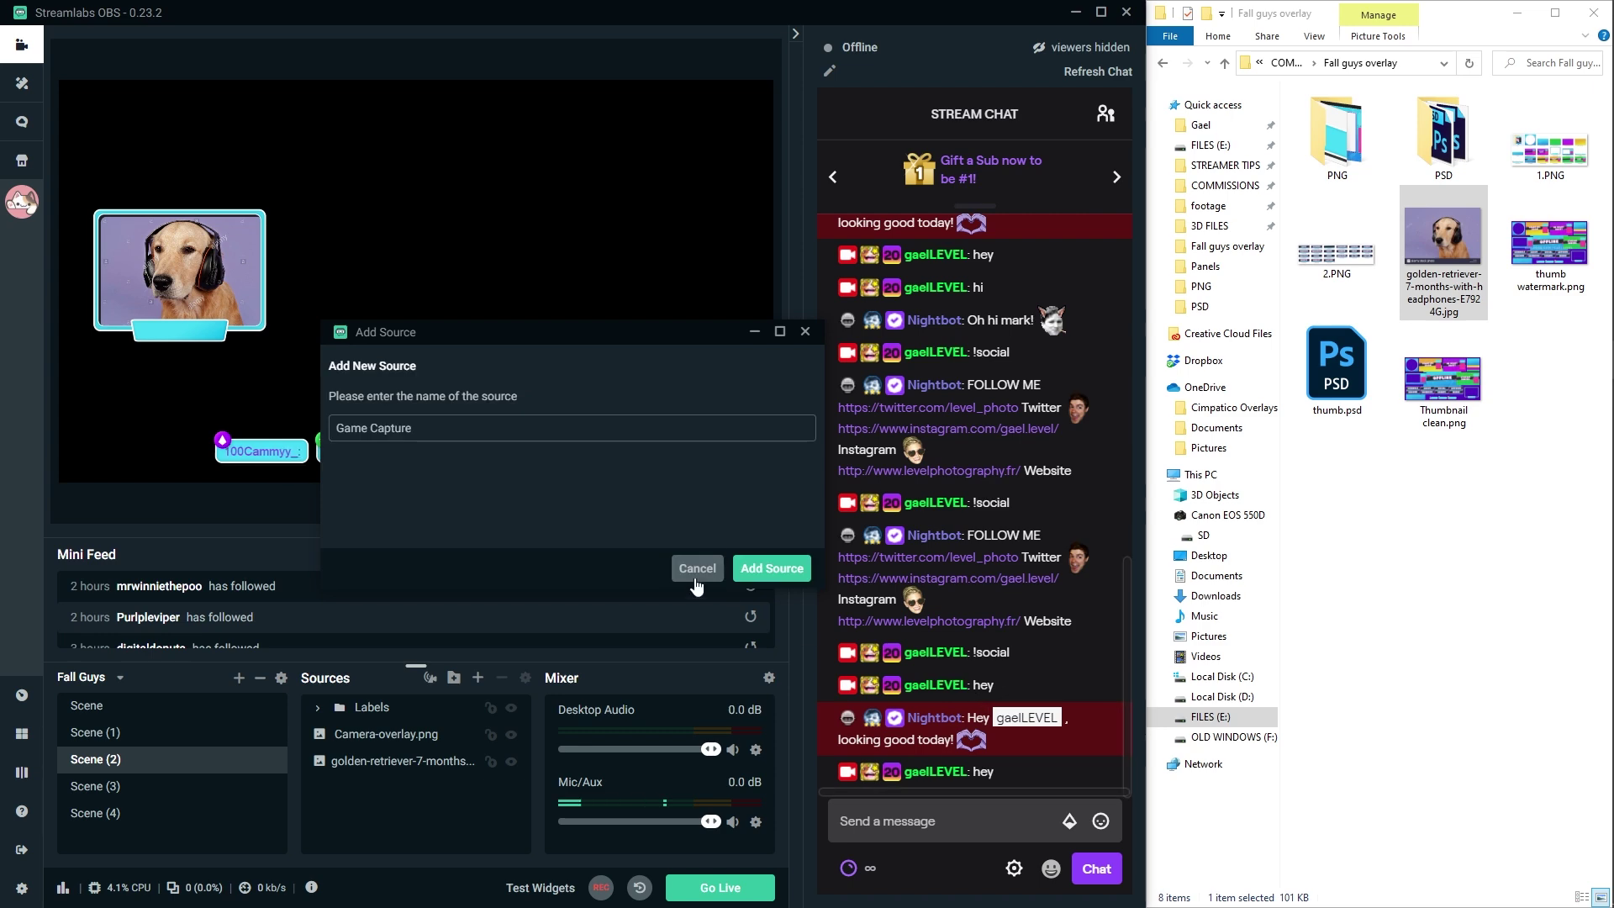
pyautogui.click(763, 569)
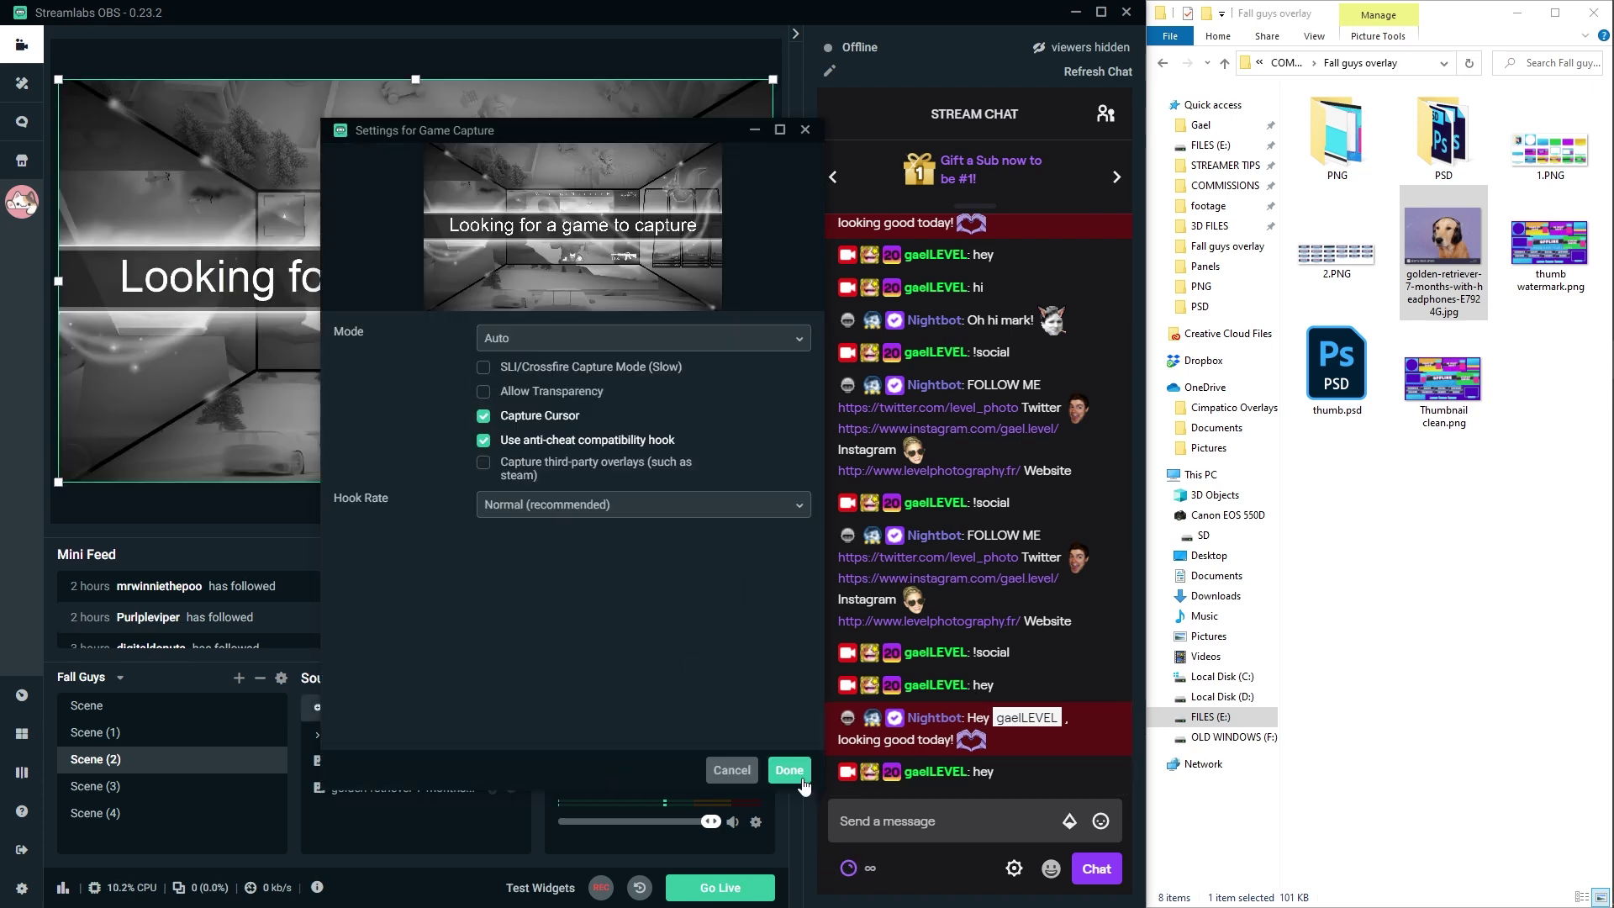
pyautogui.click(788, 770)
pyautogui.moveTo(426, 720); pyautogui.dragTo(417, 834)
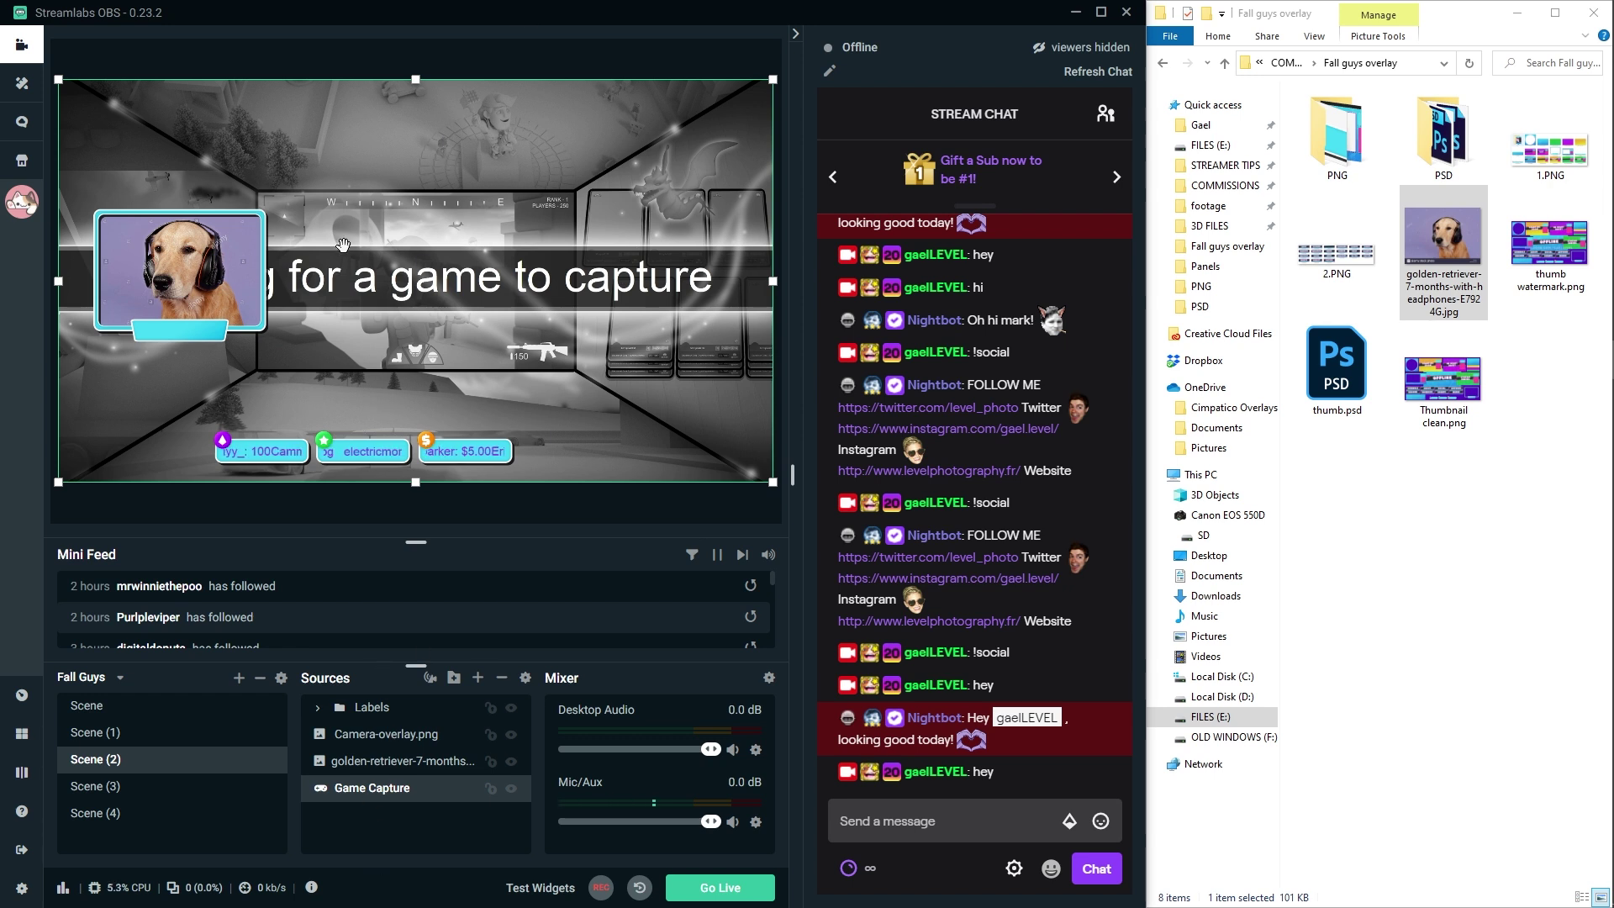
pyautogui.moveTo(416, 791); pyautogui.dragTo(401, 686)
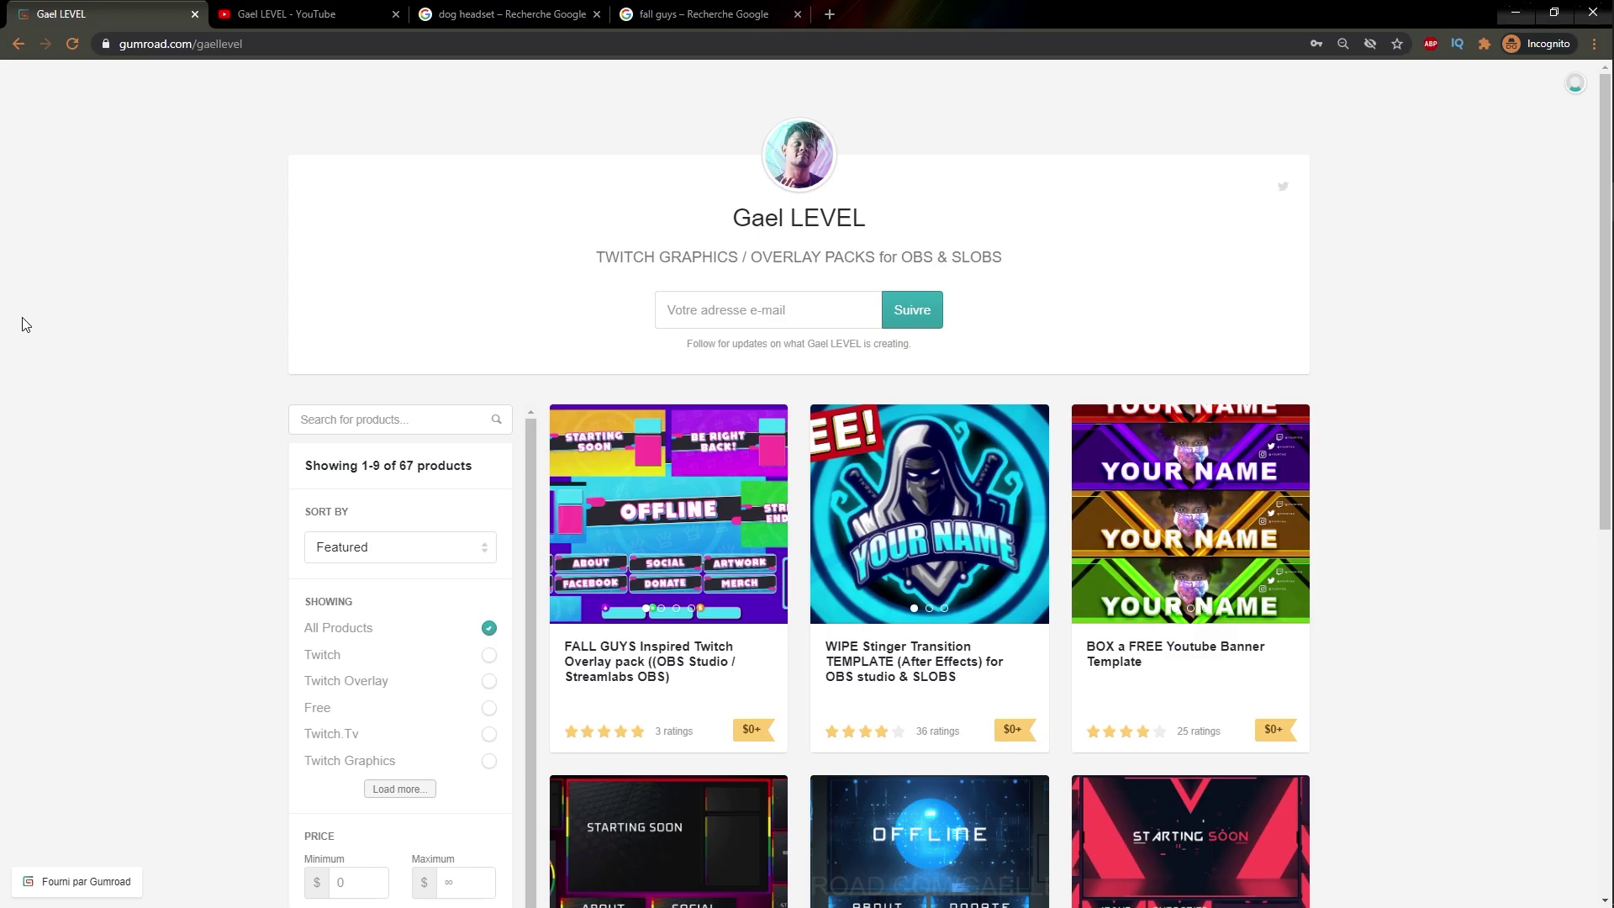
pyautogui.scroll(-2, 188, 210)
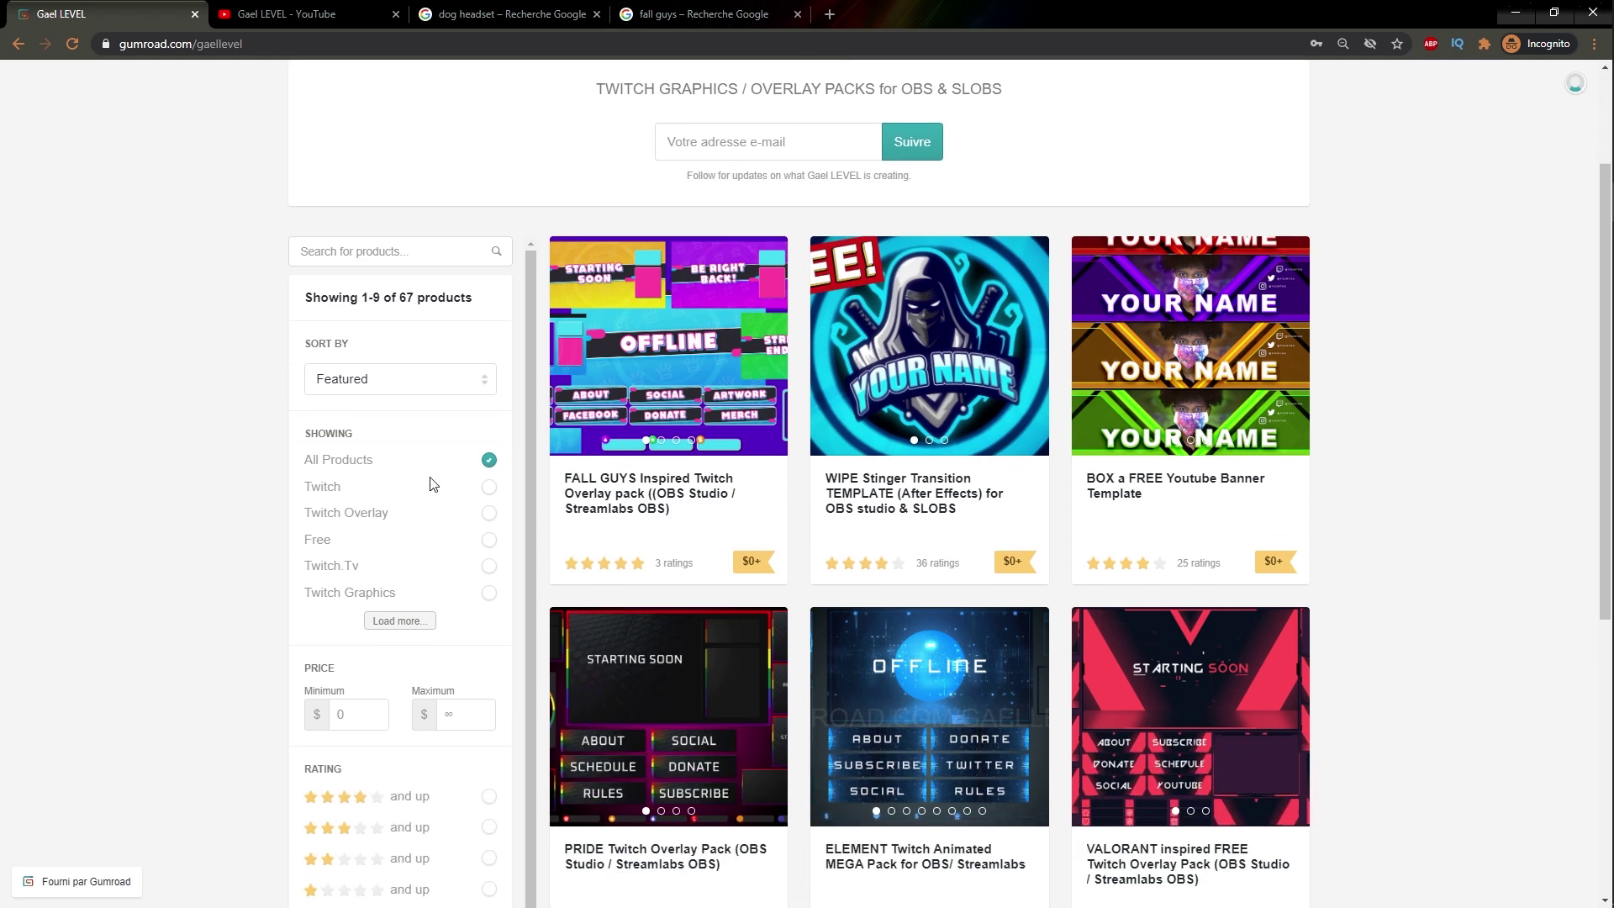
pyautogui.click(632, 497)
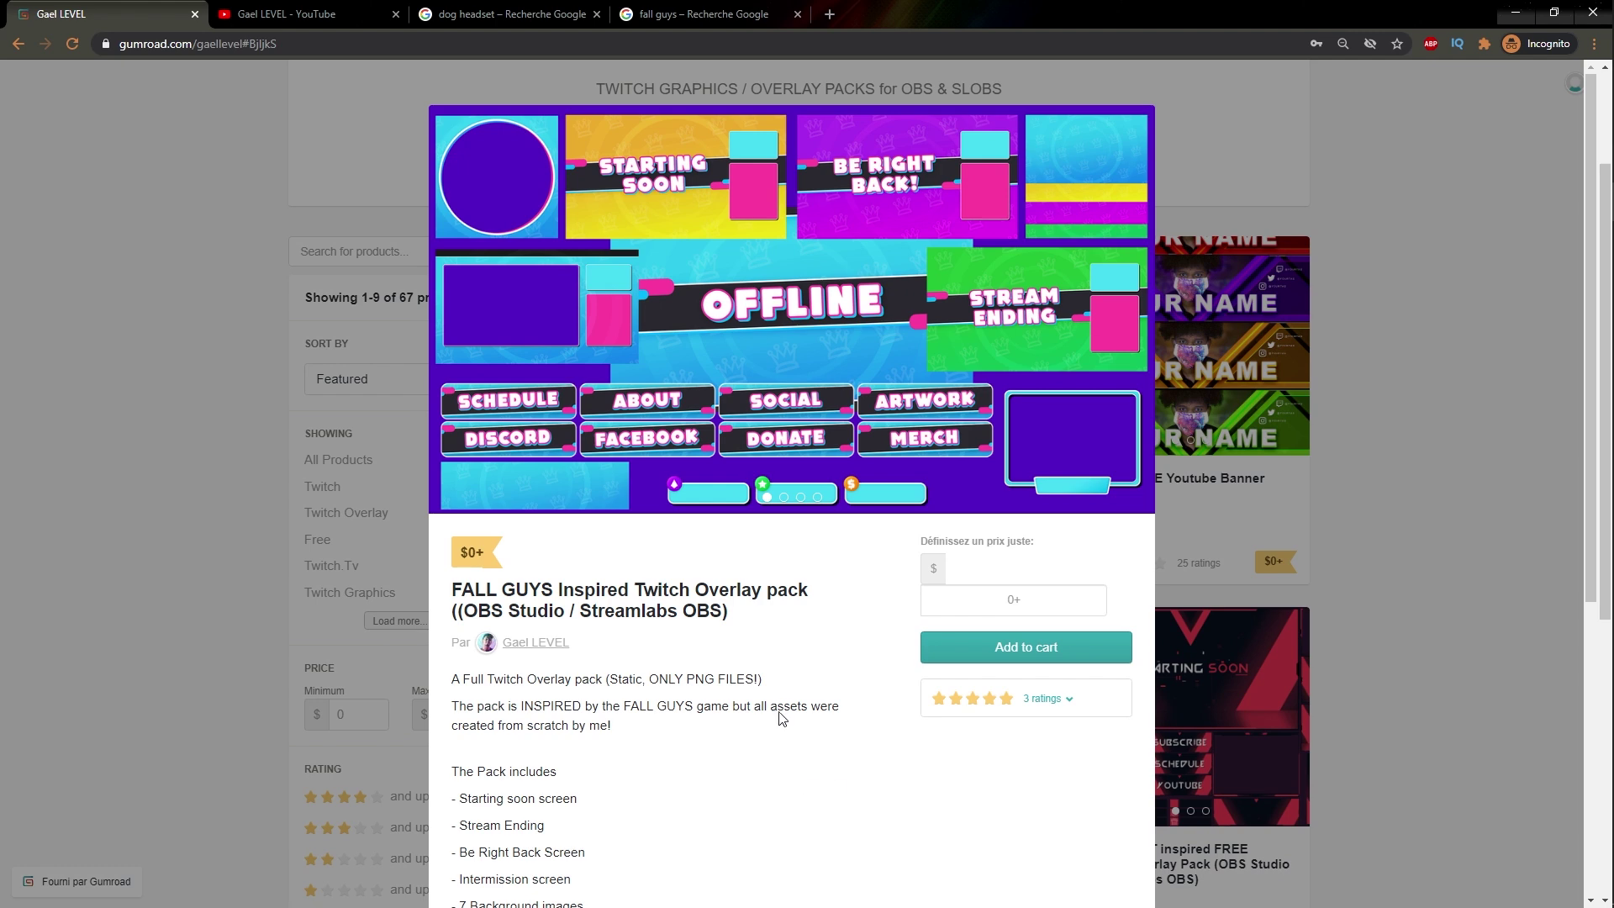
pyautogui.scroll(-5, 781, 717)
pyautogui.scroll(5, 790, 721)
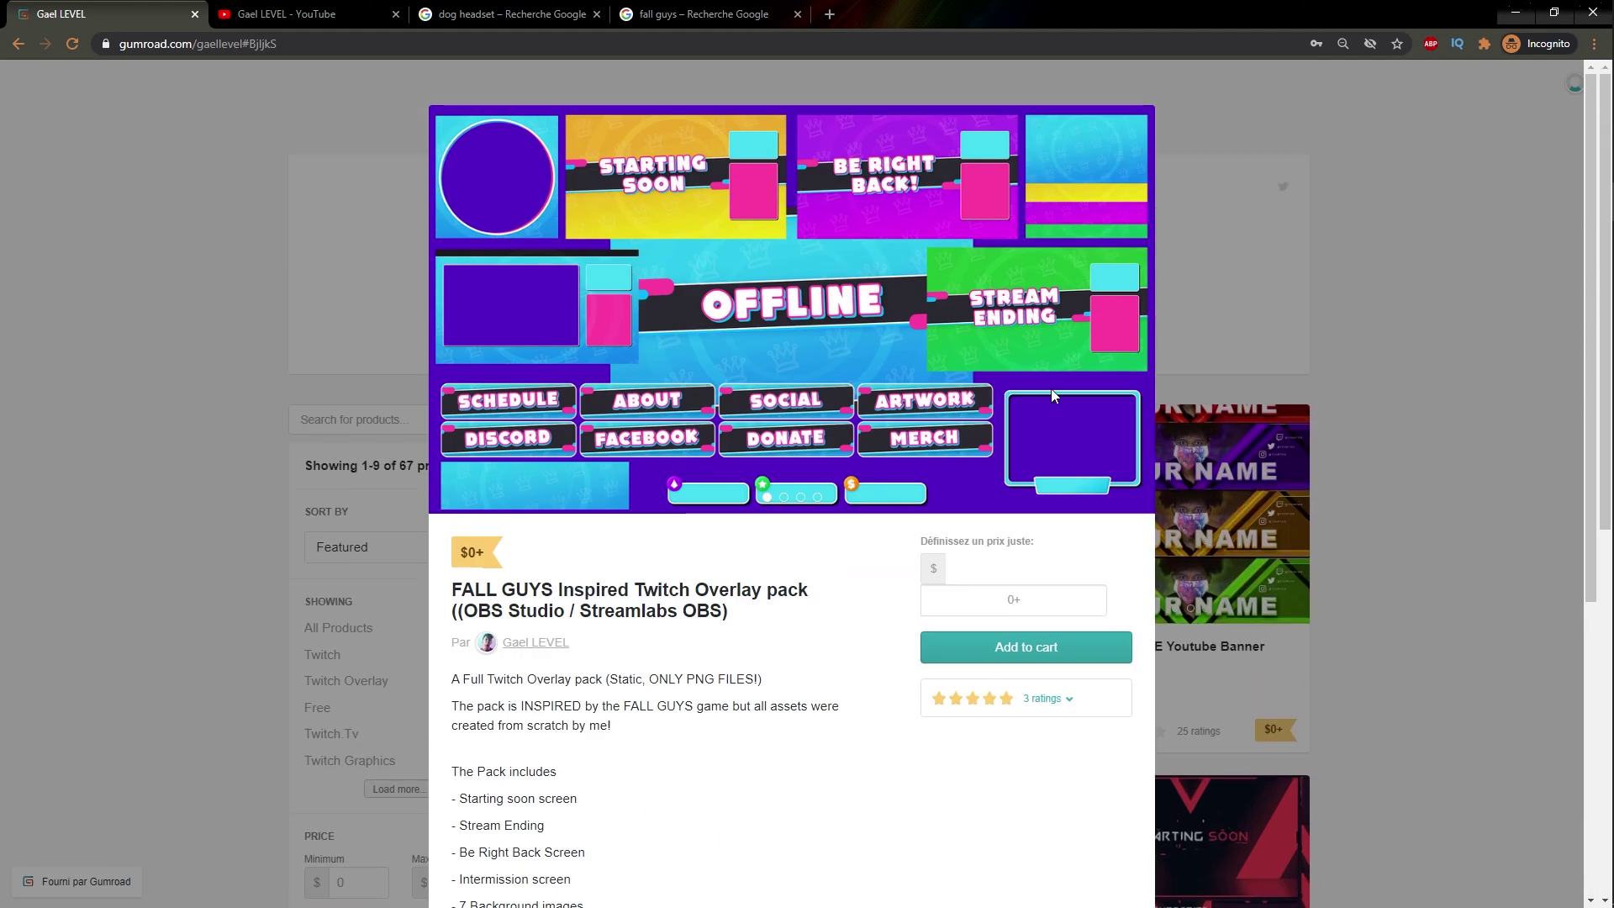
pyautogui.click(1133, 311)
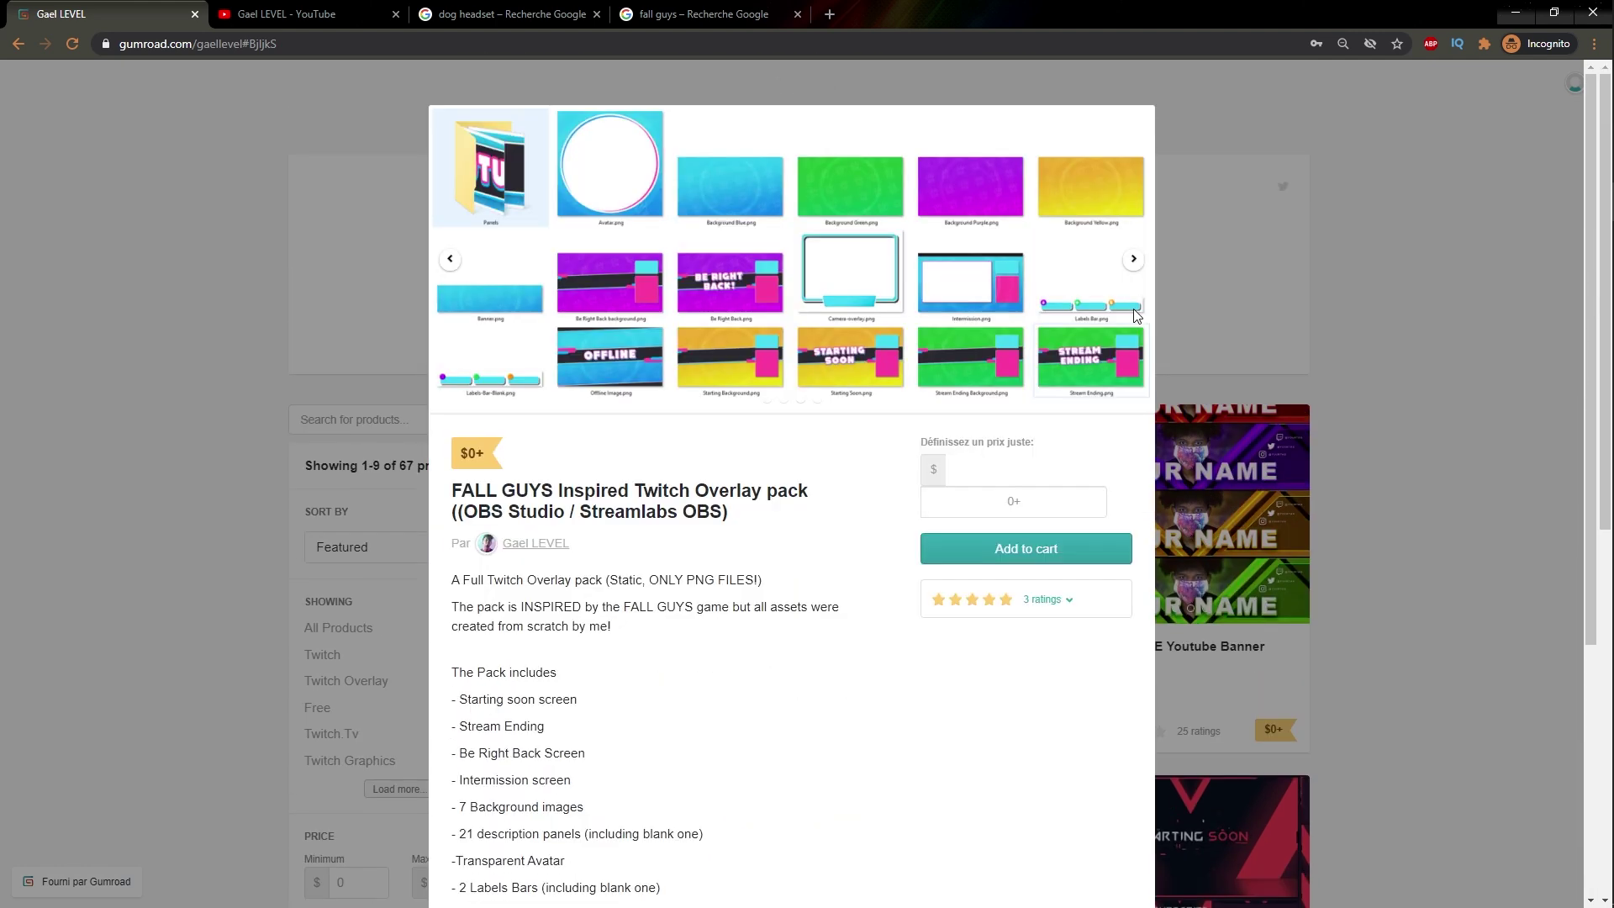
pyautogui.click(1134, 267)
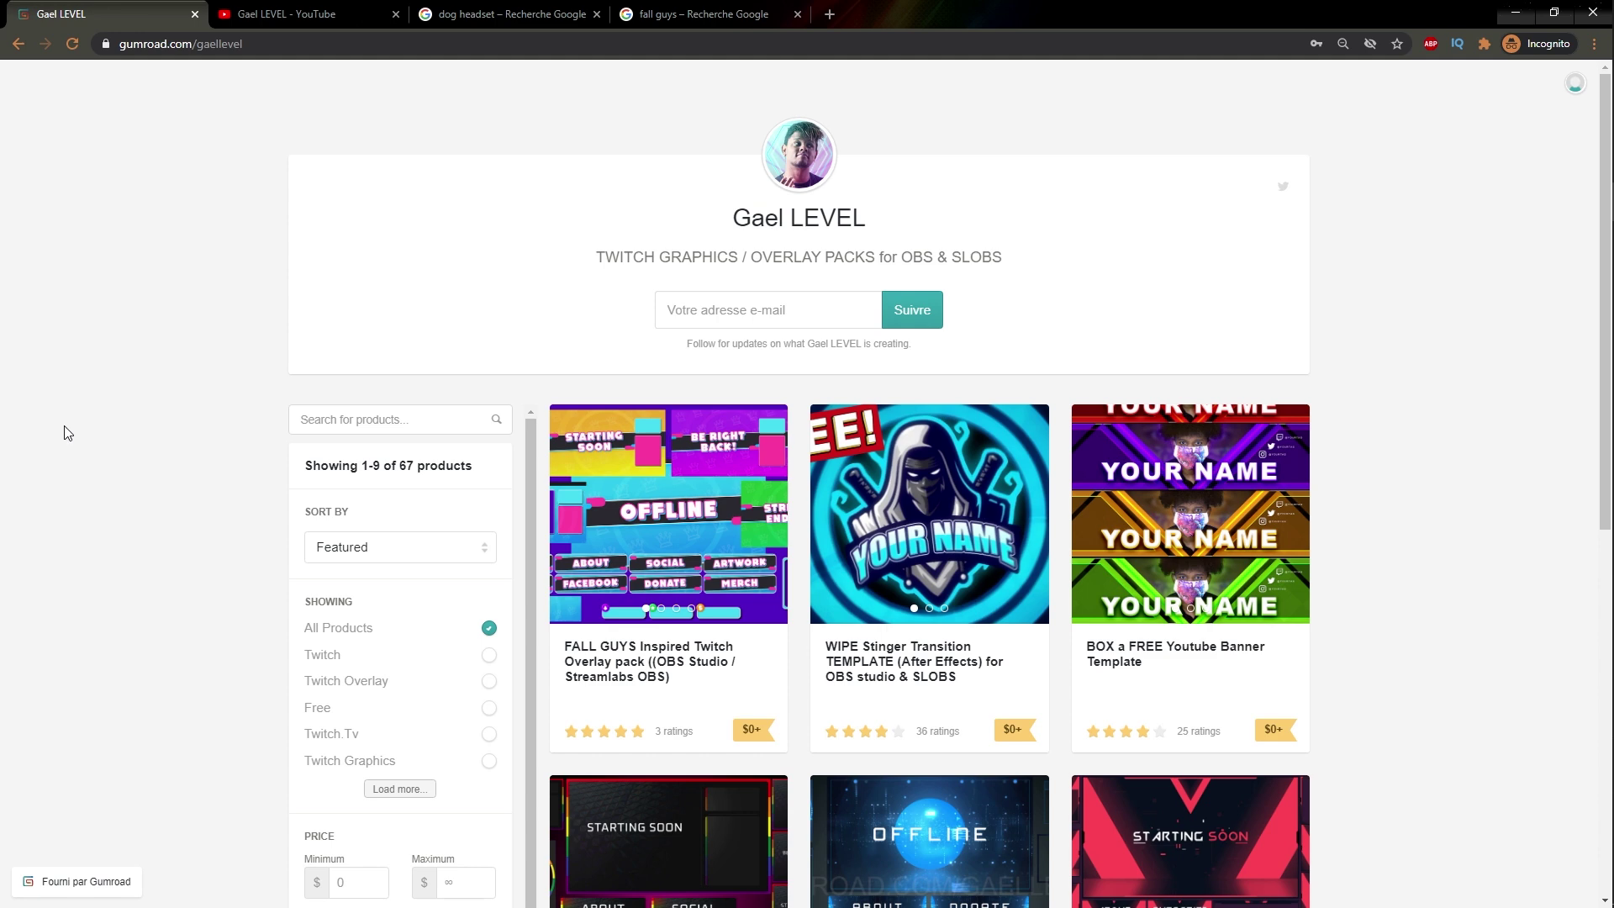
pyautogui.scroll(-1, 273, 321)
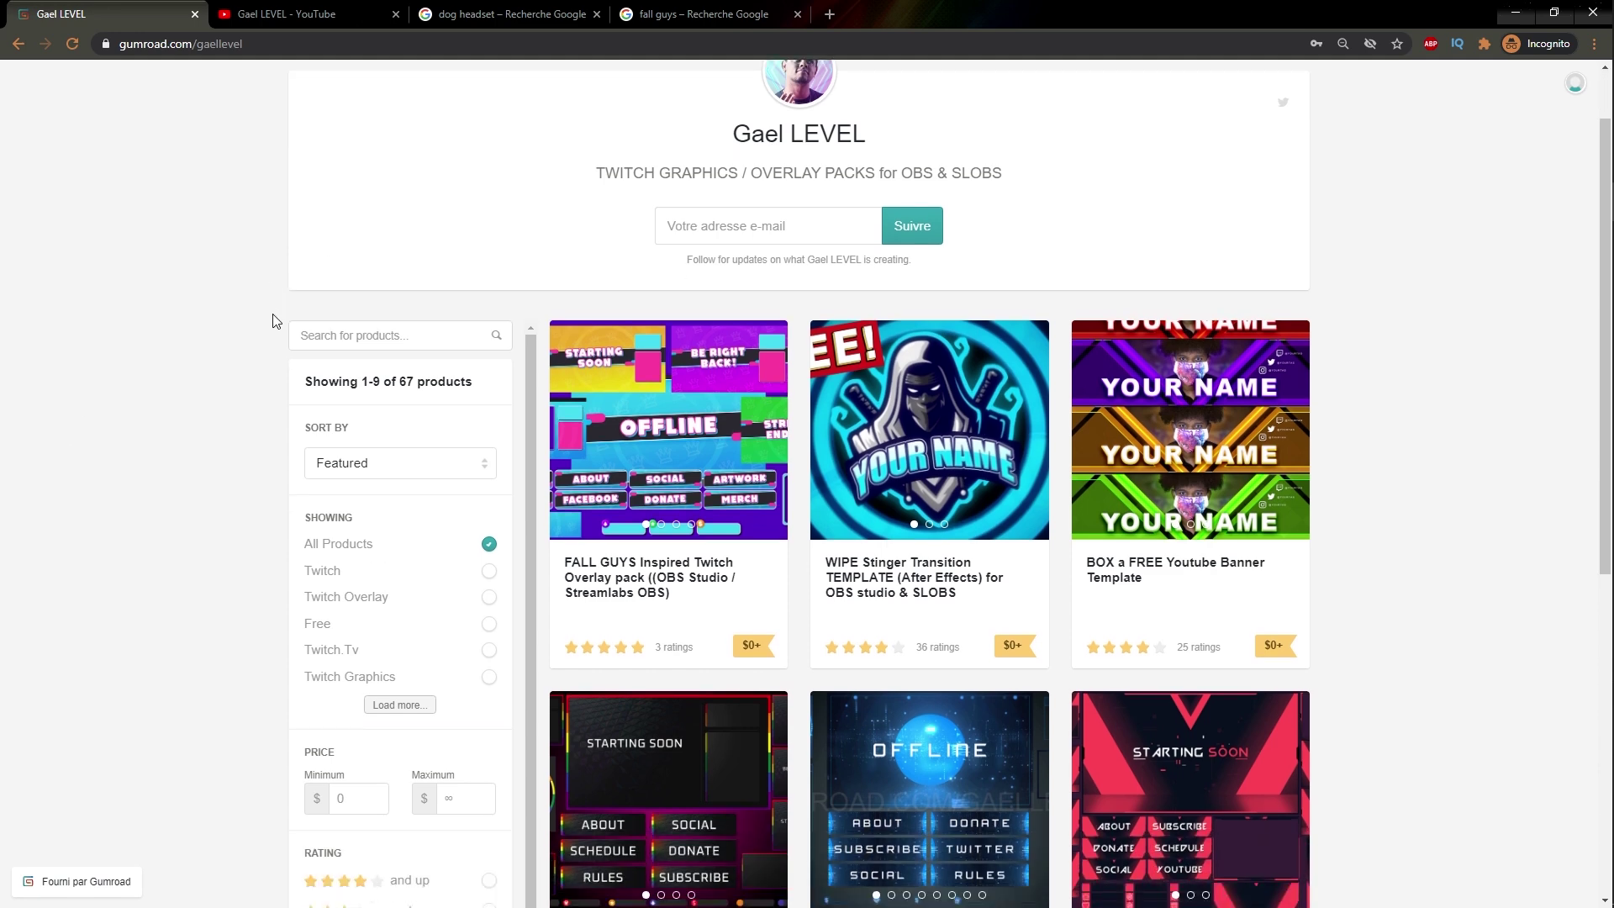
pyautogui.scroll(1, 270, 319)
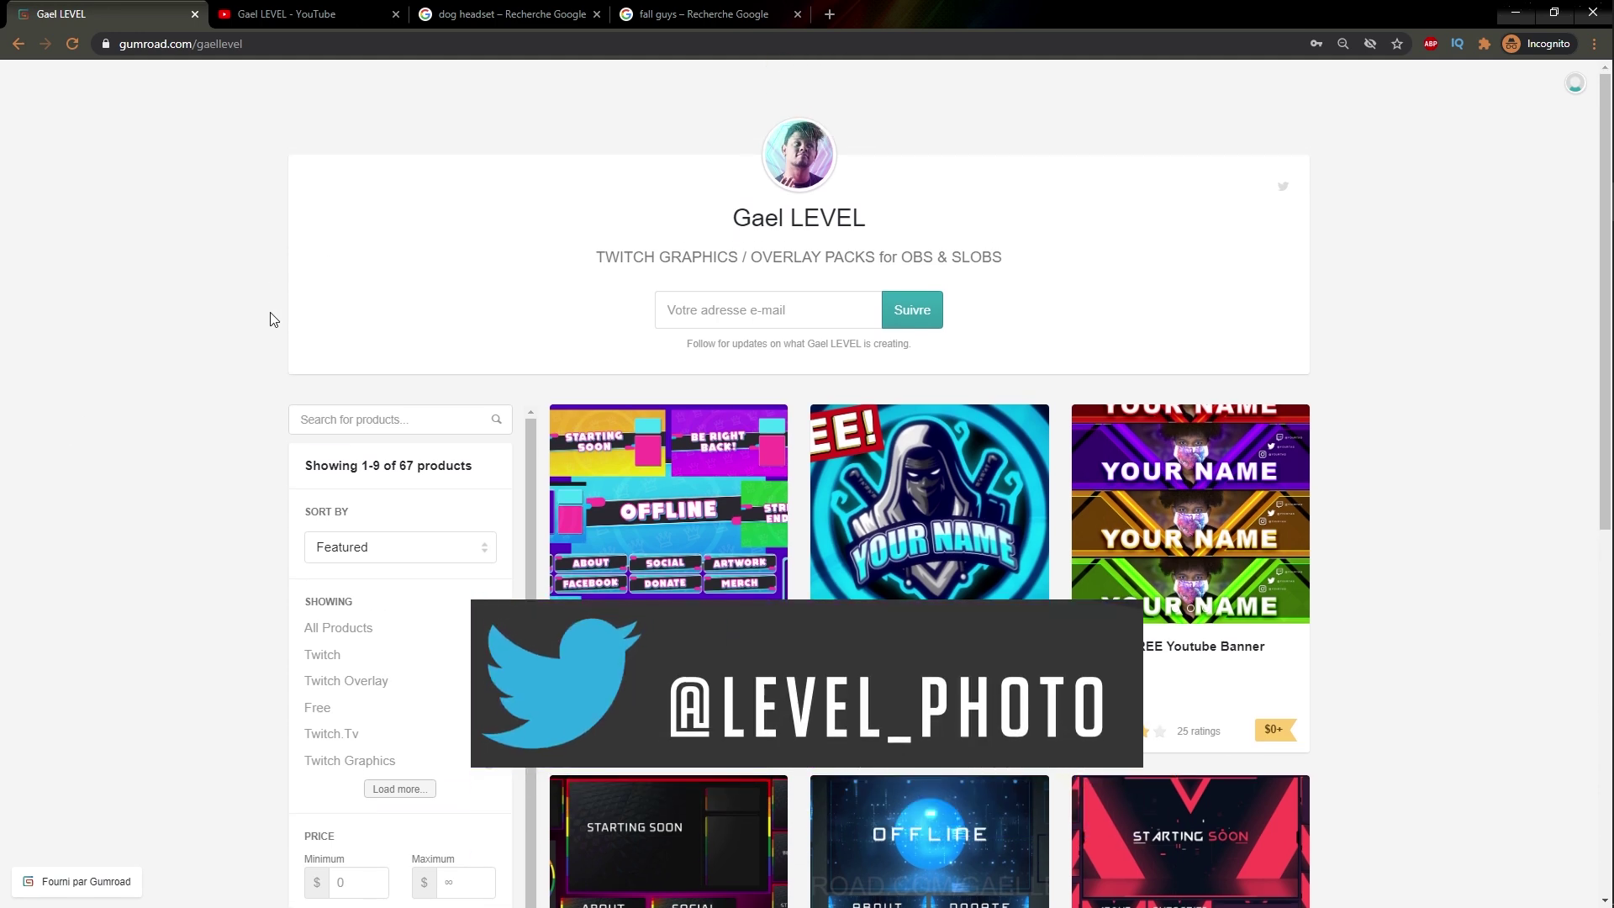
pyautogui.scroll(-4, 269, 319)
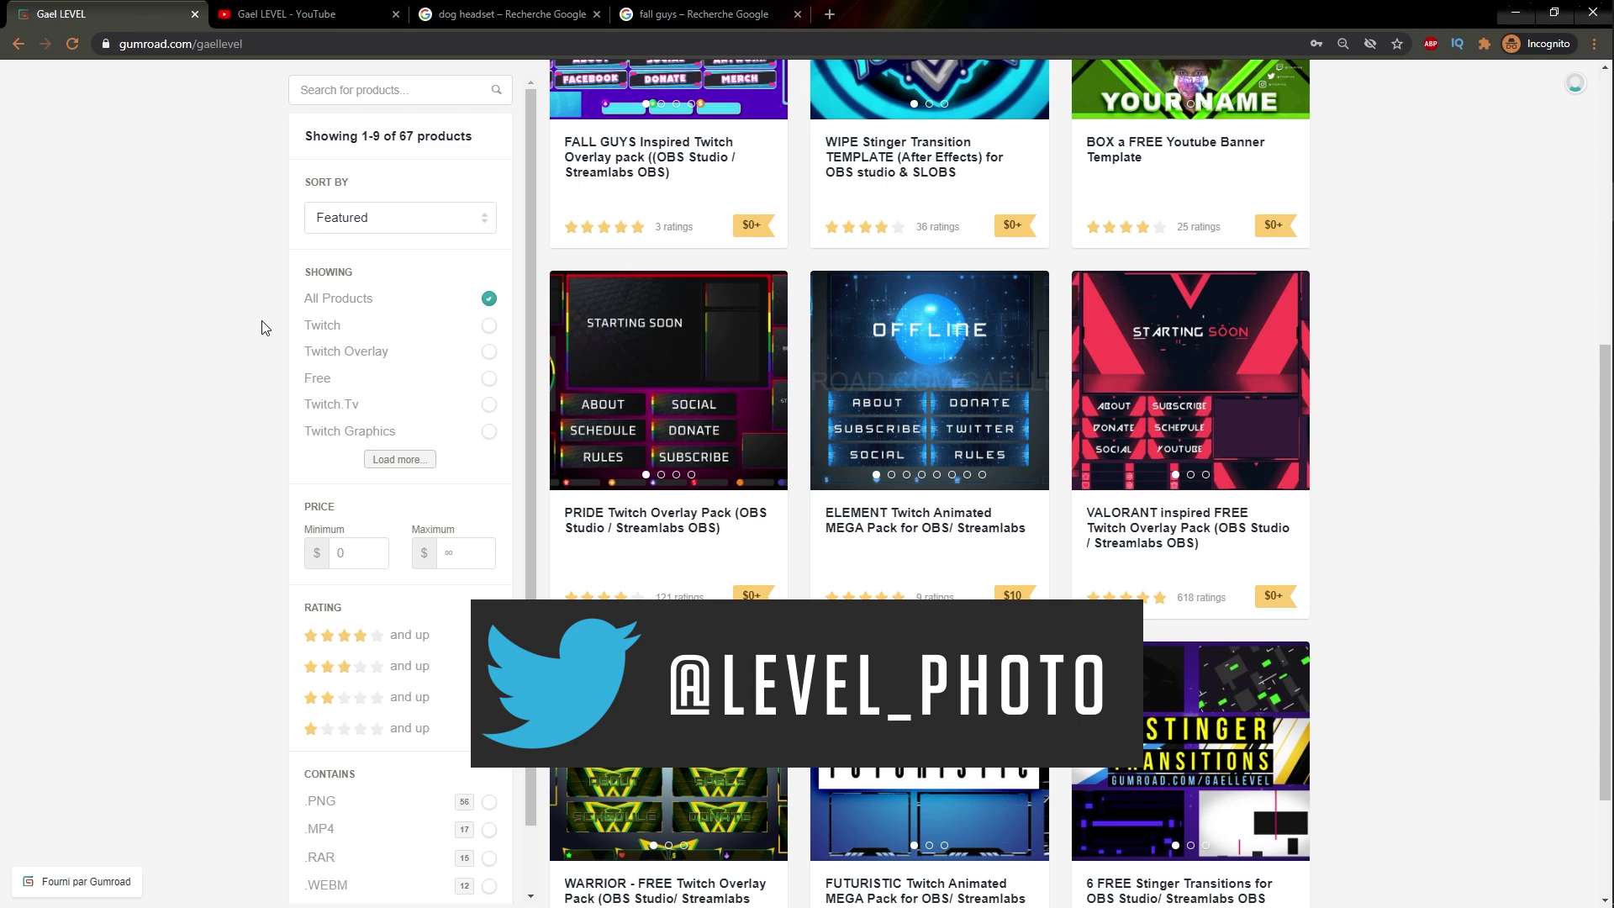
pyautogui.scroll(4, 244, 345)
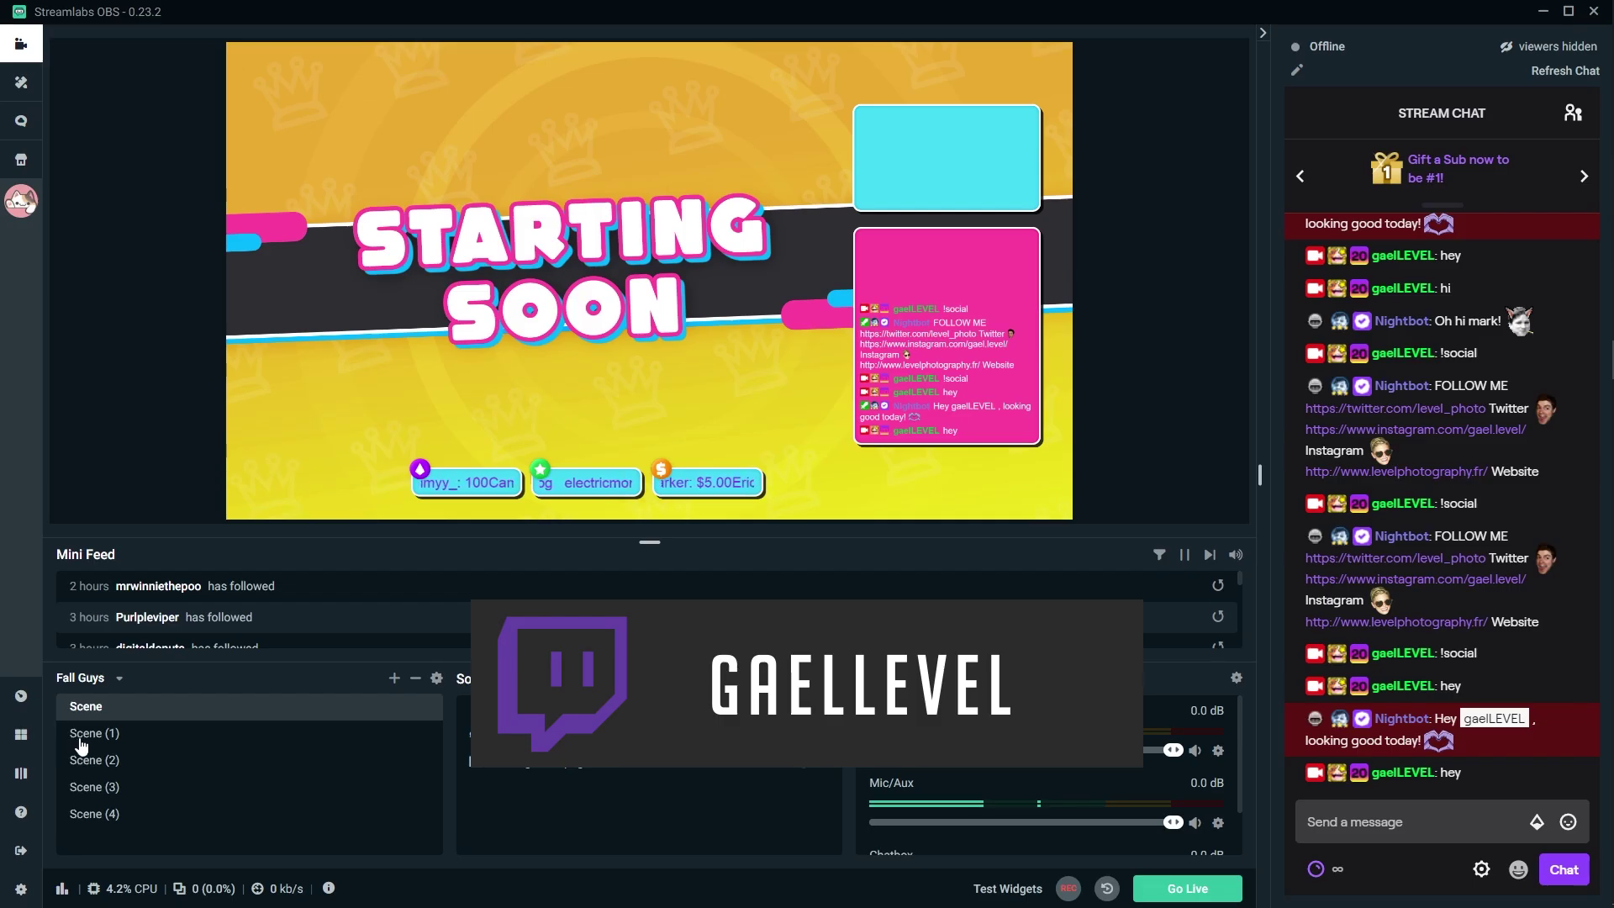
# Slide through Scene (1) and Scene (2), finishing on Scene (3), Be Right Back.
pyautogui.click(81, 741)
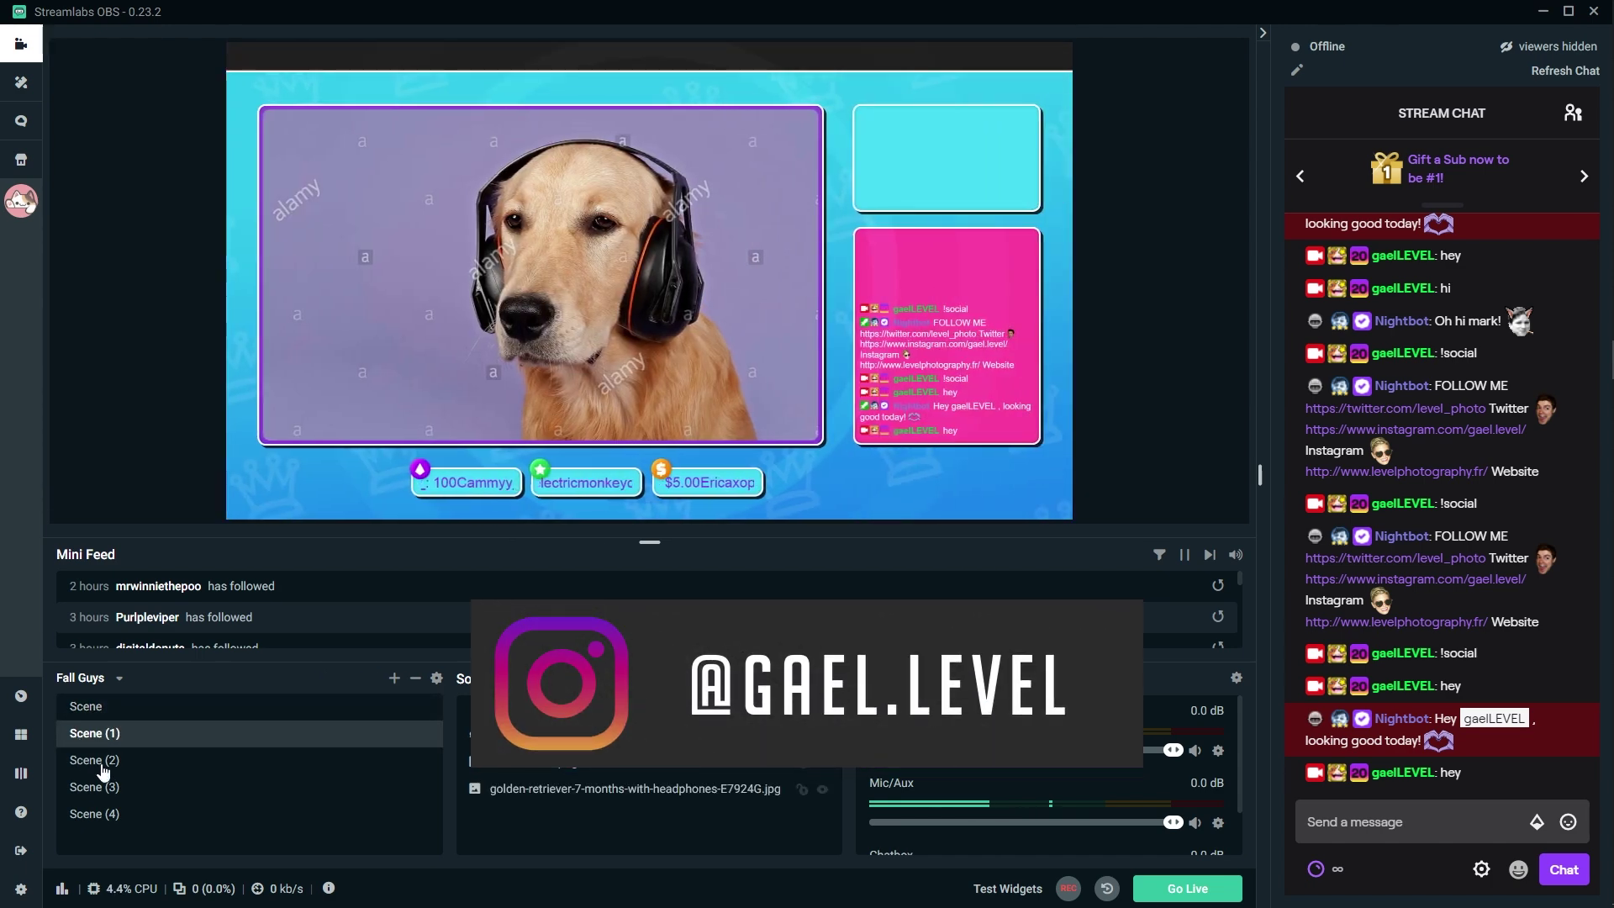
pyautogui.click(102, 765)
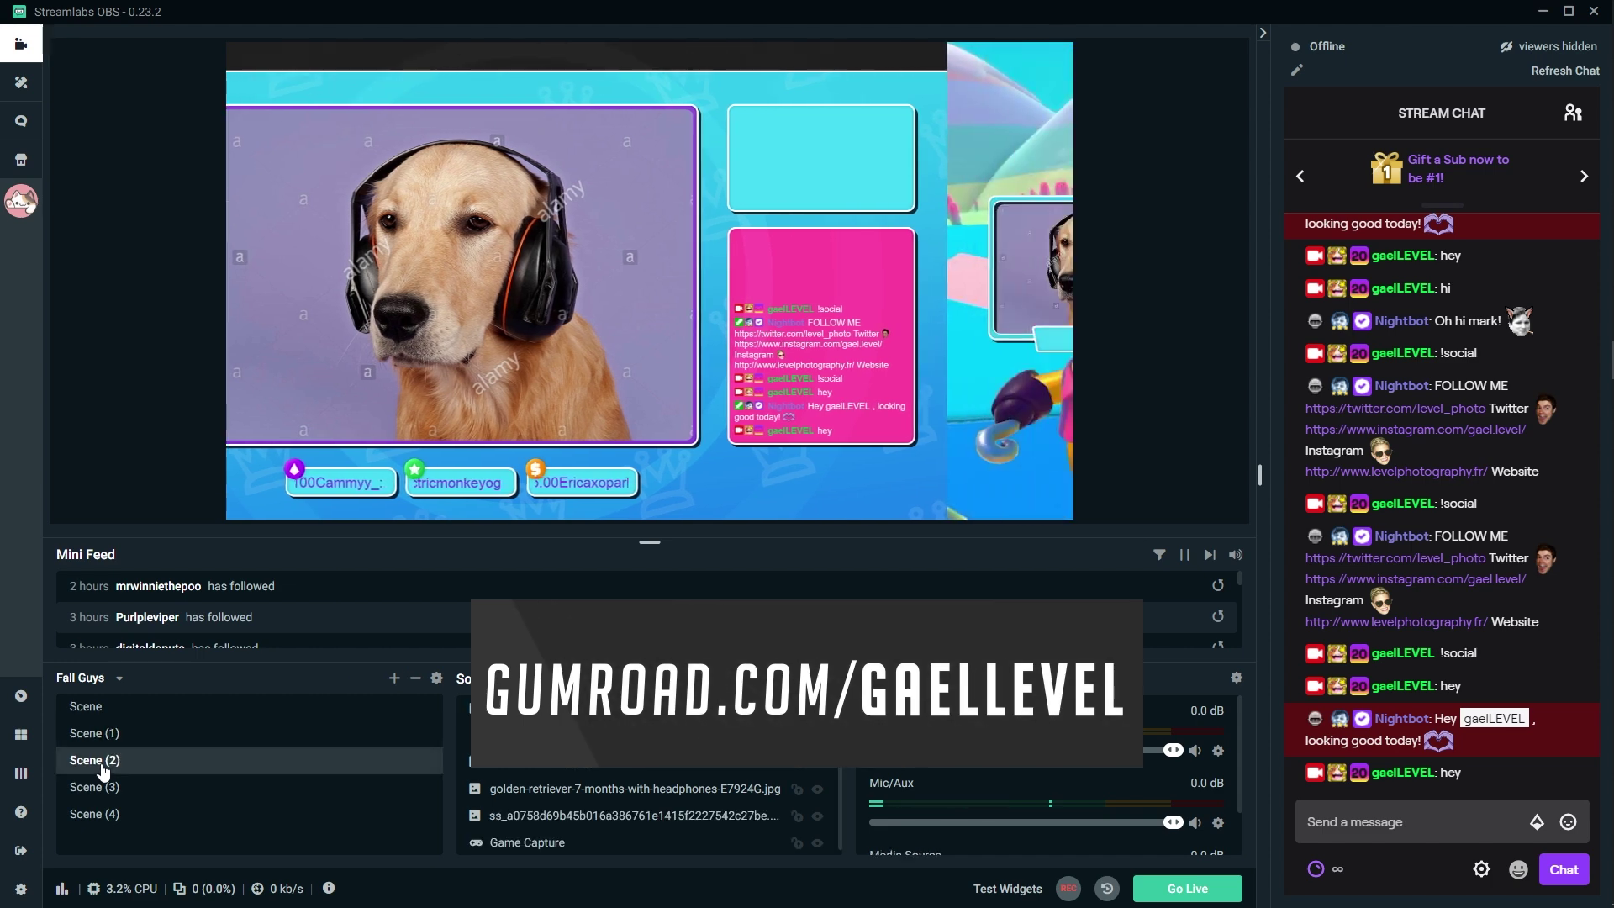
pyautogui.click(100, 787)
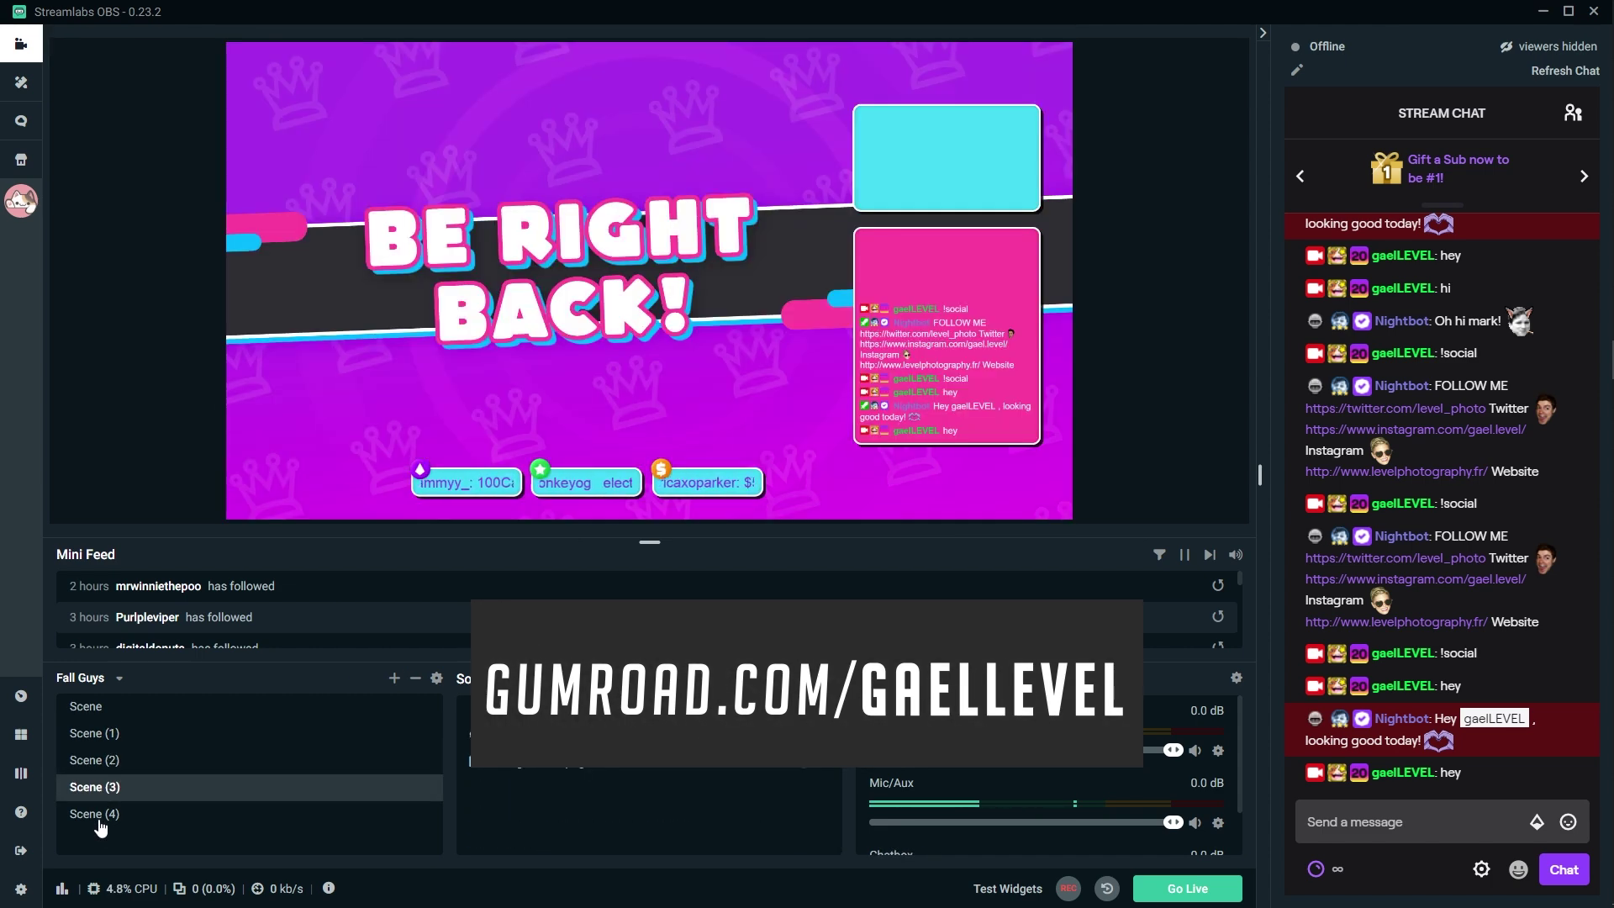